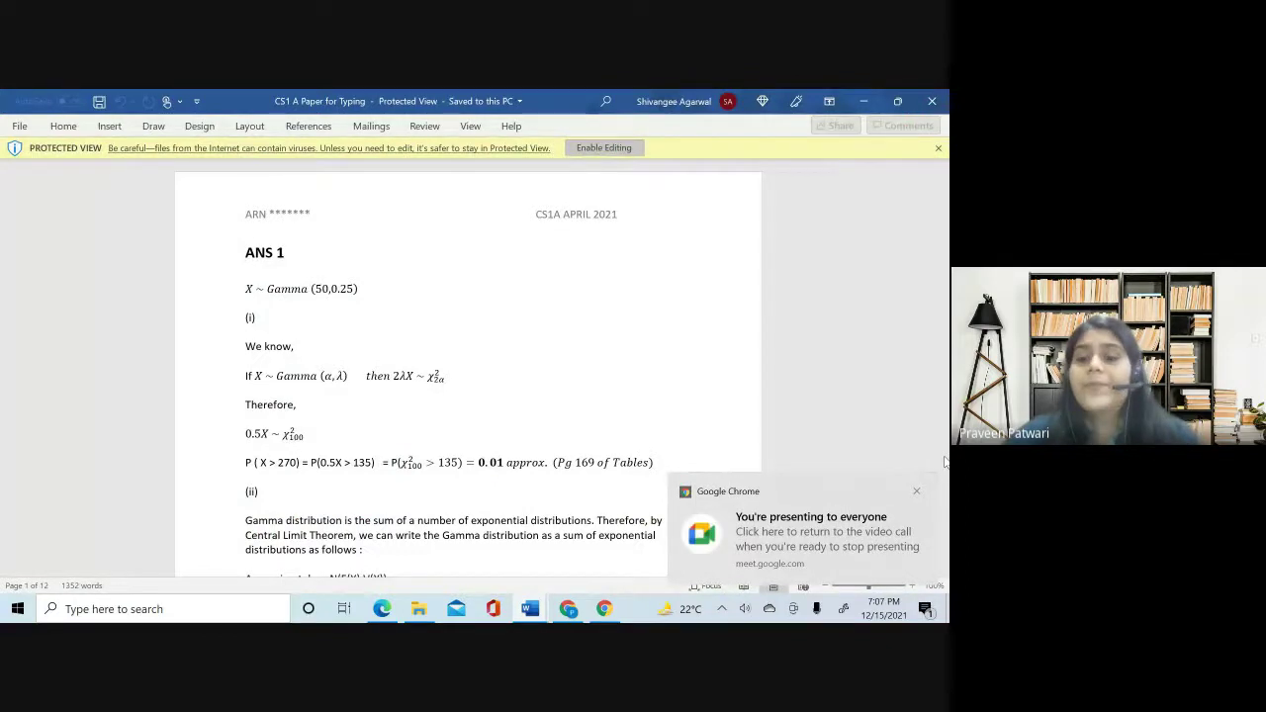
# - Enable editing of the protected CS1 A Paper for Typing document and dismiss the screen-presenting notification
pyautogui.click(603, 148)
pyautogui.click(918, 491)
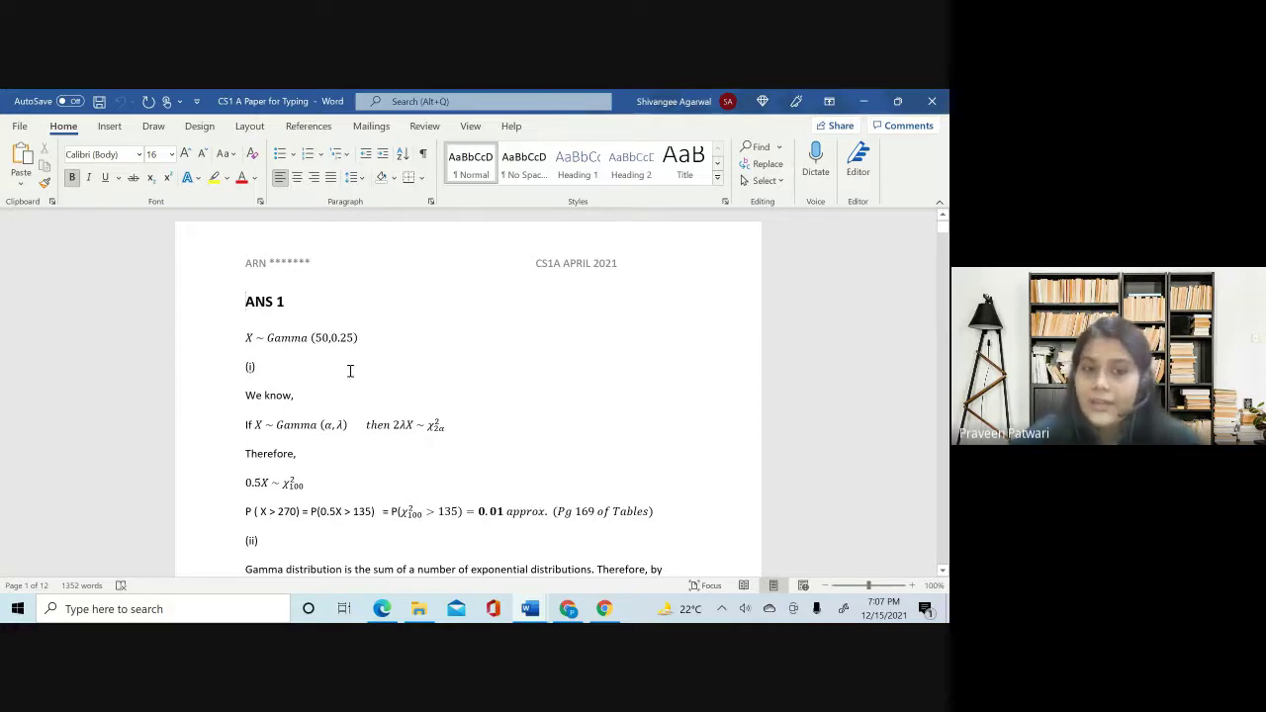
# - Look through the typed answers up to ANS 4, examining the ANS 3 concluding statement and the part (ii) result
pyautogui.scroll(-15, 350, 370)
pyautogui.scroll(-7, 350, 371)
pyautogui.scroll(-5, 350, 371)
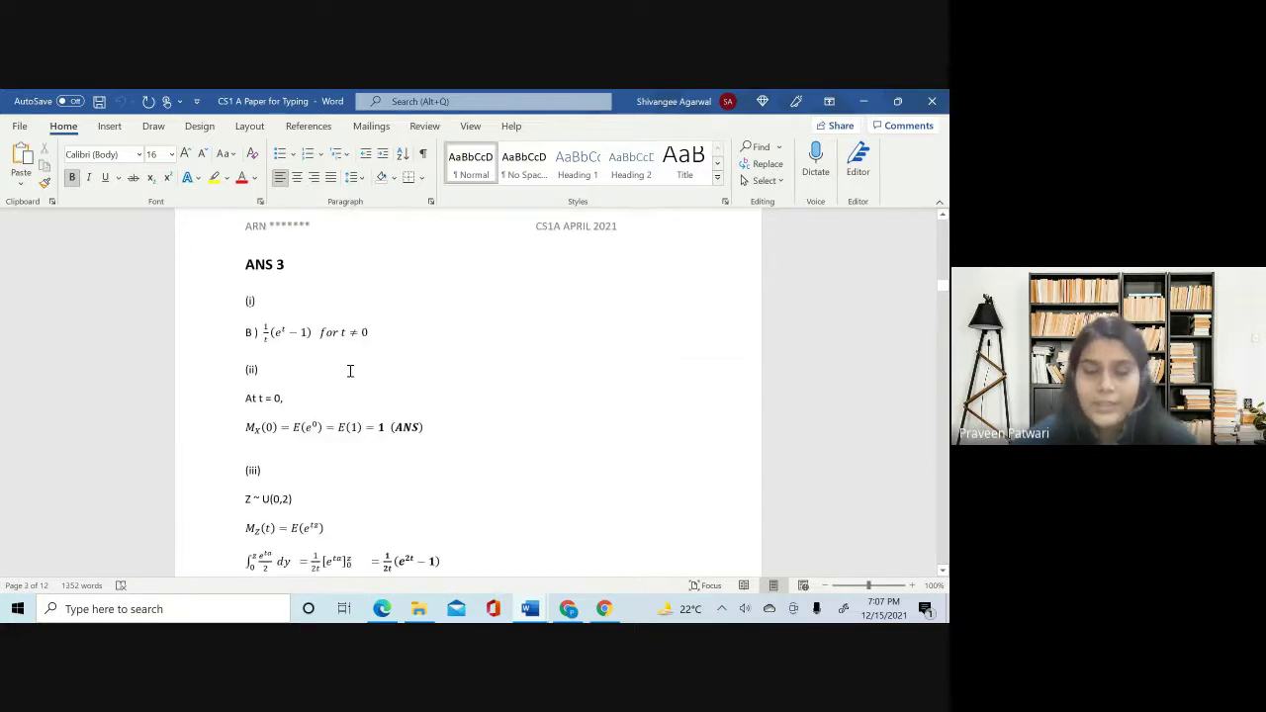
pyautogui.scroll(-12, 350, 370)
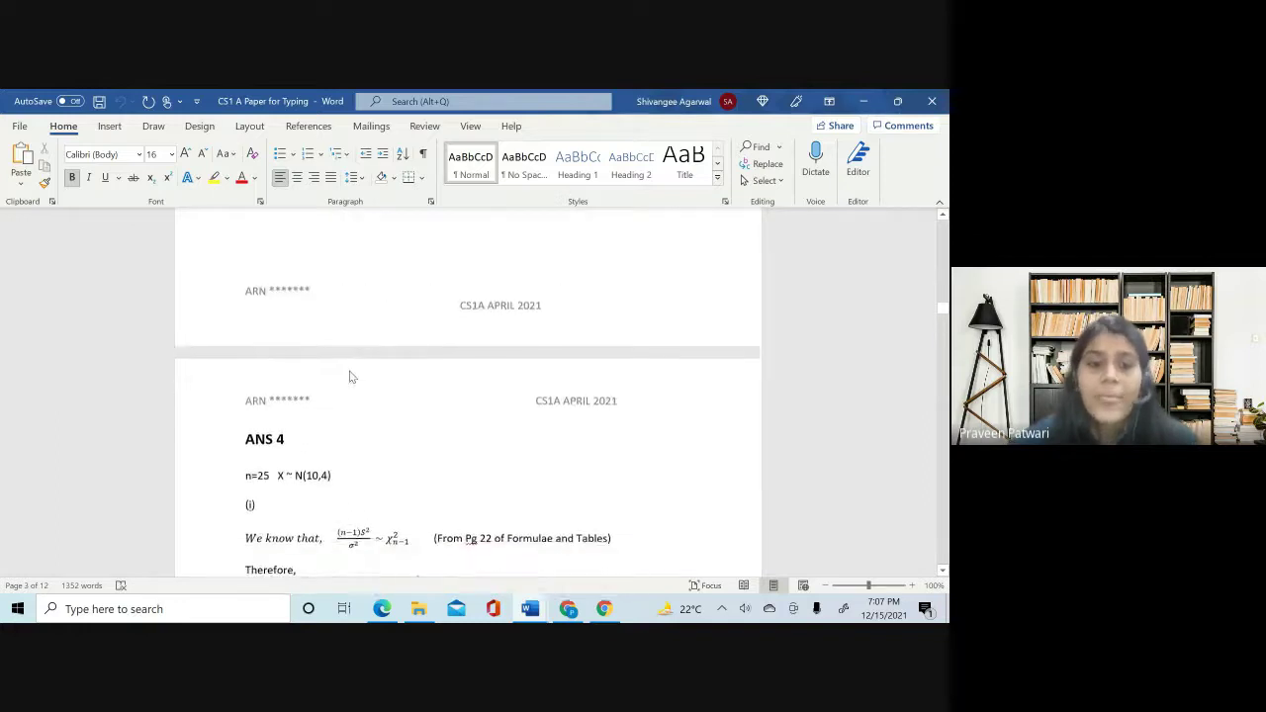
pyautogui.scroll(-10, 405, 484)
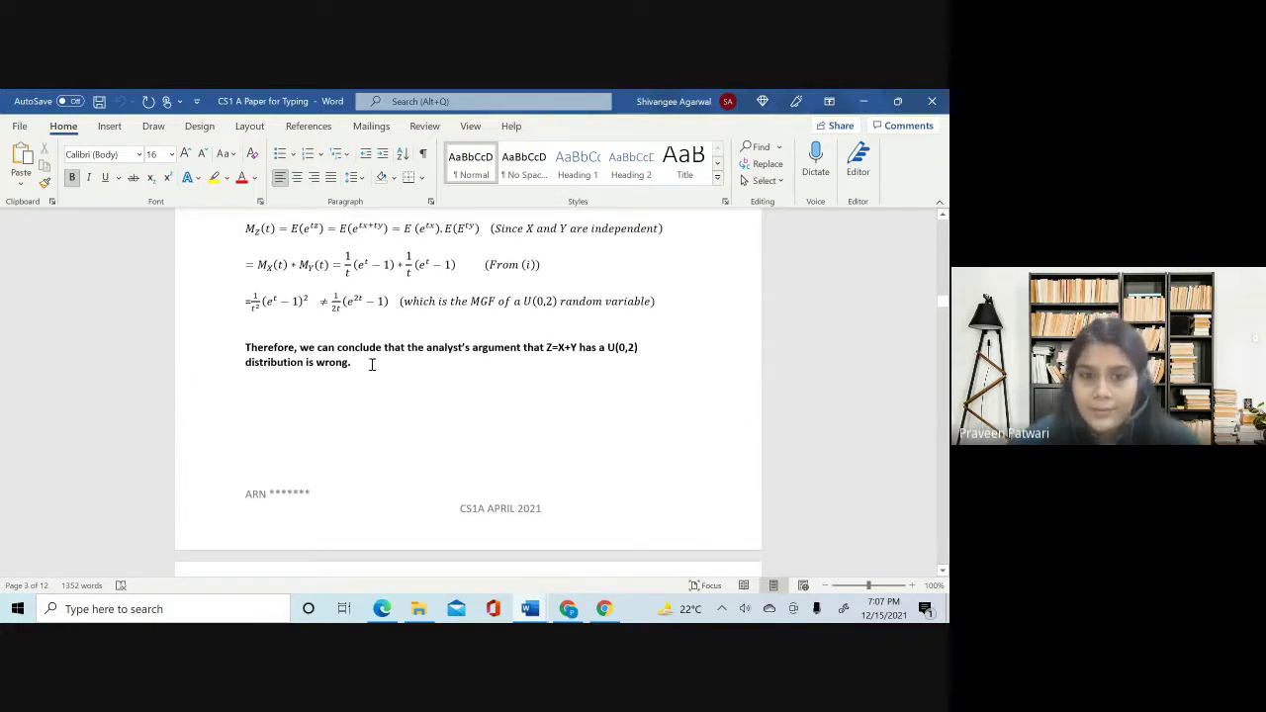
pyautogui.moveTo(369, 362); pyautogui.dragTo(167, 327)
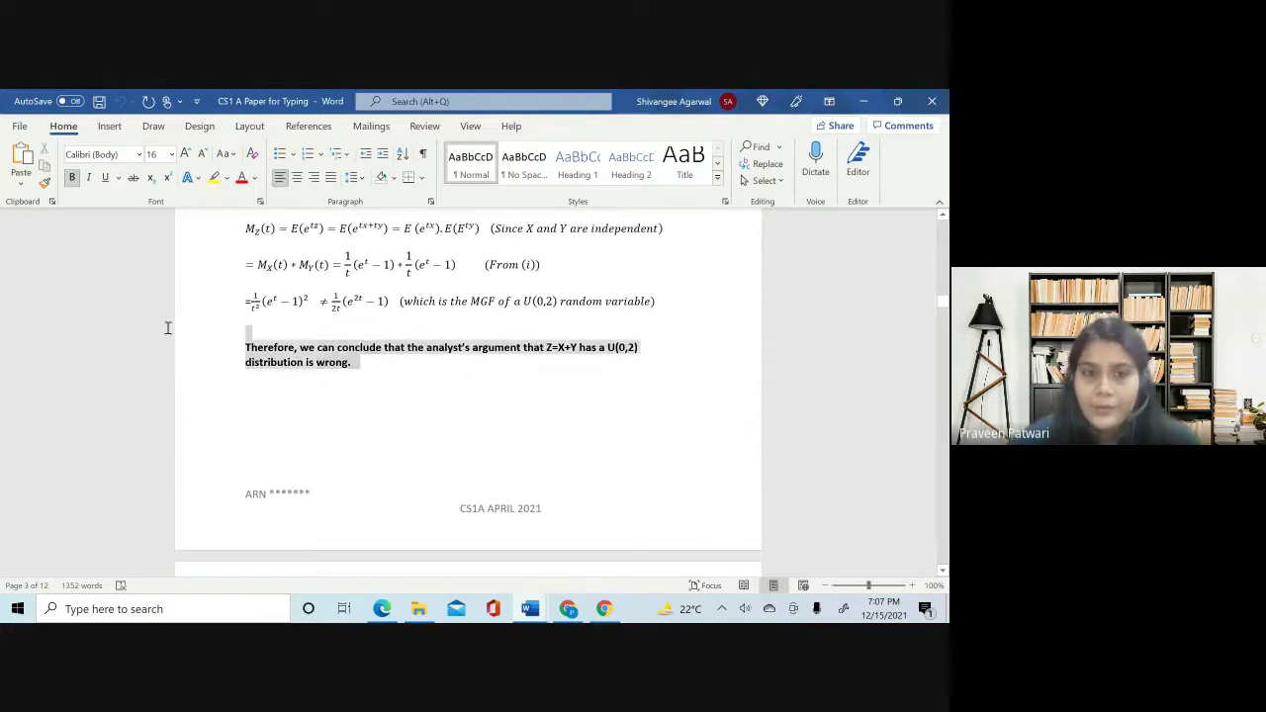
pyautogui.click(504, 389)
pyautogui.scroll(7, 504, 388)
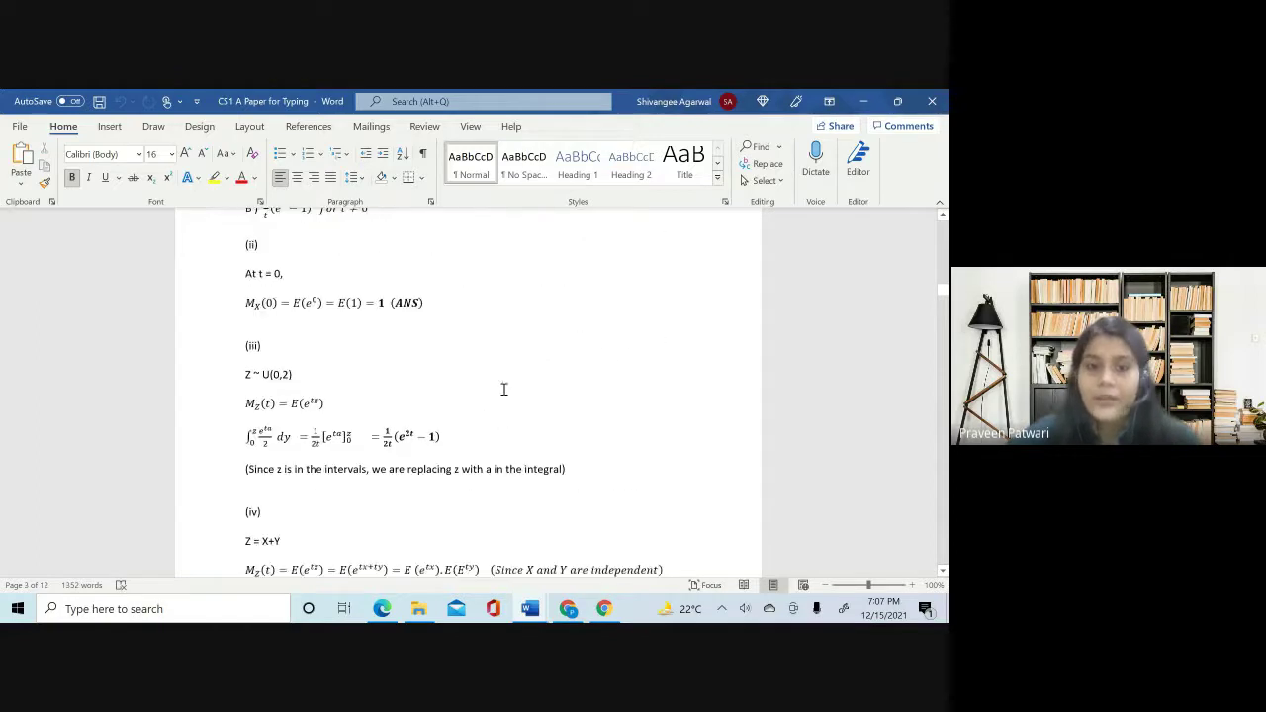
pyautogui.scroll(3, 446, 402)
pyautogui.click(399, 431)
pyautogui.doubleClick(398, 431)
pyautogui.click(546, 410)
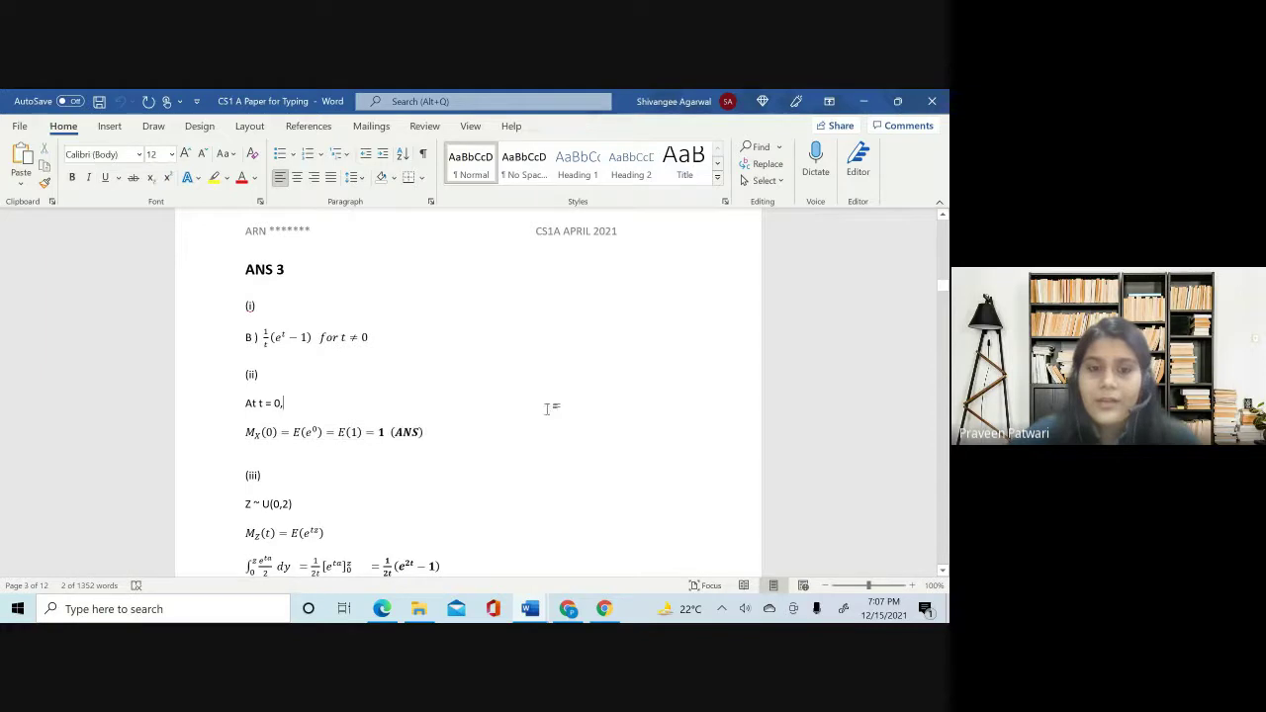
# - Return to the start of the document and examine the heading, part numbering and working of ANS 1
pyautogui.scroll(5, 546, 408)
pyautogui.scroll(10, 546, 410)
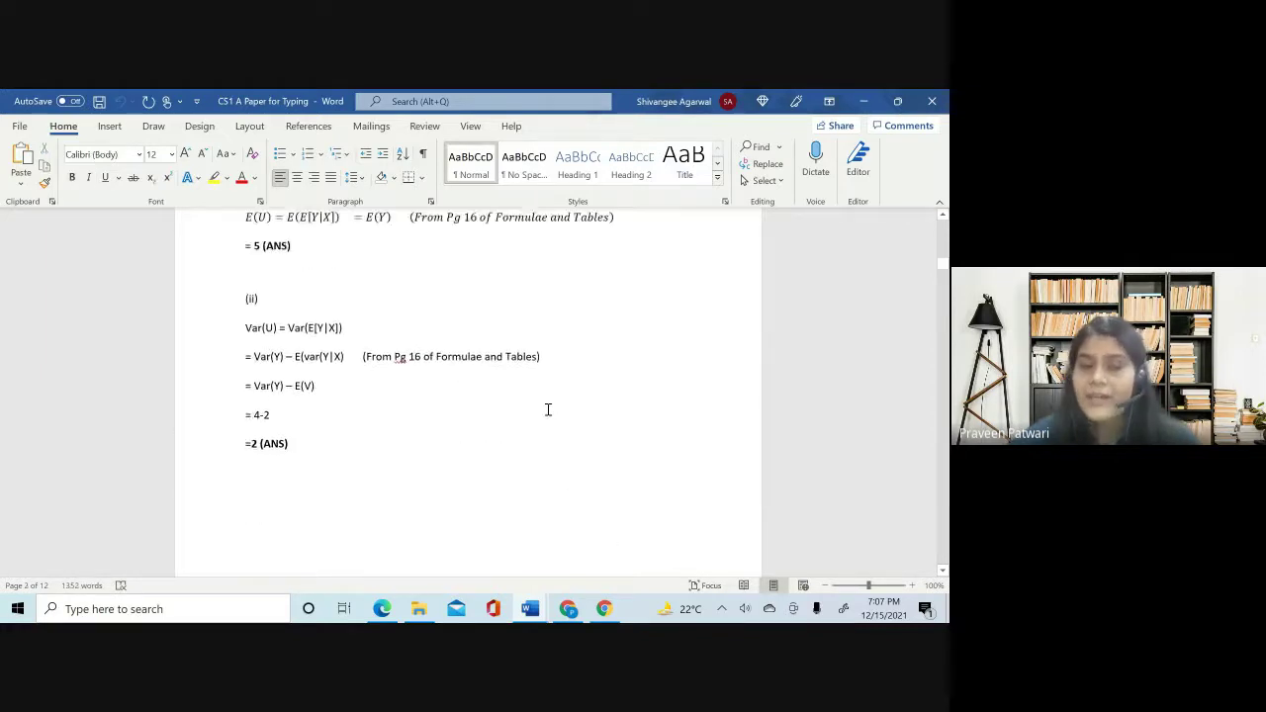
pyautogui.scroll(8, 549, 414)
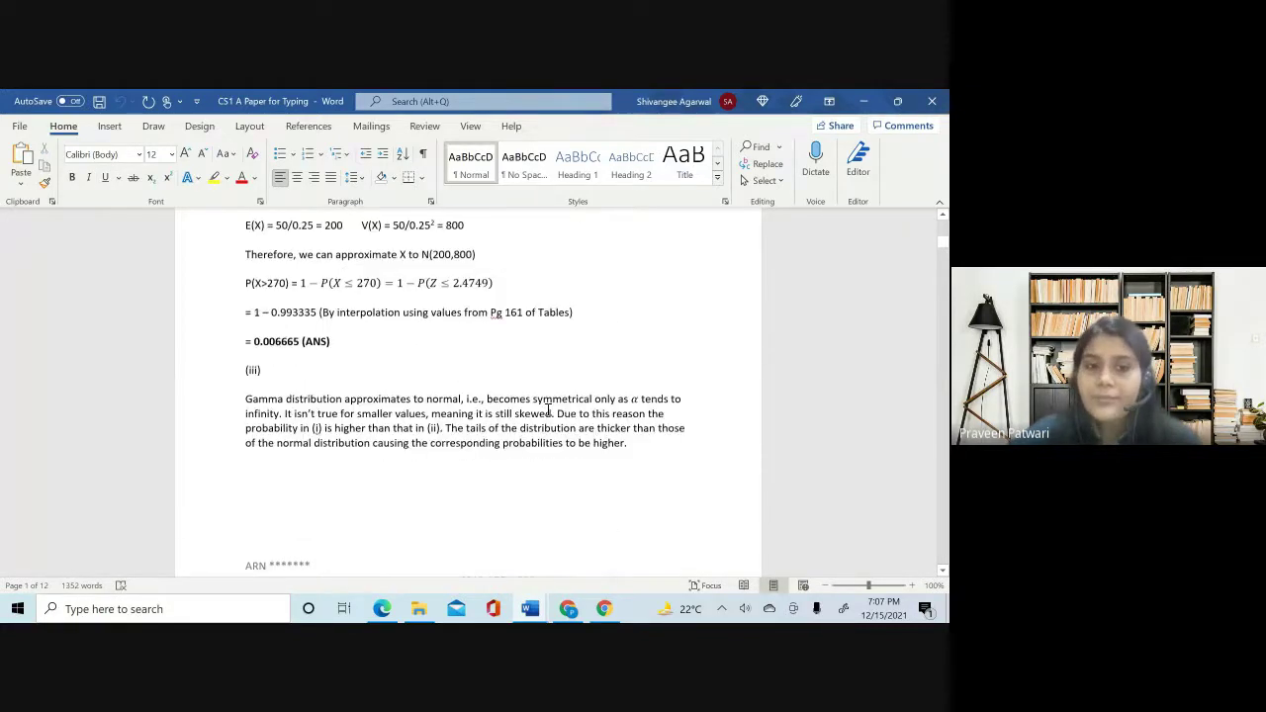
pyautogui.scroll(10, 547, 409)
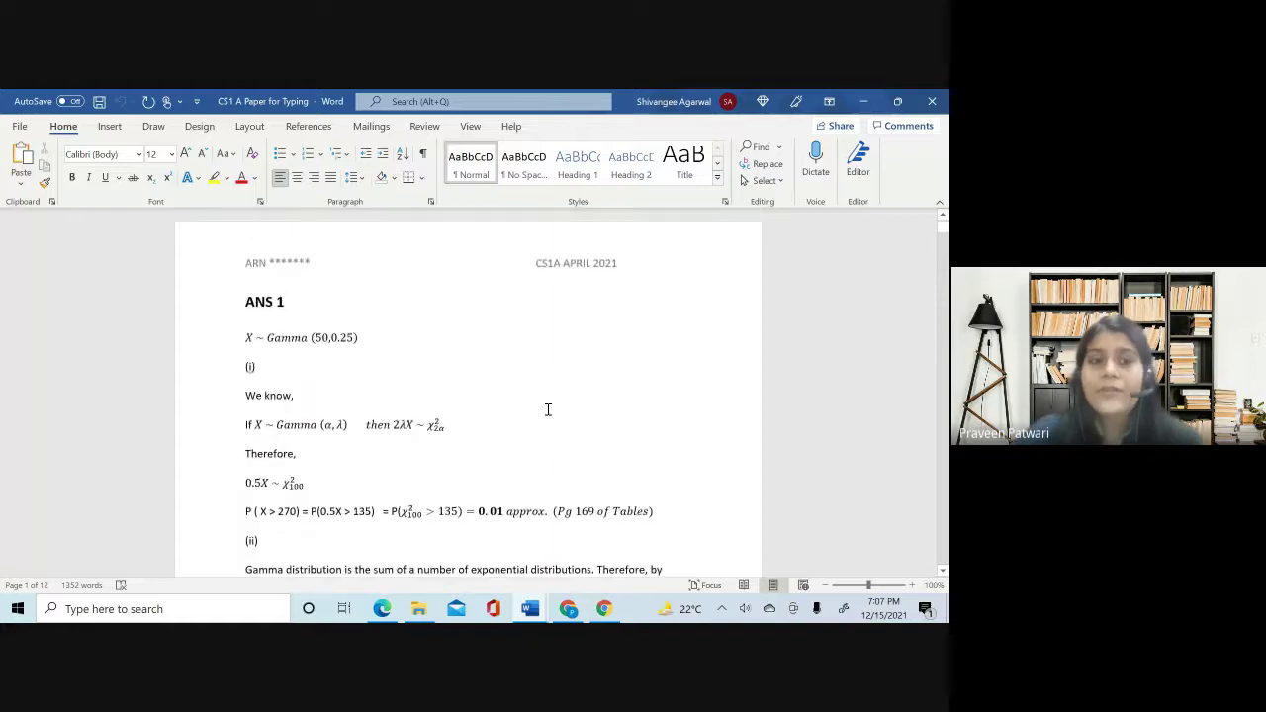
pyautogui.scroll(-3, 548, 409)
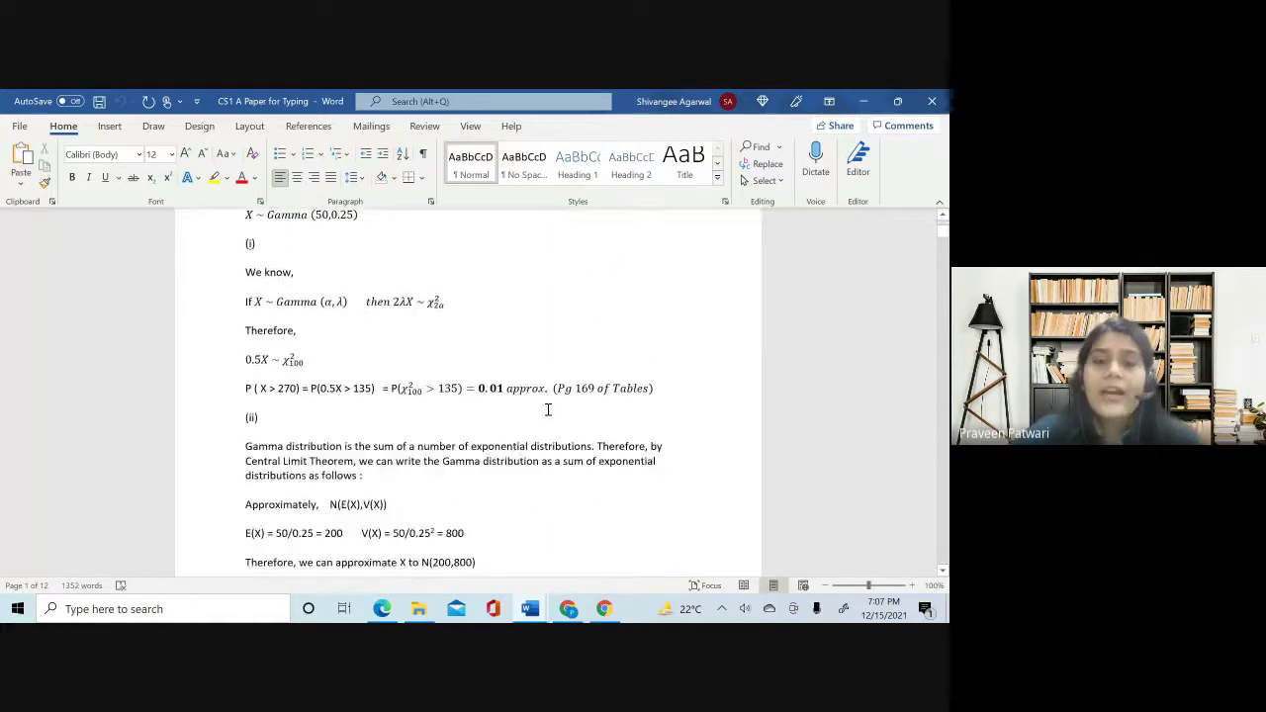
pyautogui.scroll(3, 548, 409)
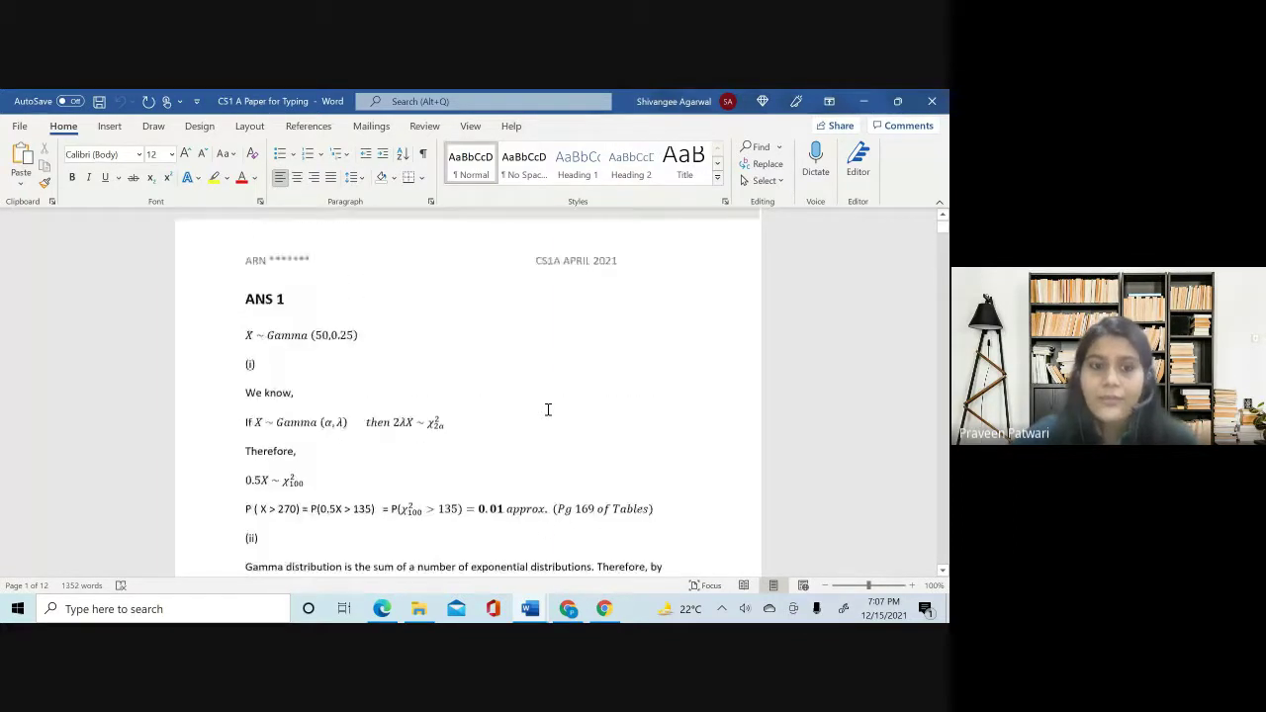
pyautogui.click(274, 454)
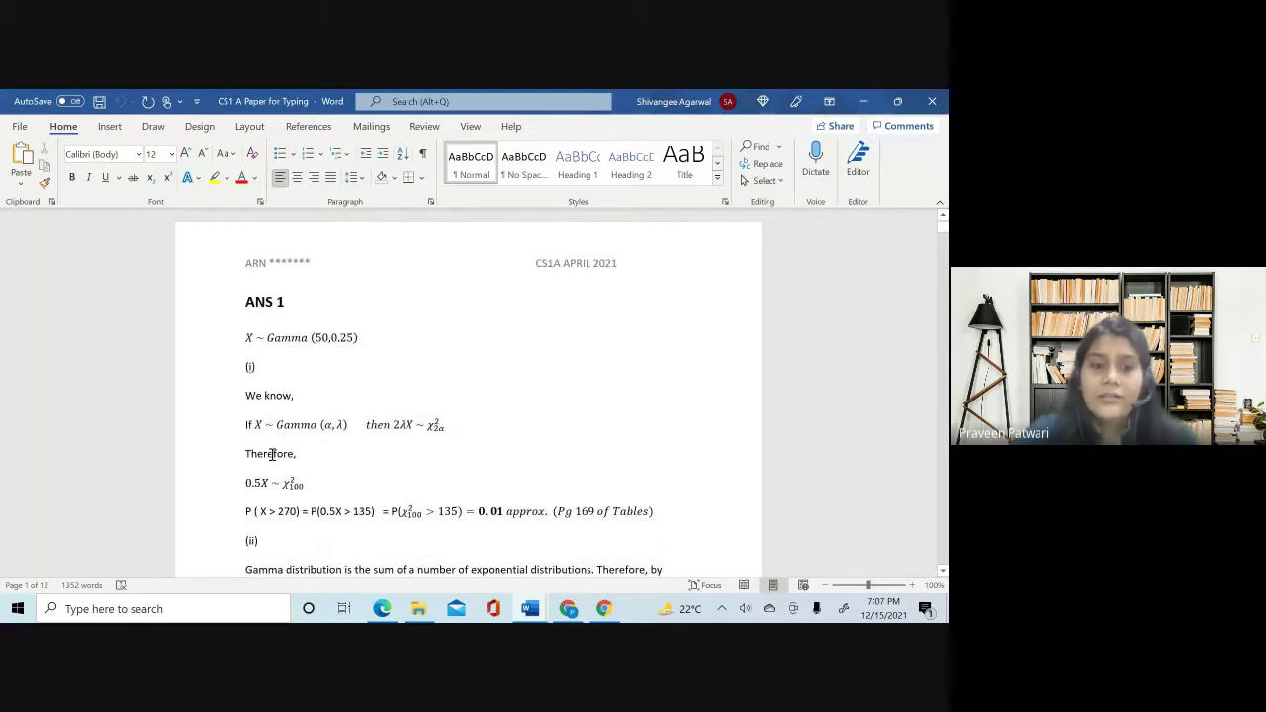
pyautogui.click(252, 303)
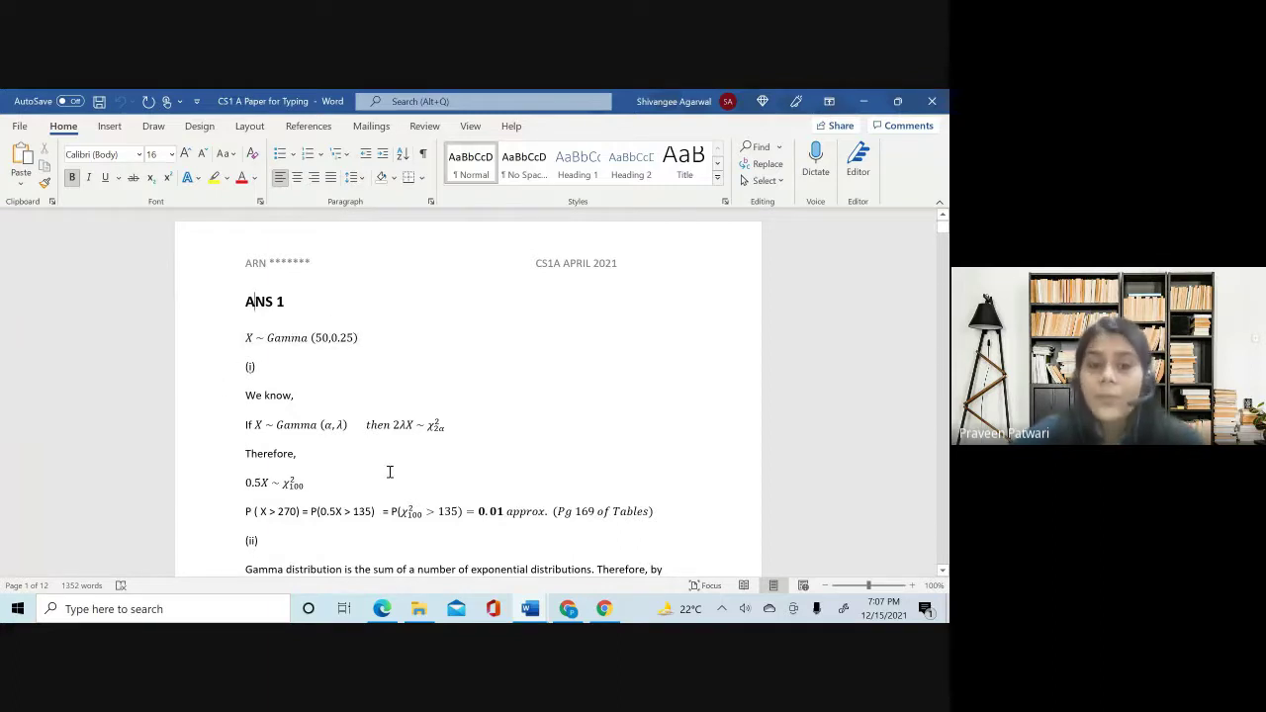
# - Examine how ANS 2 and ANS 3 are laid out on separate pages, including the page headers and footers
pyautogui.scroll(-12, 484, 504)
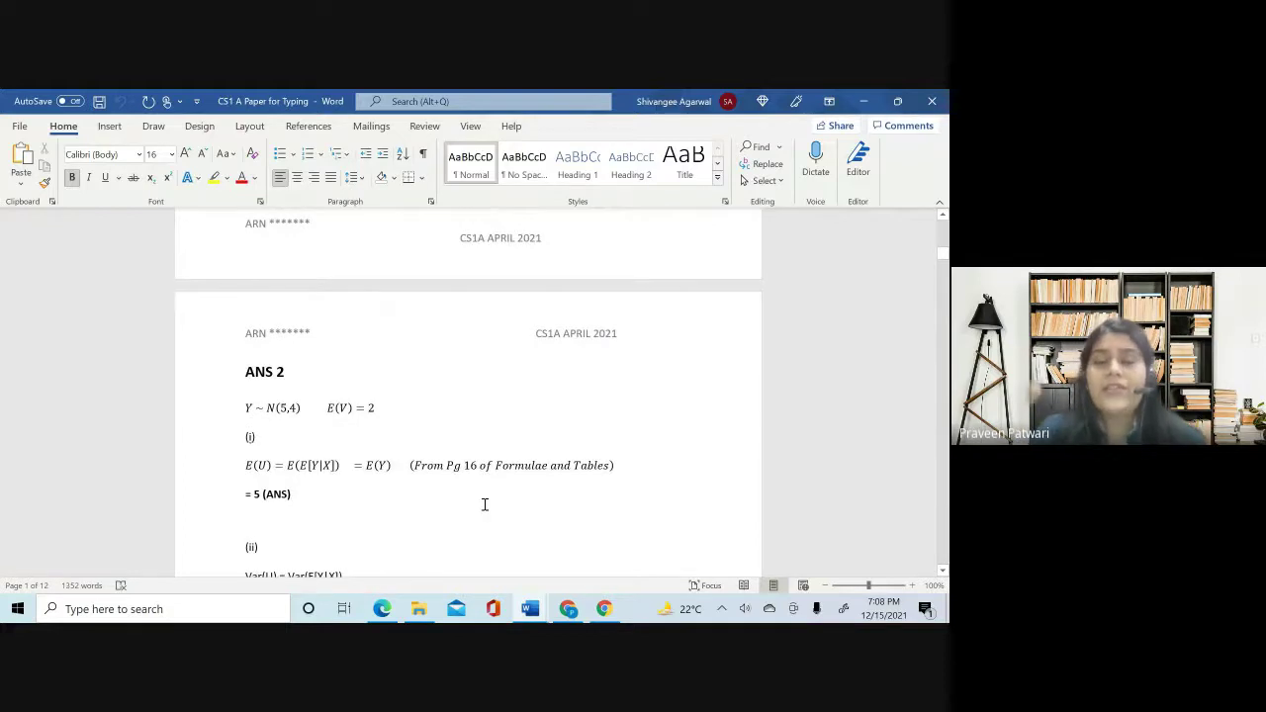
pyautogui.scroll(-10, 485, 505)
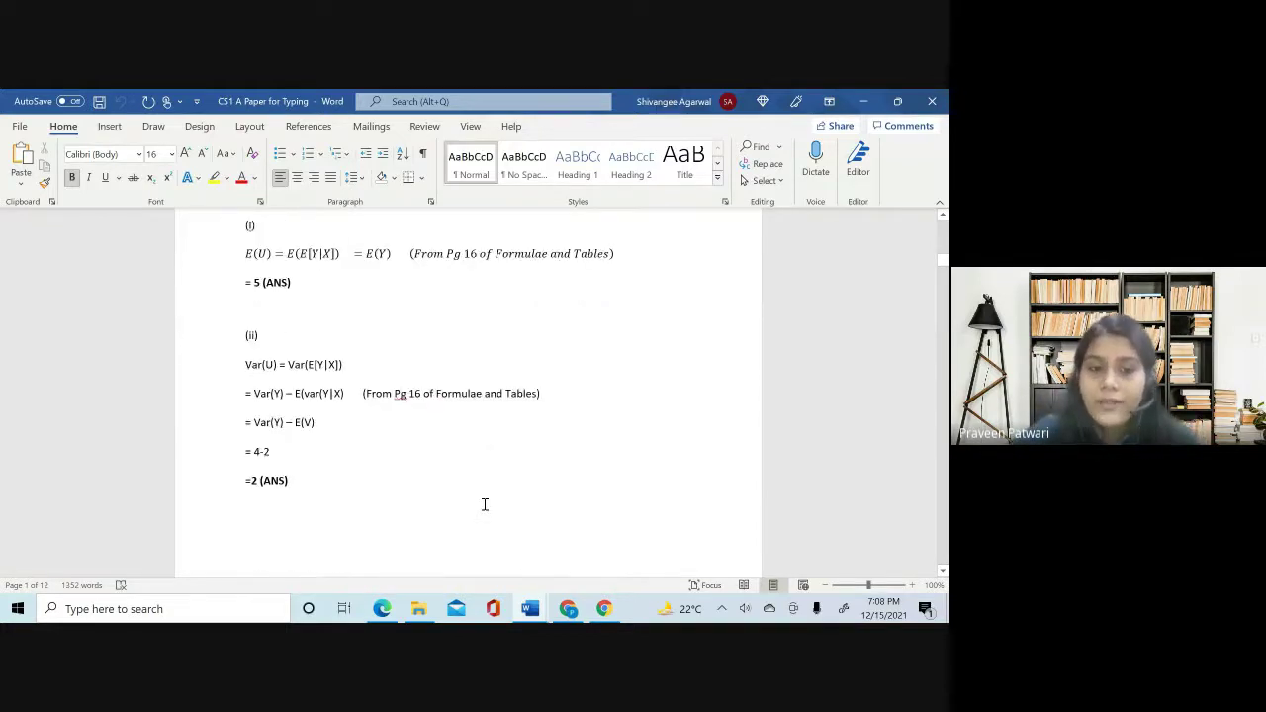
pyautogui.scroll(-8, 485, 506)
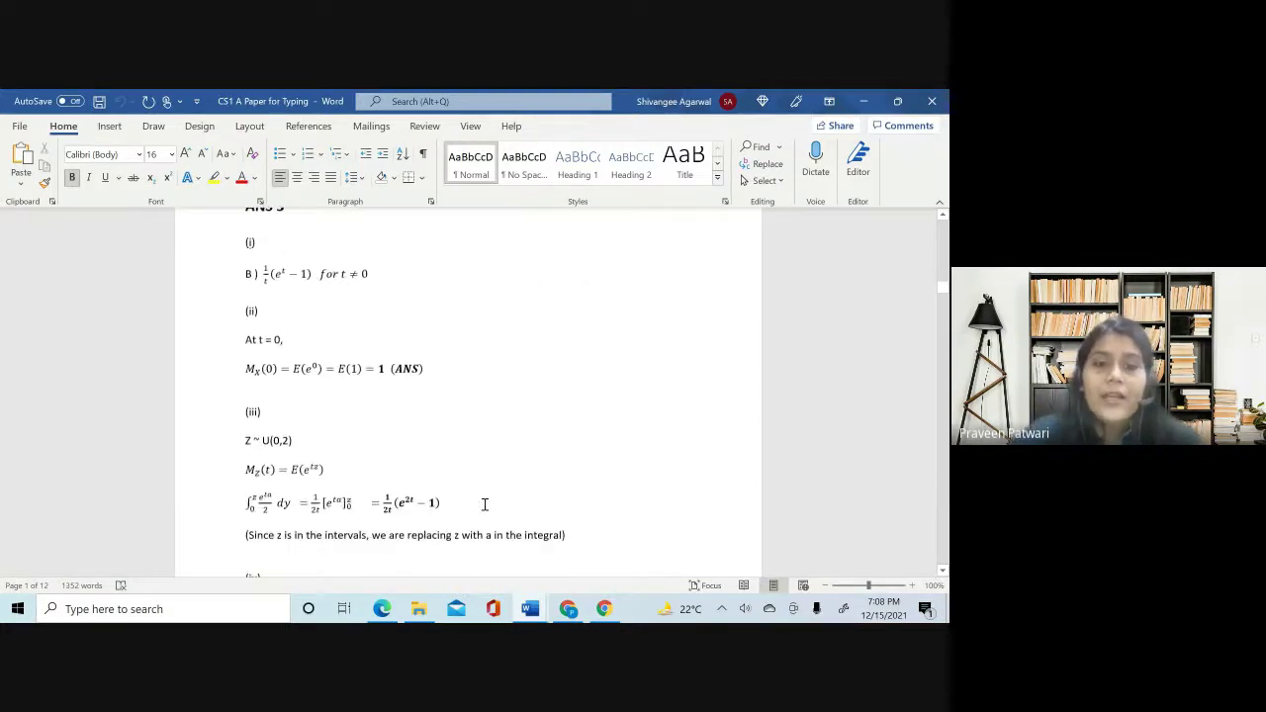
pyautogui.scroll(2, 484, 506)
pyautogui.scroll(3, 285, 249)
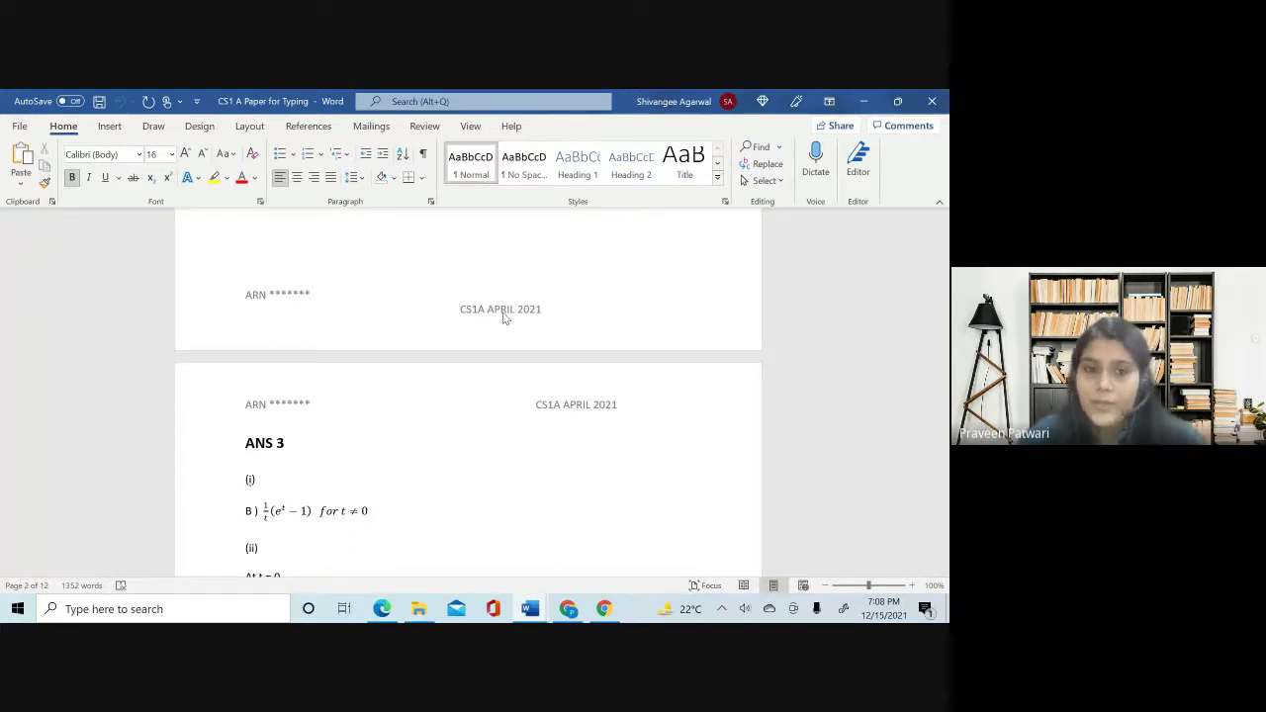
pyautogui.scroll(-15, 502, 317)
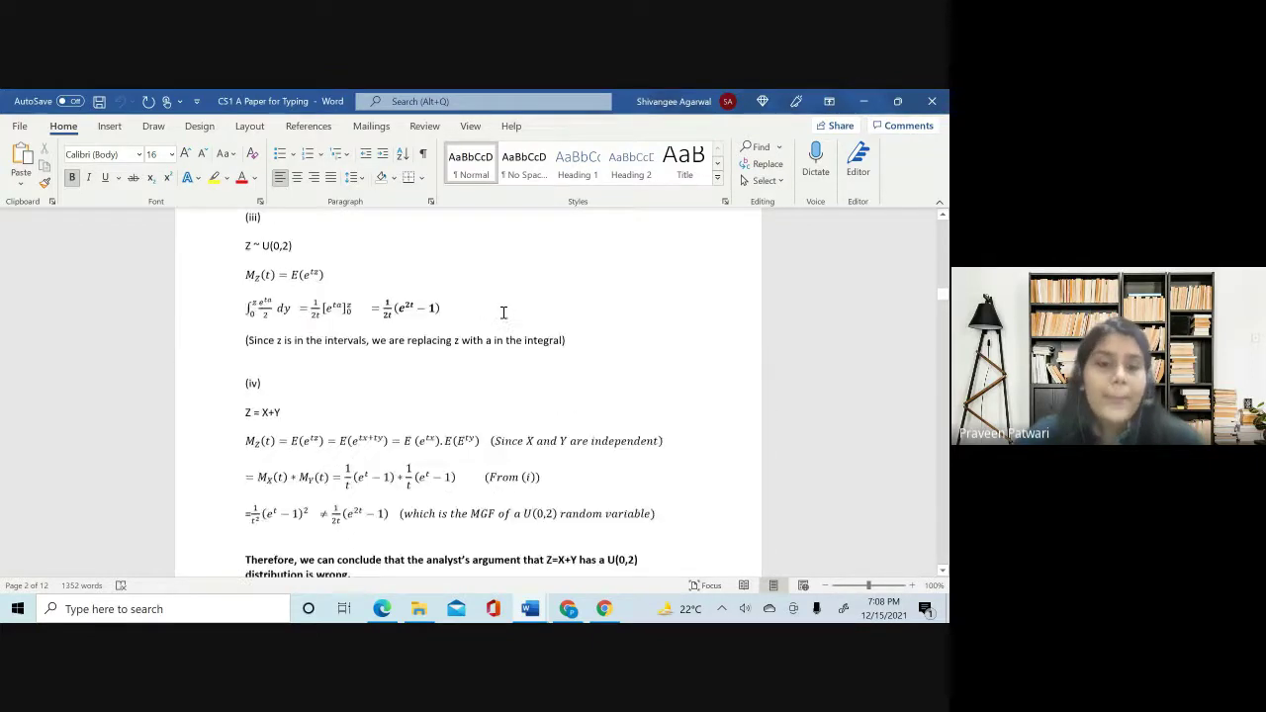
pyautogui.scroll(3, 502, 313)
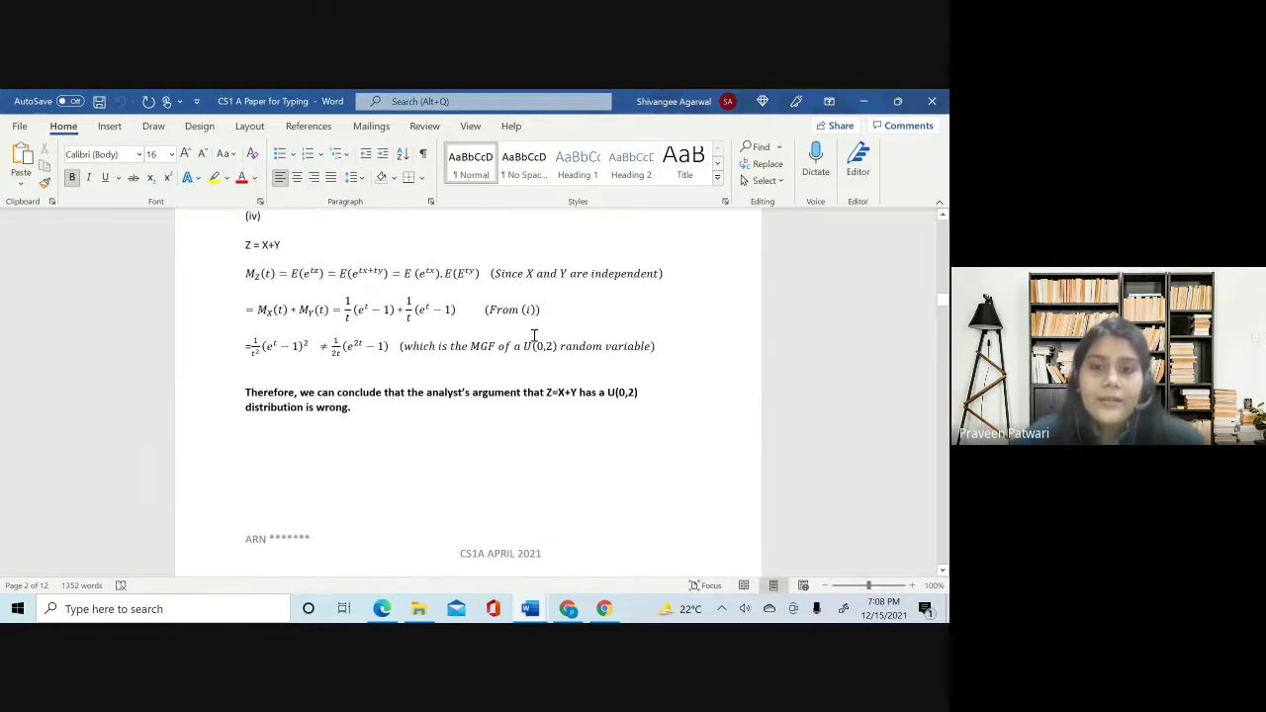
# - Examine the ANS 2 part (ii) variance working, highlighting its first two lines and the Formulae and Tables page reference
pyautogui.scroll(10, 538, 319)
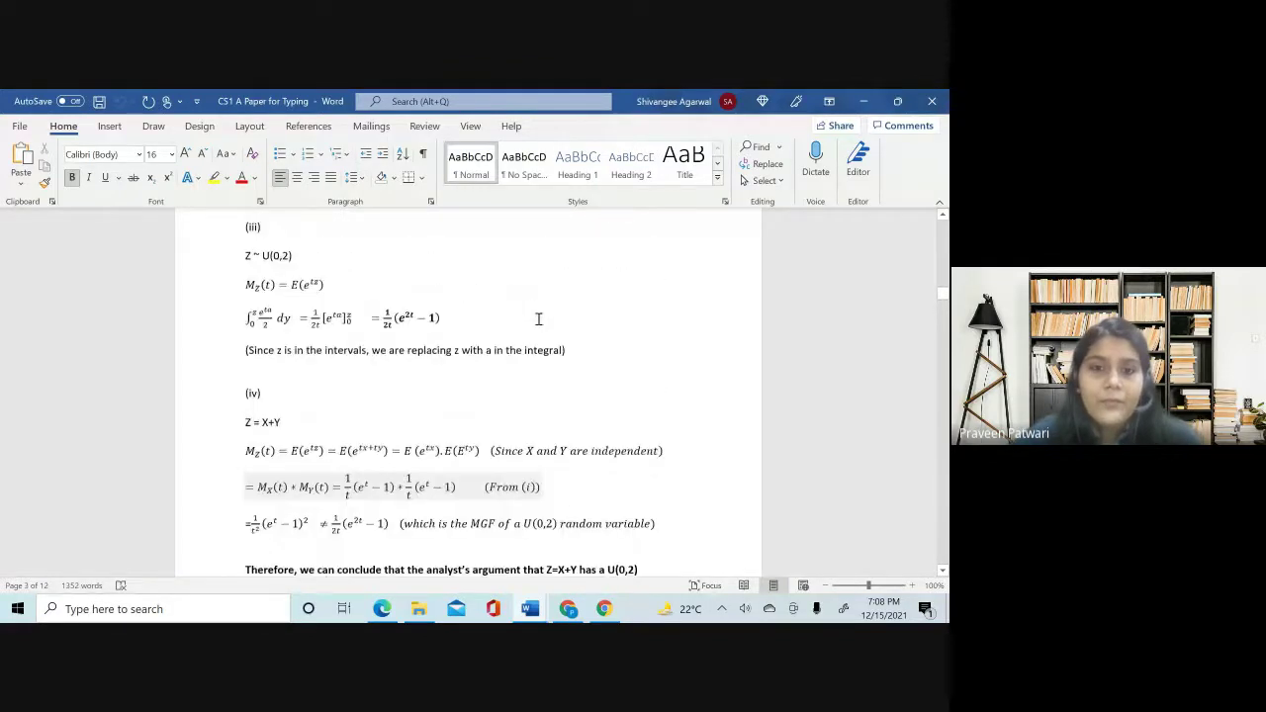
pyautogui.scroll(12, 538, 318)
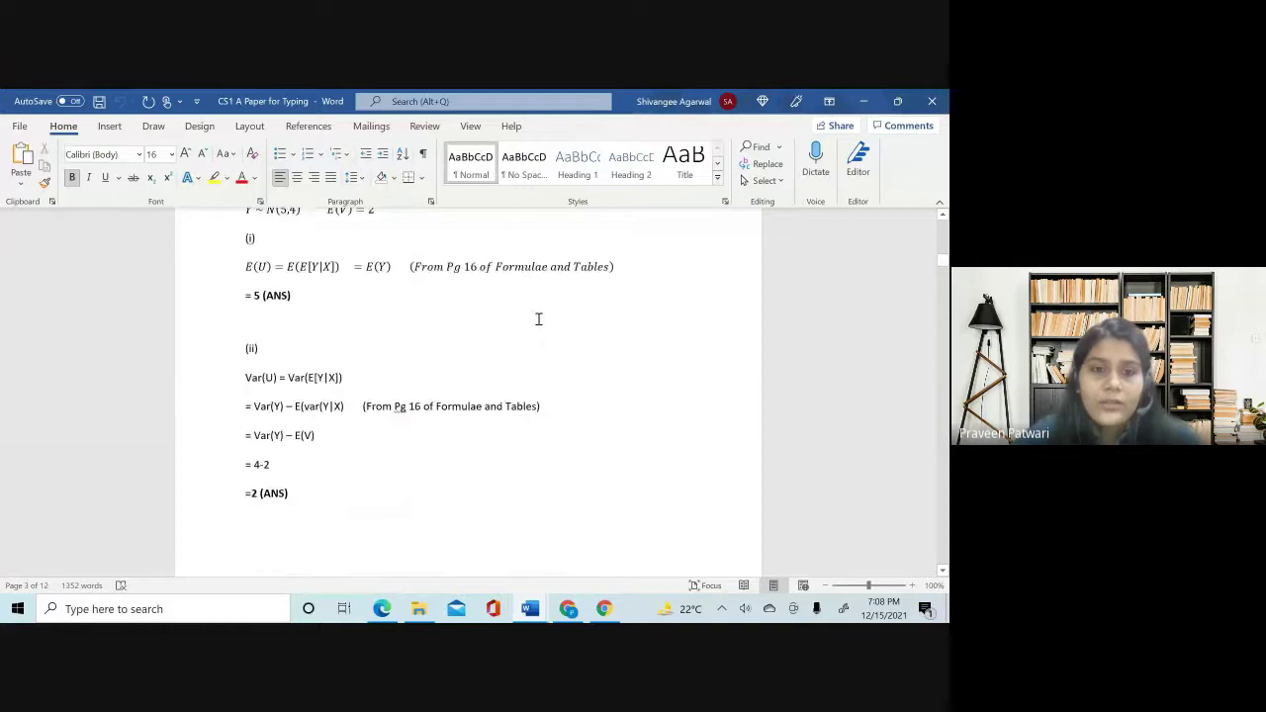
pyautogui.scroll(-1, 539, 324)
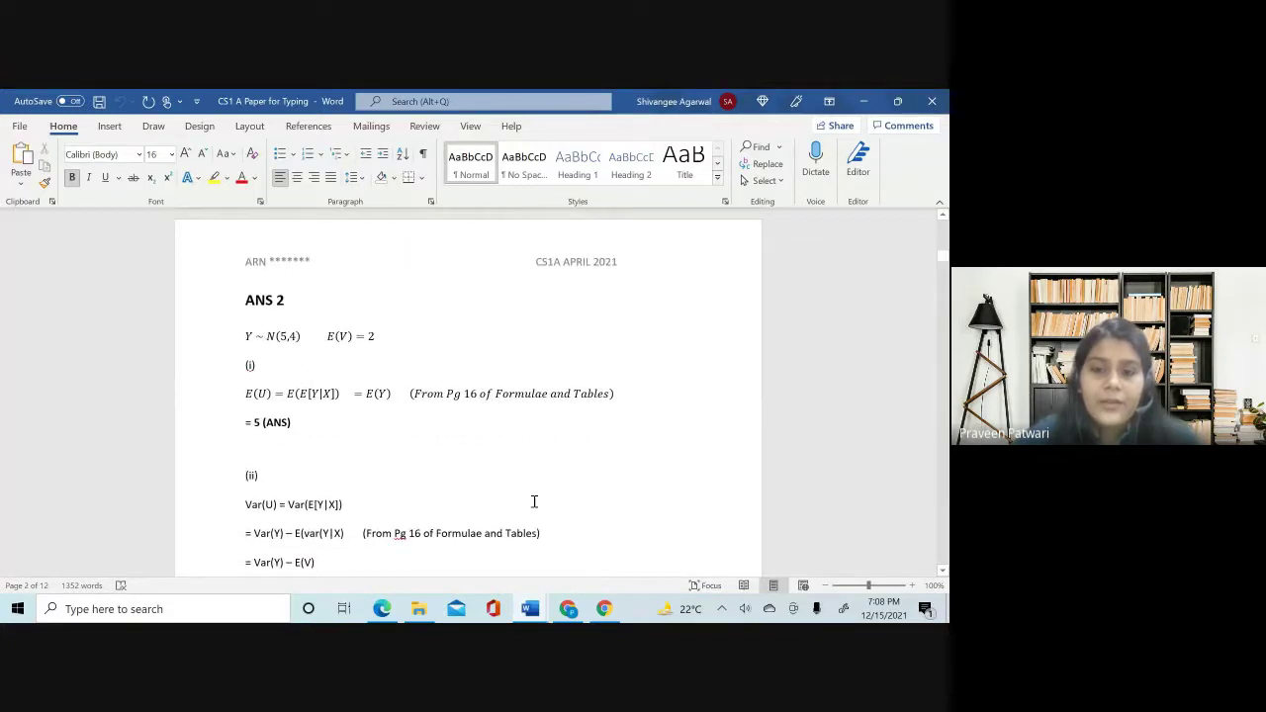
pyautogui.moveTo(549, 534); pyautogui.dragTo(228, 497)
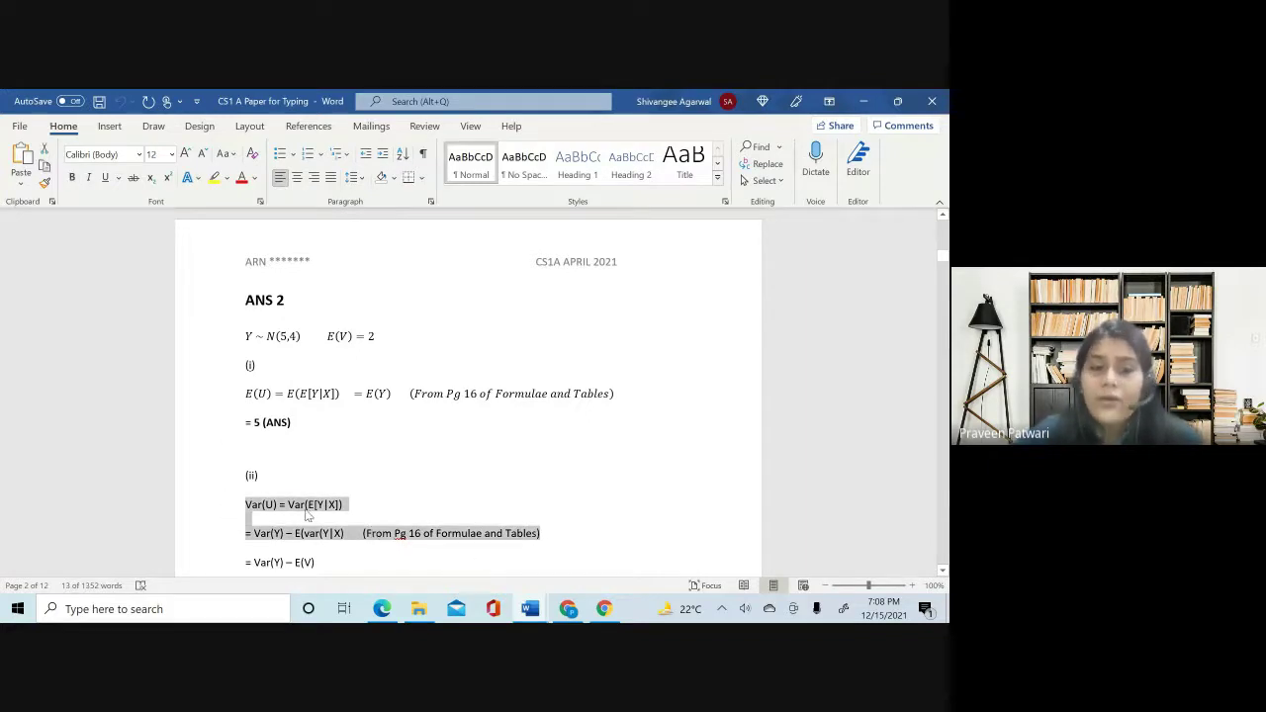
pyautogui.scroll(-1, 306, 510)
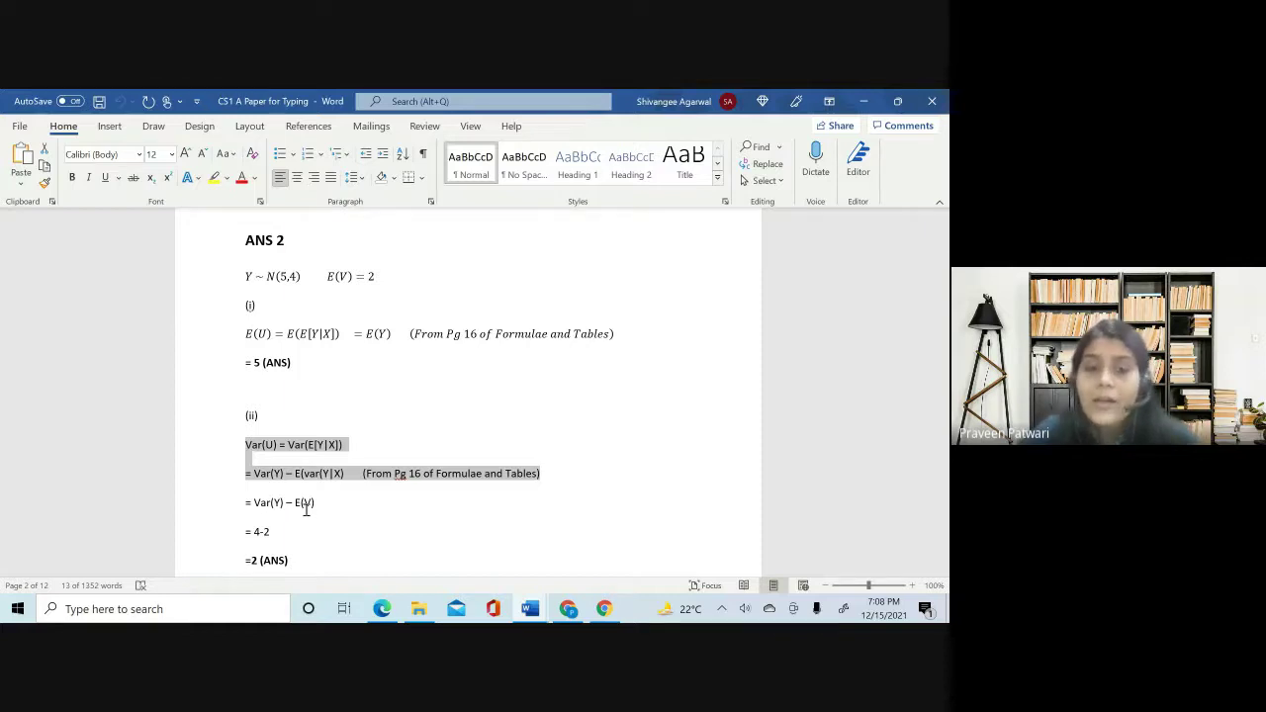
pyautogui.click(326, 506)
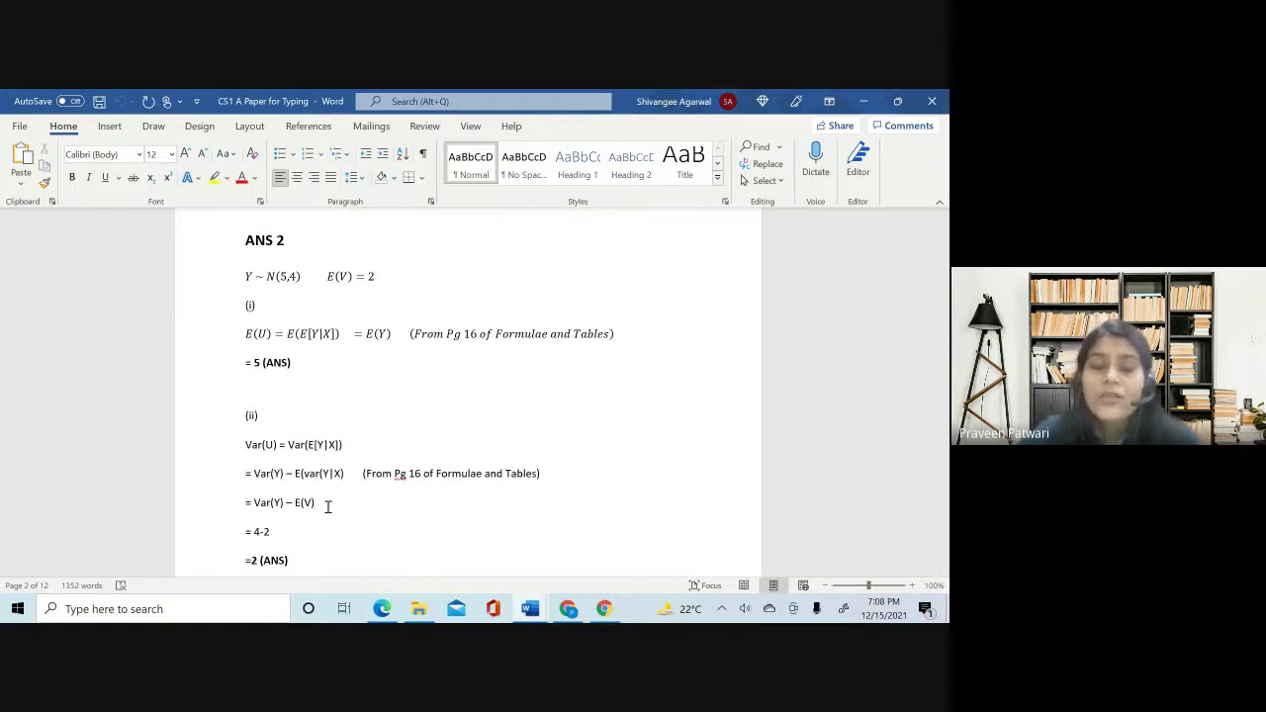
pyautogui.scroll(-3, 327, 506)
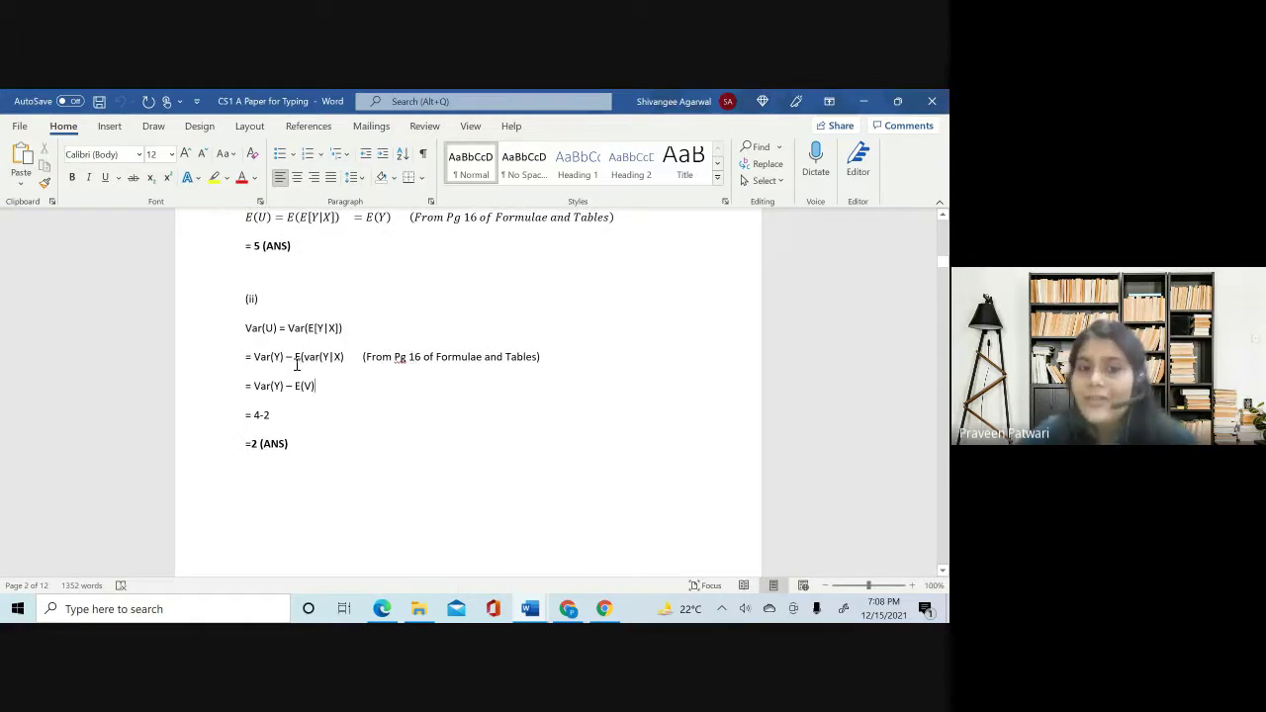
pyautogui.scroll(-1, 246, 407)
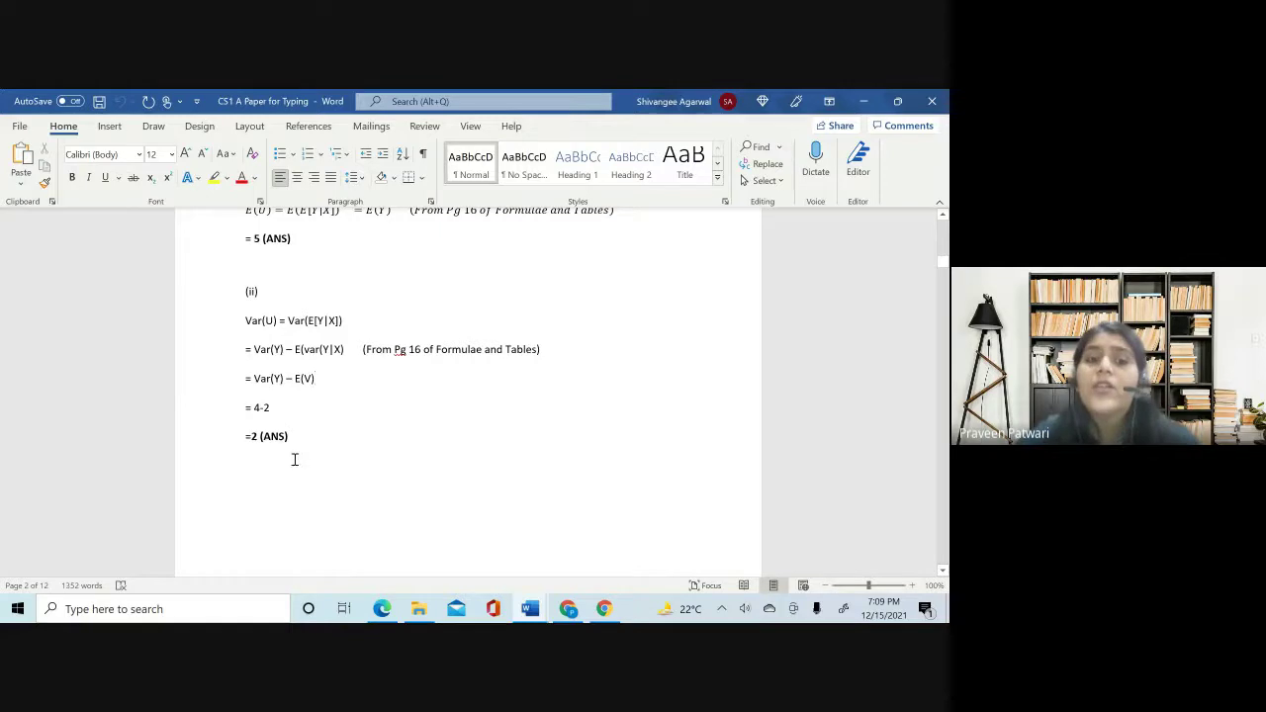
pyautogui.moveTo(358, 349); pyautogui.dragTo(552, 352)
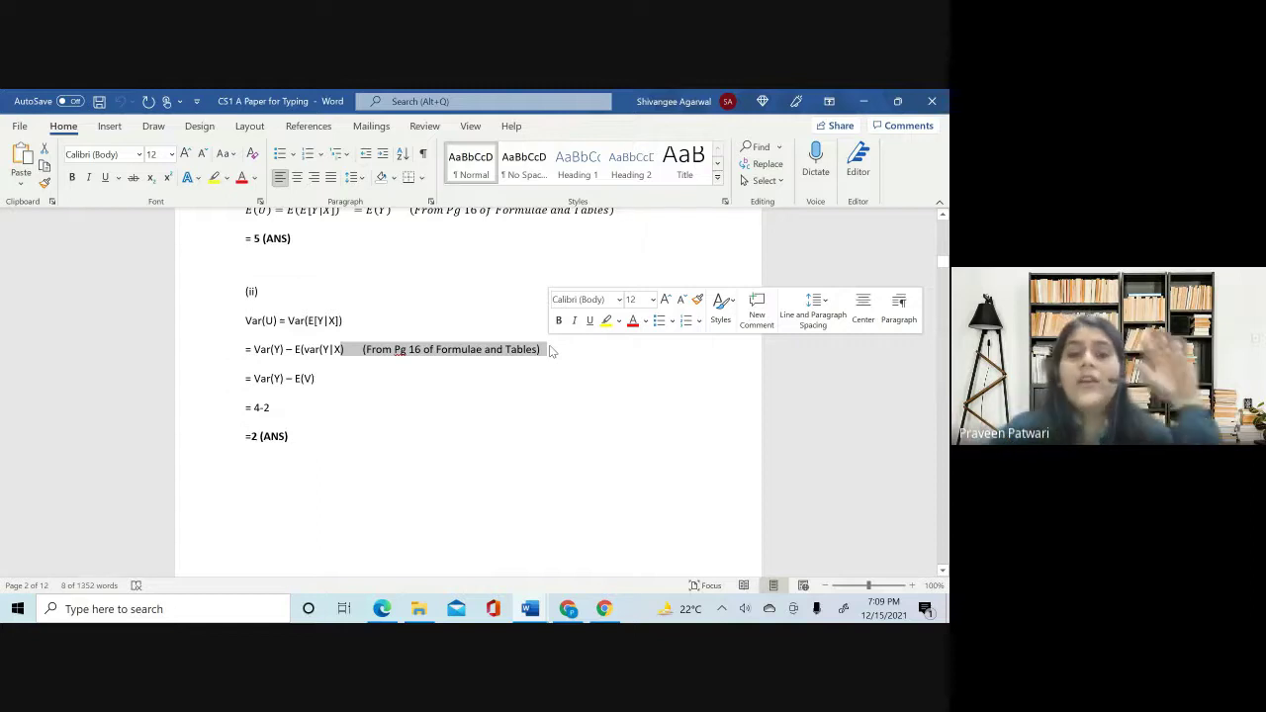
pyautogui.click(331, 449)
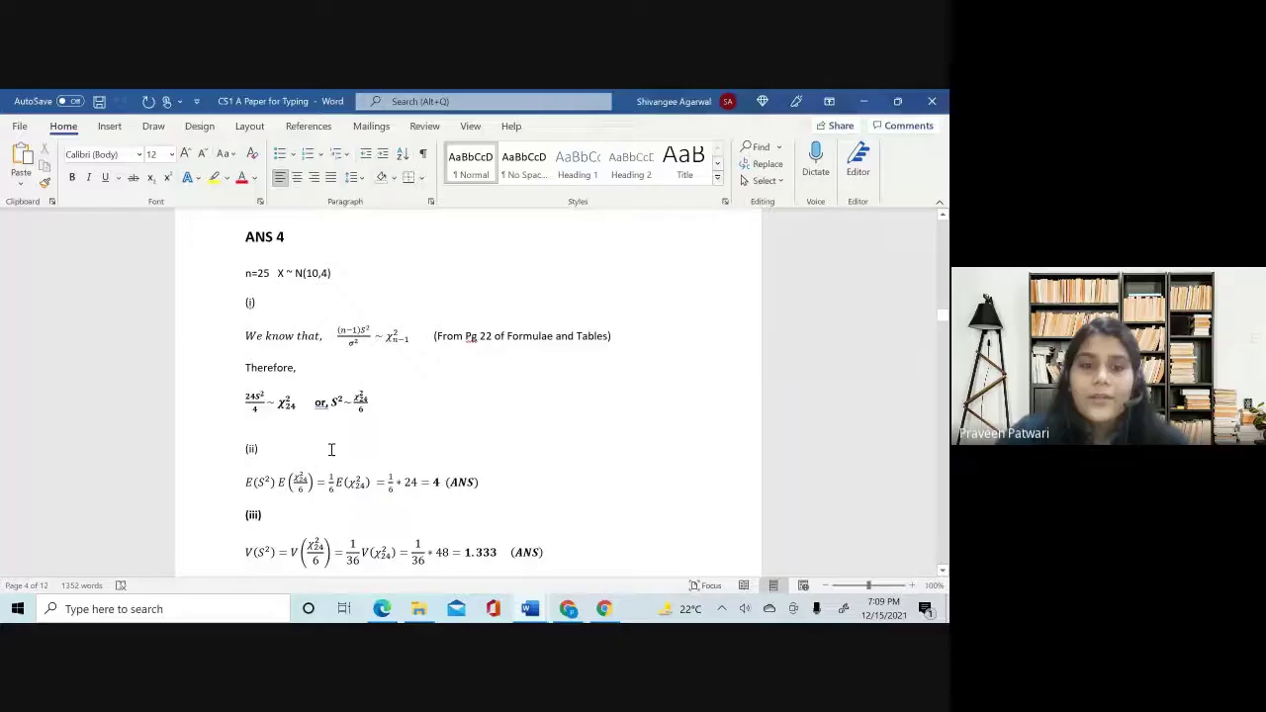
# - Review the answers from ANS 4 through ANS 6, including the MLE derivation and chi-square goodness-of-fit working
pyautogui.scroll(-10, 331, 450)
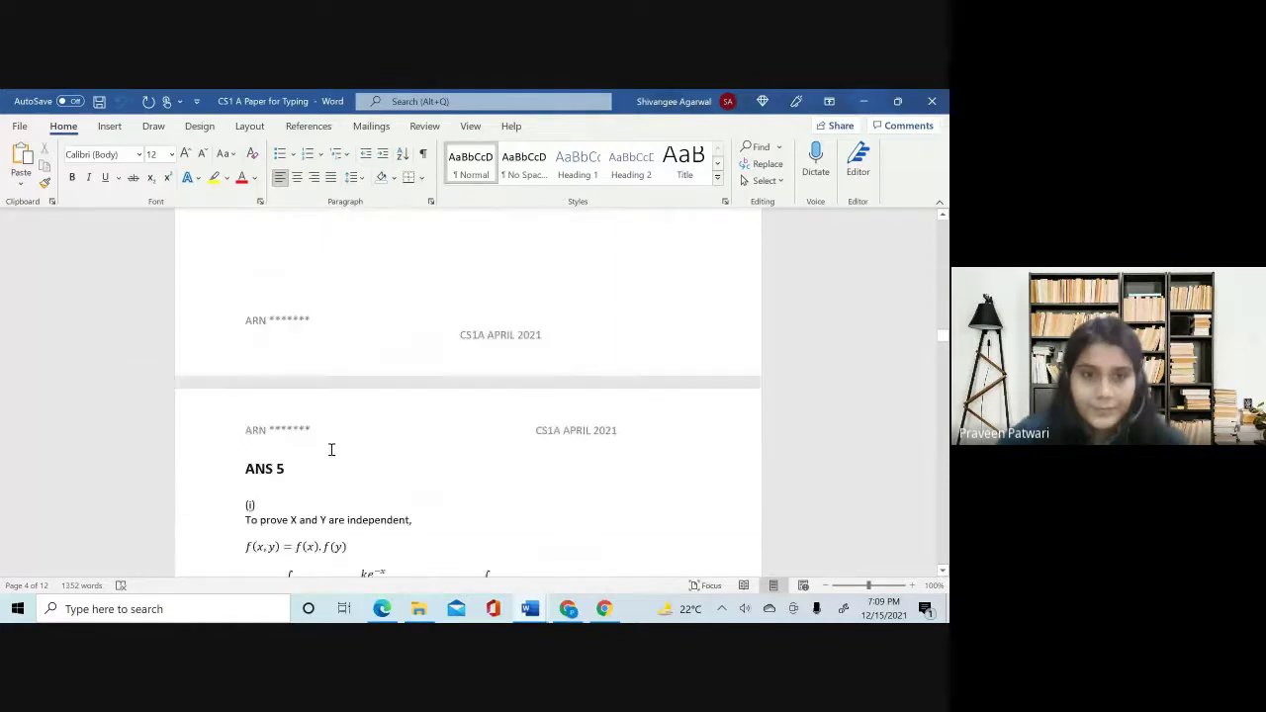
pyautogui.scroll(-15, 331, 450)
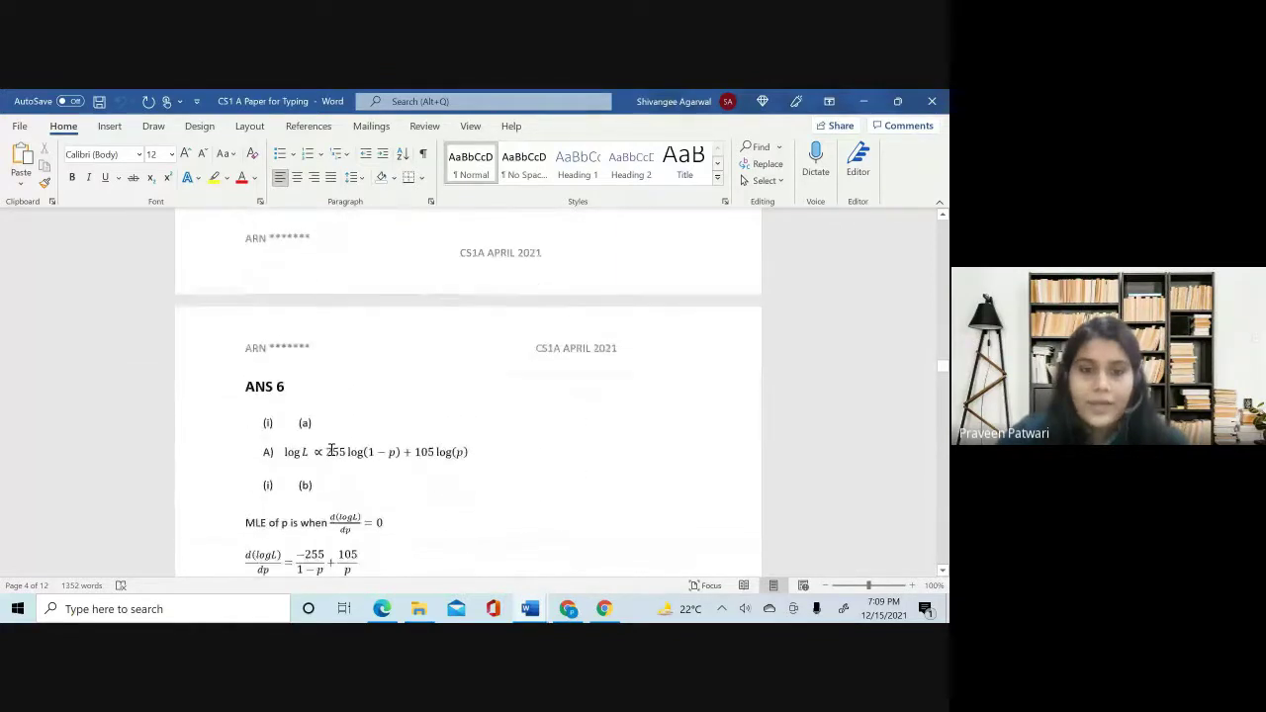
pyautogui.scroll(-5, 331, 450)
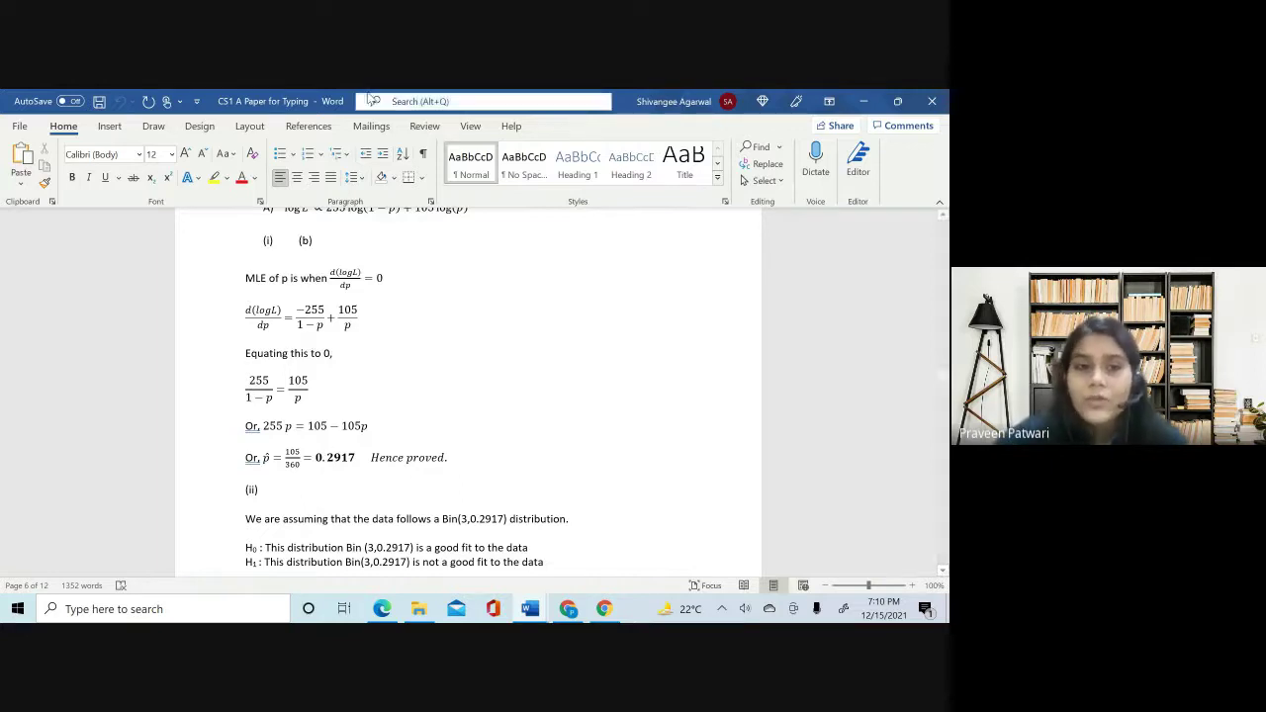
pyautogui.scroll(-8, 387, 410)
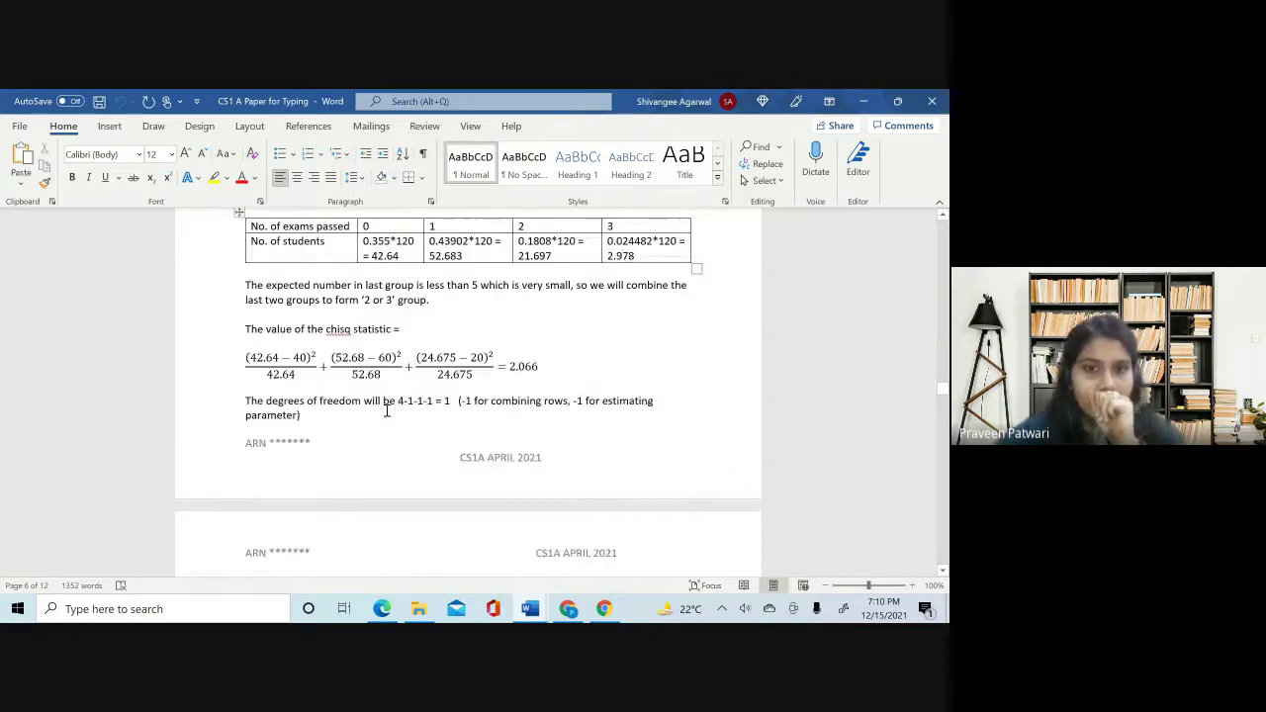
pyautogui.scroll(-5, 386, 410)
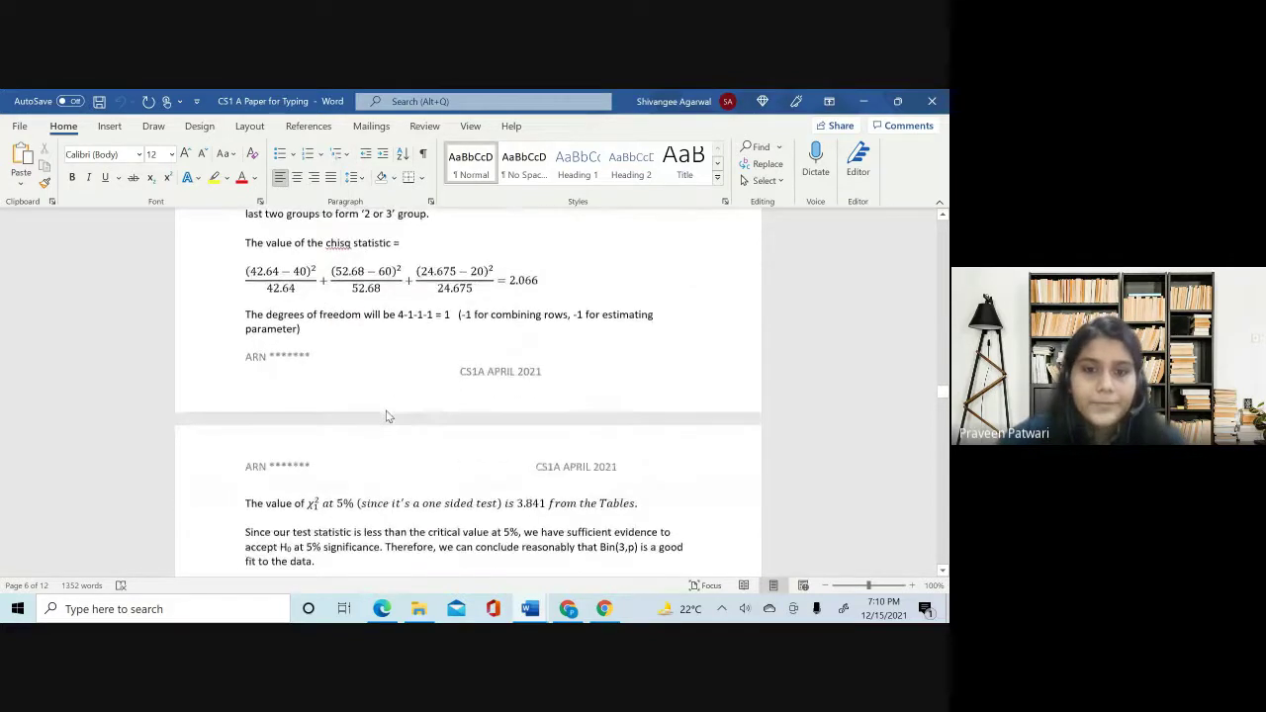
# - Examine the ANS 6 chi-square working, highlighting the degrees-of-freedom explanation and the note on combining the last two groups
pyautogui.scroll(3, 387, 410)
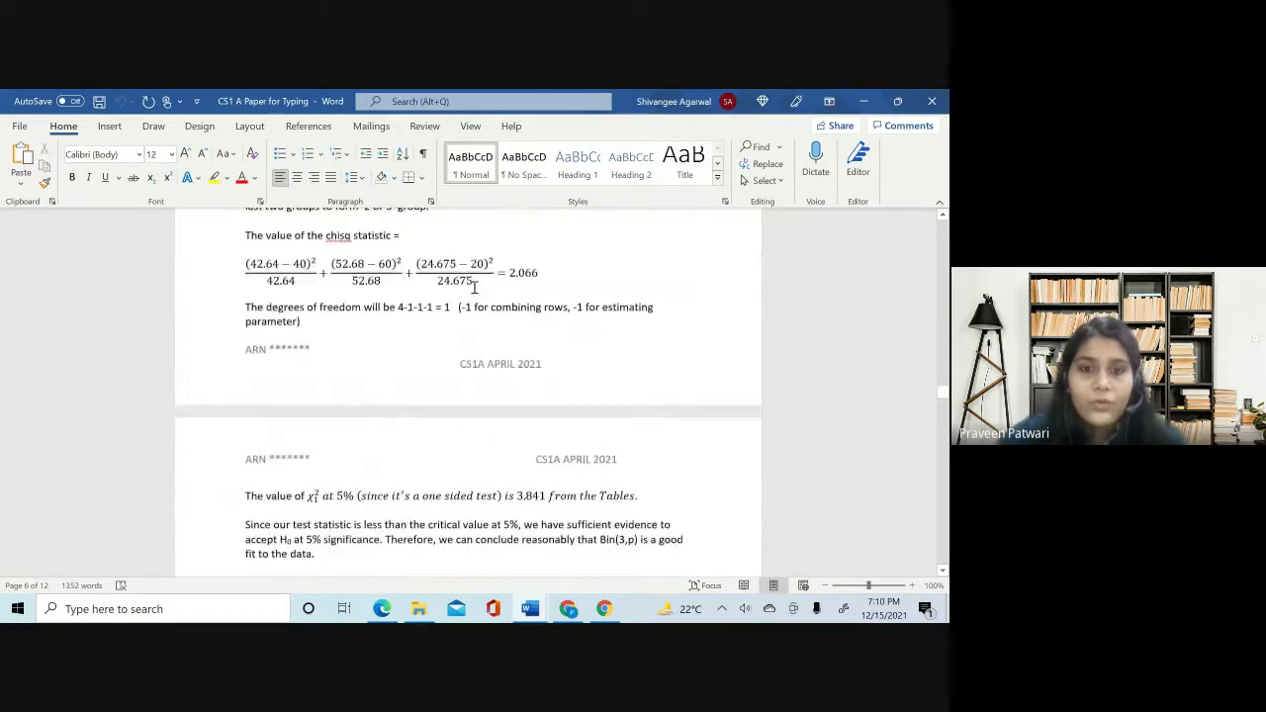
pyautogui.moveTo(456, 317); pyautogui.dragTo(556, 333)
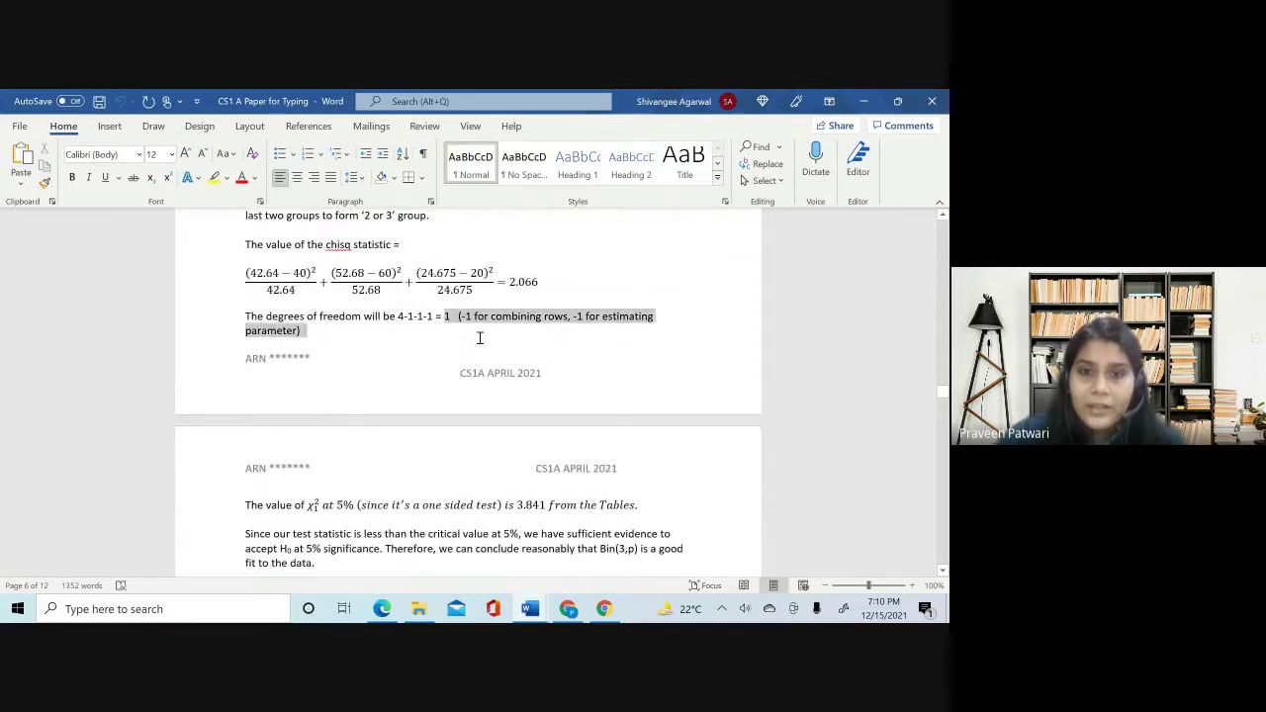
pyautogui.scroll(1, 476, 324)
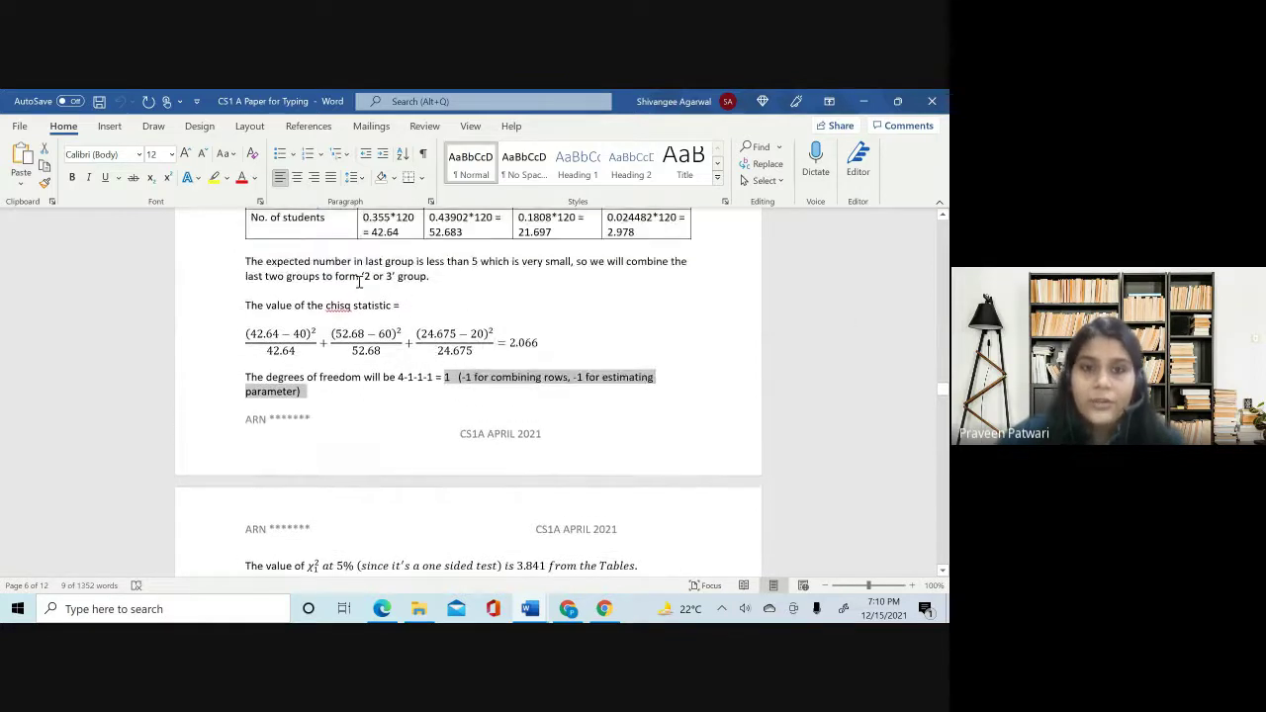
pyautogui.scroll(3, 476, 327)
pyautogui.moveTo(445, 419); pyautogui.dragTo(237, 406)
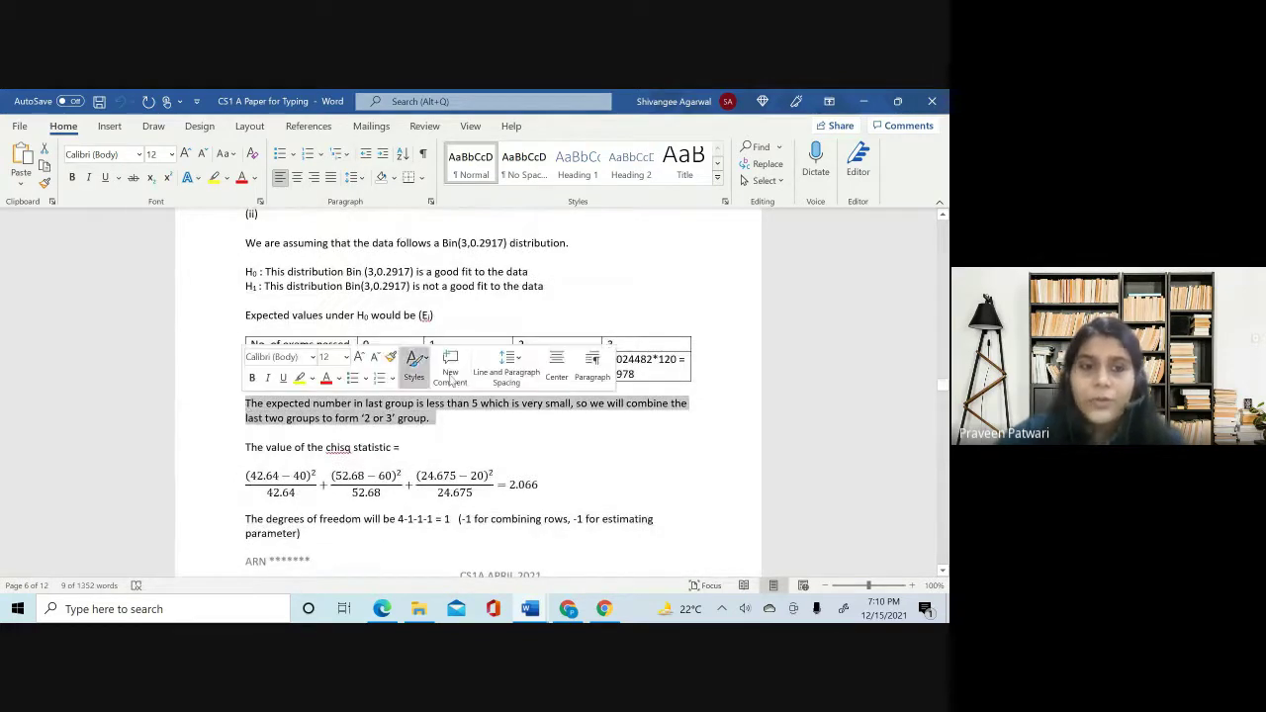
pyautogui.click(537, 425)
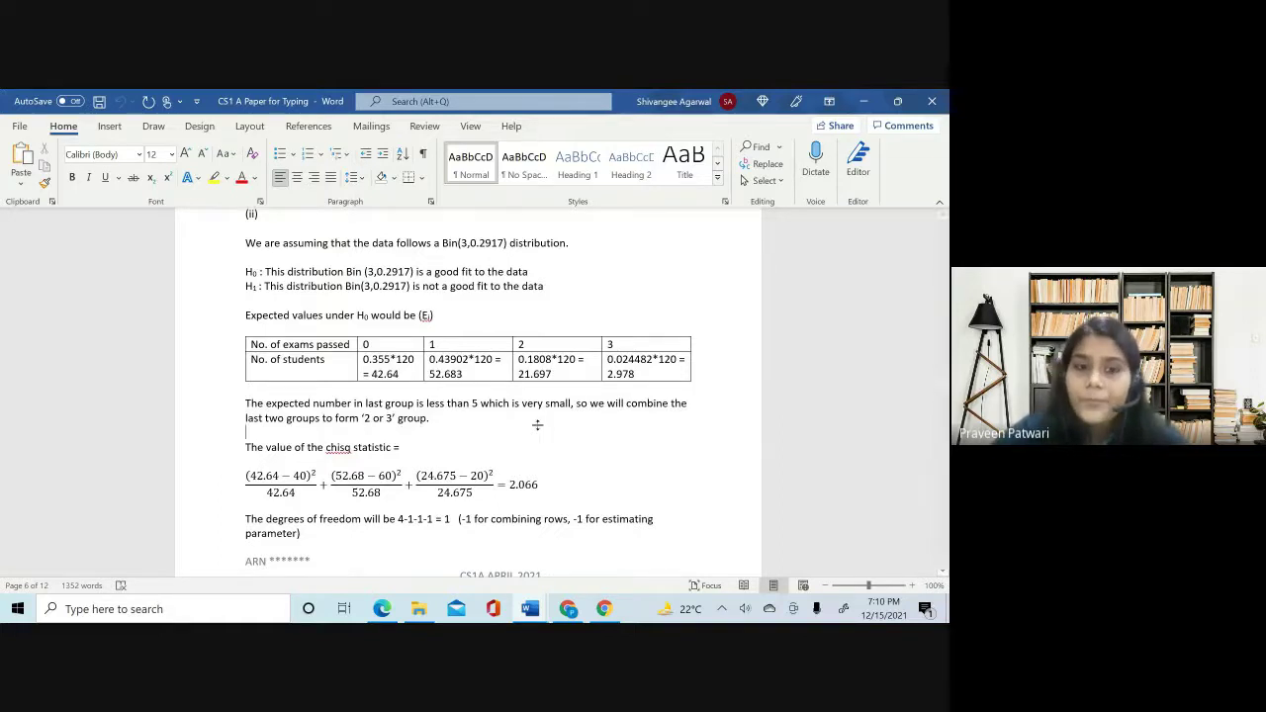
# - Examine the ANS 6 (i)(b) derivation, highlighting the final estimate of p through its bold value
pyautogui.scroll(5, 537, 425)
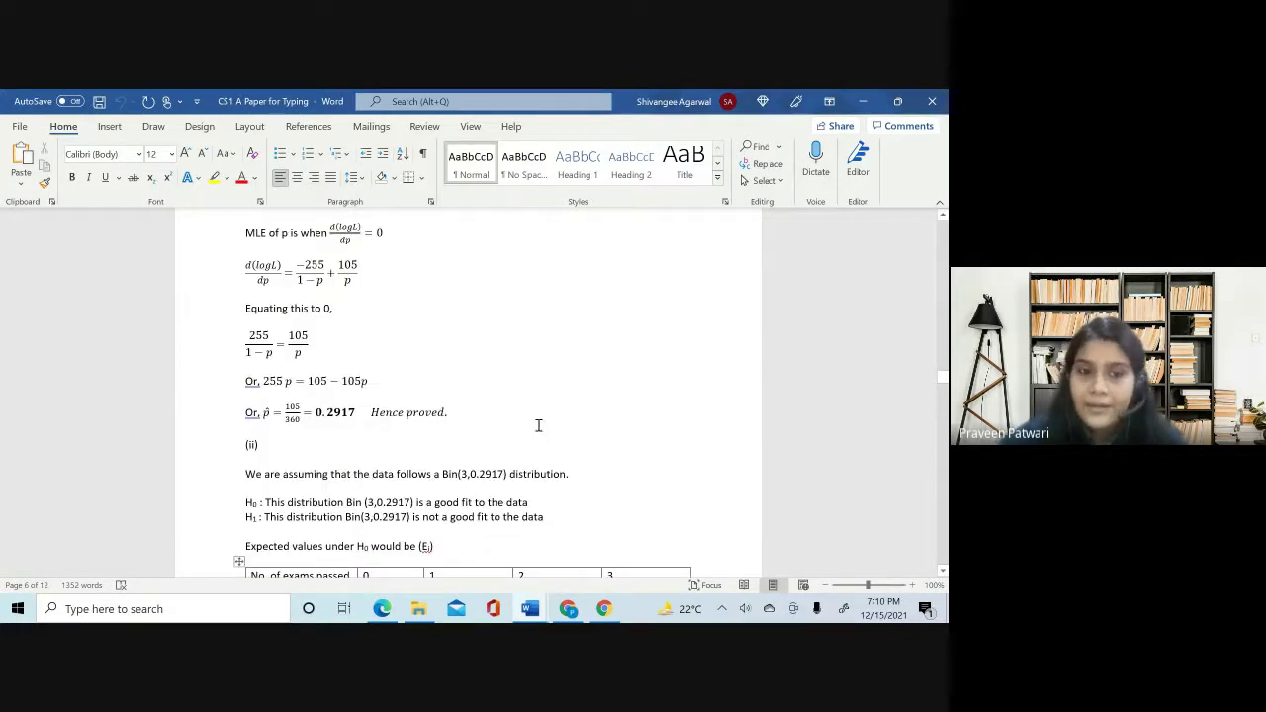
pyautogui.click(265, 411)
pyautogui.moveTo(265, 412)
pyautogui.mouseDown()
pyautogui.moveTo(366, 412)
pyautogui.moveTo(289, 411)
pyautogui.mouseUp()
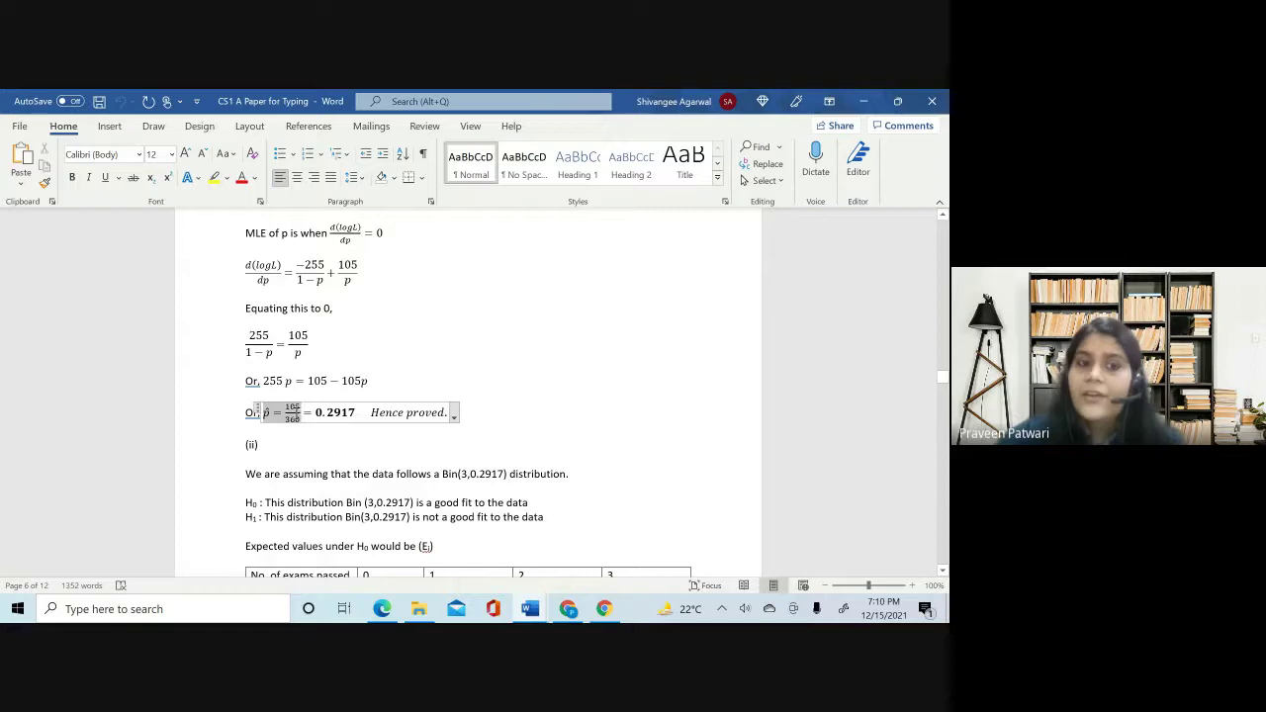
pyautogui.moveTo(290, 412); pyautogui.dragTo(369, 413)
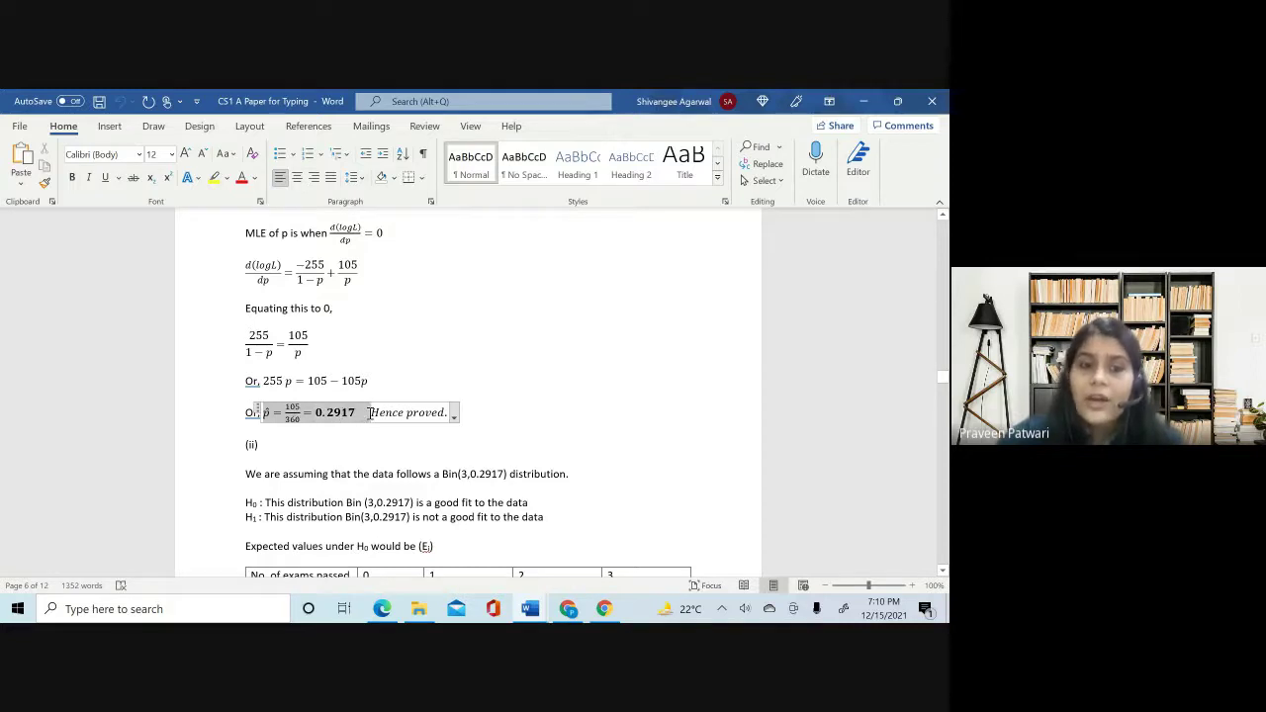
pyautogui.click(545, 410)
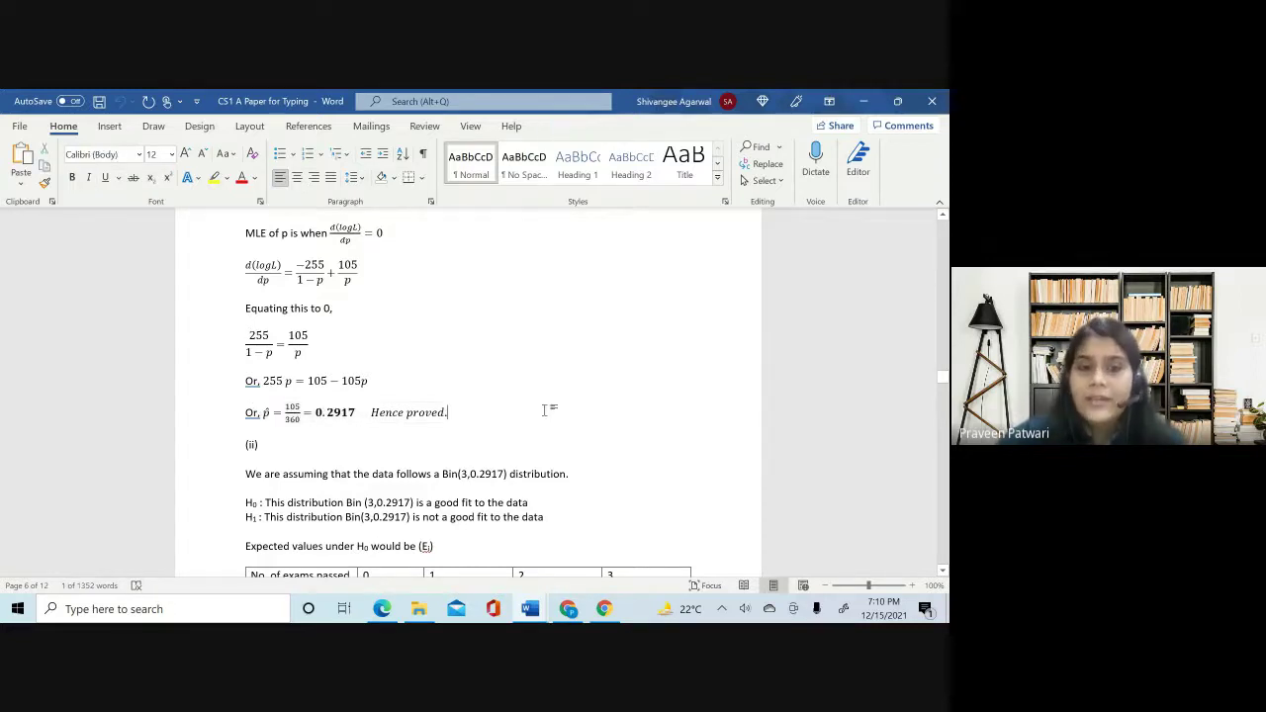
pyautogui.scroll(1, 545, 410)
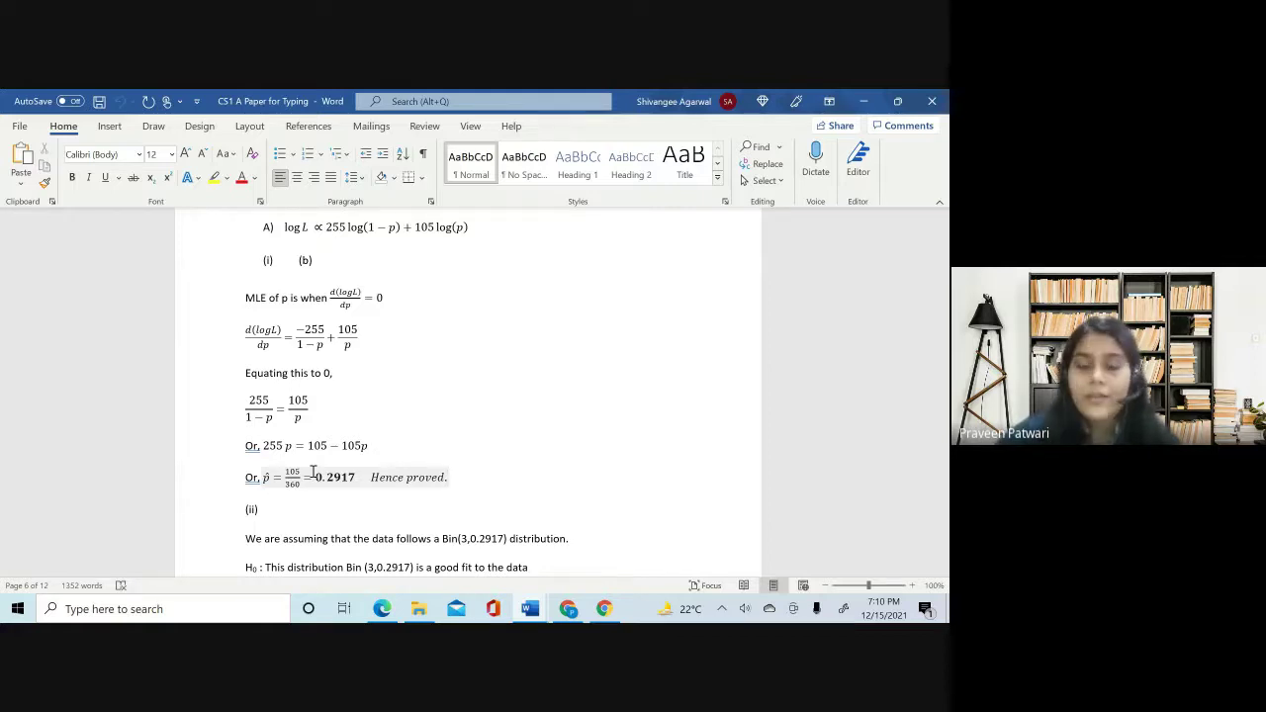
# - Go back through the ANS 5 working to the start of ANS 4
pyautogui.scroll(5, 312, 472)
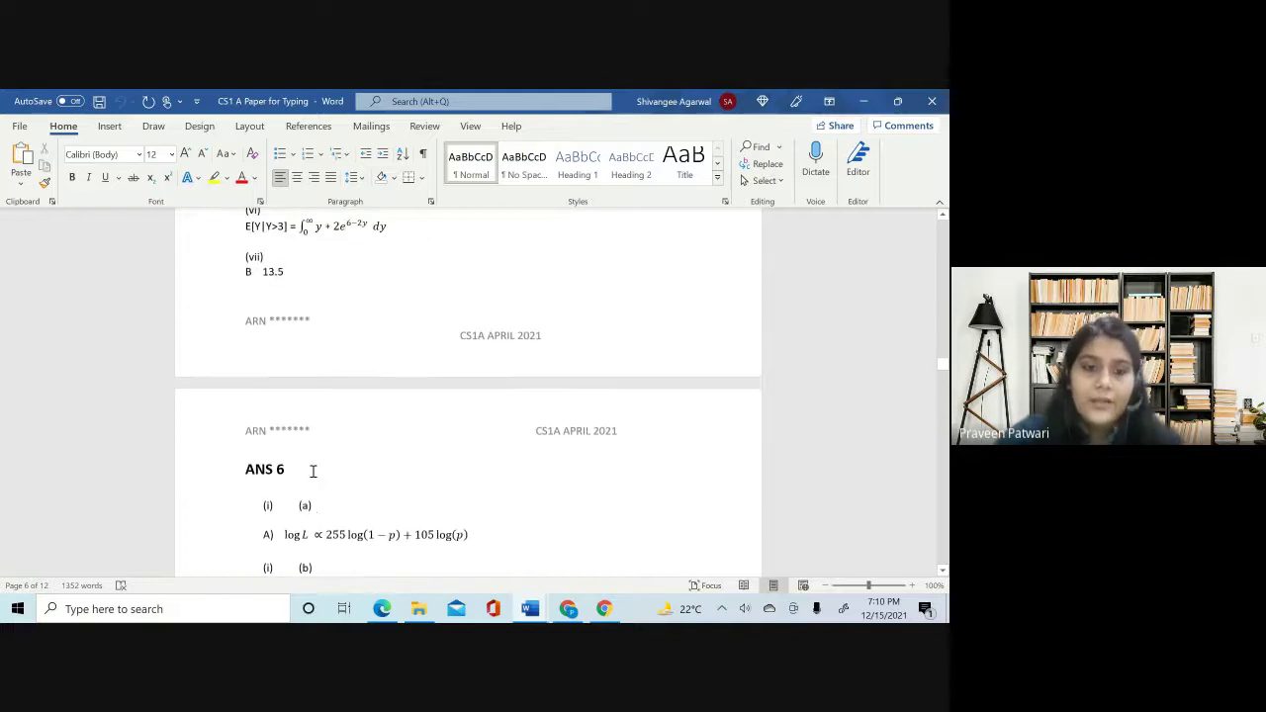
pyautogui.scroll(10, 313, 472)
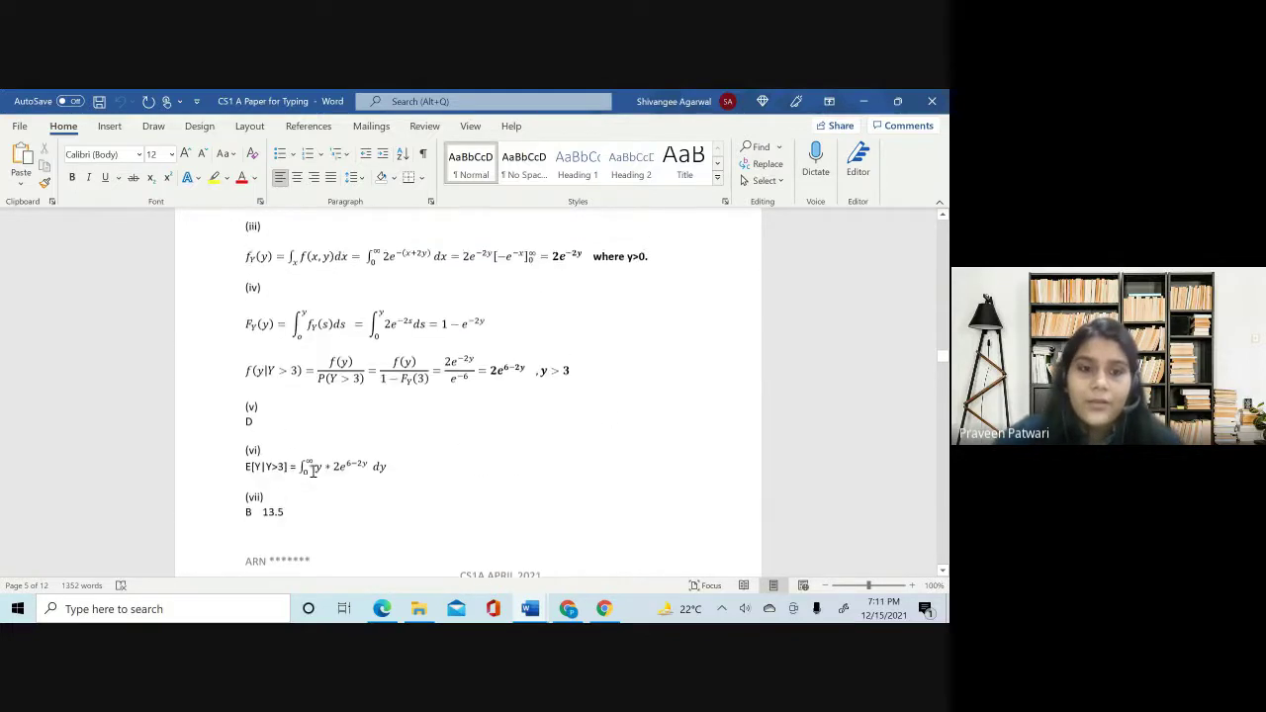
pyautogui.scroll(2, 312, 471)
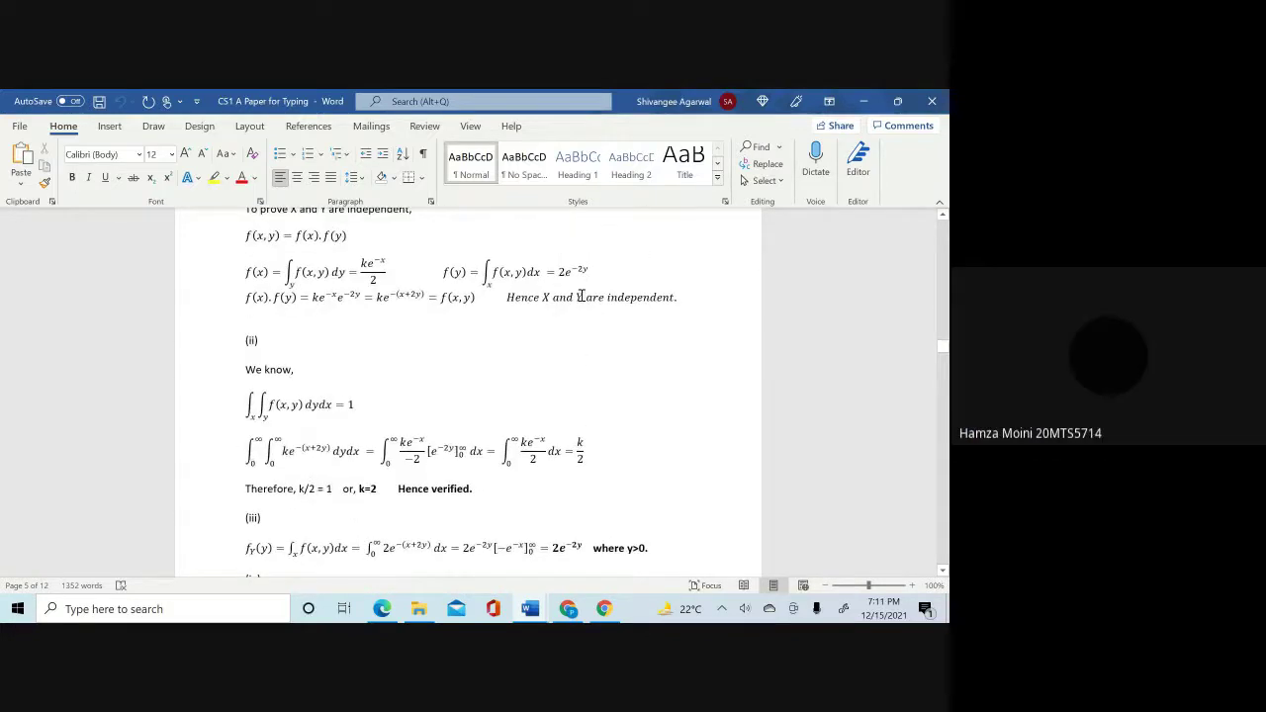
pyautogui.scroll(10, 581, 296)
pyautogui.scroll(10, 581, 294)
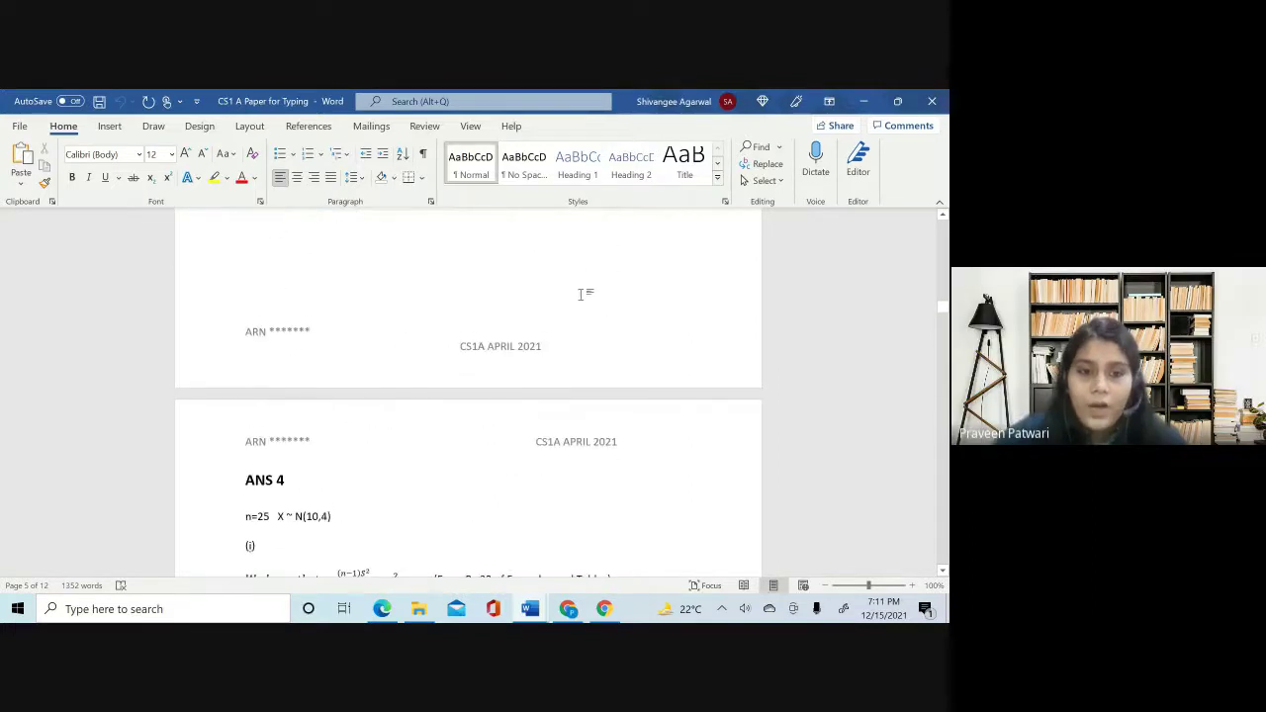
# - Check the Google Meet call, then return to the CS1 A Paper for Typing document in Word and dismiss the presenting notification
pyautogui.click(864, 102)
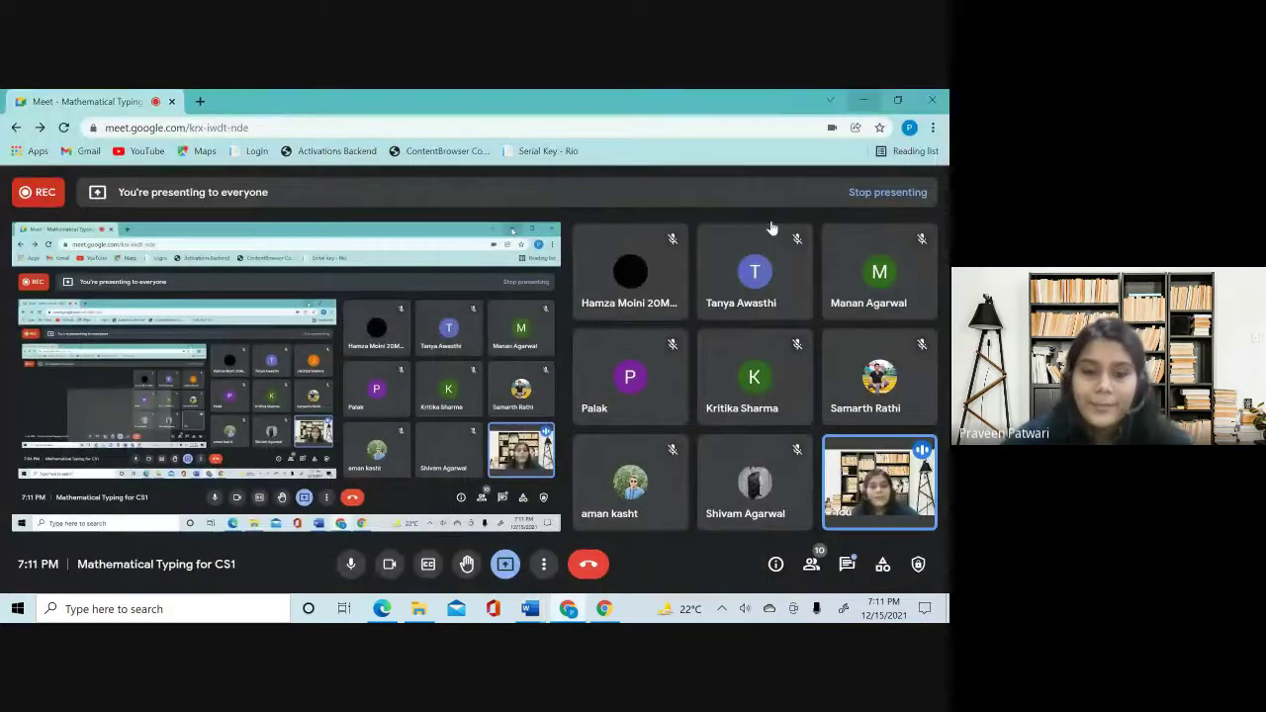
pyautogui.moveTo(534, 608)
pyautogui.click(599, 545)
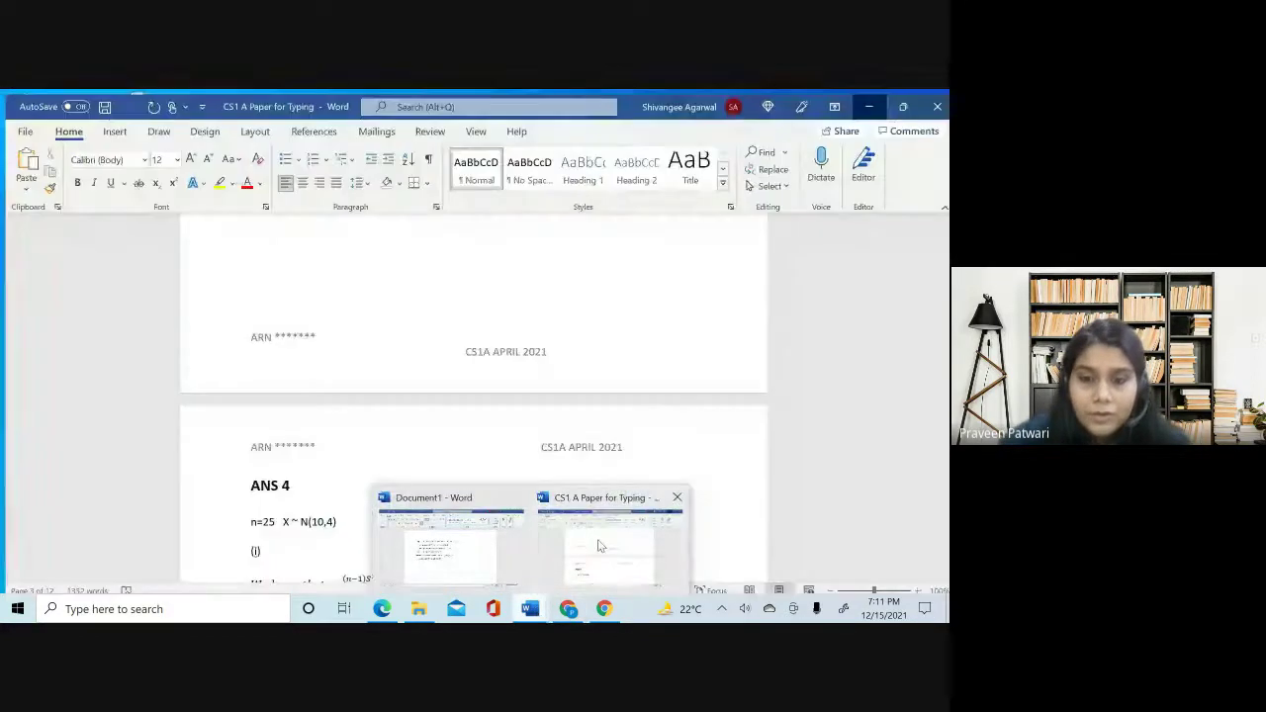
pyautogui.scroll(-1, 430, 501)
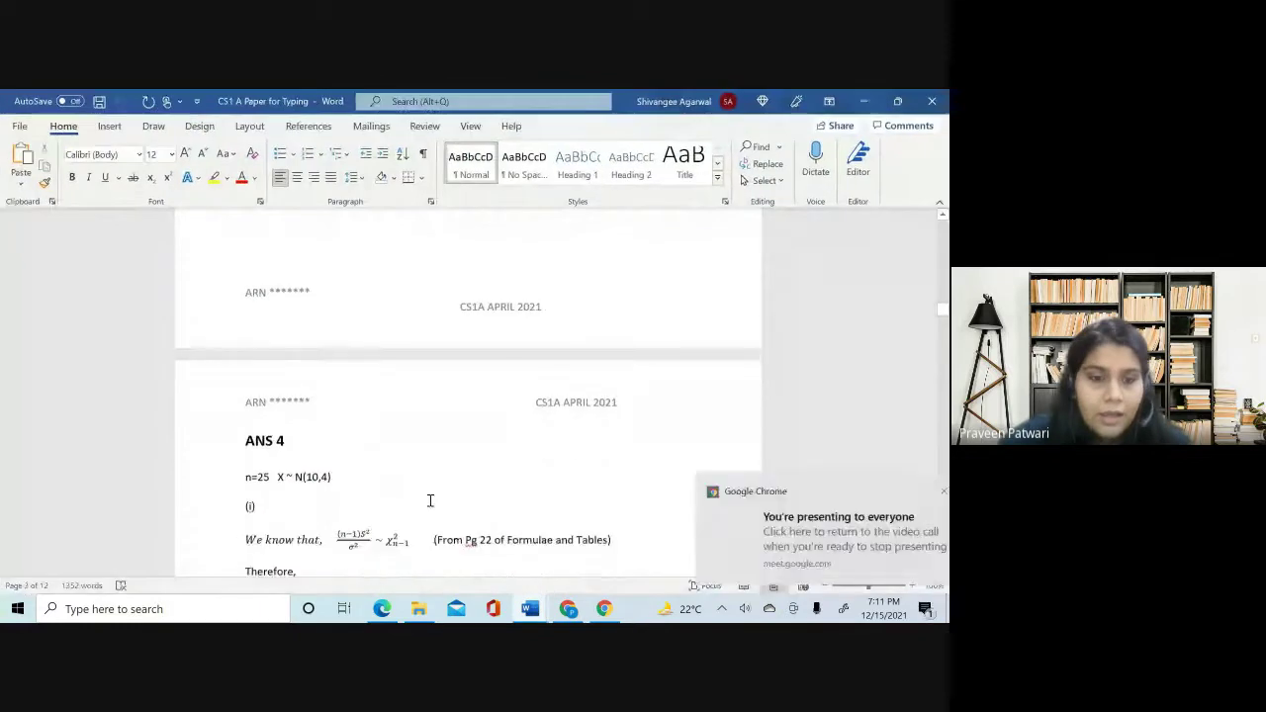
pyautogui.scroll(-10, 430, 500)
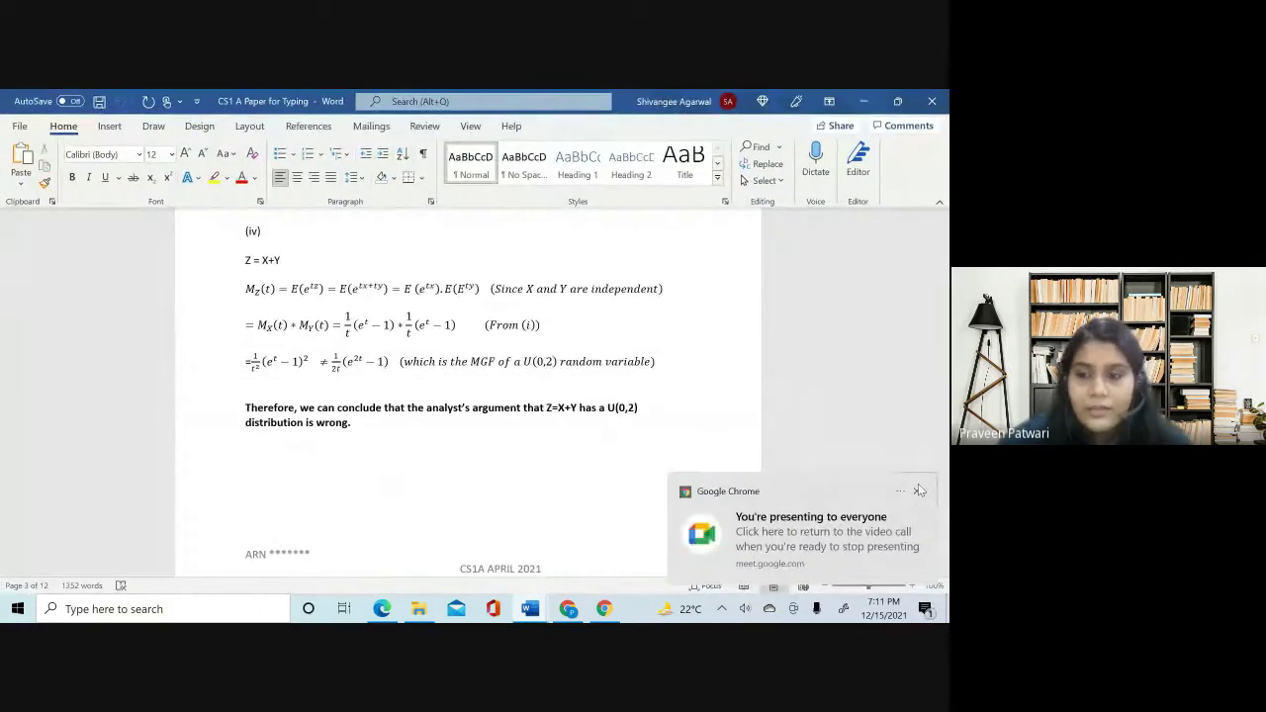
pyautogui.click(917, 492)
# - Look back over the ANS 1 and ANS 2 working and find the start of ANS 3
pyautogui.scroll(10, 599, 368)
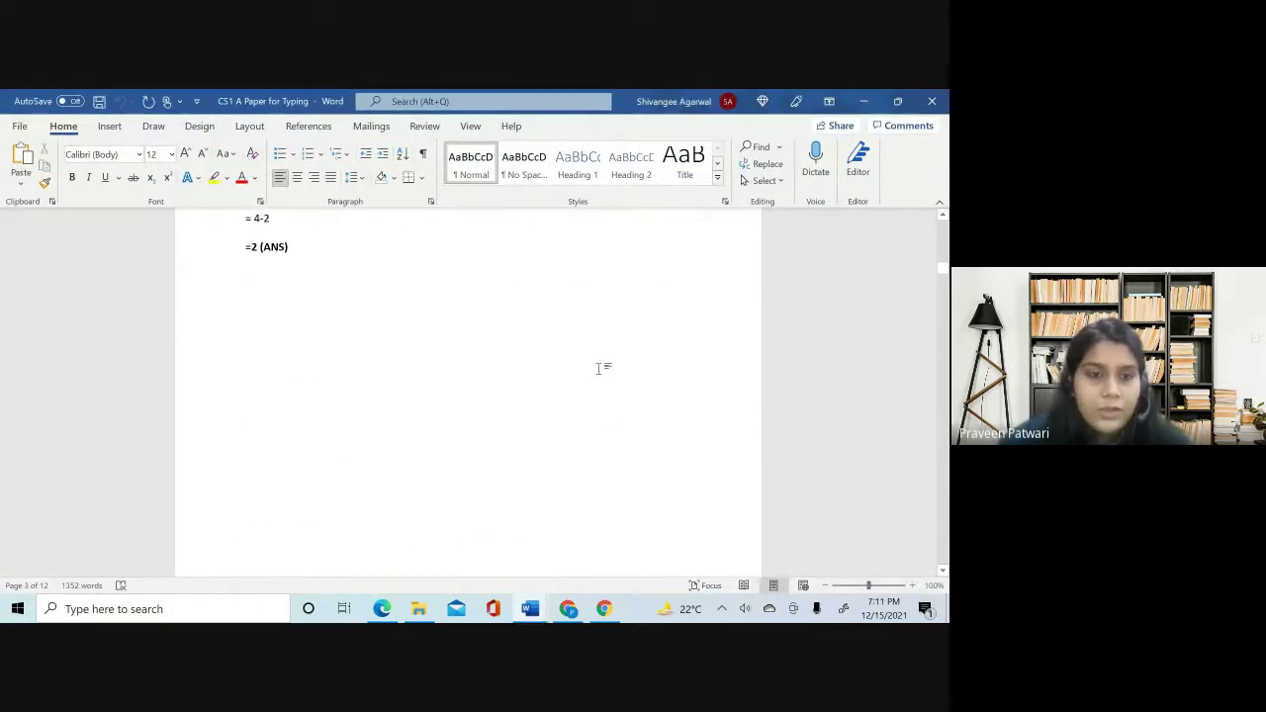
pyautogui.scroll(15, 599, 369)
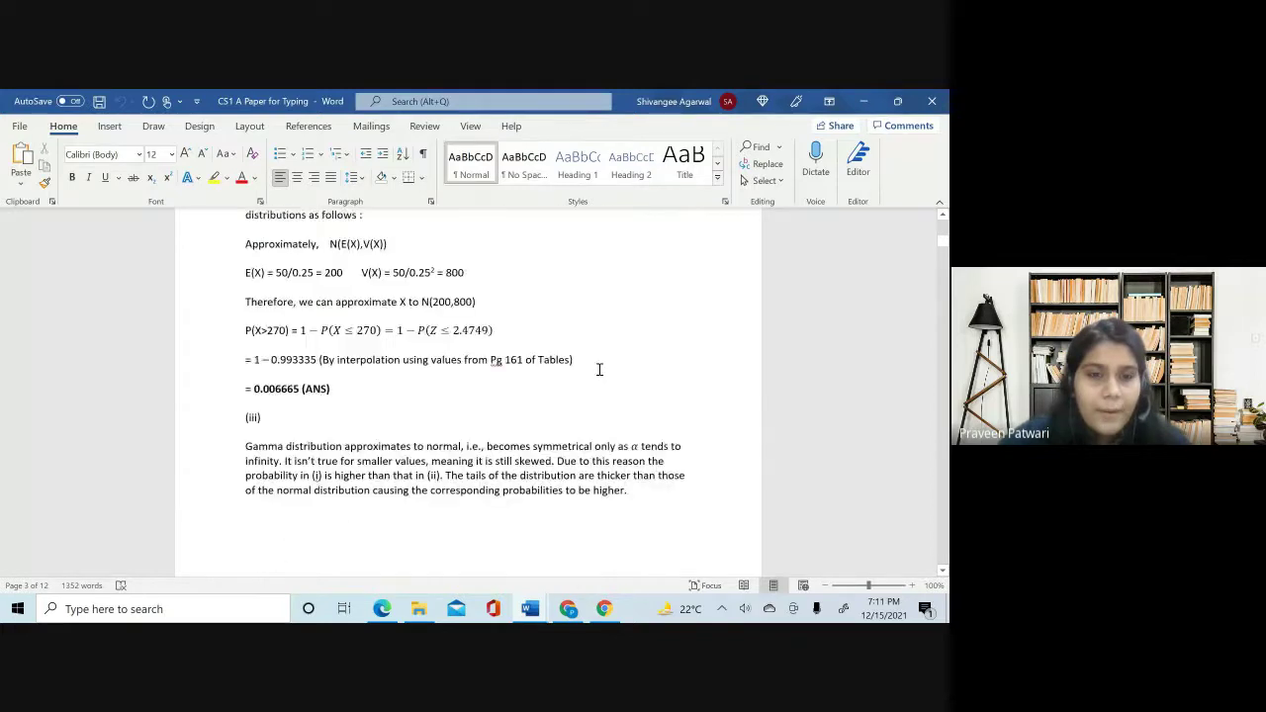
pyautogui.scroll(2, 599, 369)
pyautogui.scroll(-15, 599, 369)
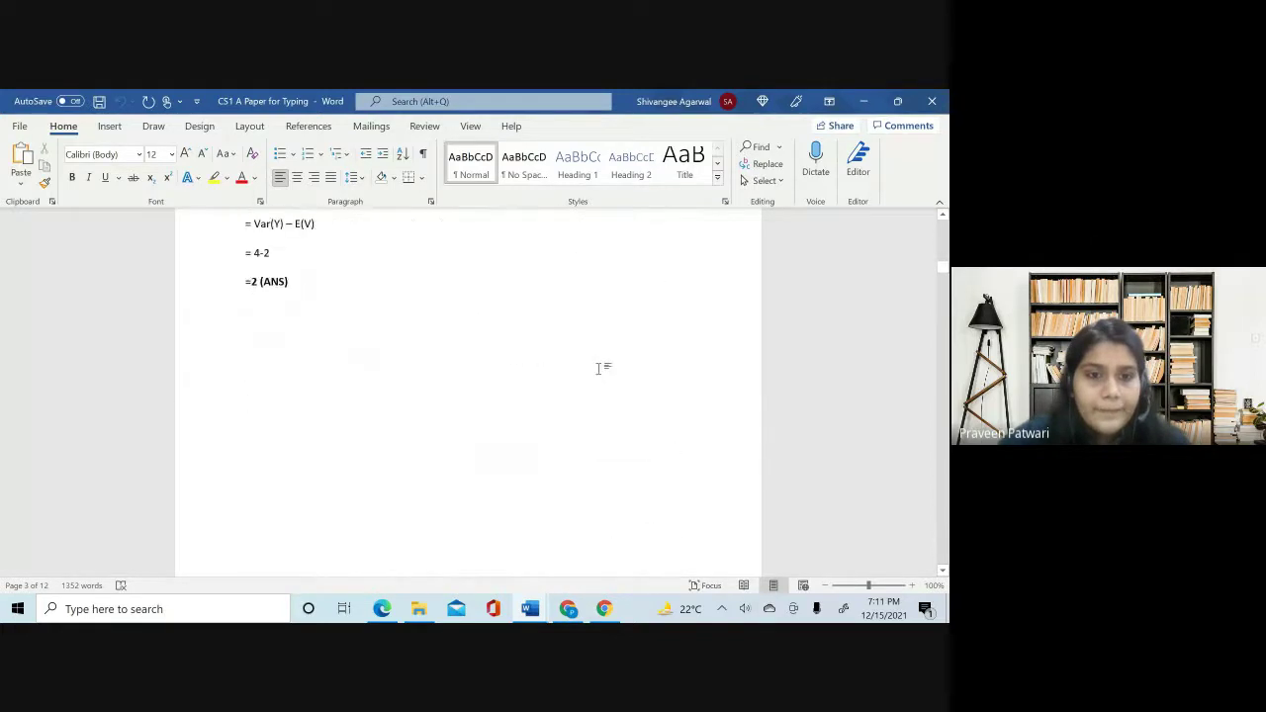
pyautogui.scroll(3, 599, 369)
pyautogui.scroll(-1, 599, 369)
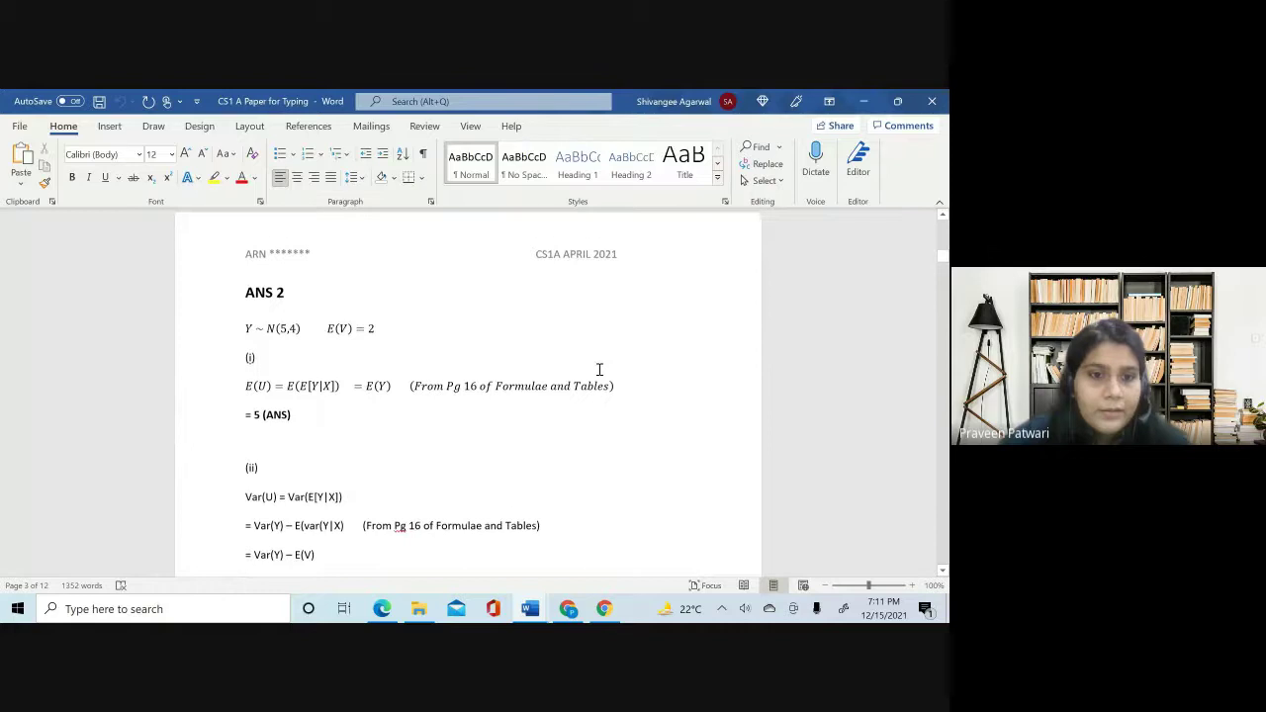
pyautogui.scroll(-15, 598, 369)
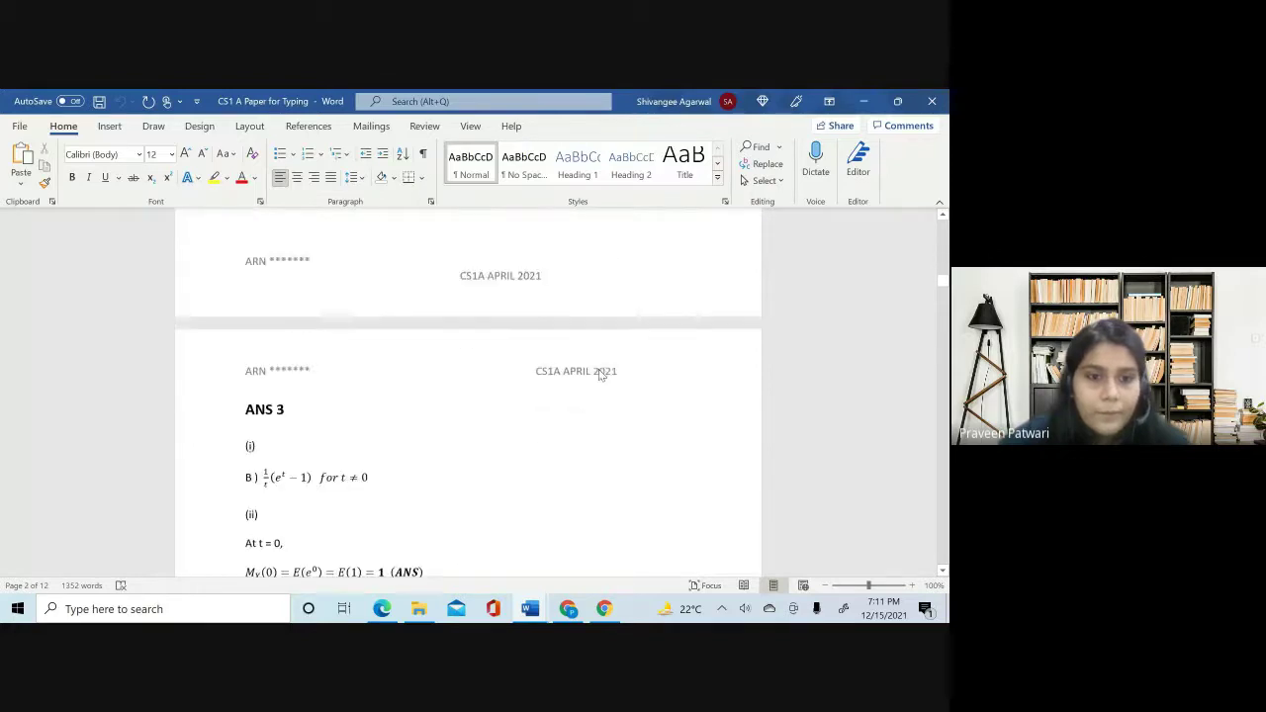
pyautogui.scroll(-1, 598, 368)
pyautogui.scroll(-1, 249, 415)
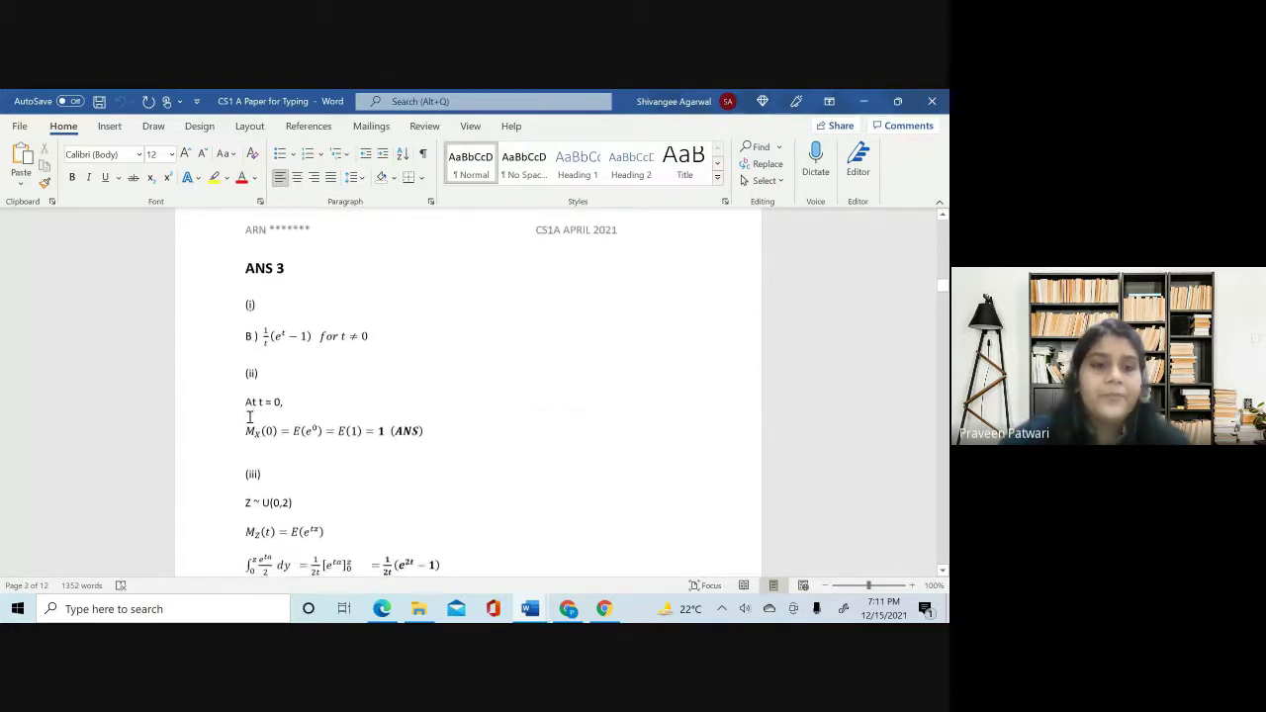
# - Highlight the option B answer in ANS 3 (i) and compare it with the worked parts that follow
pyautogui.moveTo(241, 334); pyautogui.dragTo(392, 332)
pyautogui.scroll(-4, 345, 375)
pyautogui.scroll(-4, 345, 376)
pyautogui.scroll(4, 345, 376)
pyautogui.scroll(3, 345, 375)
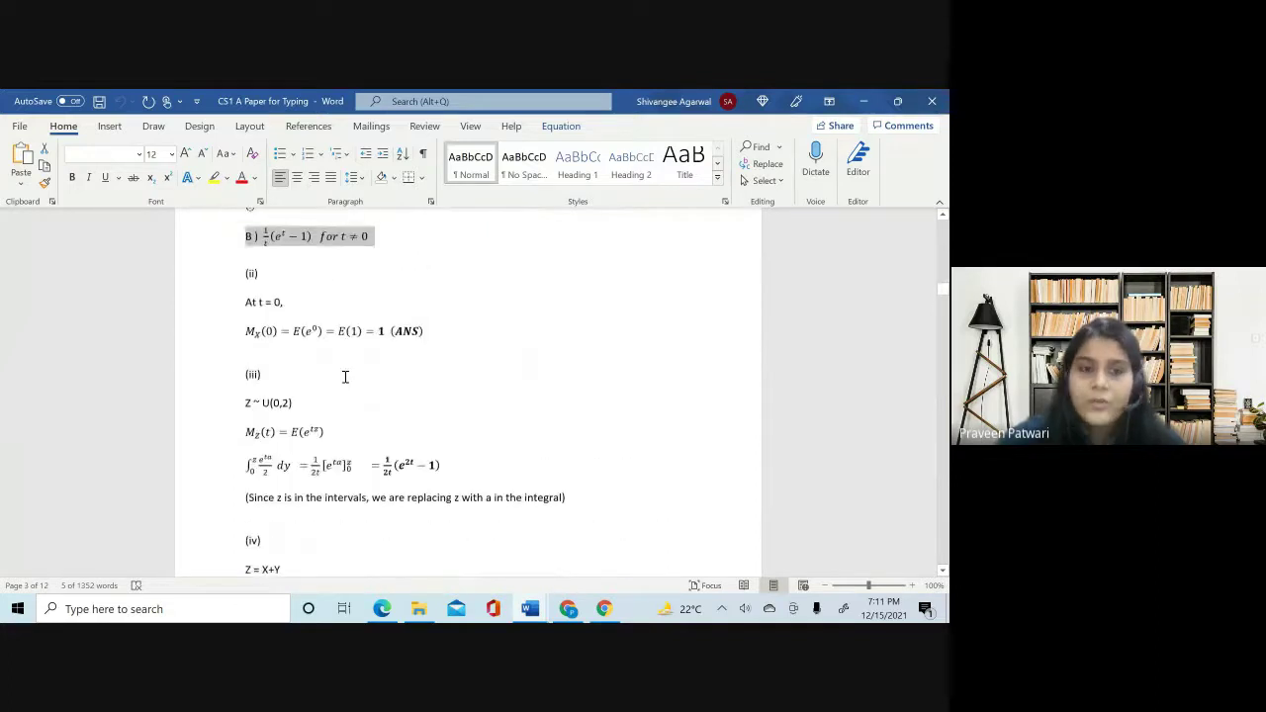
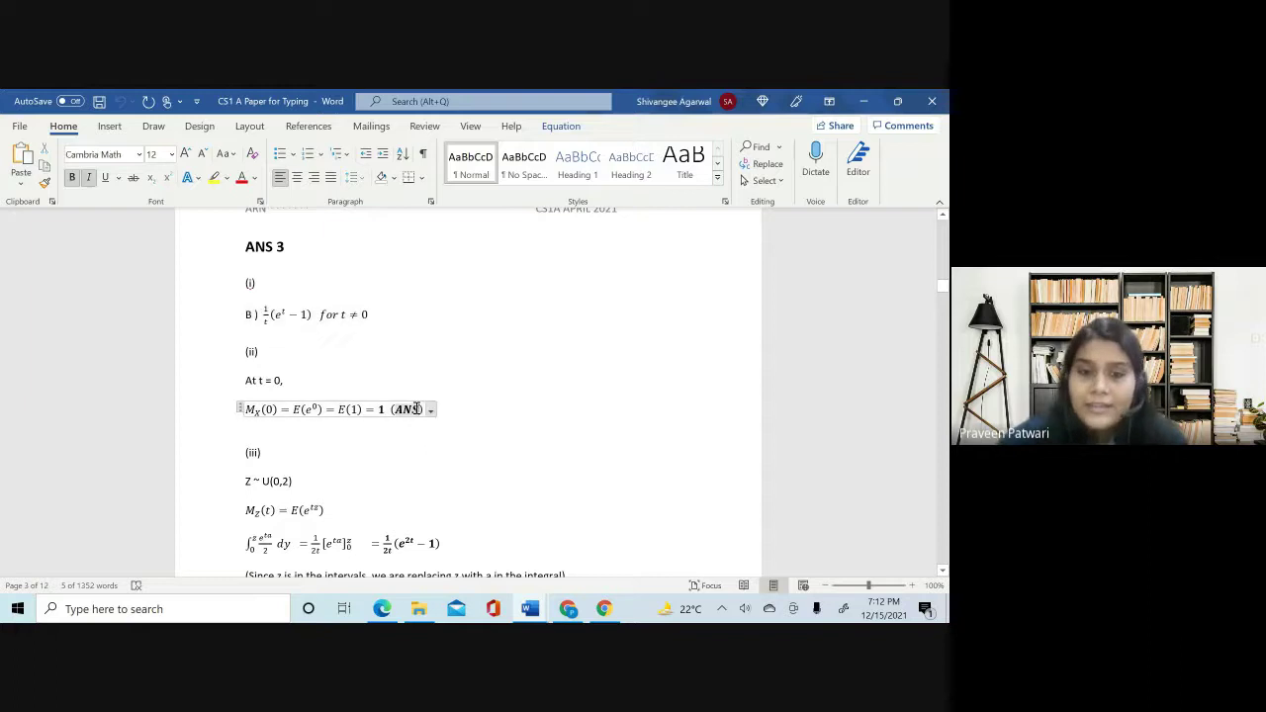
# - Examine the ANS 3 (ii) result line marked (ANS) together with the part (iii) working
pyautogui.click(446, 408)
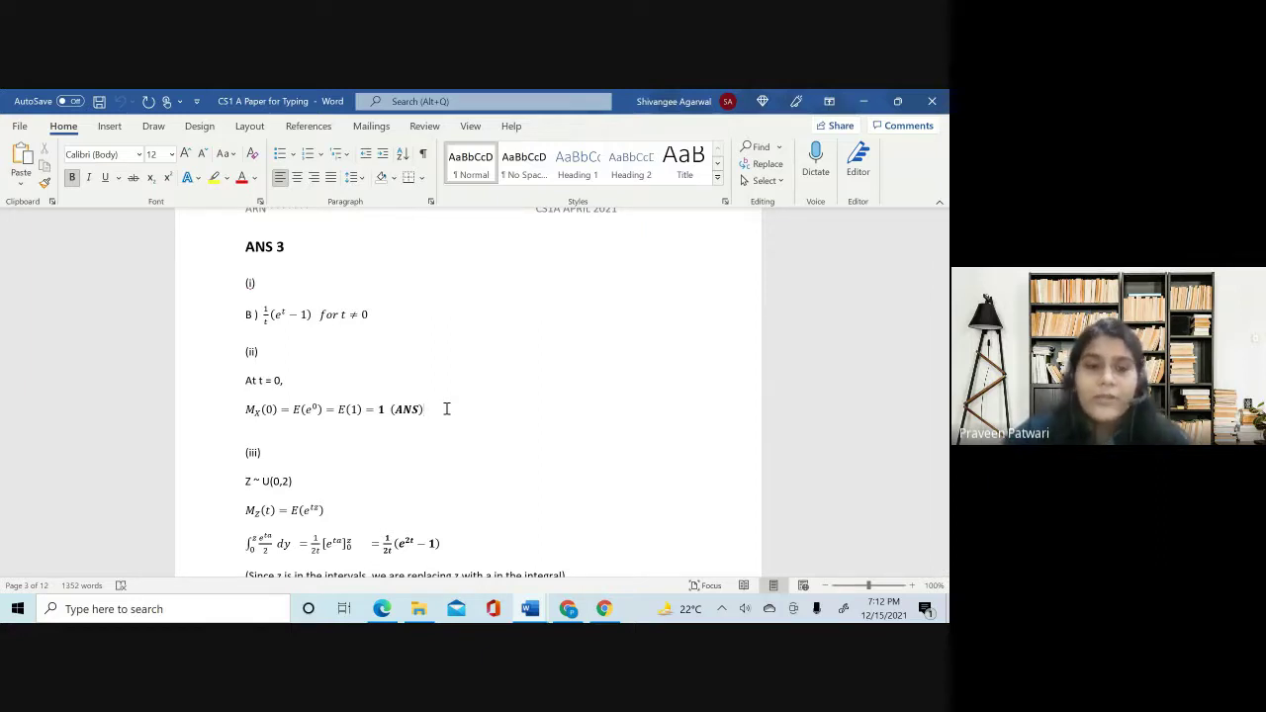
pyautogui.scroll(-1, 446, 409)
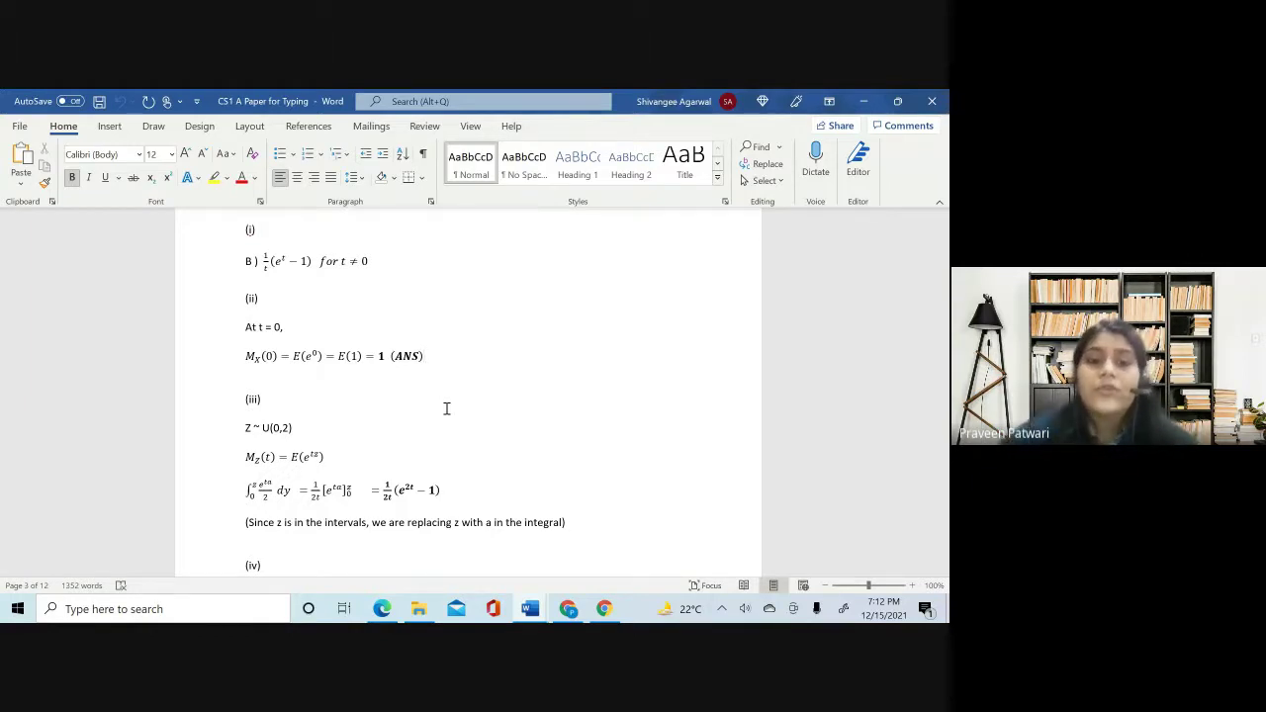
pyautogui.scroll(-2, 446, 409)
pyautogui.scroll(3, 446, 408)
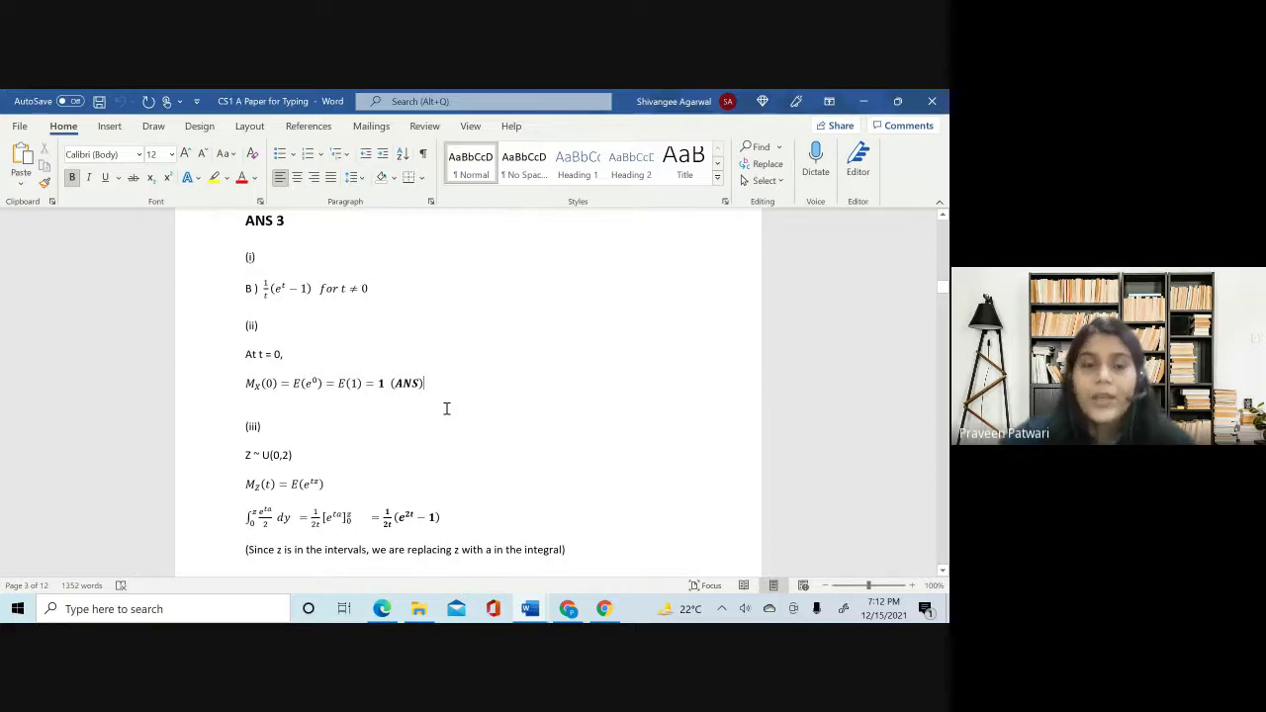
pyautogui.scroll(4, 446, 411)
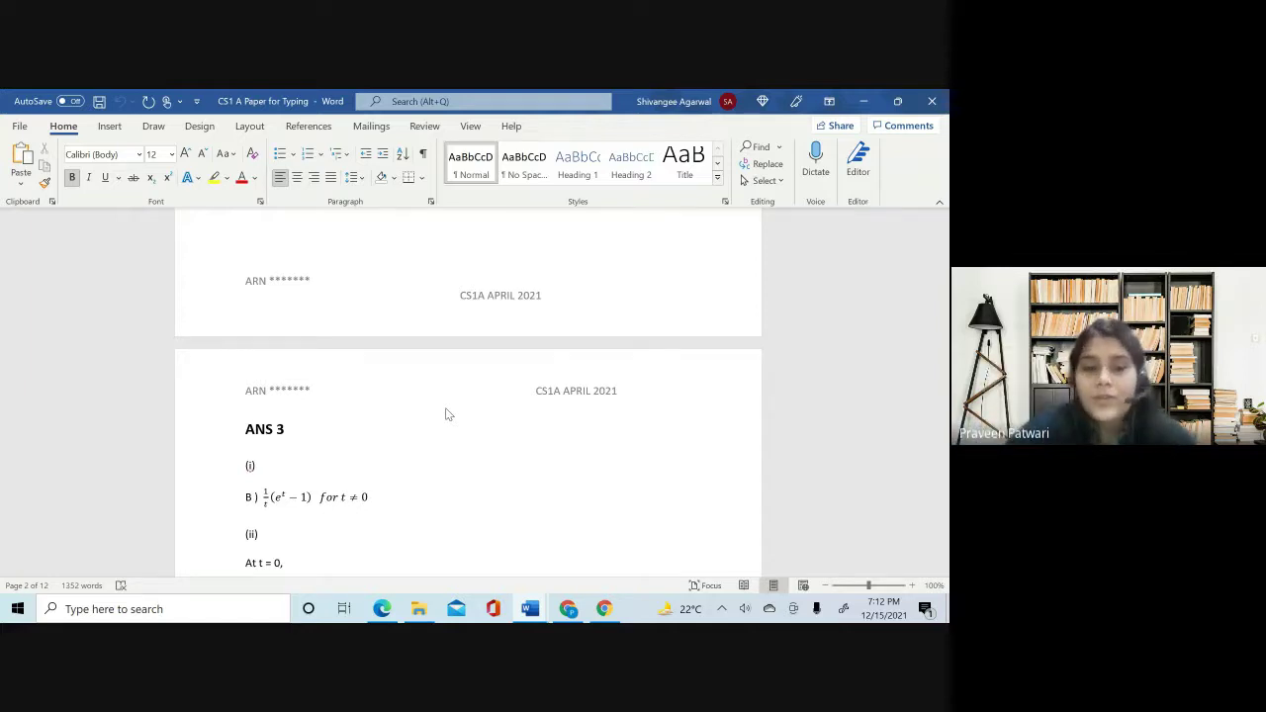
# - Examine how the multiple-choice answer in ANS 3 (i) is written, highlighting both the option letter B and its expression
pyautogui.click(398, 502)
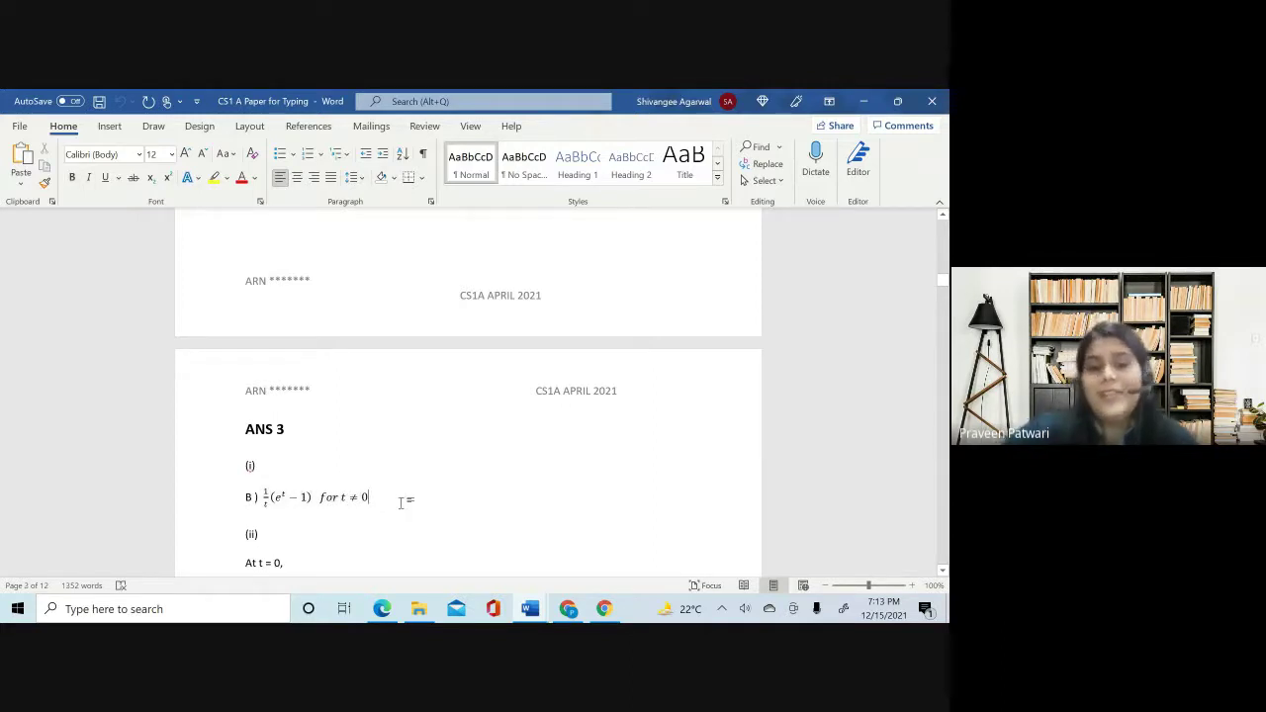
pyautogui.scroll(-1, 400, 502)
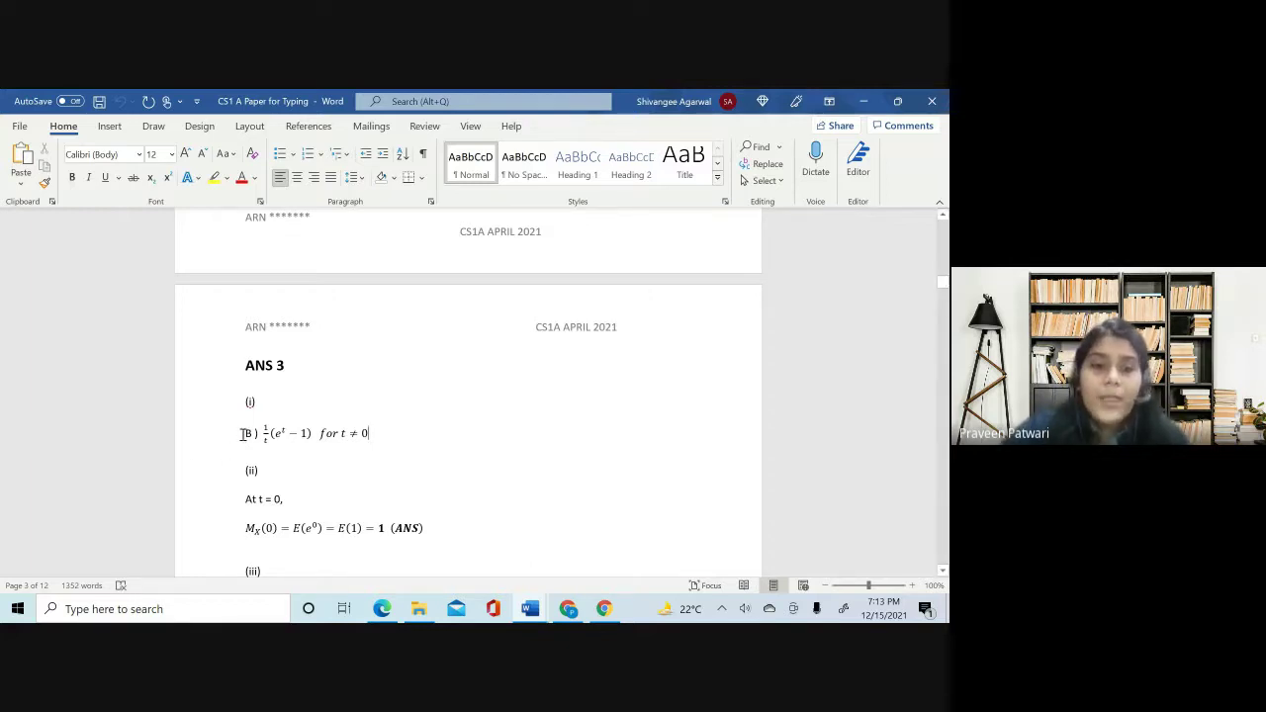
pyautogui.click(246, 433)
pyautogui.keyDown('shift'); pyautogui.click(373, 432); pyautogui.keyUp('shift')
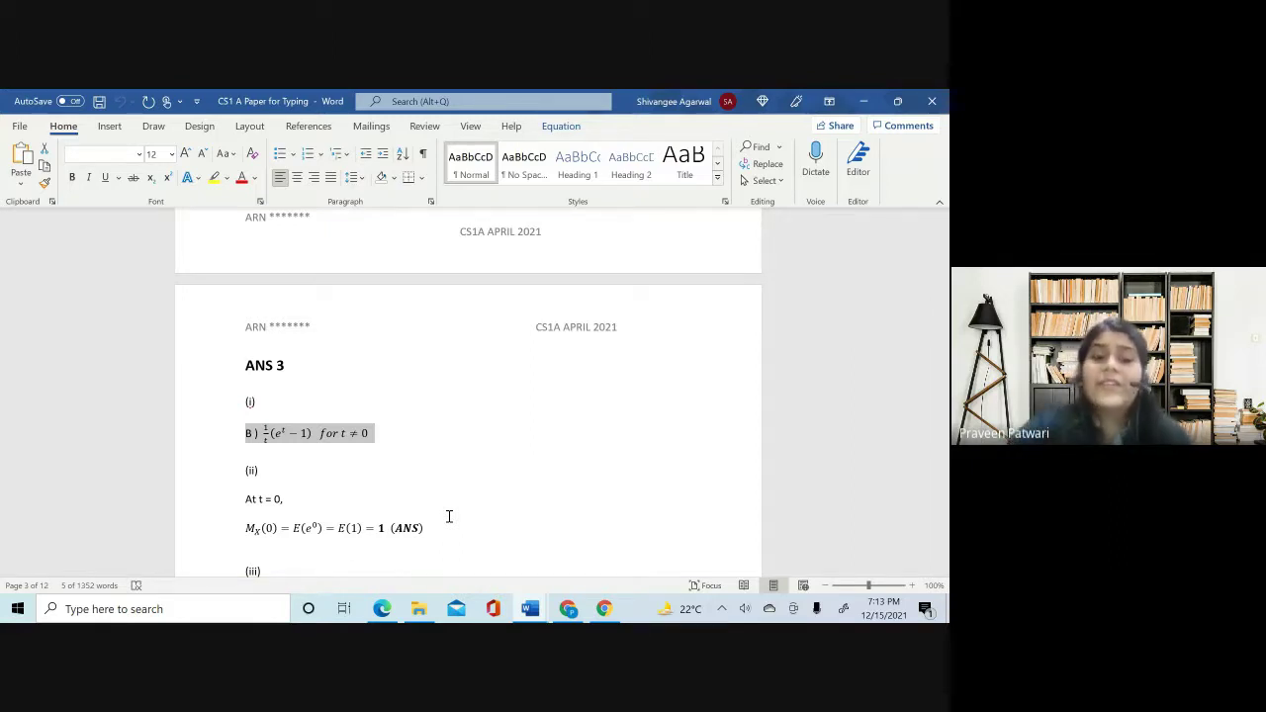
pyautogui.click(410, 440)
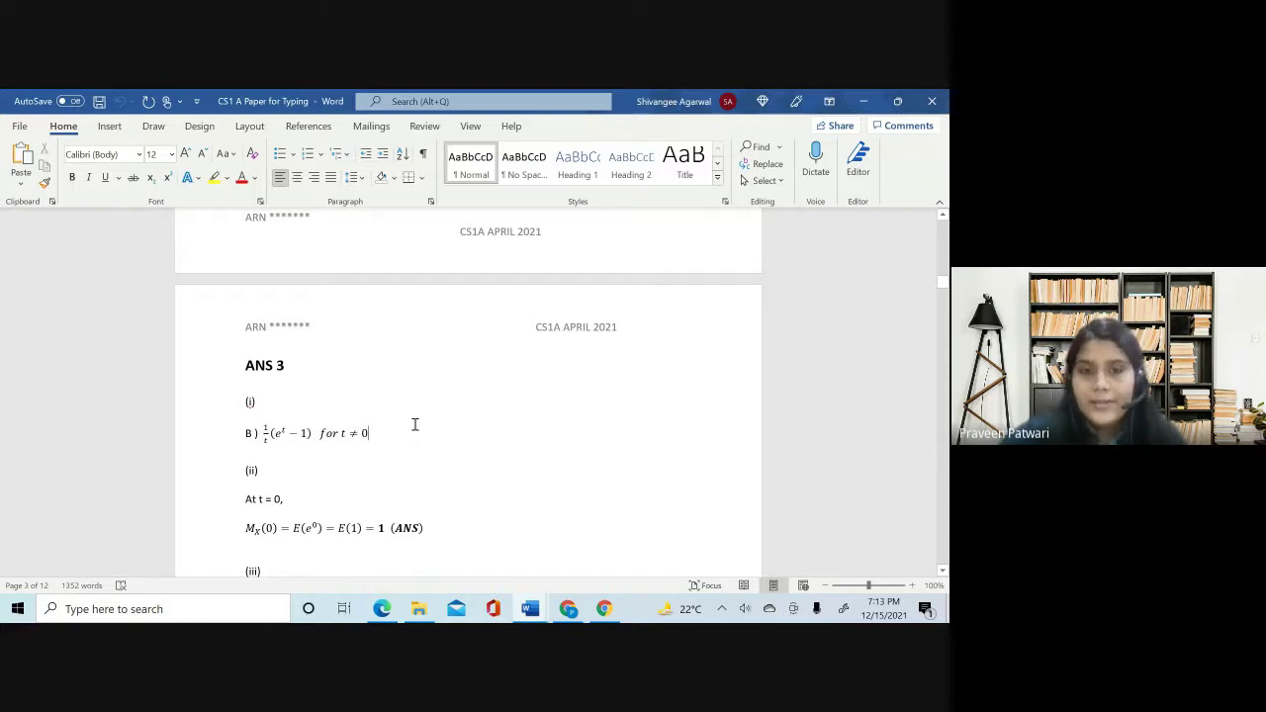
pyautogui.scroll(-6, 404, 525)
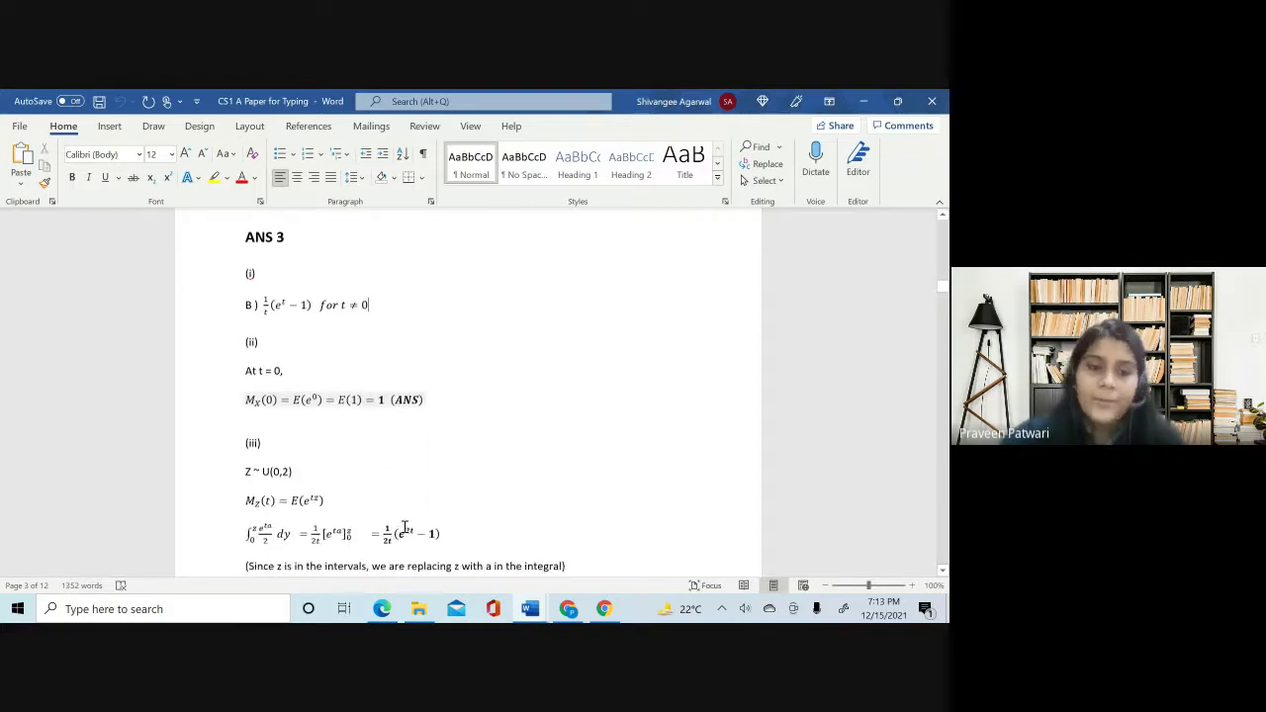
# - Skim the remaining ANS 3 working and ANS 4, return to the start of the paper, and minimise it
pyautogui.scroll(-1, 403, 525)
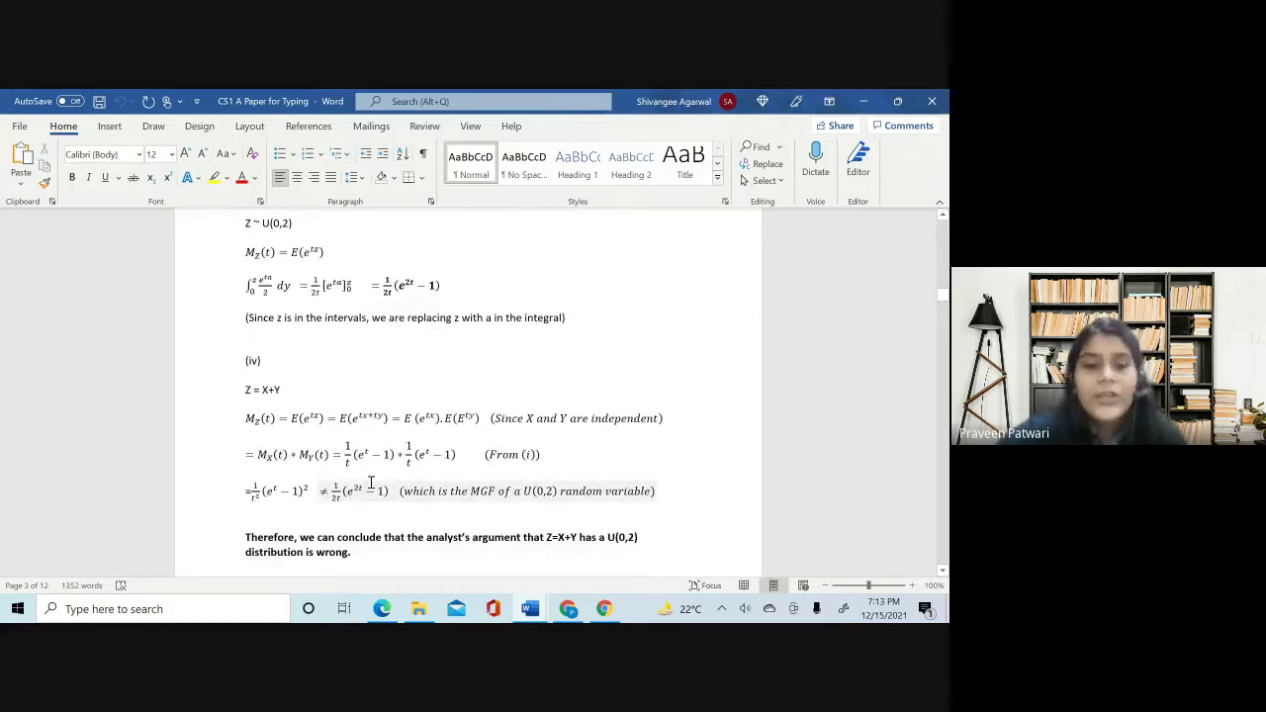
pyautogui.scroll(-8, 457, 537)
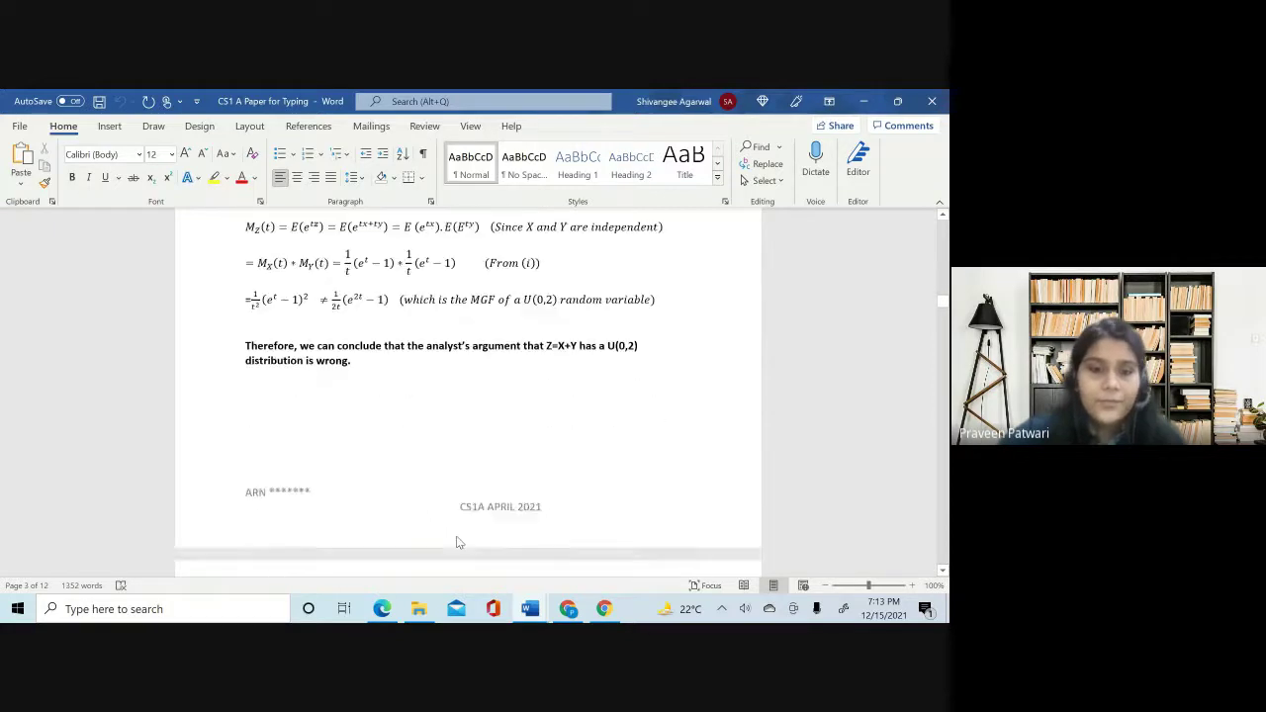
pyautogui.scroll(-8, 457, 537)
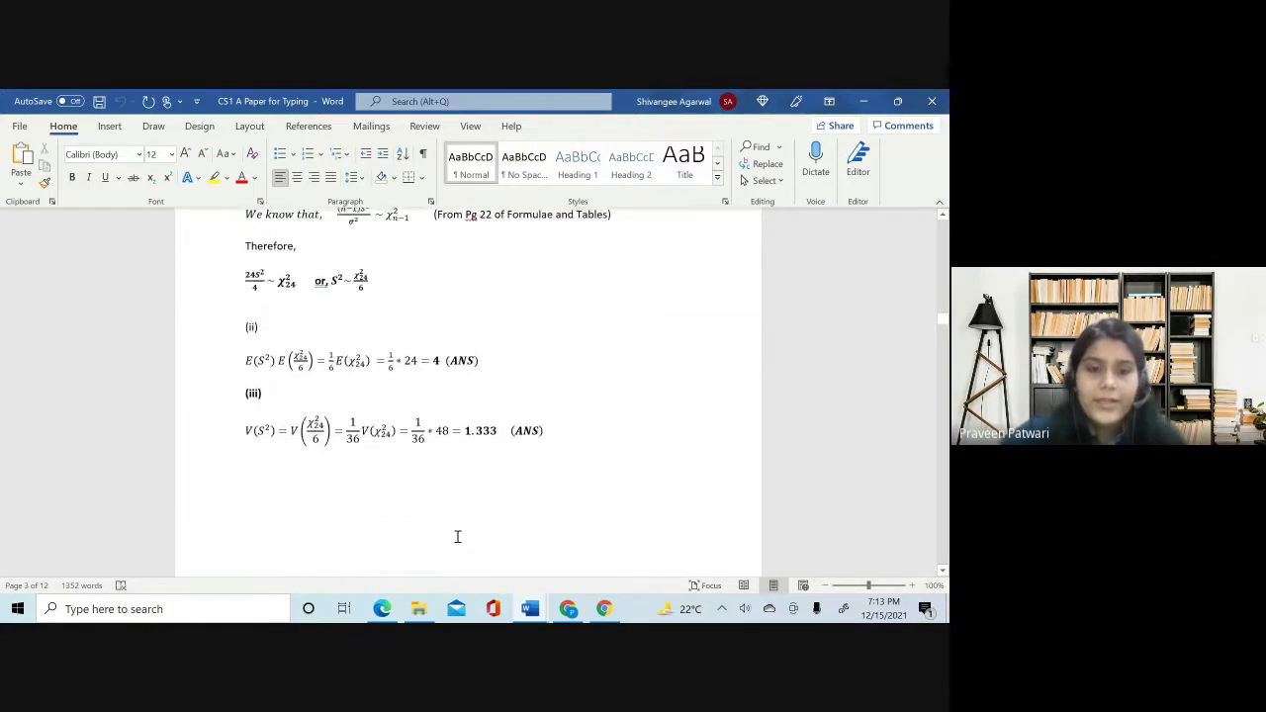
pyautogui.scroll(20, 457, 537)
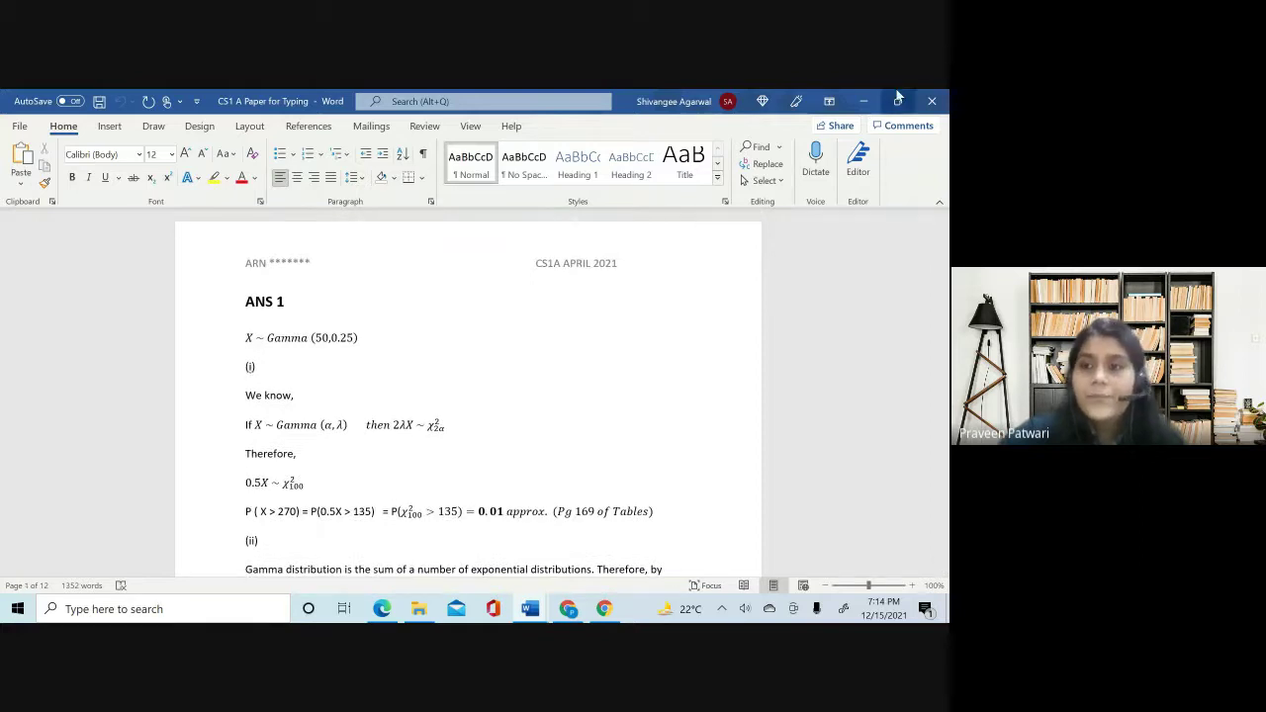
pyautogui.click(866, 99)
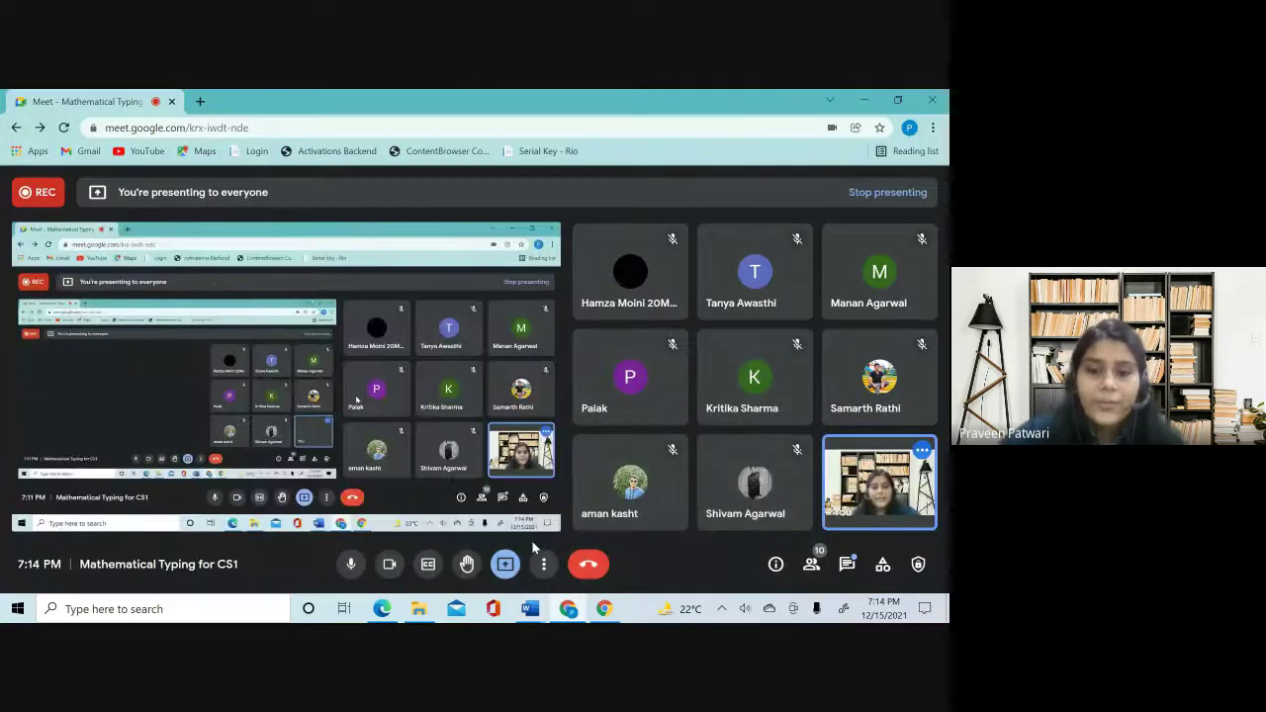
# - Open Document1 in Word, bring up the CS1 specimen questions PDF in Edge, and resize its window to about the left half of the screen
pyautogui.moveTo(534, 608)
pyautogui.click(475, 563)
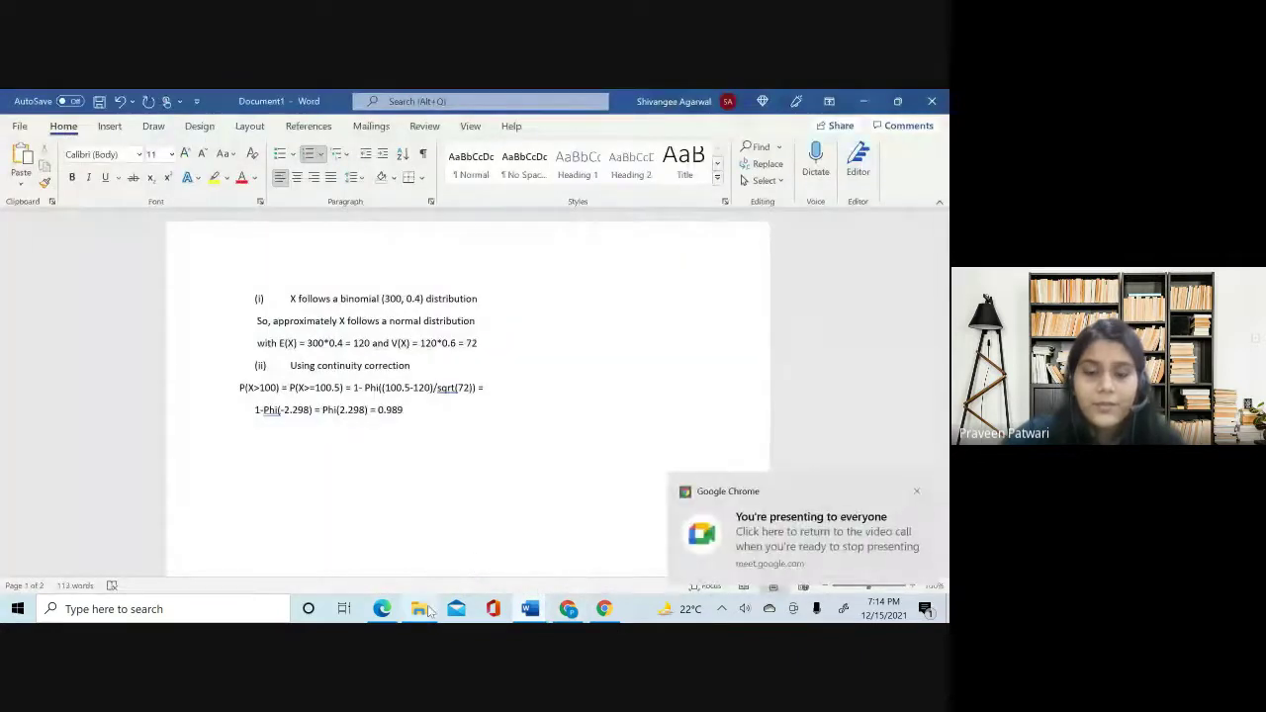
pyautogui.click(380, 610)
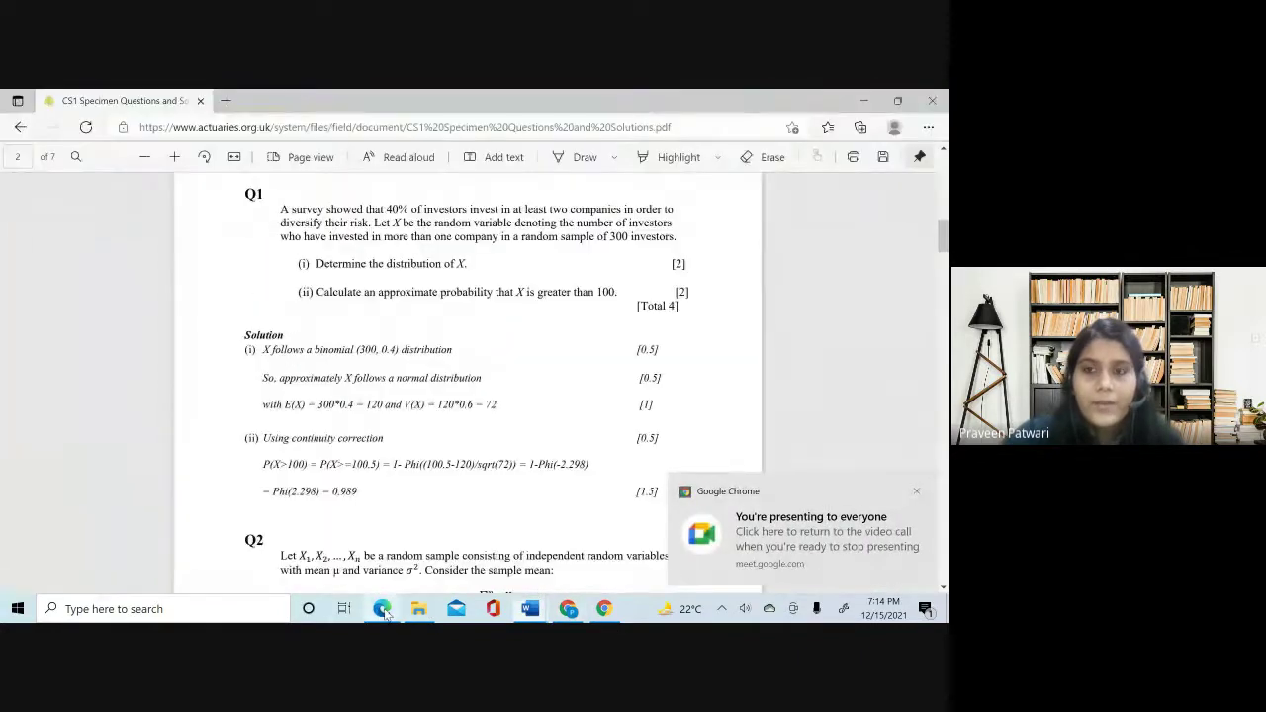
pyautogui.click(896, 102)
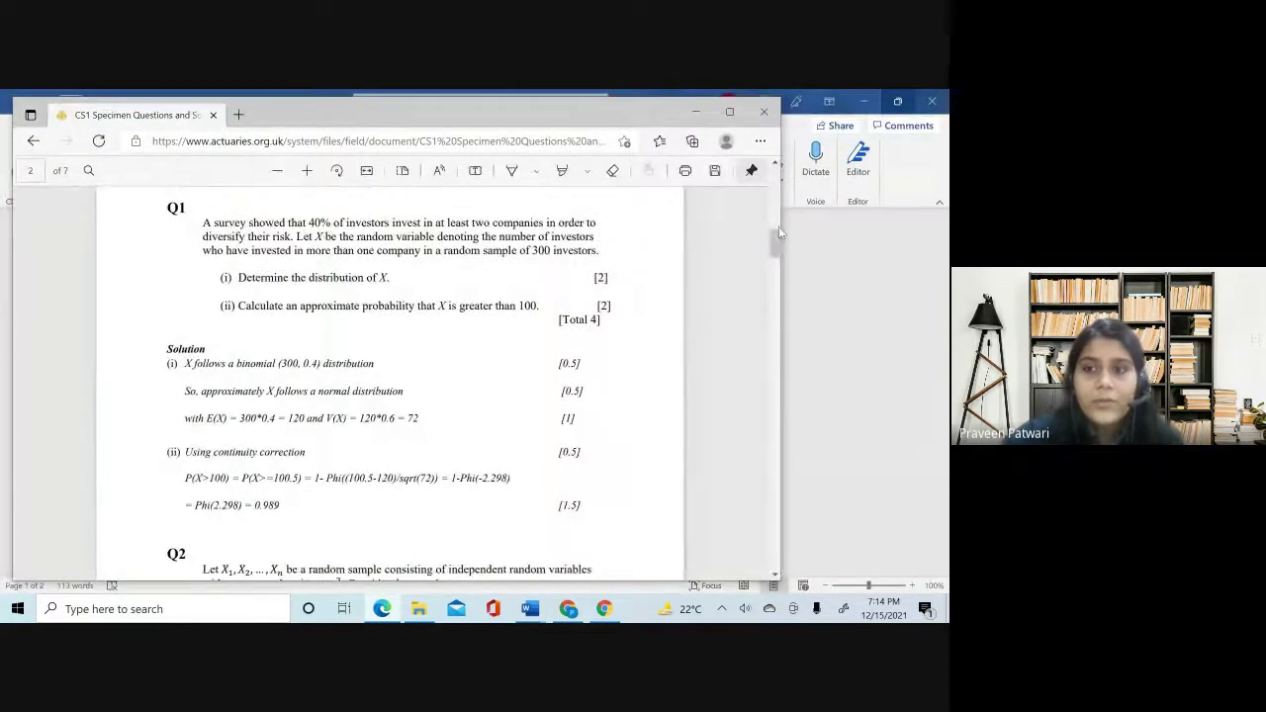
pyautogui.moveTo(777, 224); pyautogui.dragTo(590, 220)
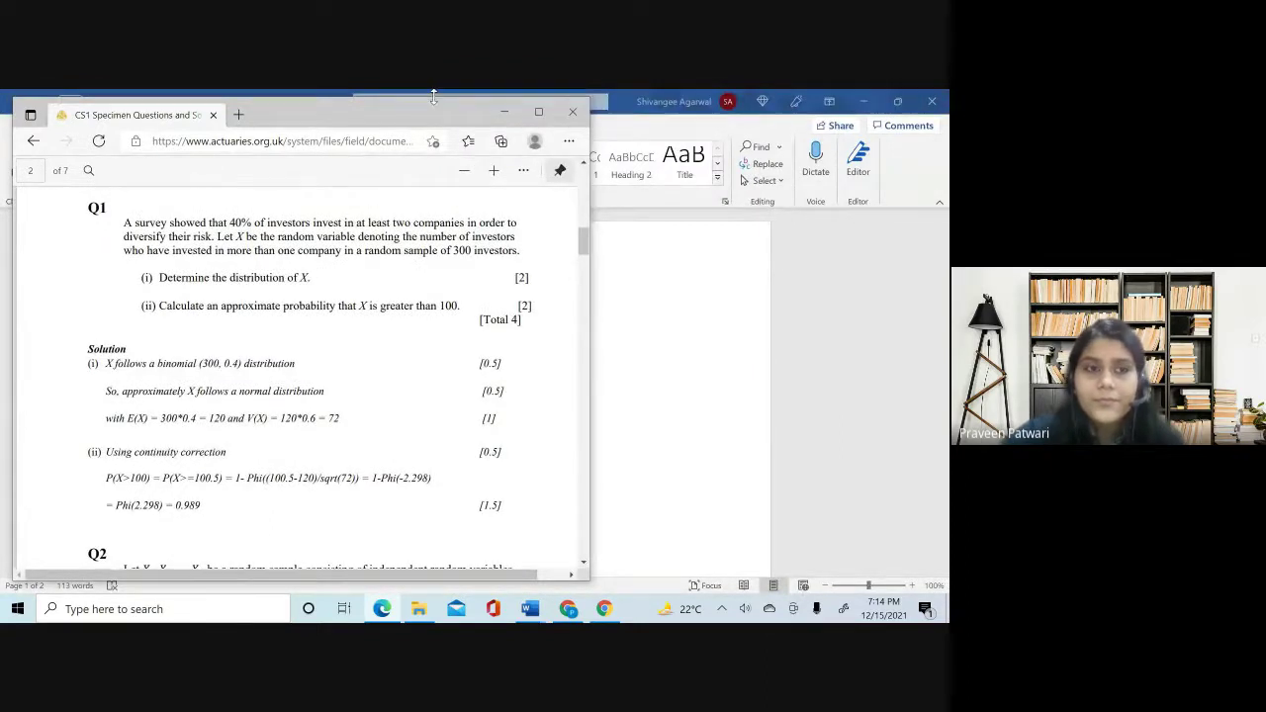
pyautogui.moveTo(434, 96); pyautogui.dragTo(433, 89)
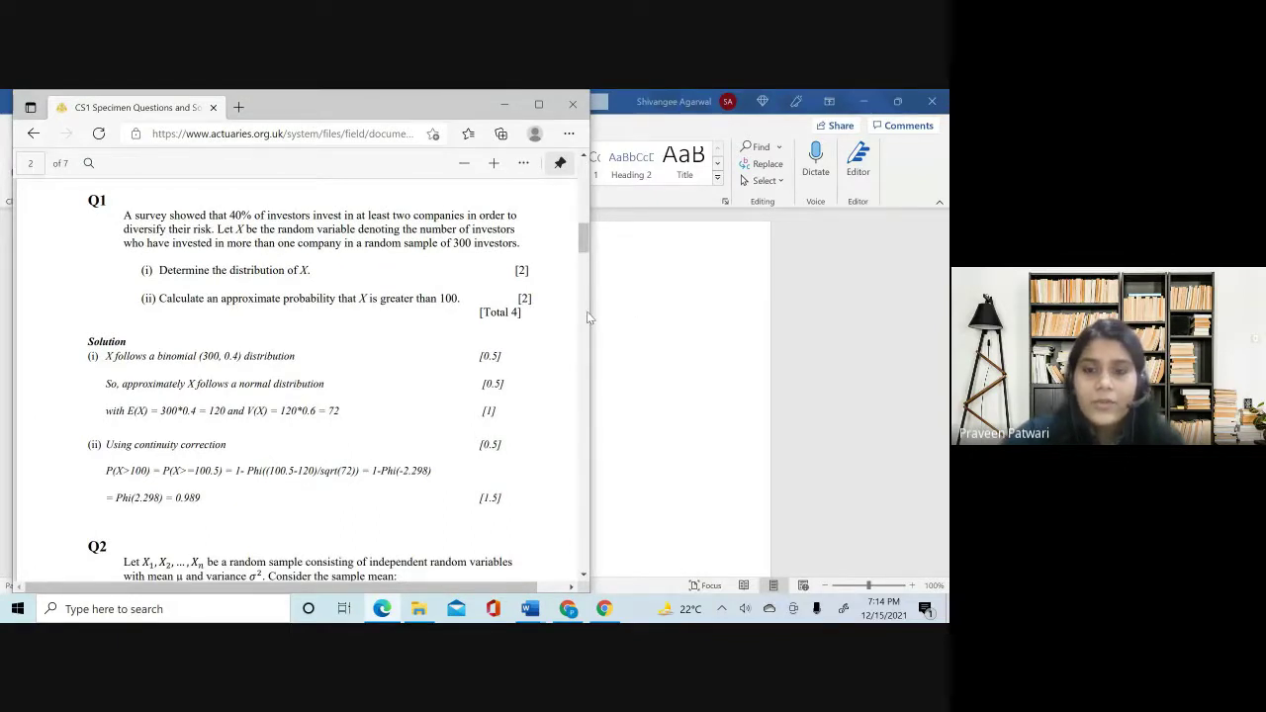
pyautogui.moveTo(592, 310); pyautogui.dragTo(527, 312)
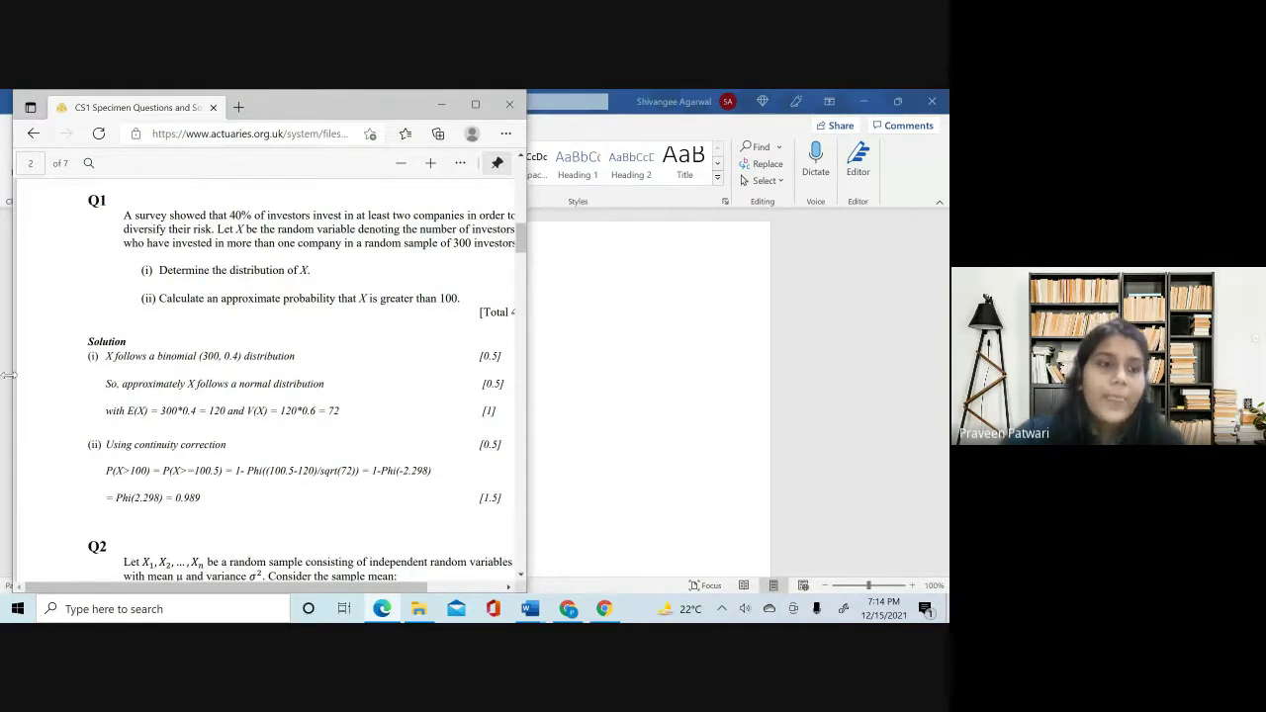
pyautogui.moveTo(10, 376); pyautogui.dragTo(4, 376)
# - Restore the Document1 Word window from full screen and narrow it from its left edge to uncover the specimen PDF
pyautogui.click(781, 383)
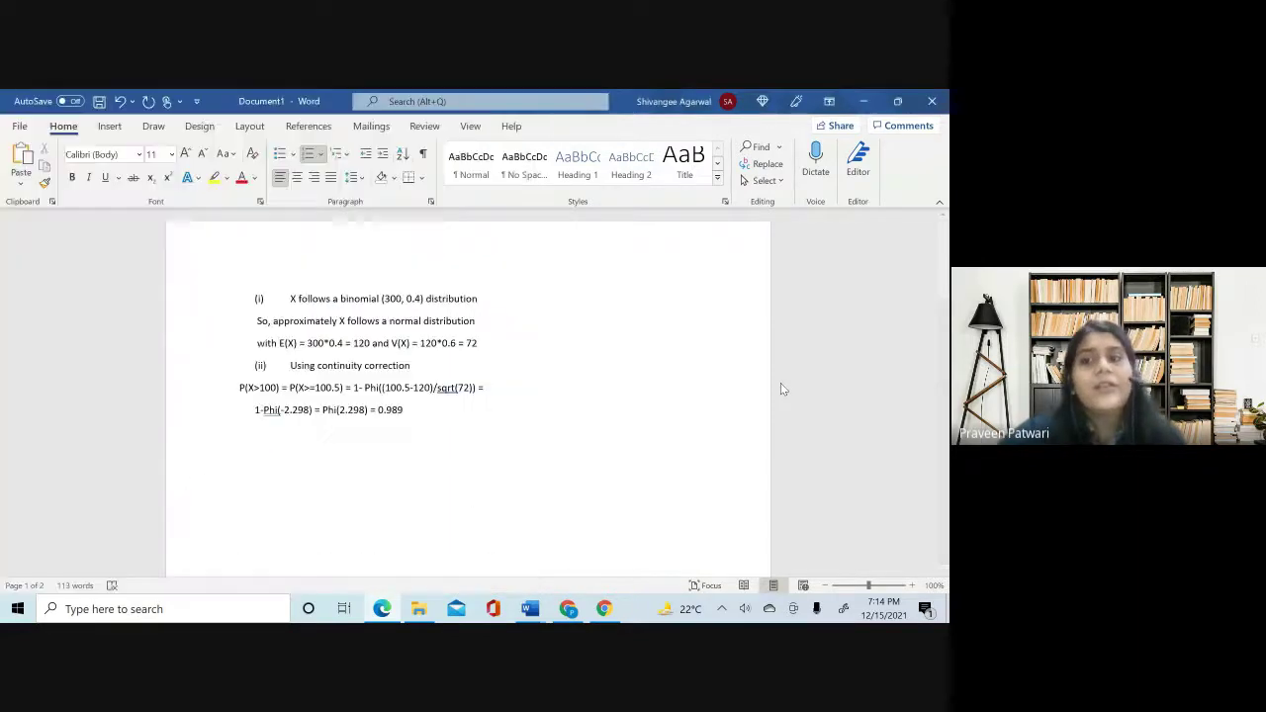
pyautogui.click(900, 103)
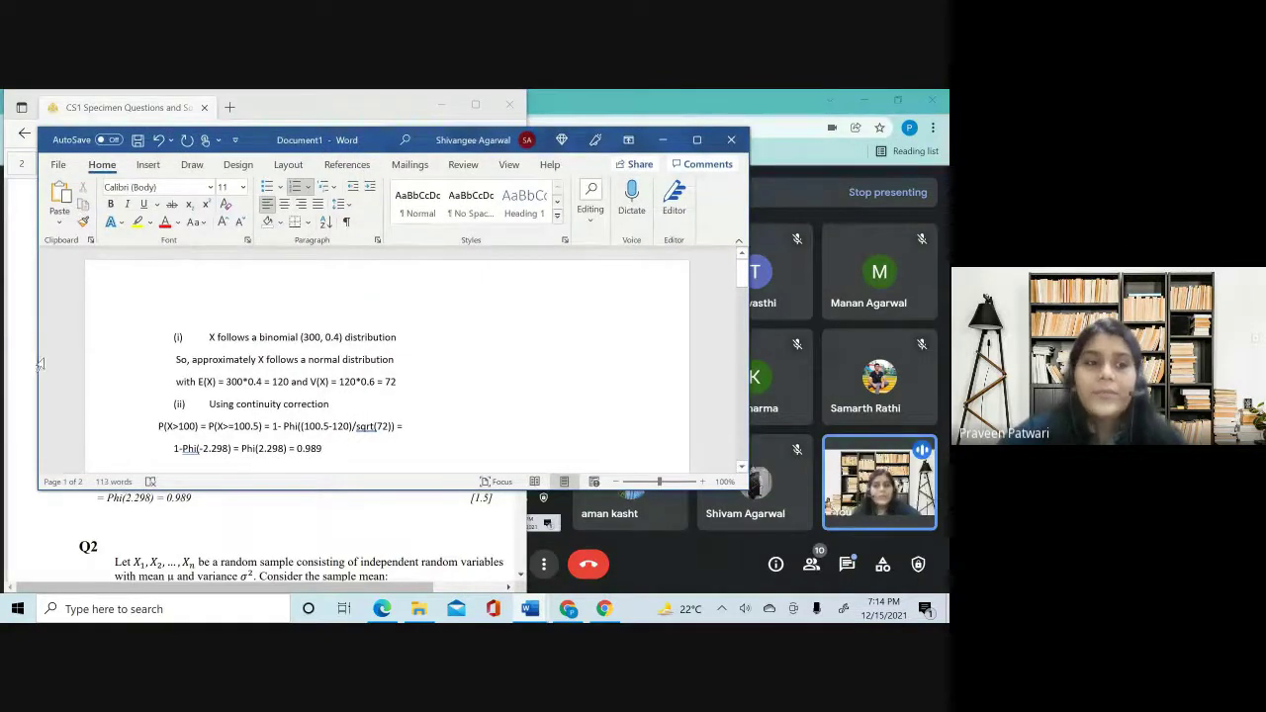
pyautogui.moveTo(38, 357); pyautogui.dragTo(341, 369)
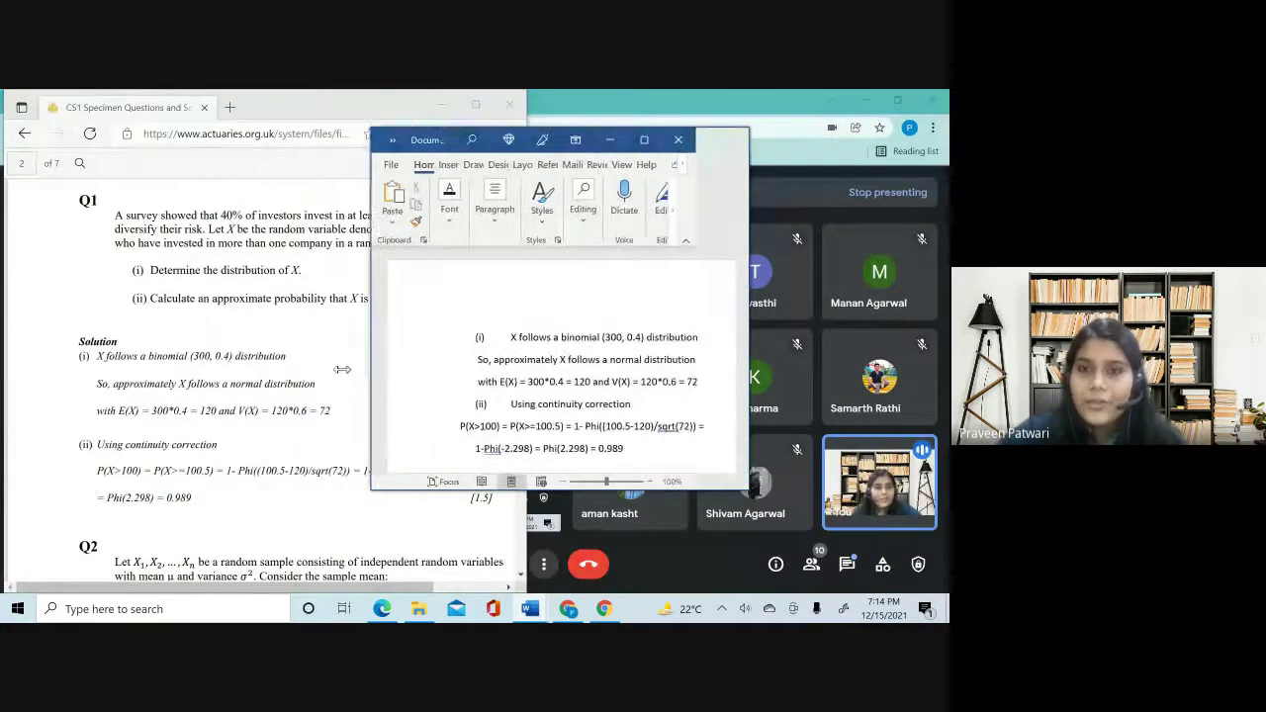
pyautogui.click(580, 121)
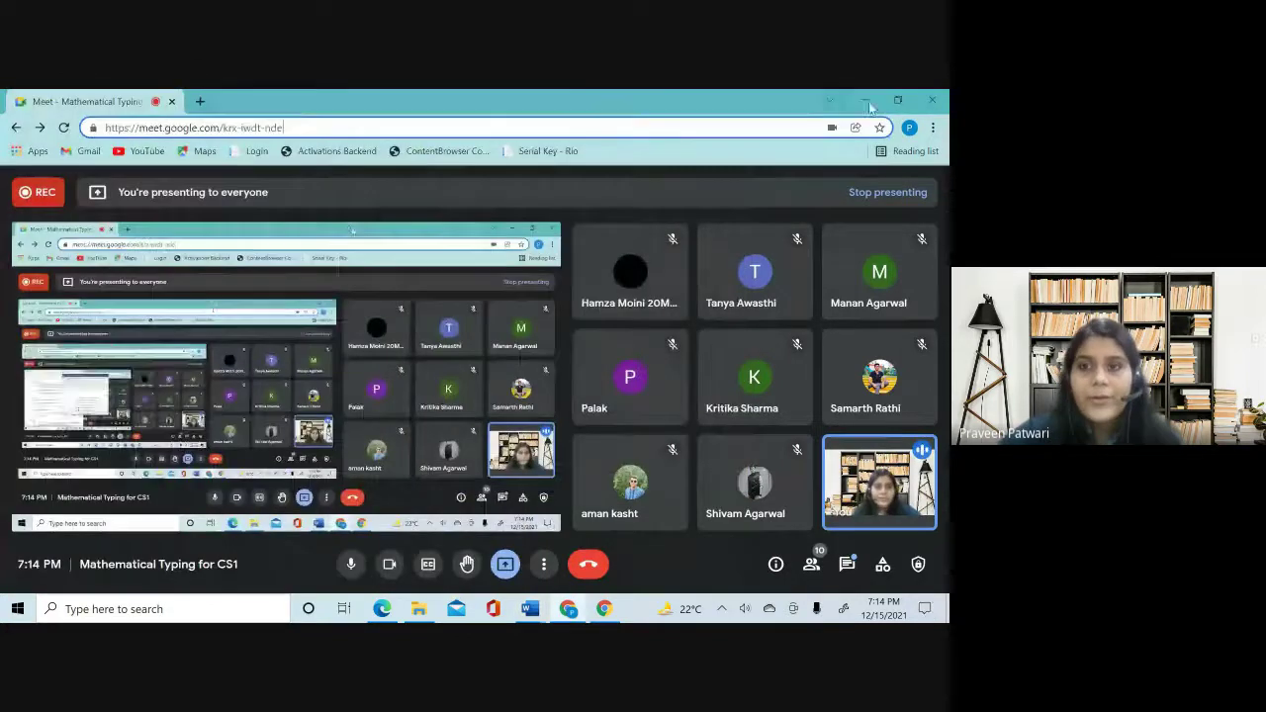
# - Bring the Document1 Word window back in front of the Google Meet window
pyautogui.moveTo(530, 608)
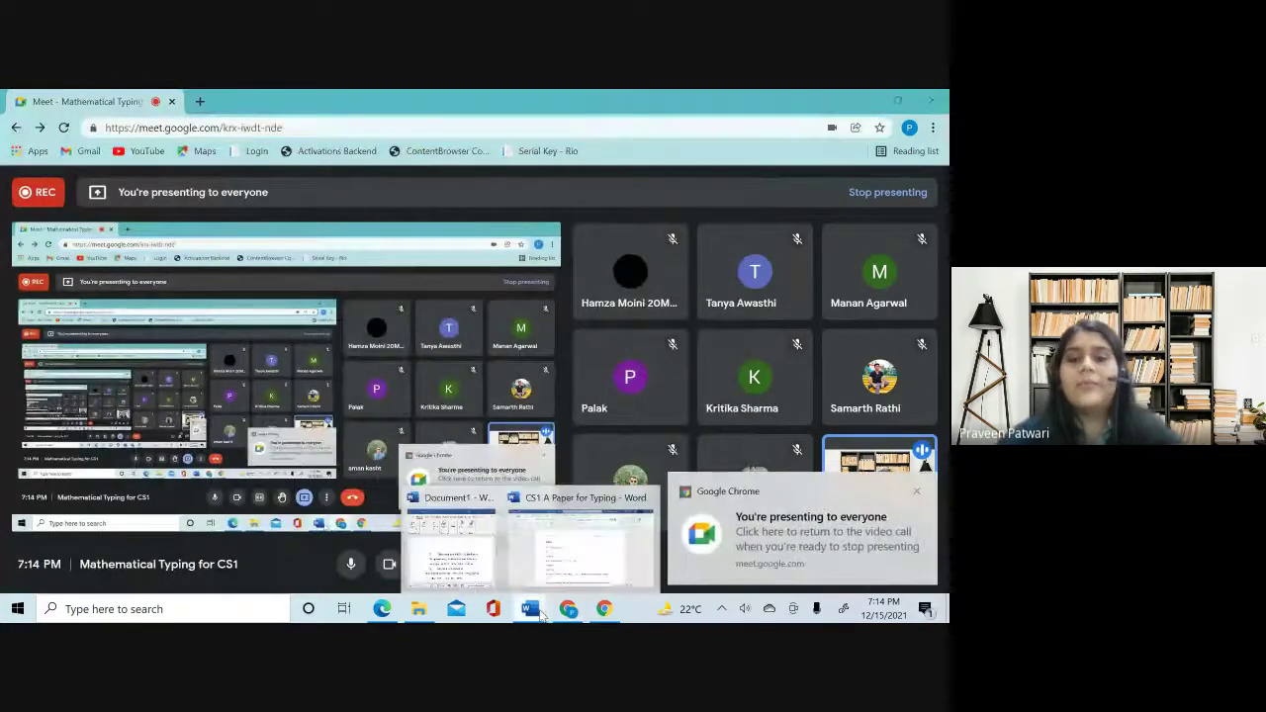
pyautogui.click(479, 583)
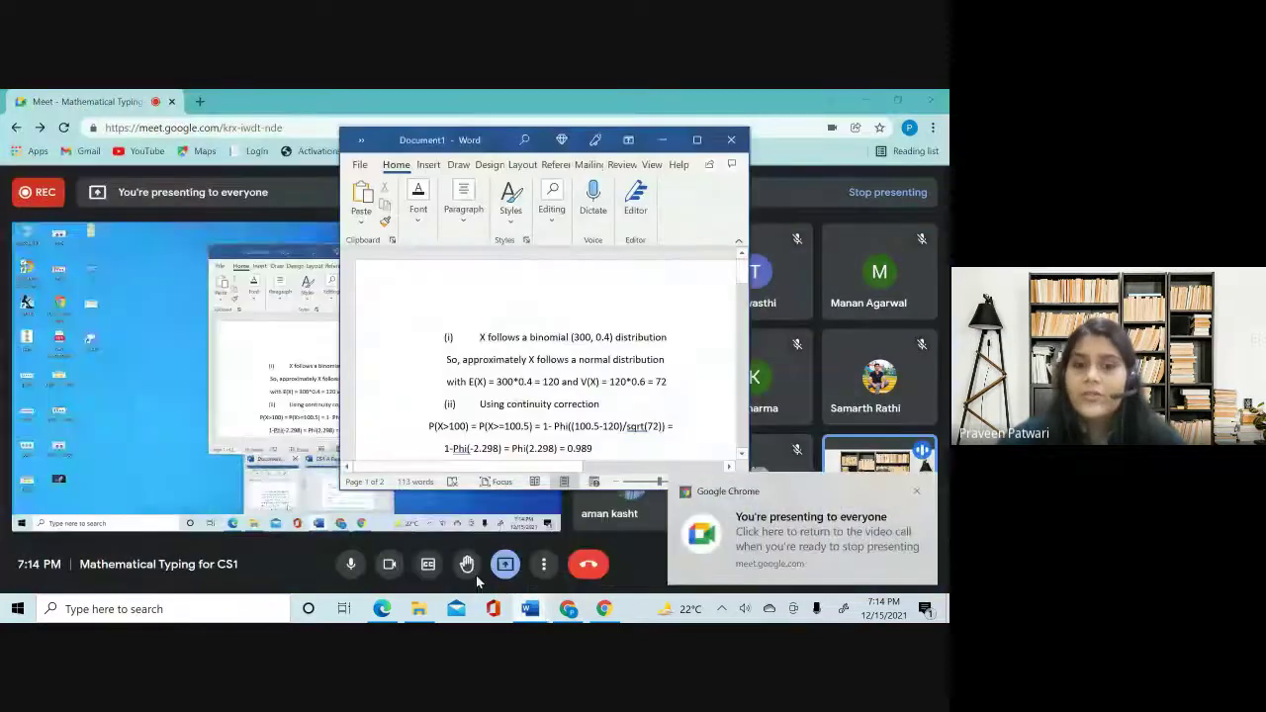
pyautogui.click(662, 139)
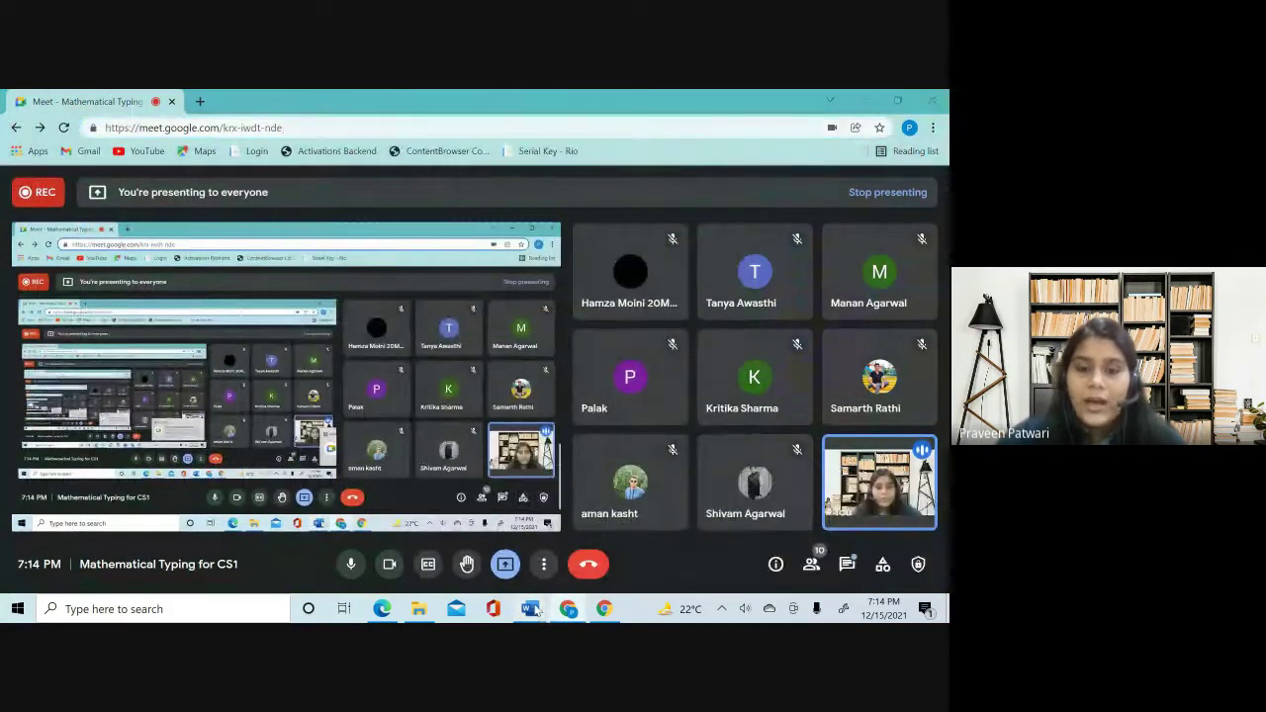
pyautogui.moveTo(530, 608)
pyautogui.click(473, 554)
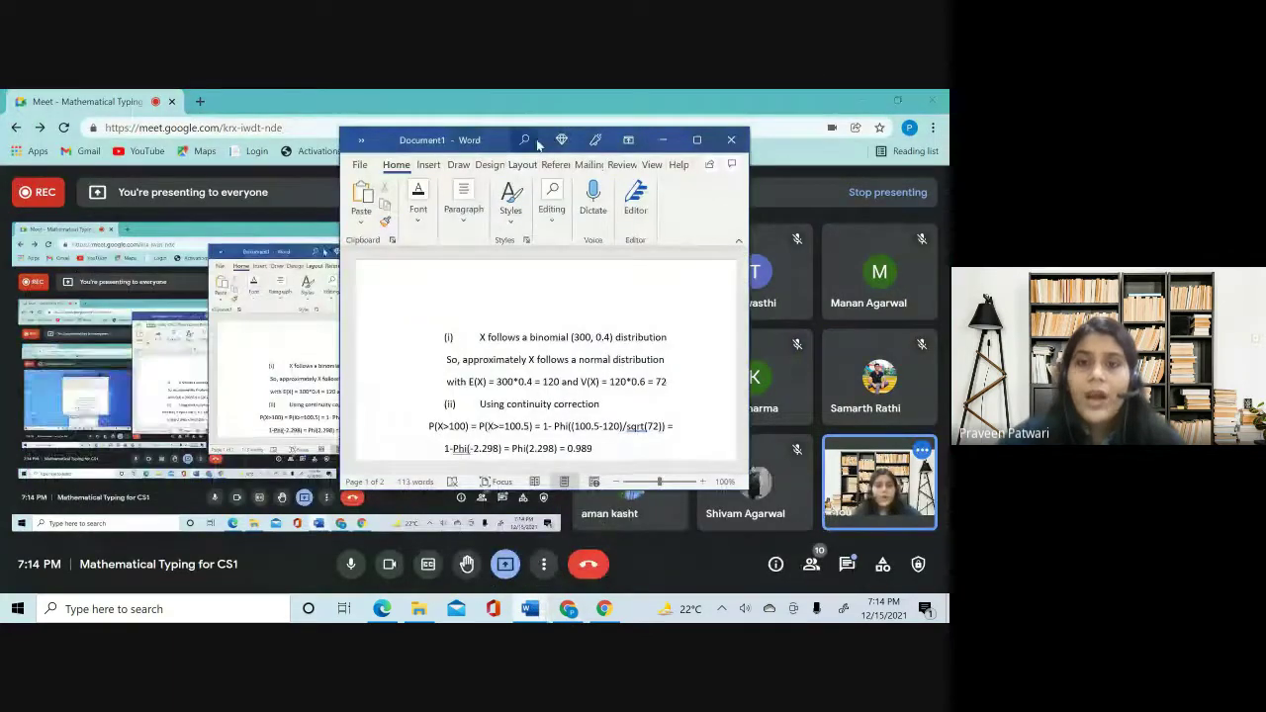
# - Fit Document1 to full height on the right part of the screen and widen the specimen PDF window until the two meet side by side
pyautogui.doubleClick(490, 101)
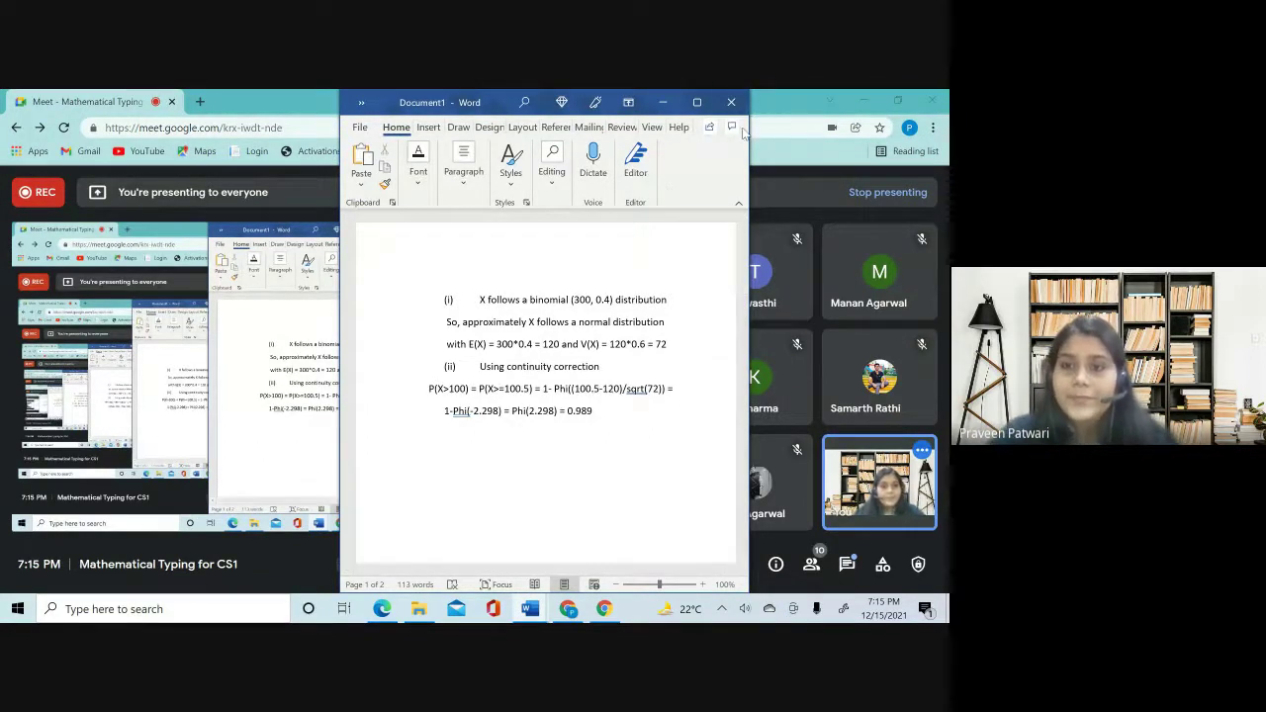
pyautogui.moveTo(749, 135); pyautogui.dragTo(944, 168)
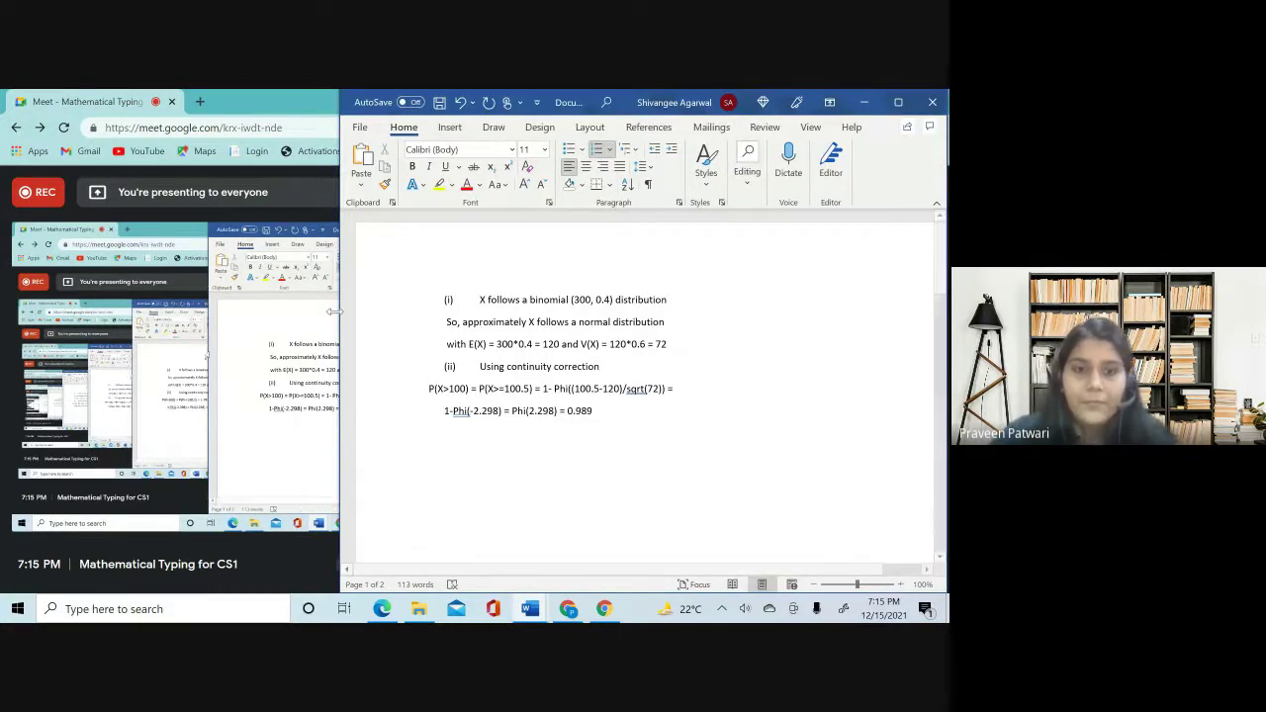
pyautogui.moveTo(336, 319); pyautogui.dragTo(558, 307)
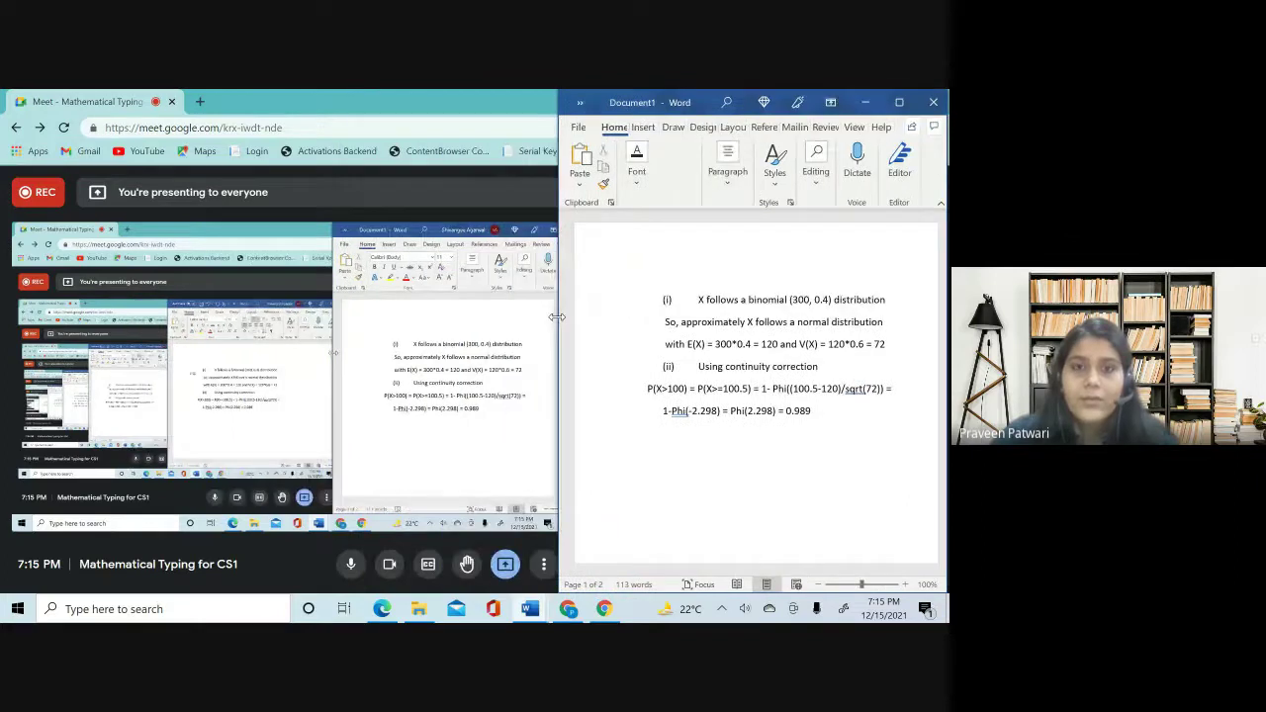
pyautogui.click(382, 609)
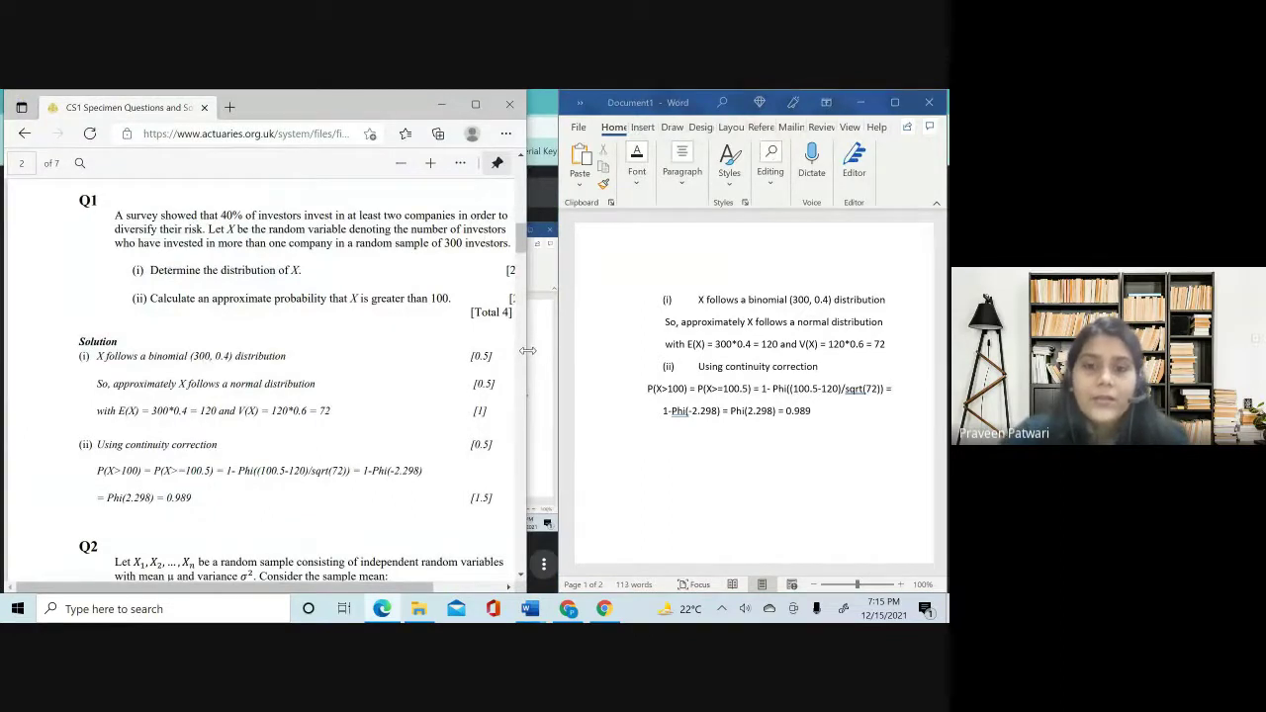
pyautogui.moveTo(528, 350); pyautogui.dragTo(557, 350)
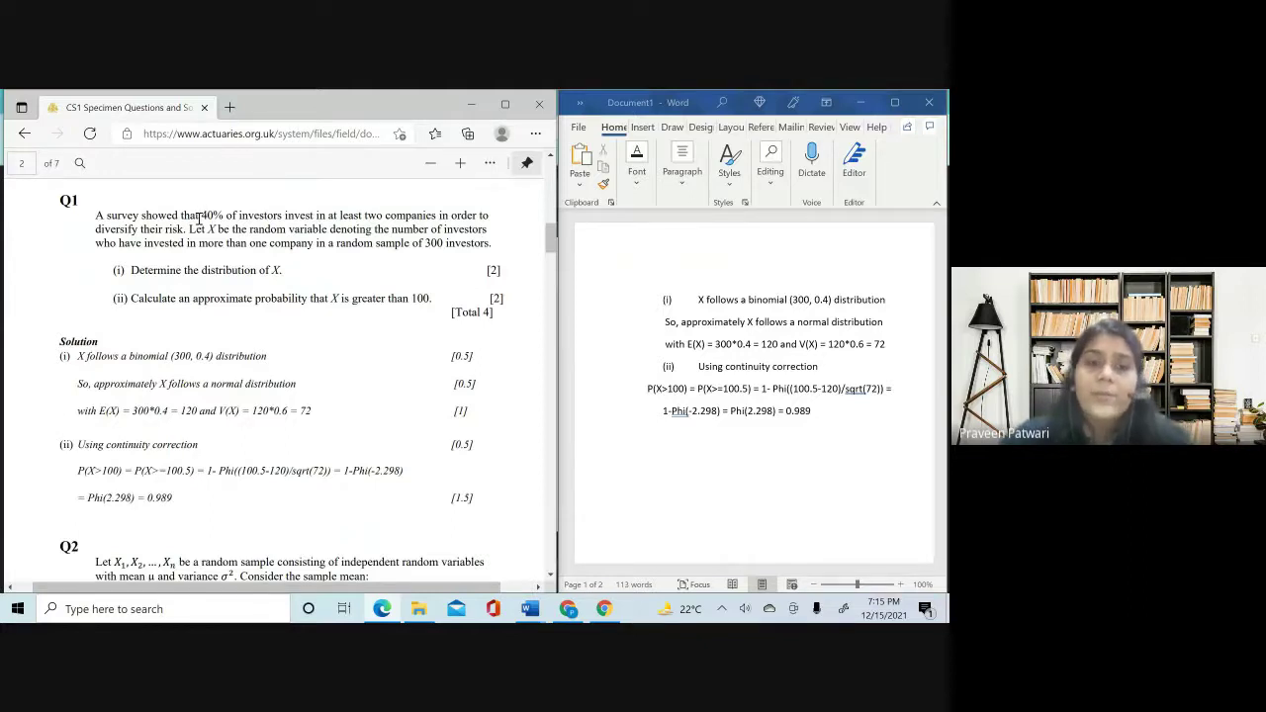
# - Highlight the Q1 survey text from "40% of investors" to "300 investors" and read what part (i) asks
pyautogui.moveTo(199, 215); pyautogui.dragTo(290, 235)
pyautogui.moveTo(296, 234); pyautogui.dragTo(508, 243)
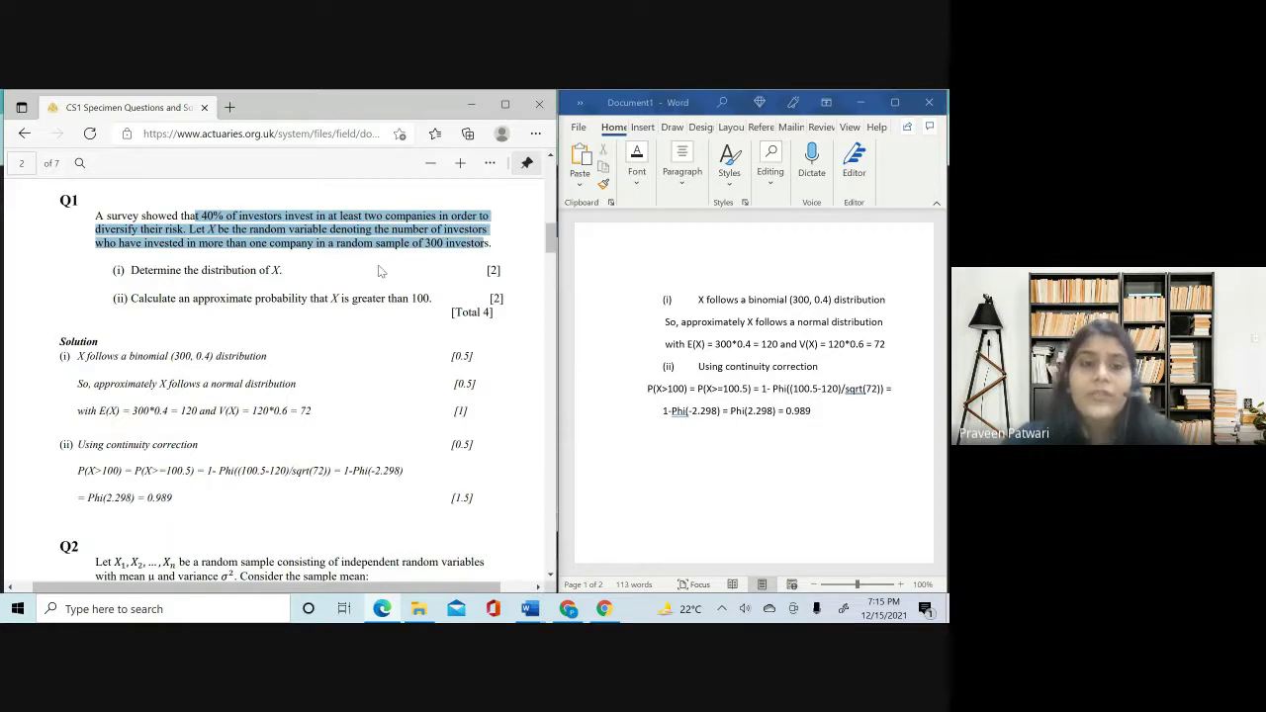
pyautogui.click(175, 289)
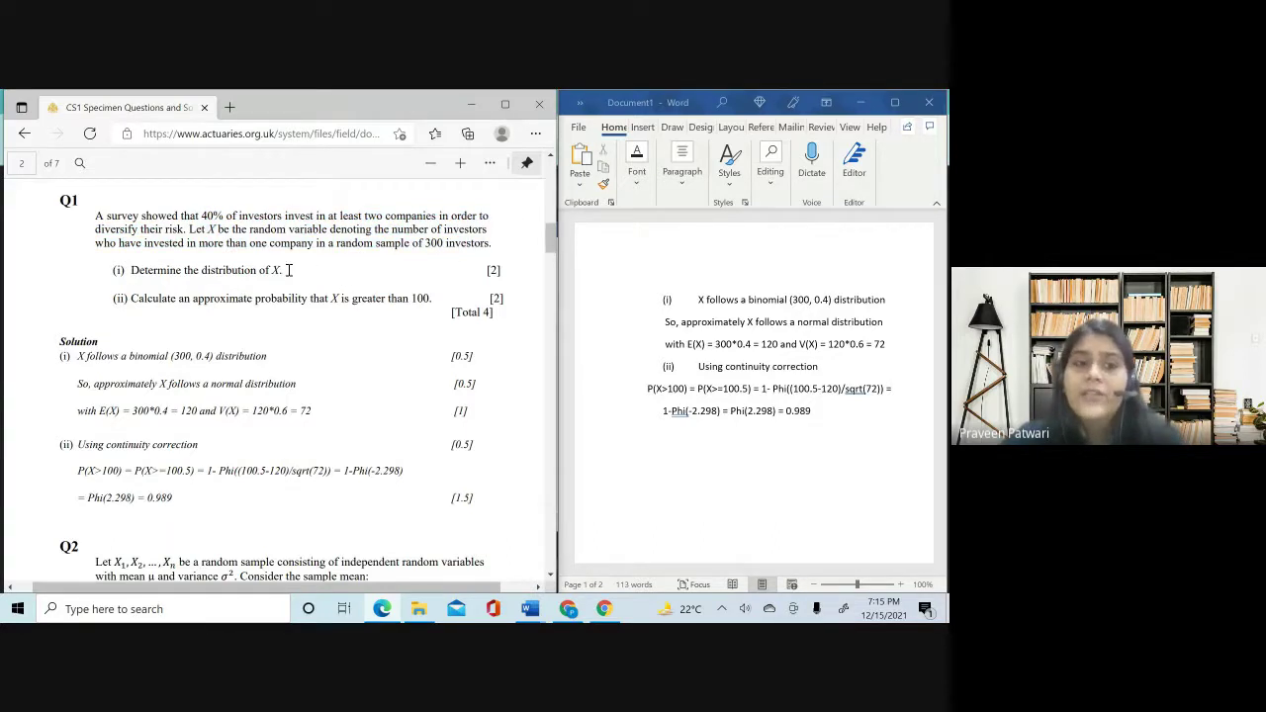
# - Insert a heading line reading "ANS 1" above part (i) of the typed solution in Document1
pyautogui.click(614, 437)
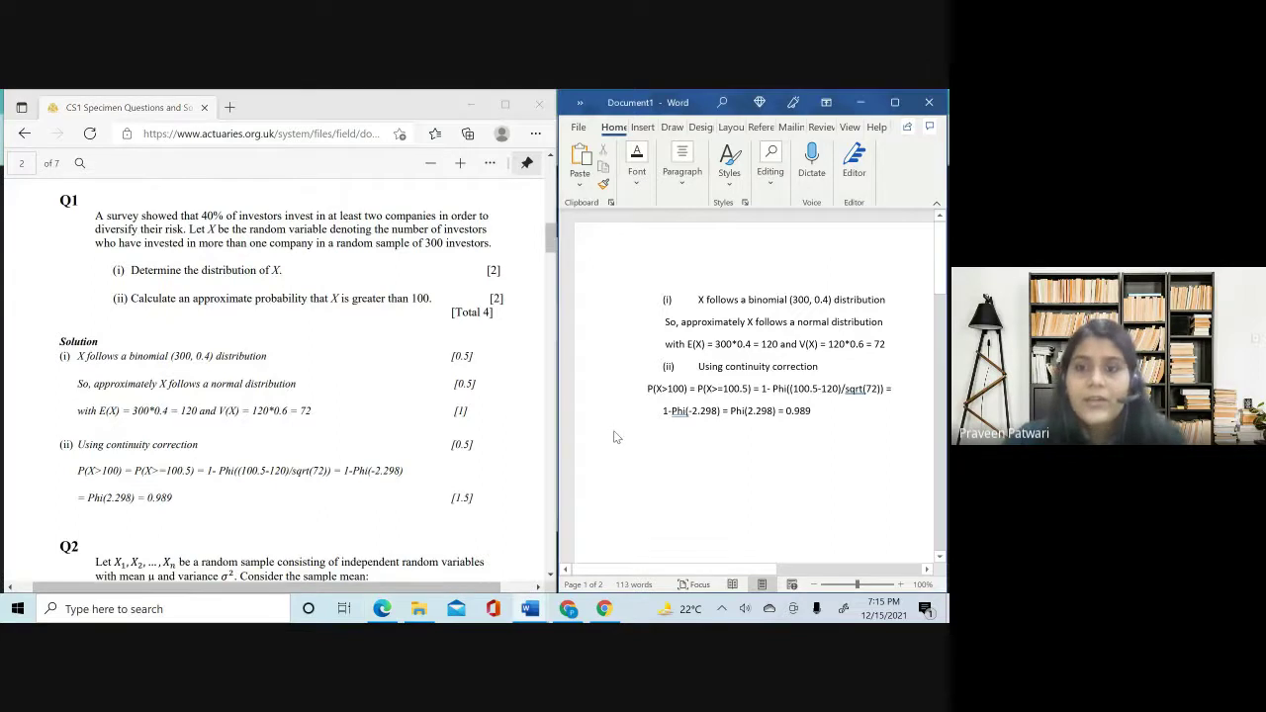
pyautogui.hscroll(1, 721, 364)
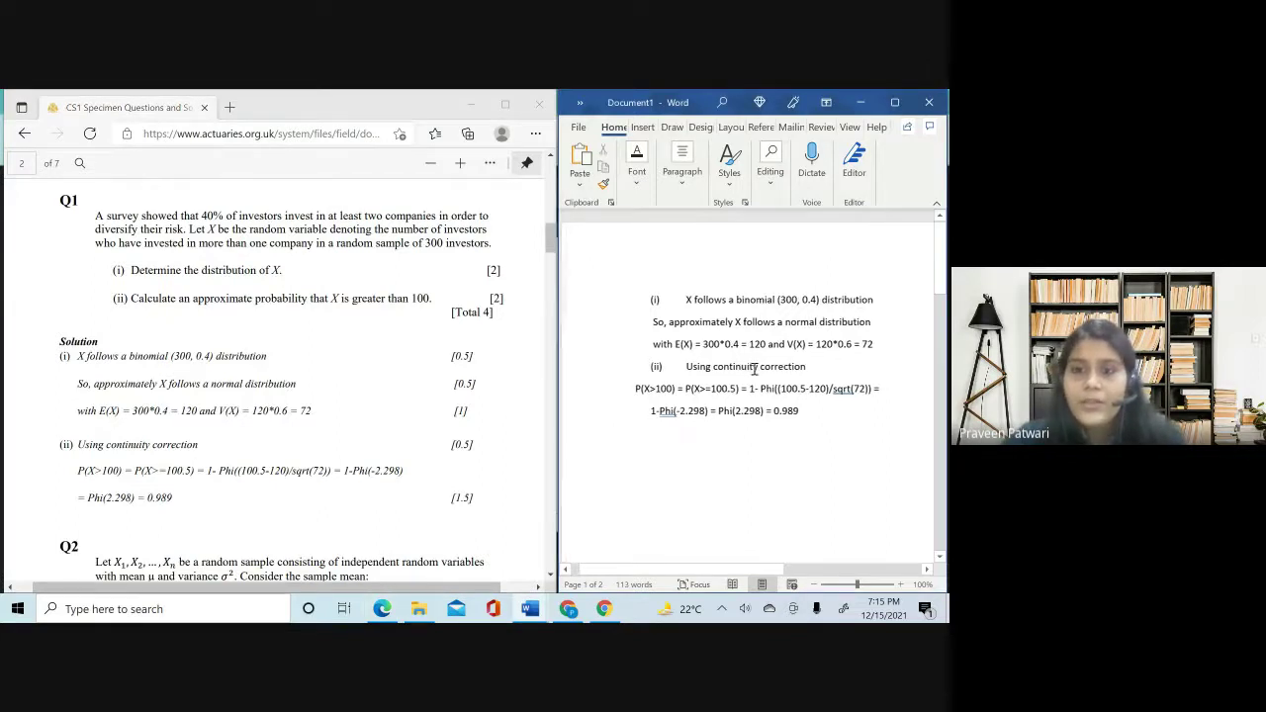
pyautogui.click(640, 300)
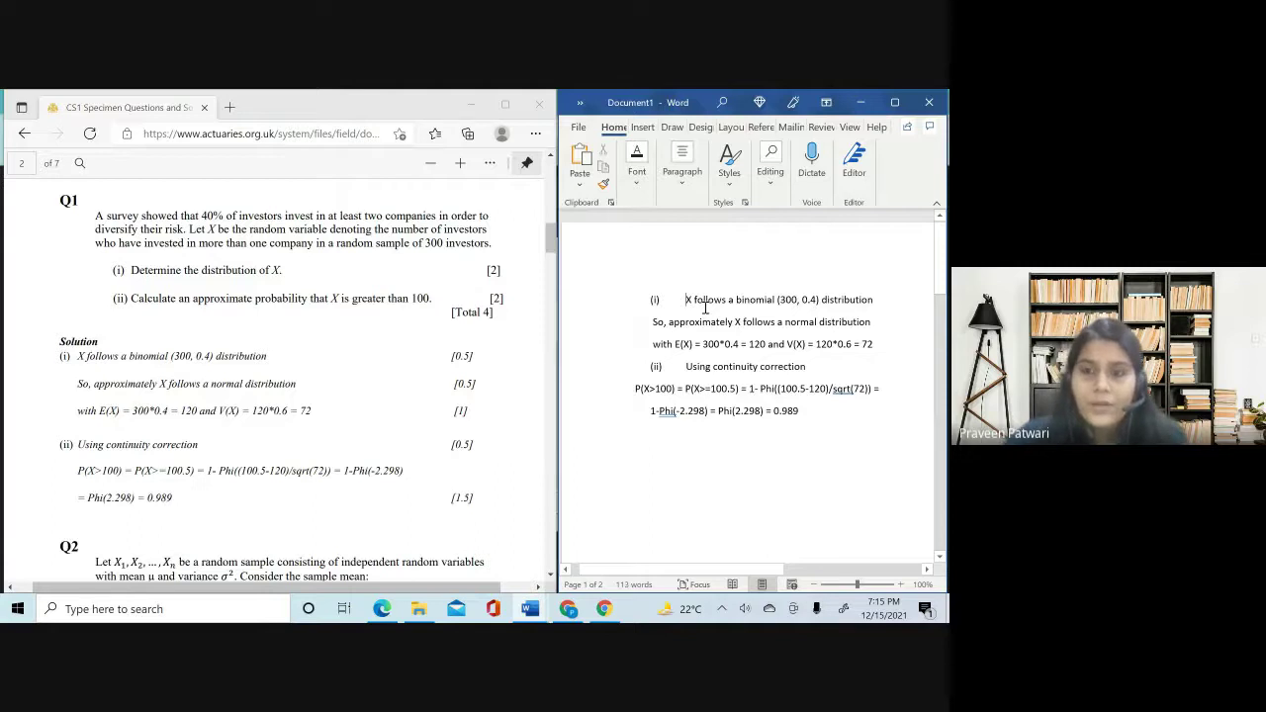
pyautogui.press('Return')
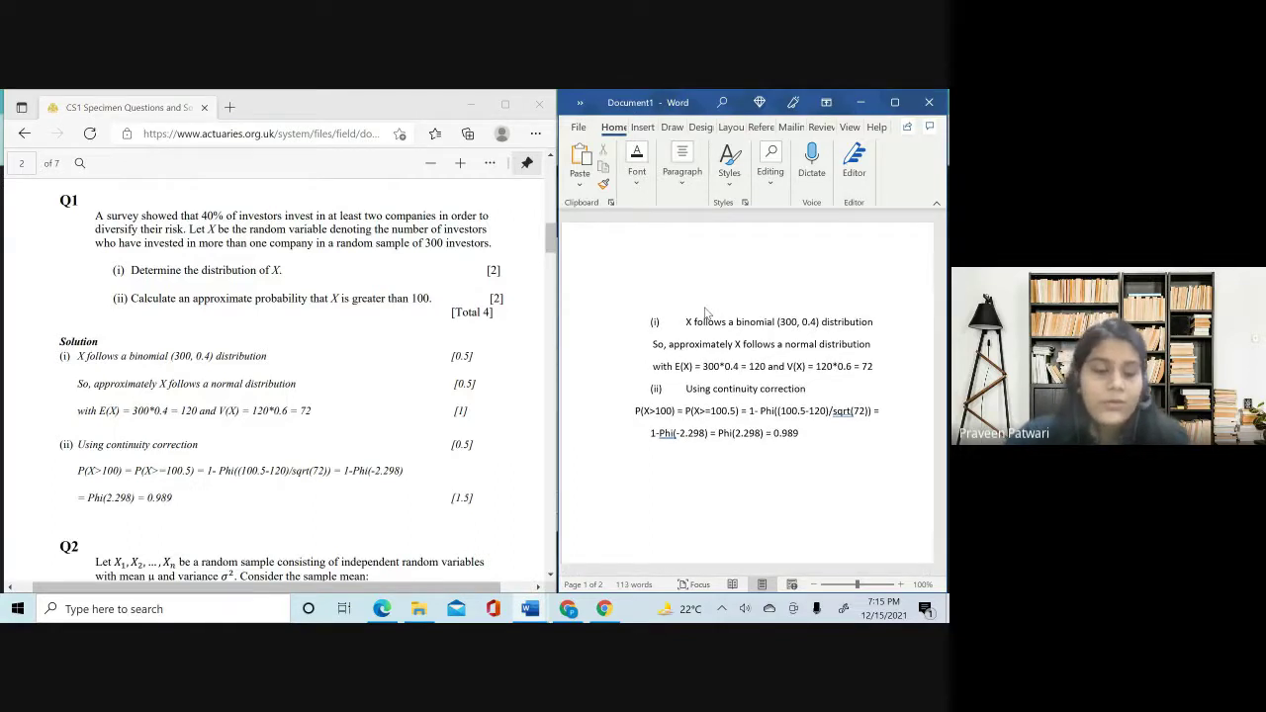
pyautogui.write('ANS ')
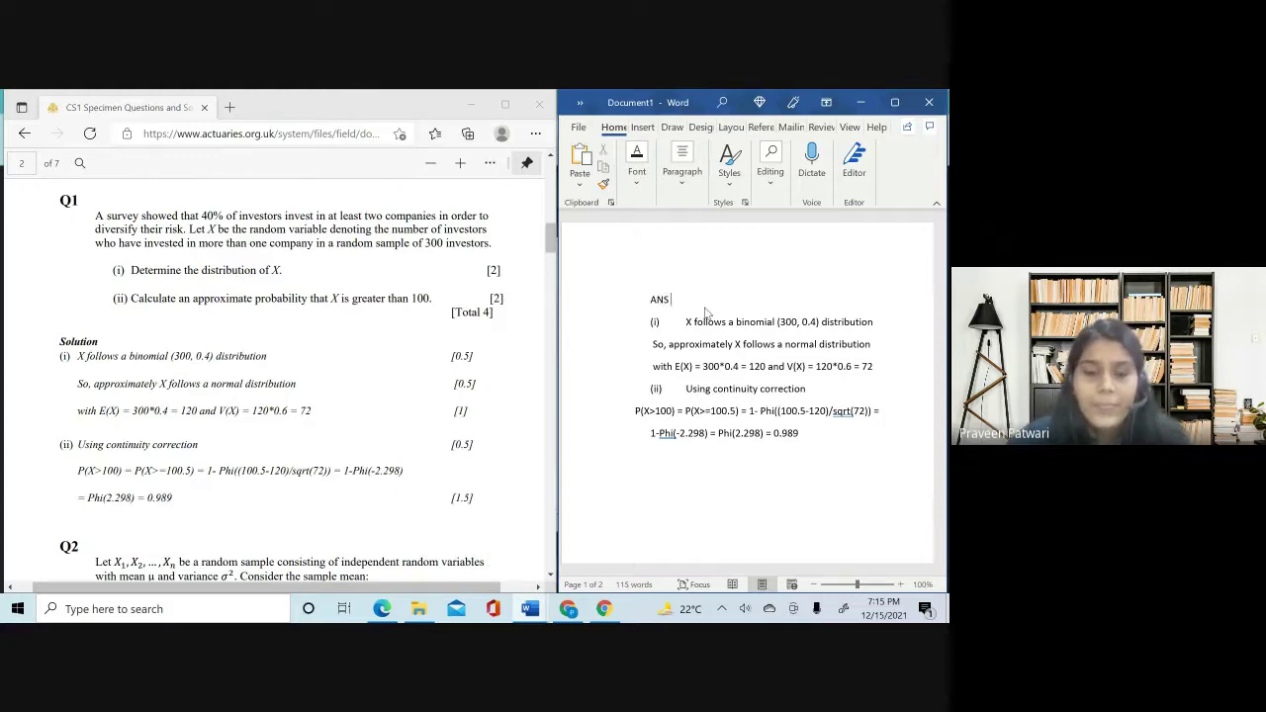
pyautogui.write('1')
# - Make the "ANS 1" heading bold and enlarge its font by three size increments
pyautogui.hotkey('shift', 'Home')
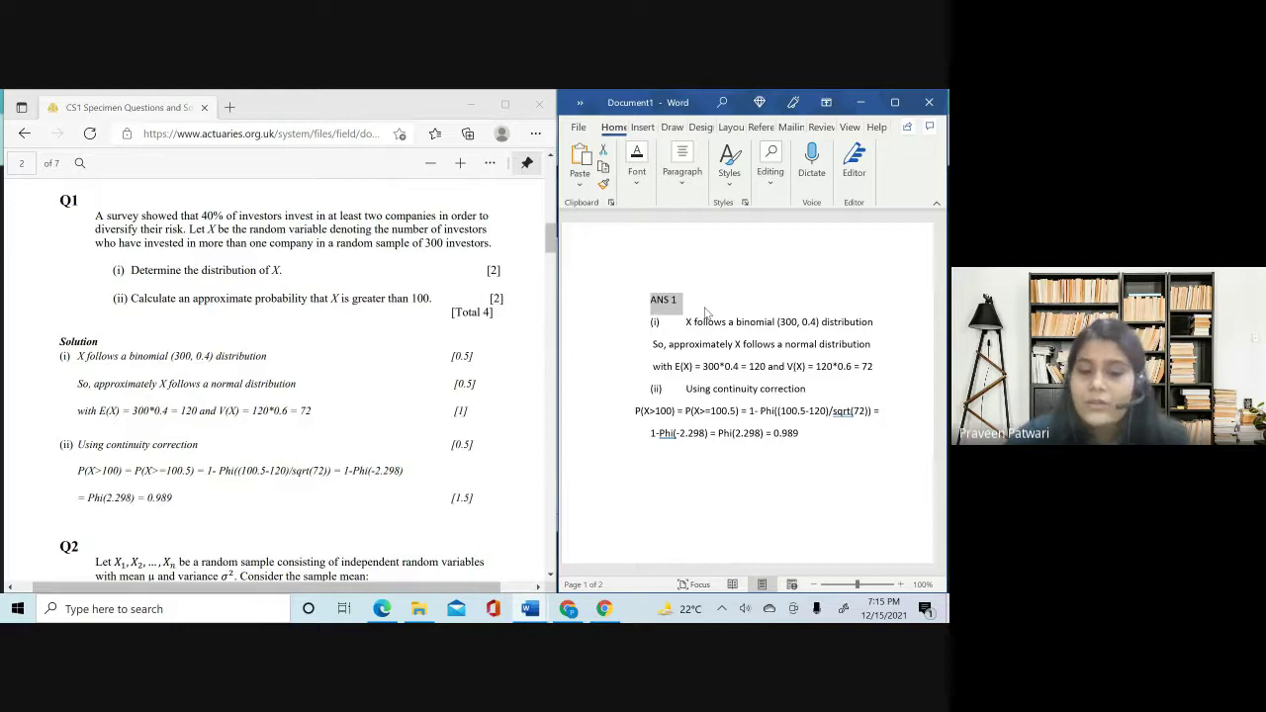
pyautogui.hotkey('ctrl', 'b')
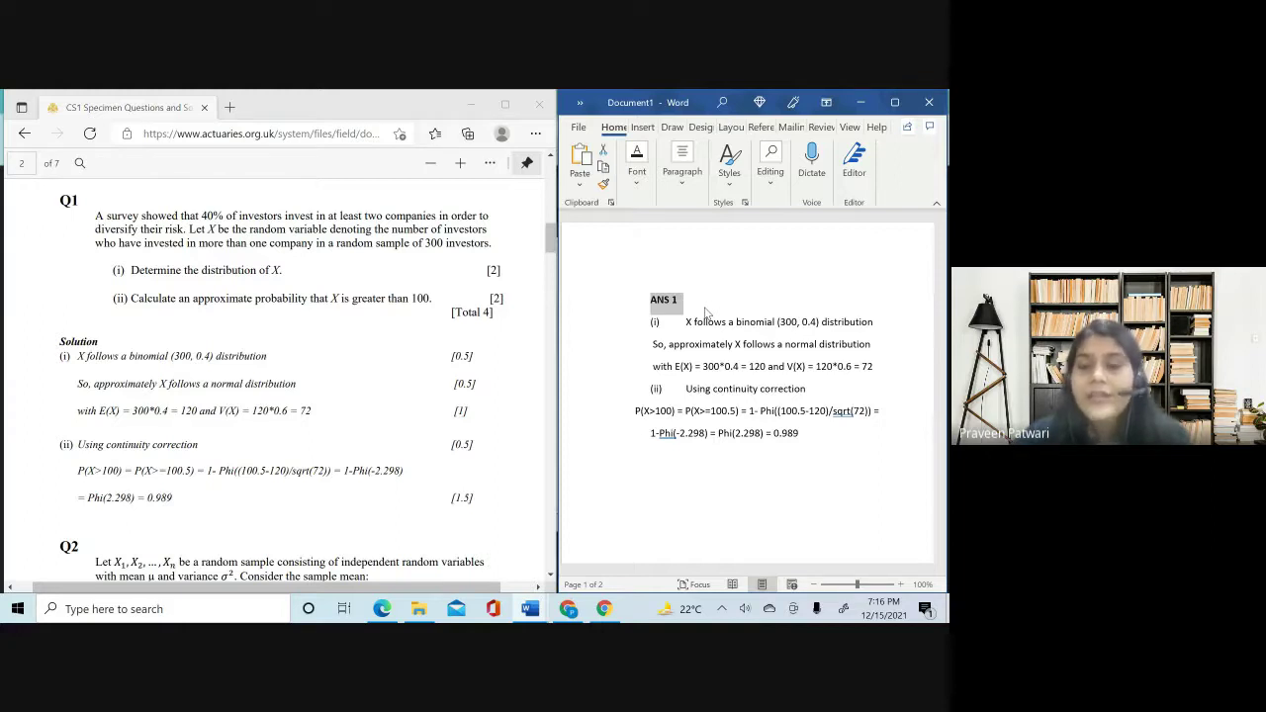
pyautogui.hotkey('ctrl', 'shift', '.')
pyautogui.hotkey('ctrl', 'shift', '.')
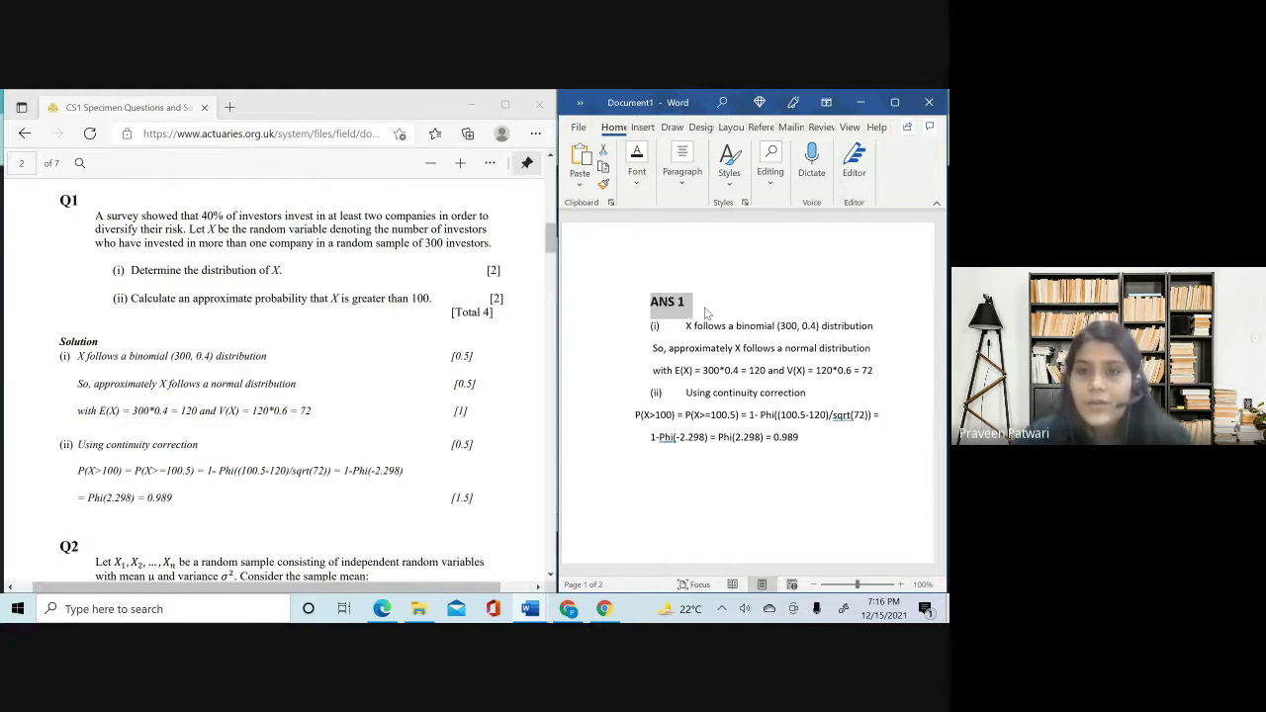
pyautogui.hotkey('ctrl', 'shift', '.')
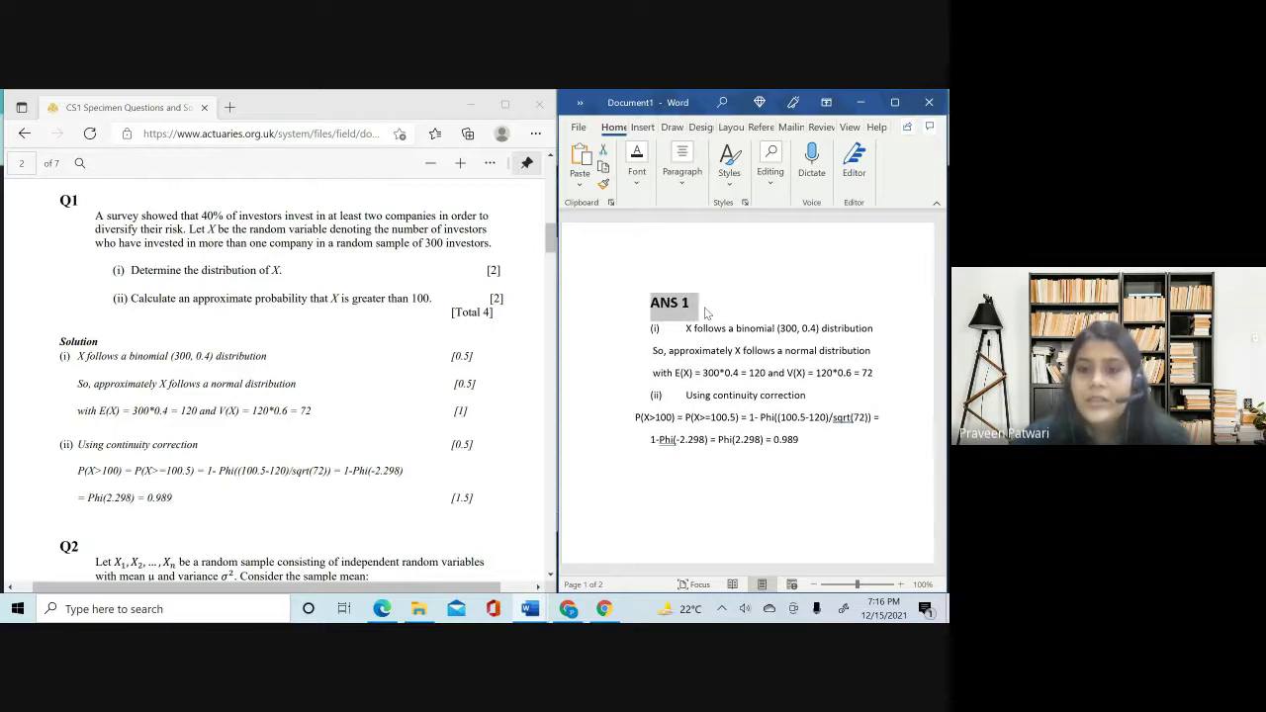
# - Add the notation "X ~ Binomial(300,0.4)" after the binomial distribution sentence in part (i)
pyautogui.click(754, 392)
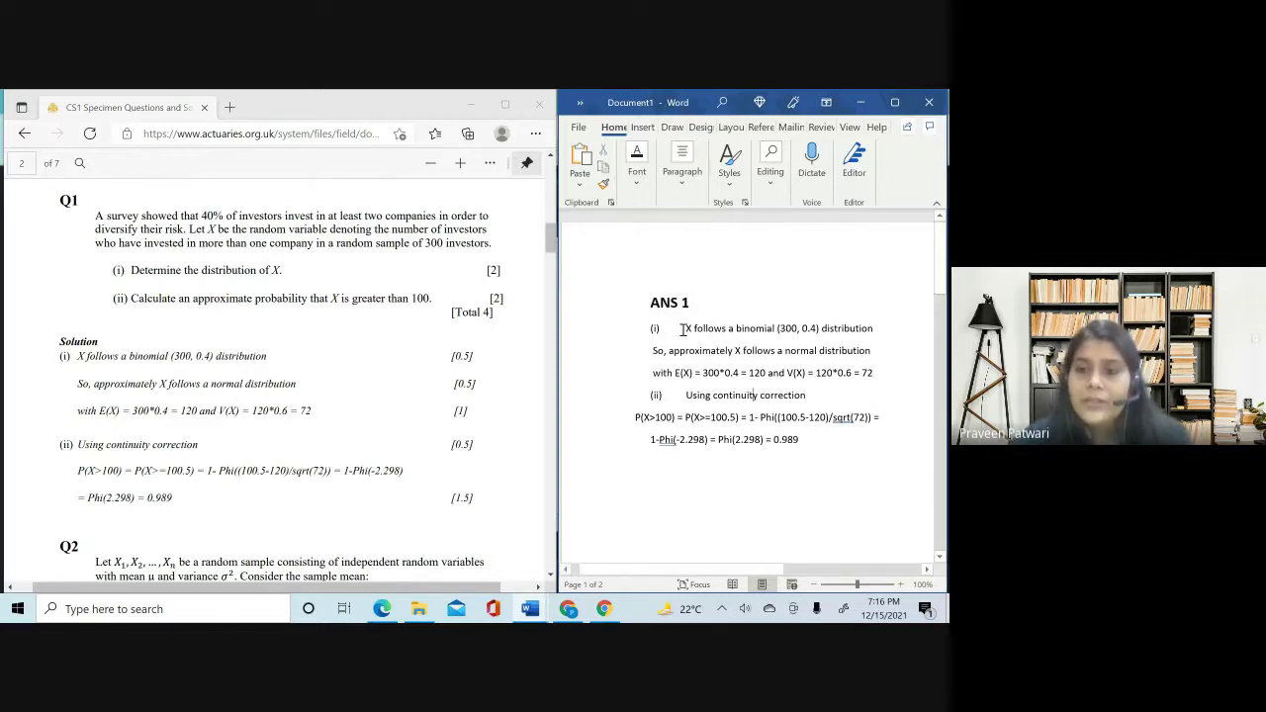
pyautogui.moveTo(684, 329); pyautogui.dragTo(878, 336)
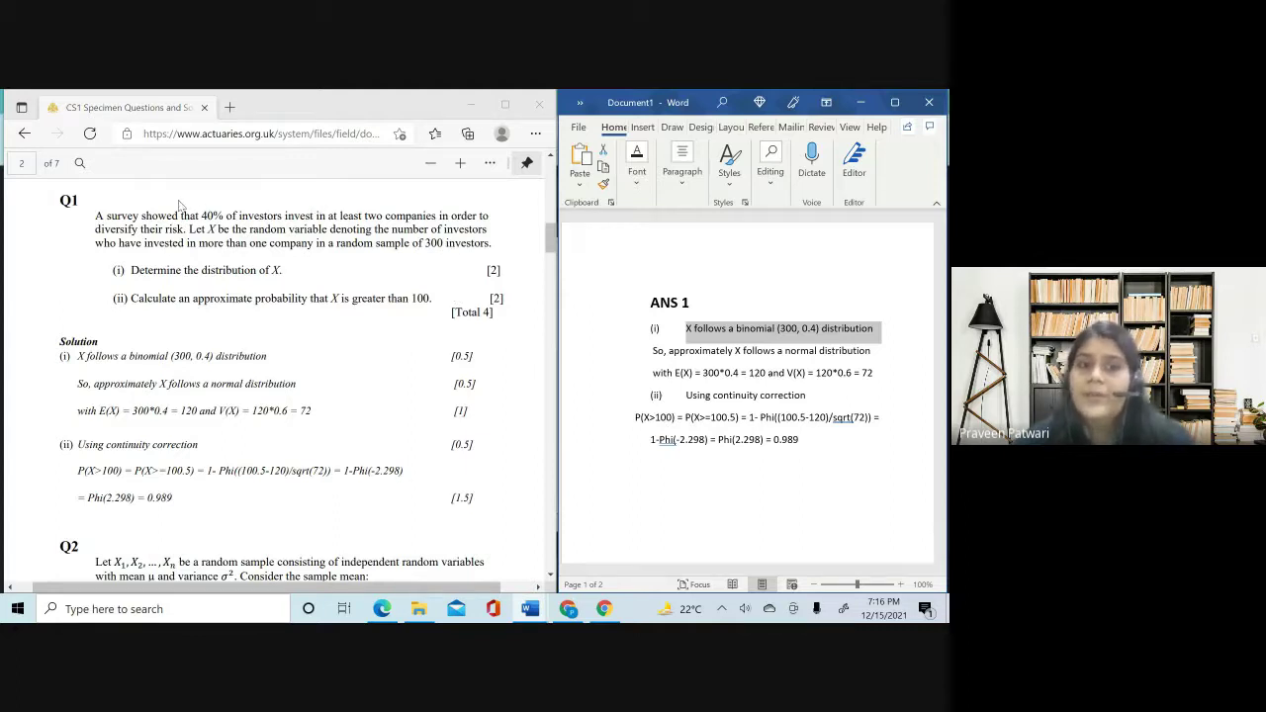
pyautogui.click(767, 372)
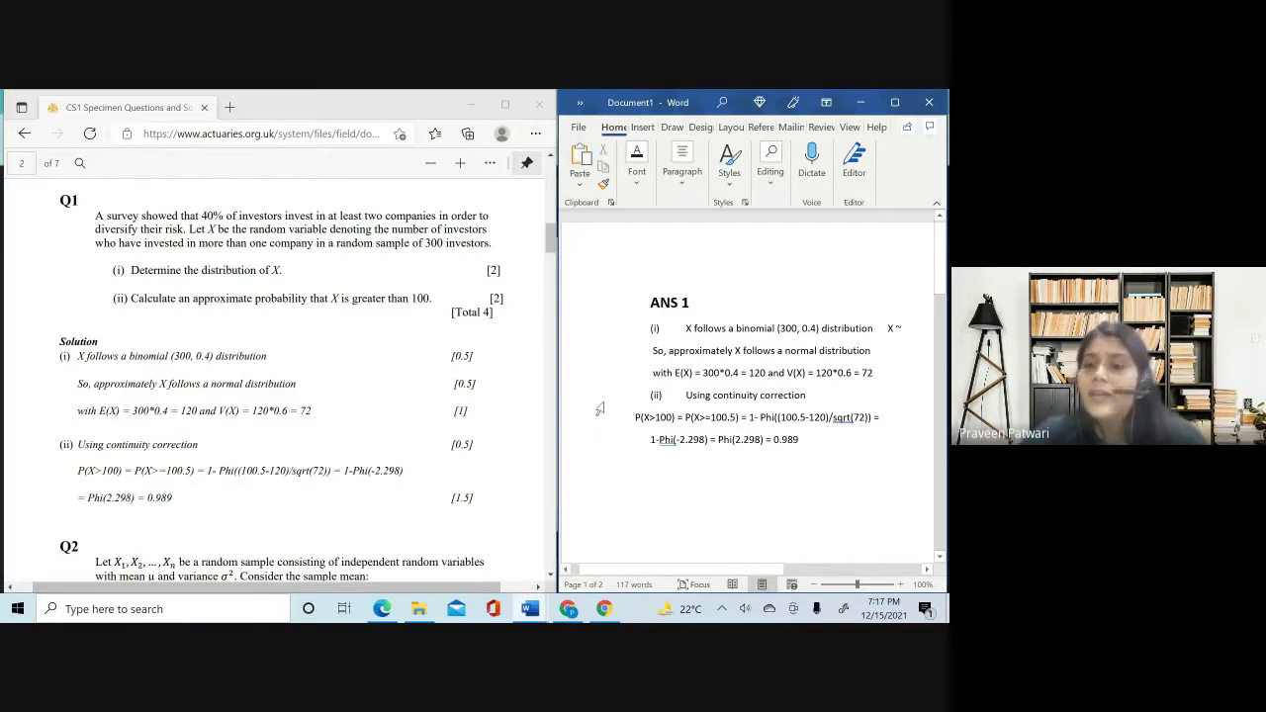
pyautogui.moveTo(690, 329); pyautogui.dragTo(777, 331)
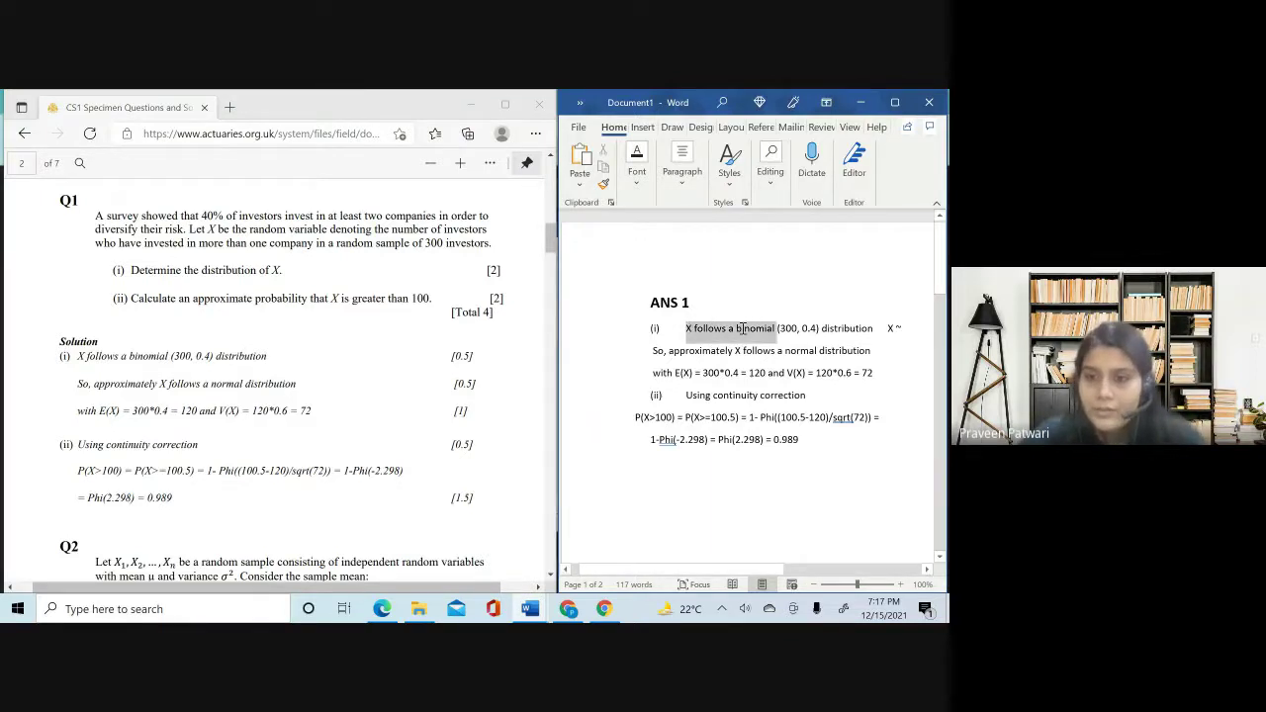
pyautogui.click(903, 331)
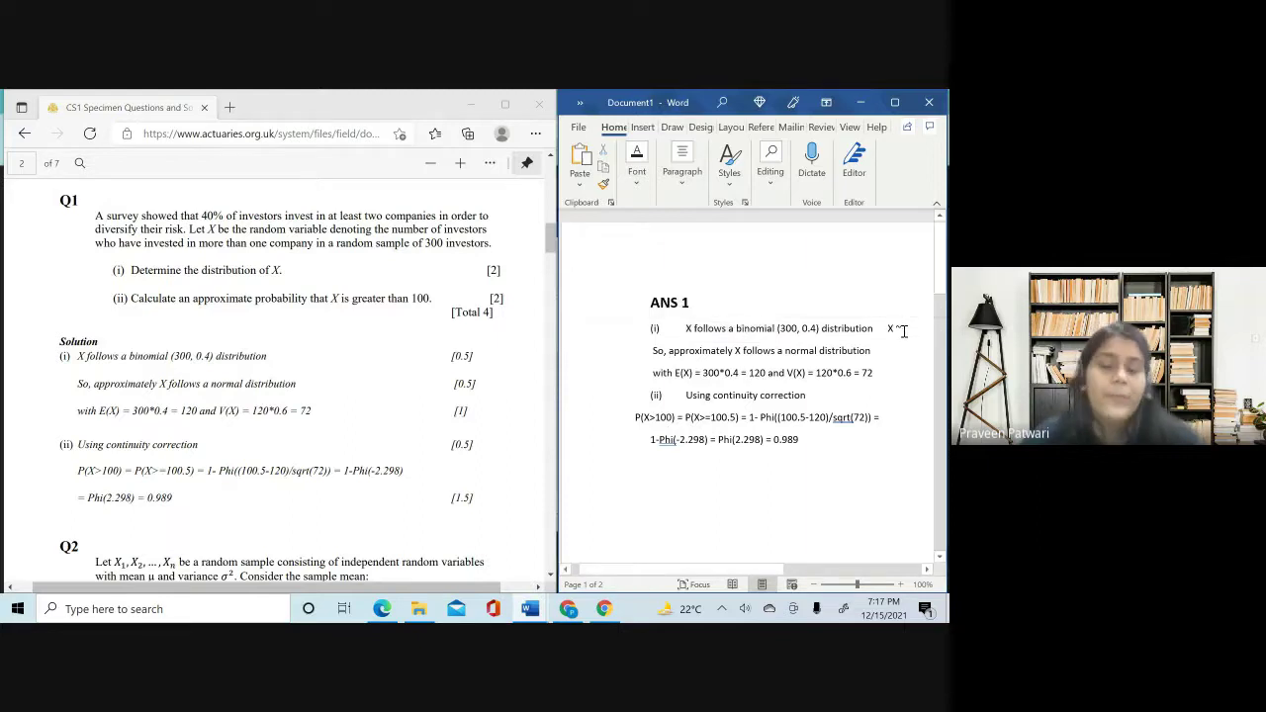
pyautogui.write('Bin(')
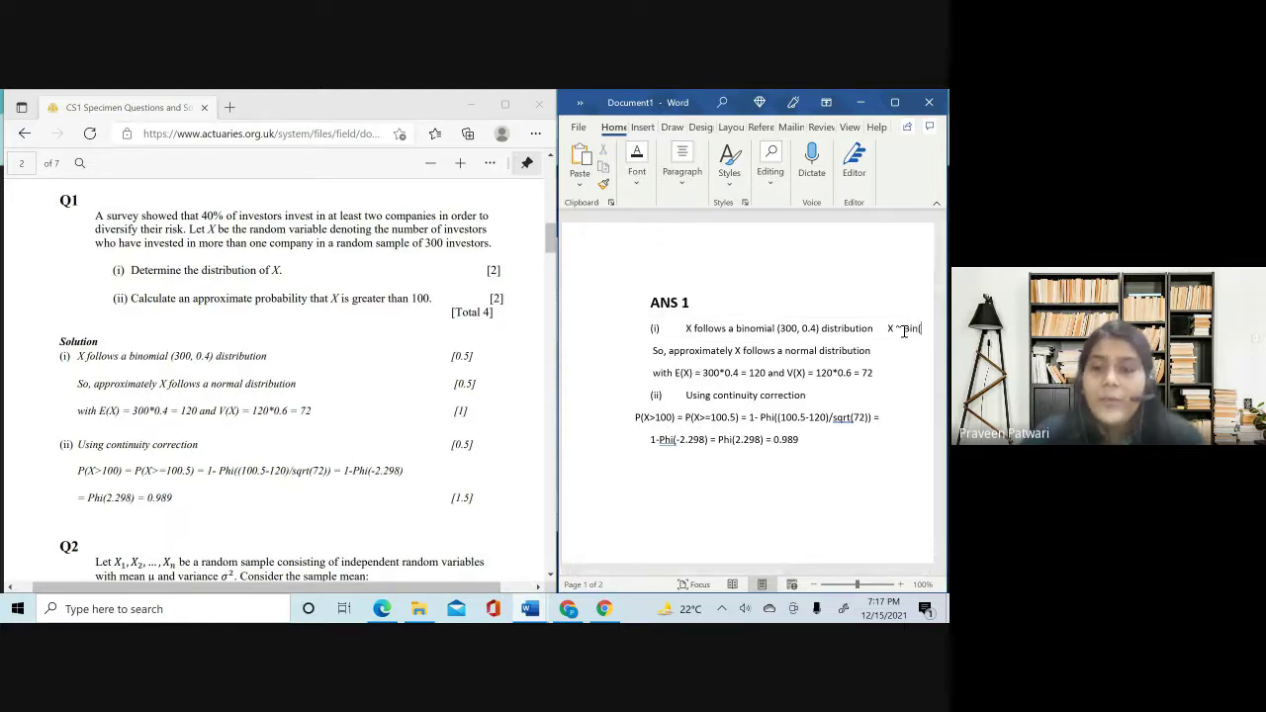
pyautogui.write('300,0.4')
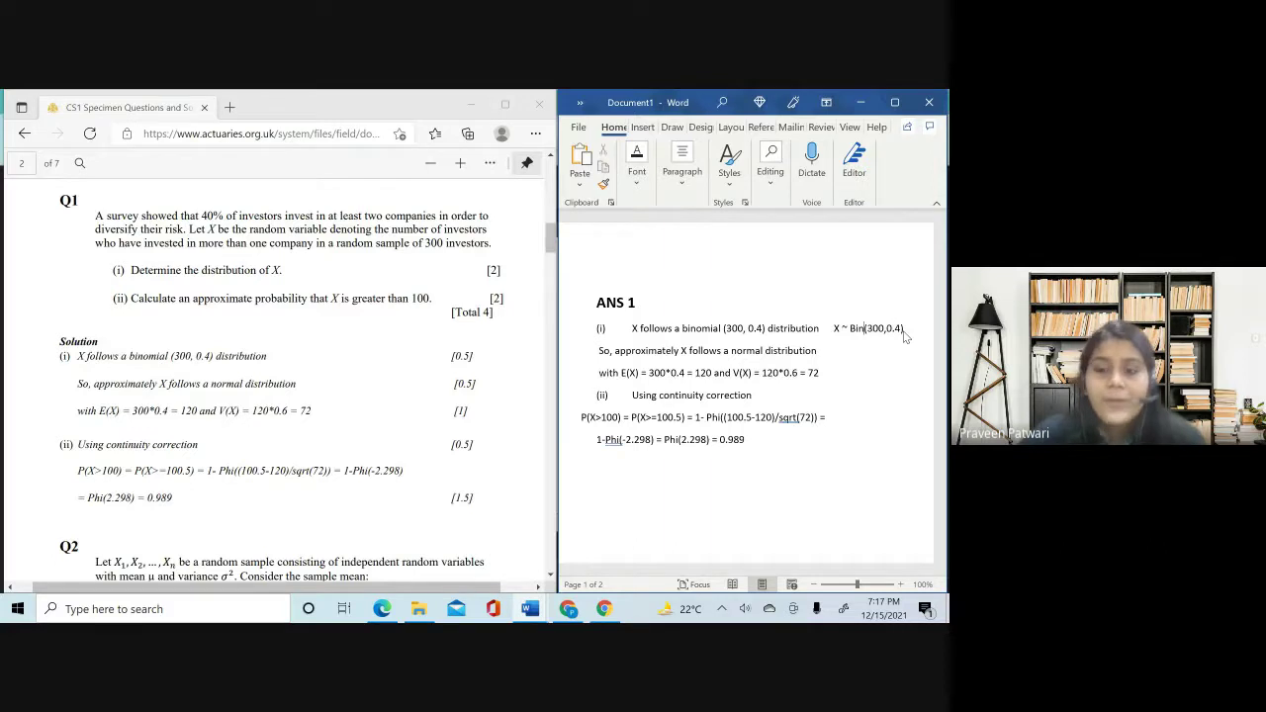
pyautogui.write('omil')
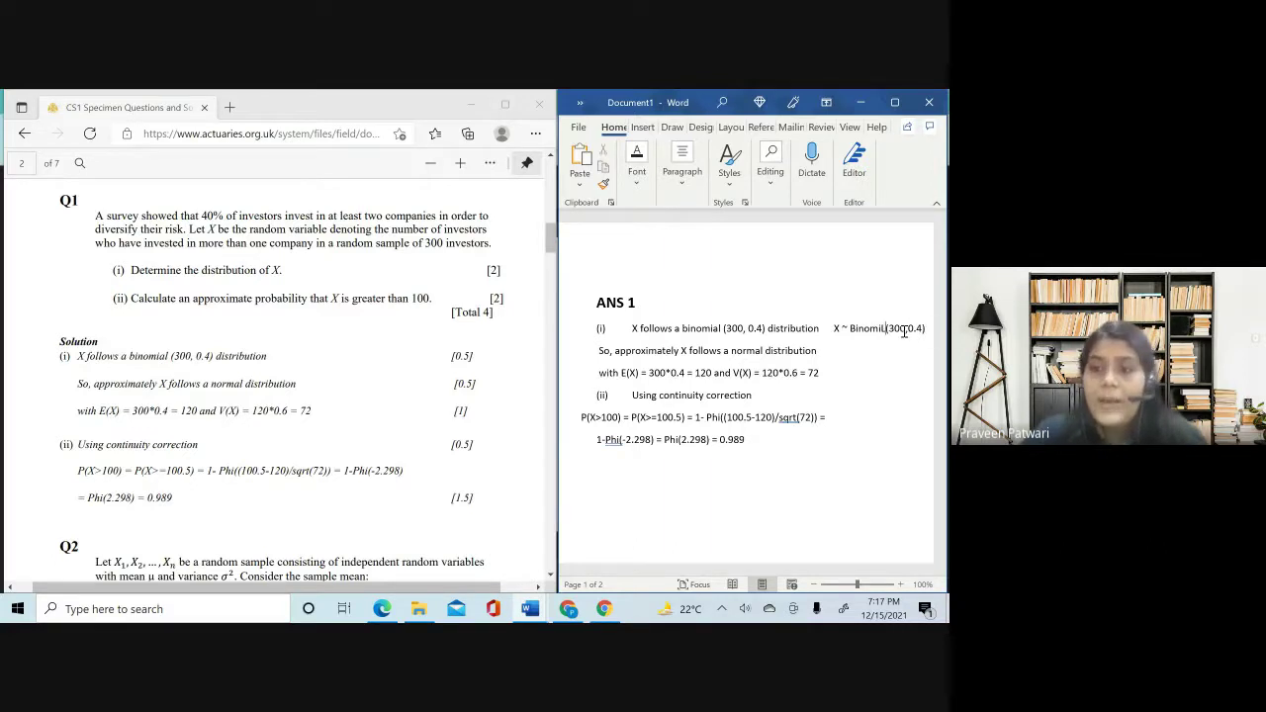
pyautogui.press('BackSpace')
pyautogui.write('al')
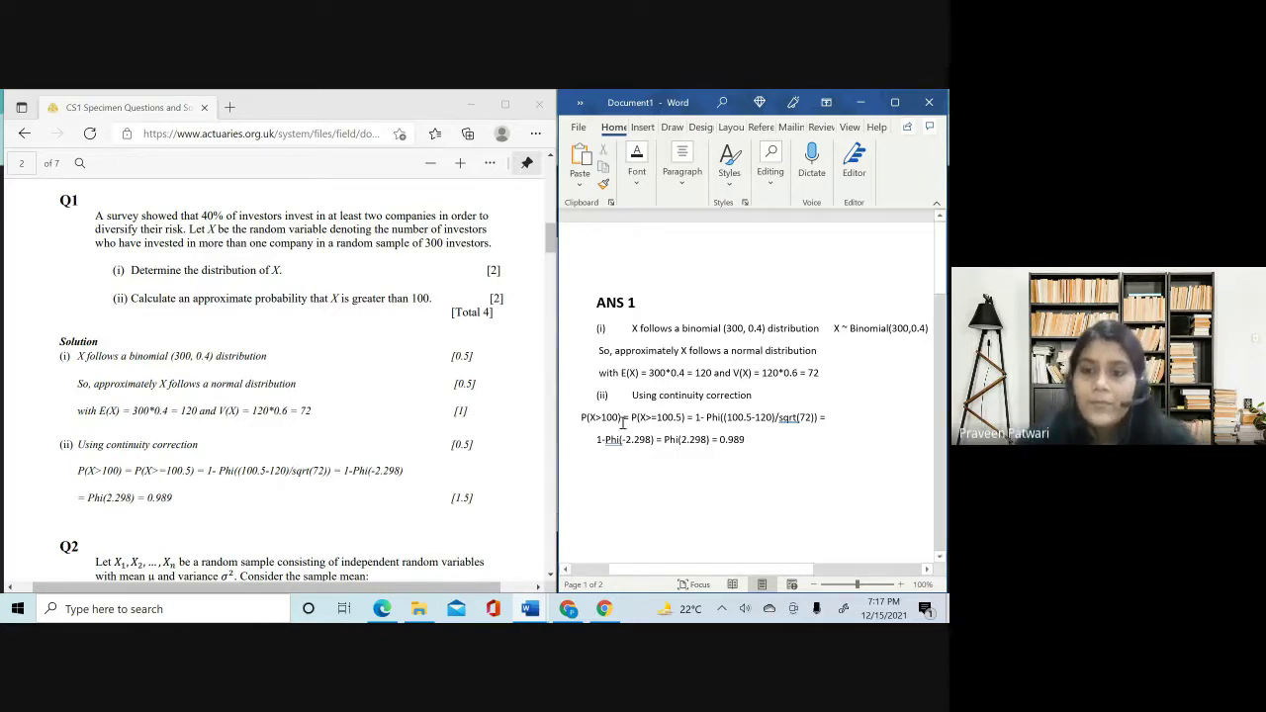
# - Try "x" in place of the asterisk in the 300*0.4 expression of part (i), and restore the asterisk
pyautogui.moveTo(628, 350); pyautogui.dragTo(819, 356)
pyautogui.click(828, 371)
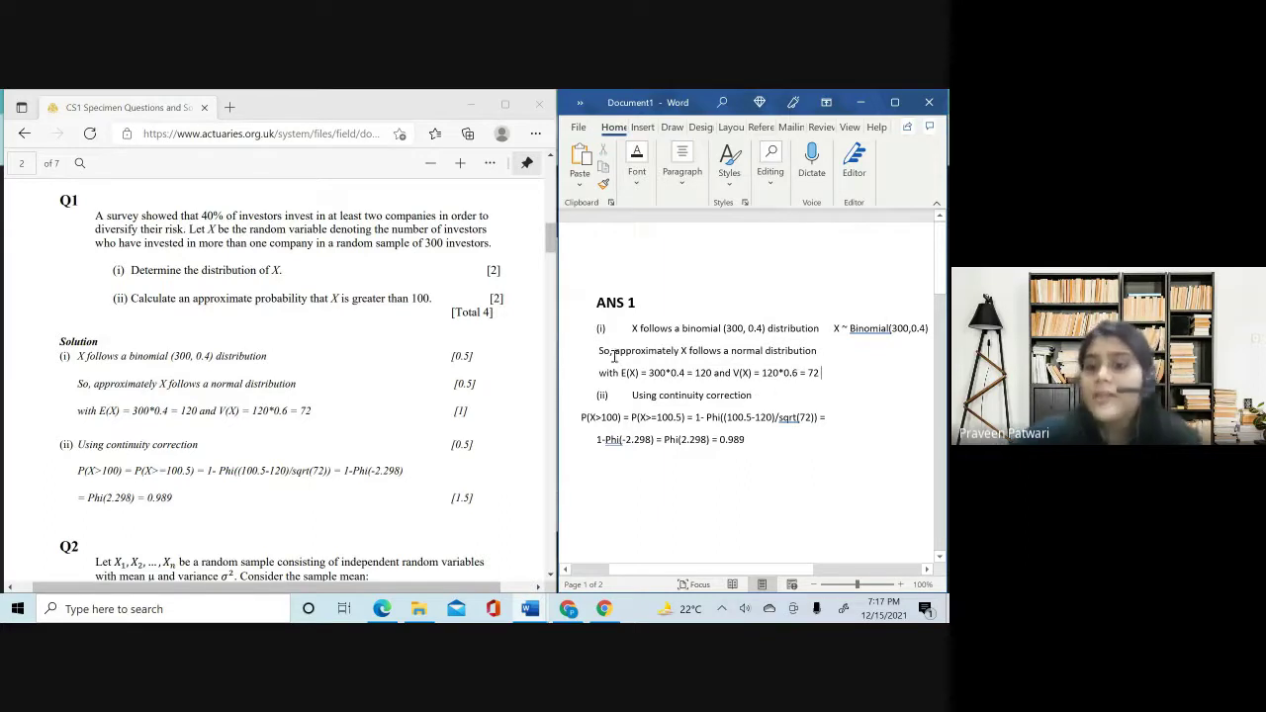
pyautogui.moveTo(621, 374); pyautogui.dragTo(684, 373)
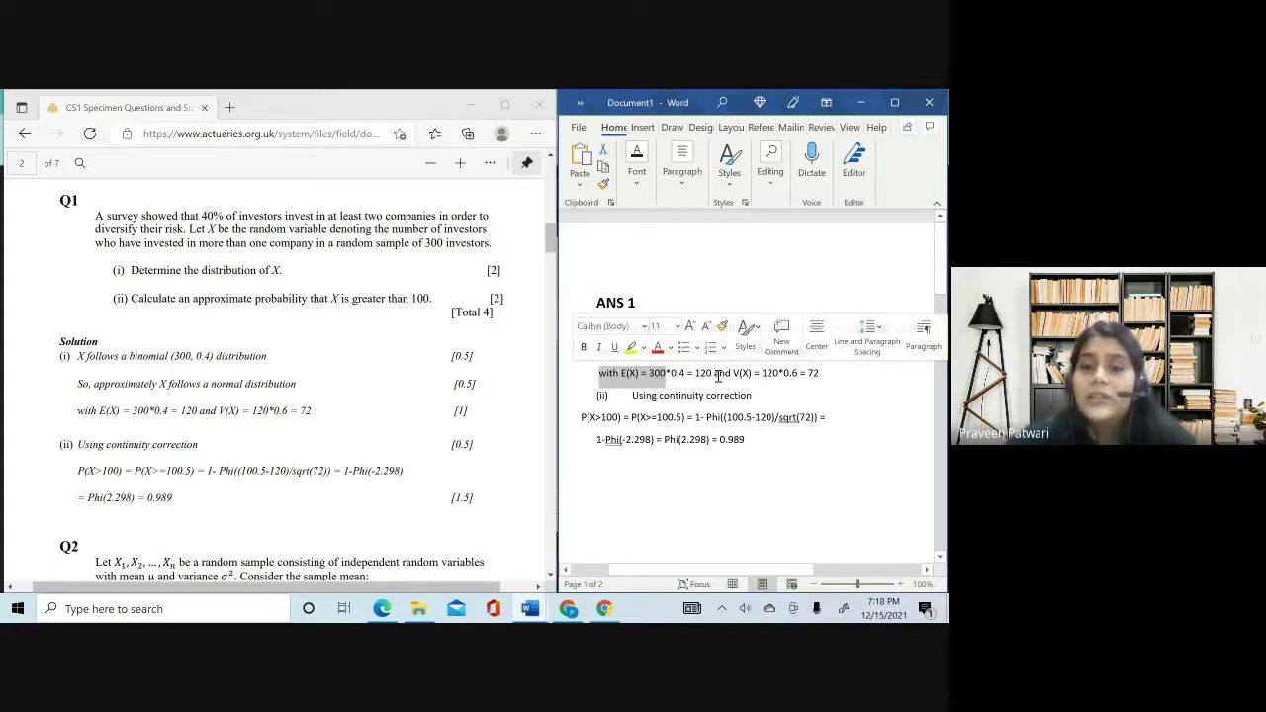
pyautogui.click(714, 373)
pyautogui.click(678, 374)
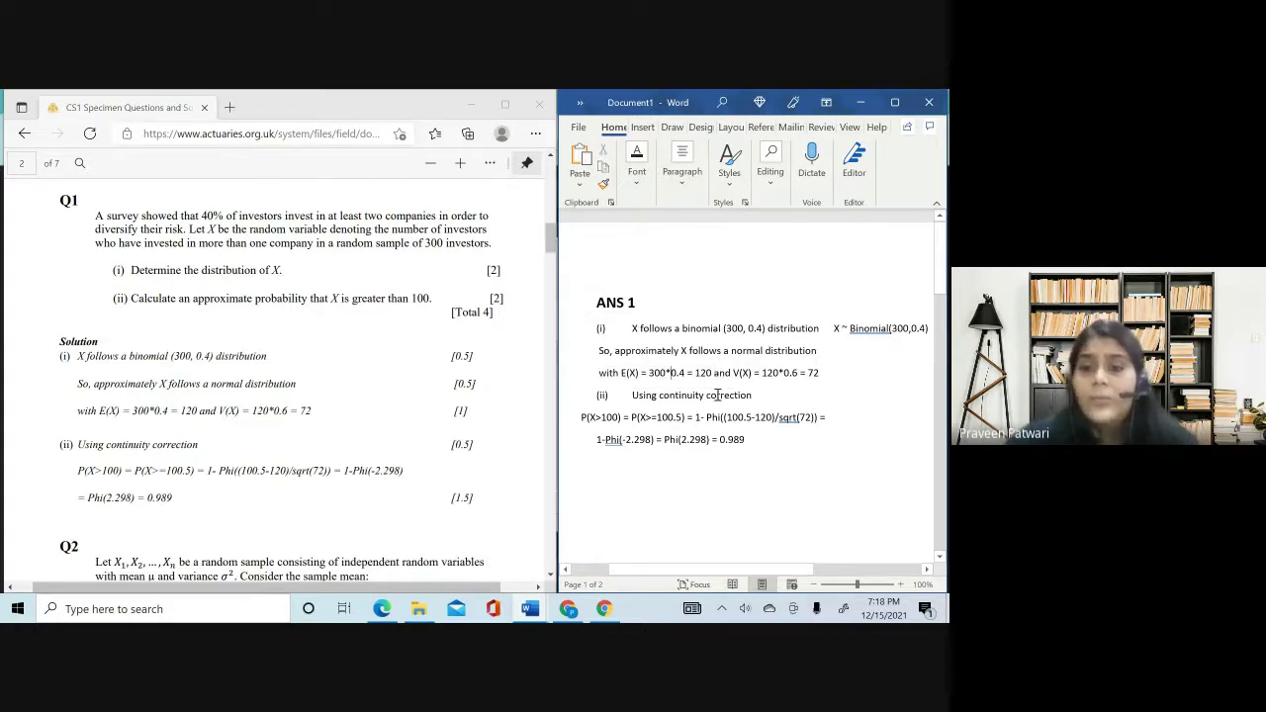
pyautogui.press('BackSpace')
pyautogui.write('x')
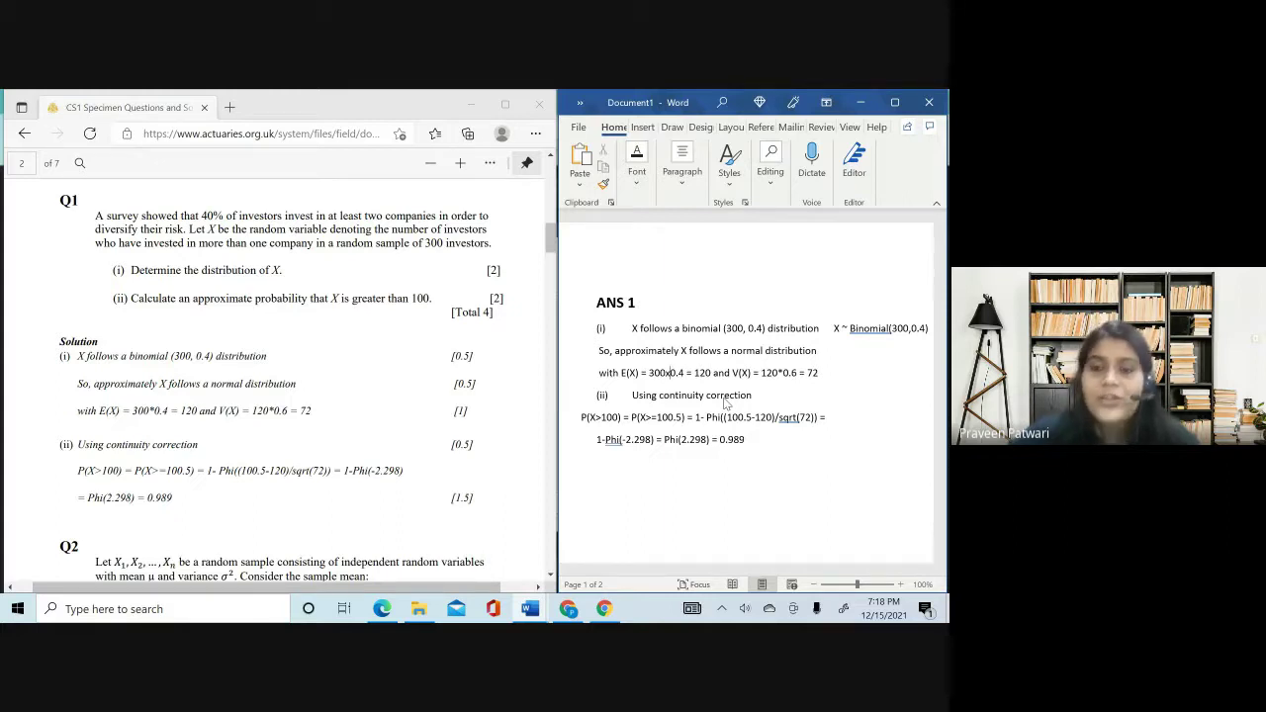
pyautogui.press('BackSpace')
pyautogui.write('*')
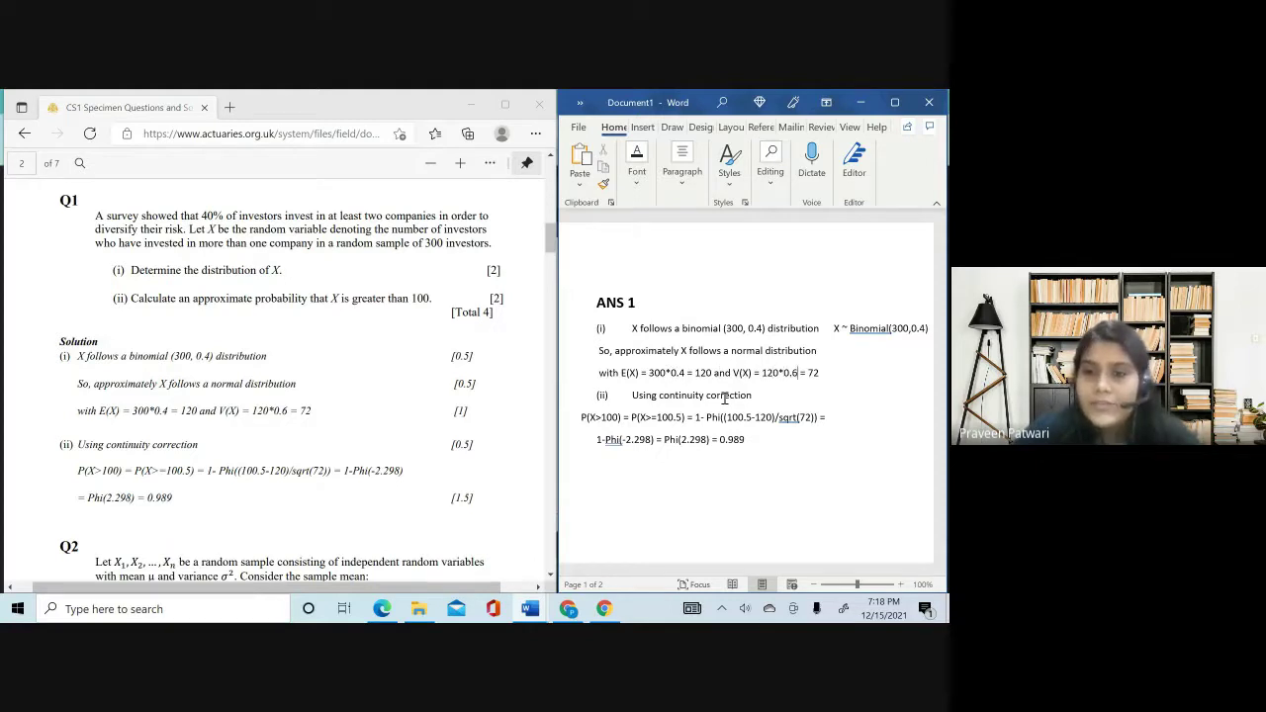
# - Insert a line reading "X approx. follows N(120,72)" below the E(X) and V(X) working in part (i)
pyautogui.press('End')
pyautogui.press('Return')
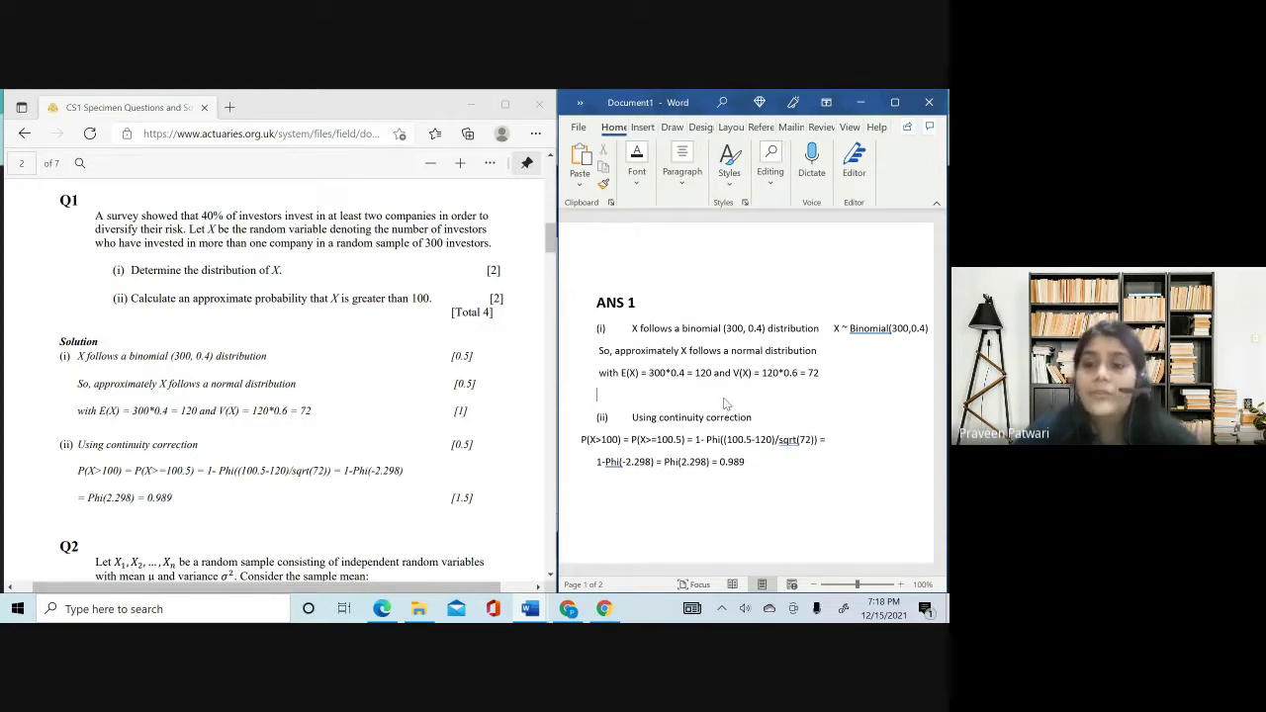
pyautogui.write('N')
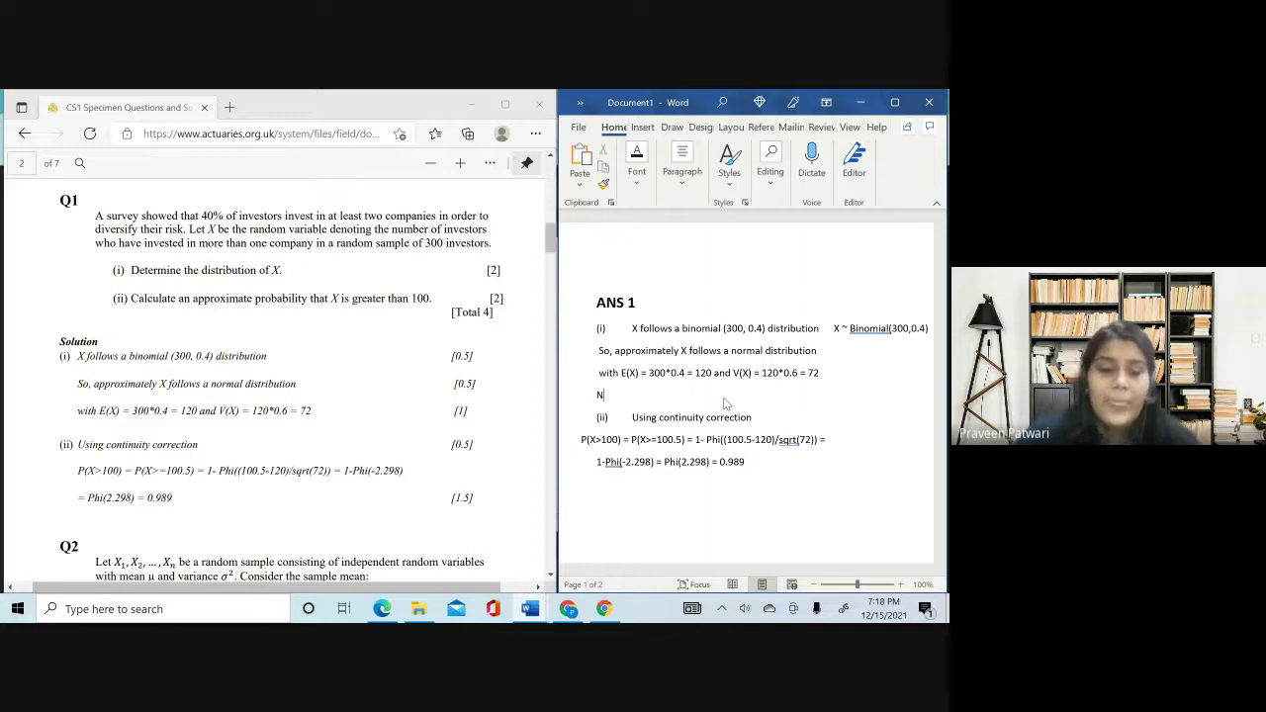
pyautogui.press('BackSpace')
pyautogui.write('X ')
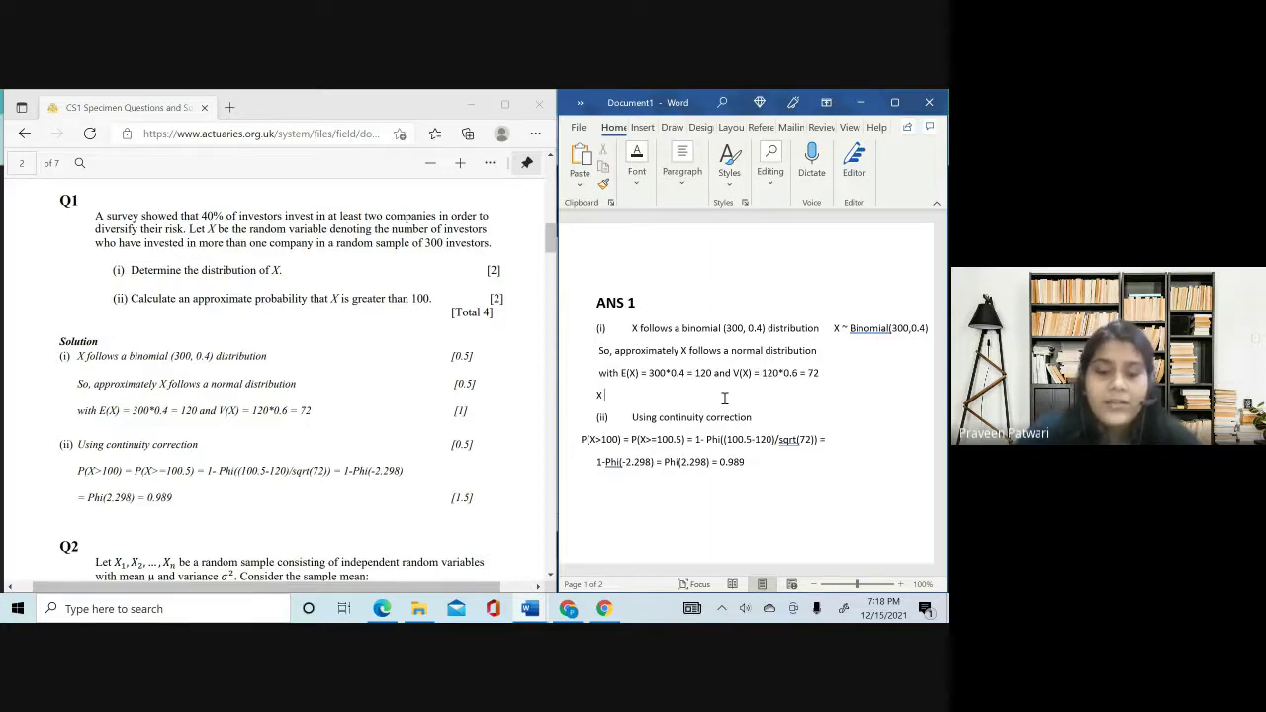
pyautogui.write('approx. fol')
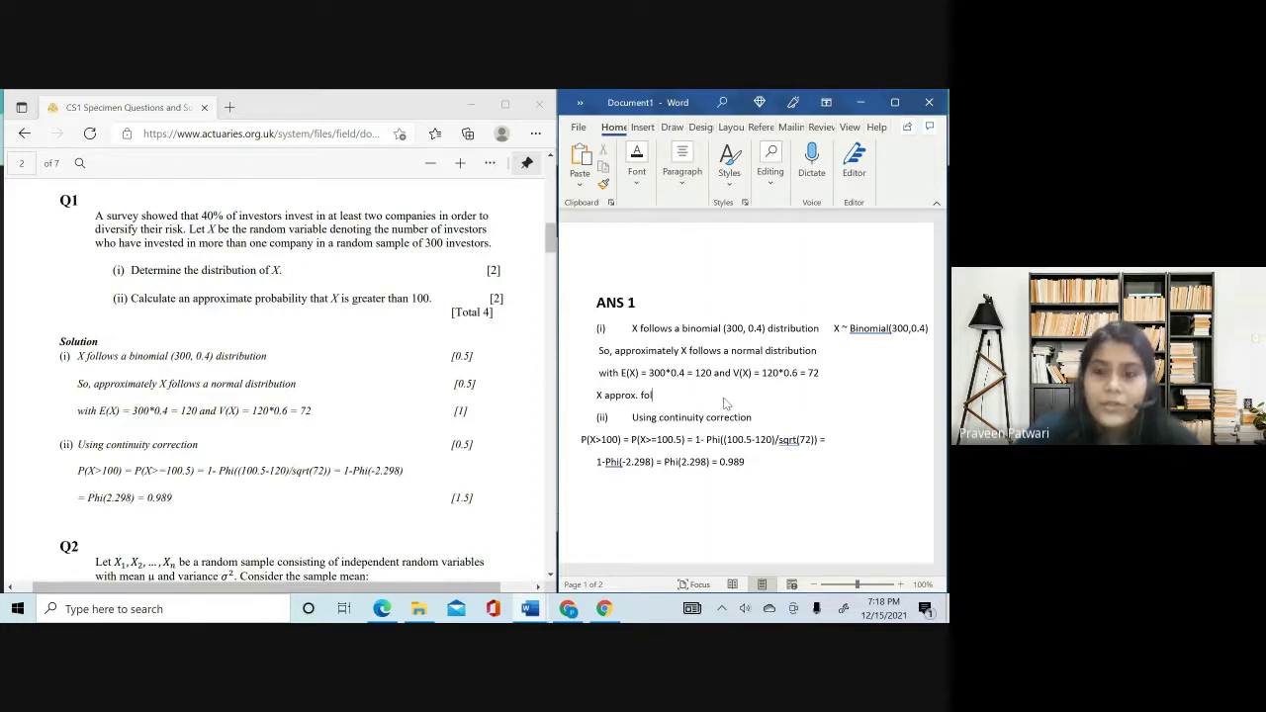
pyautogui.write('lows ')
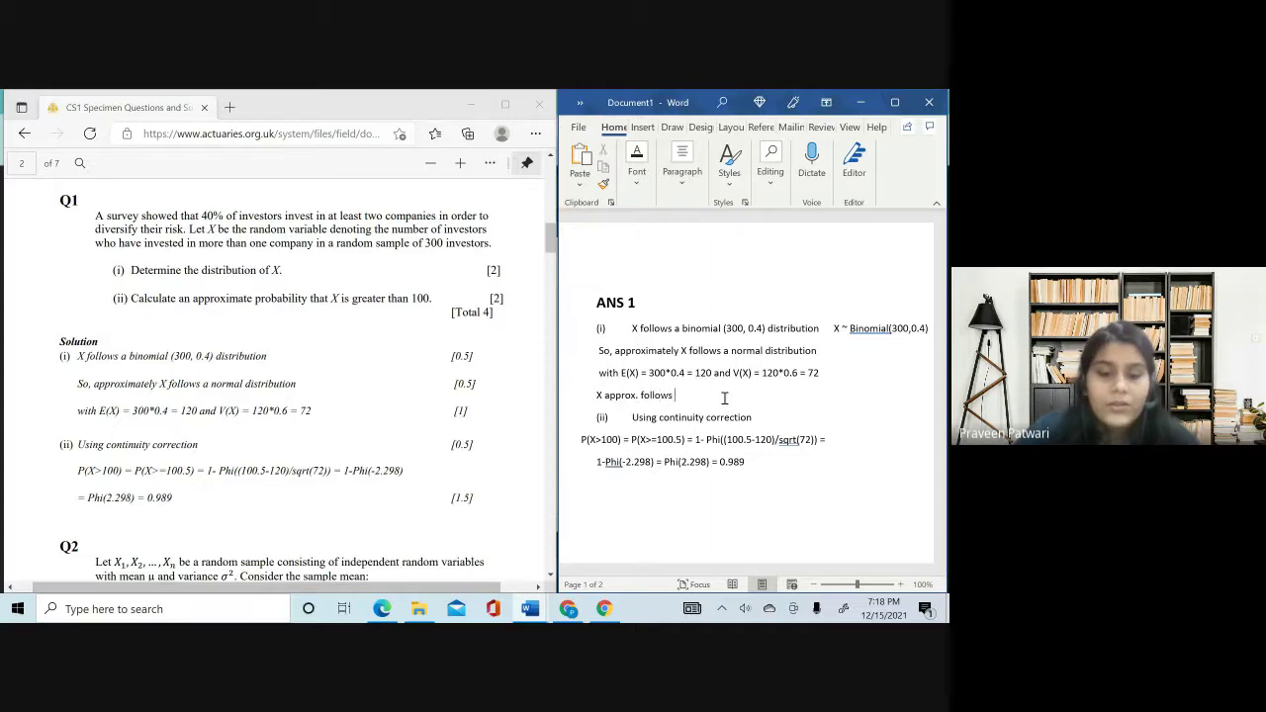
pyautogui.write('N(120')
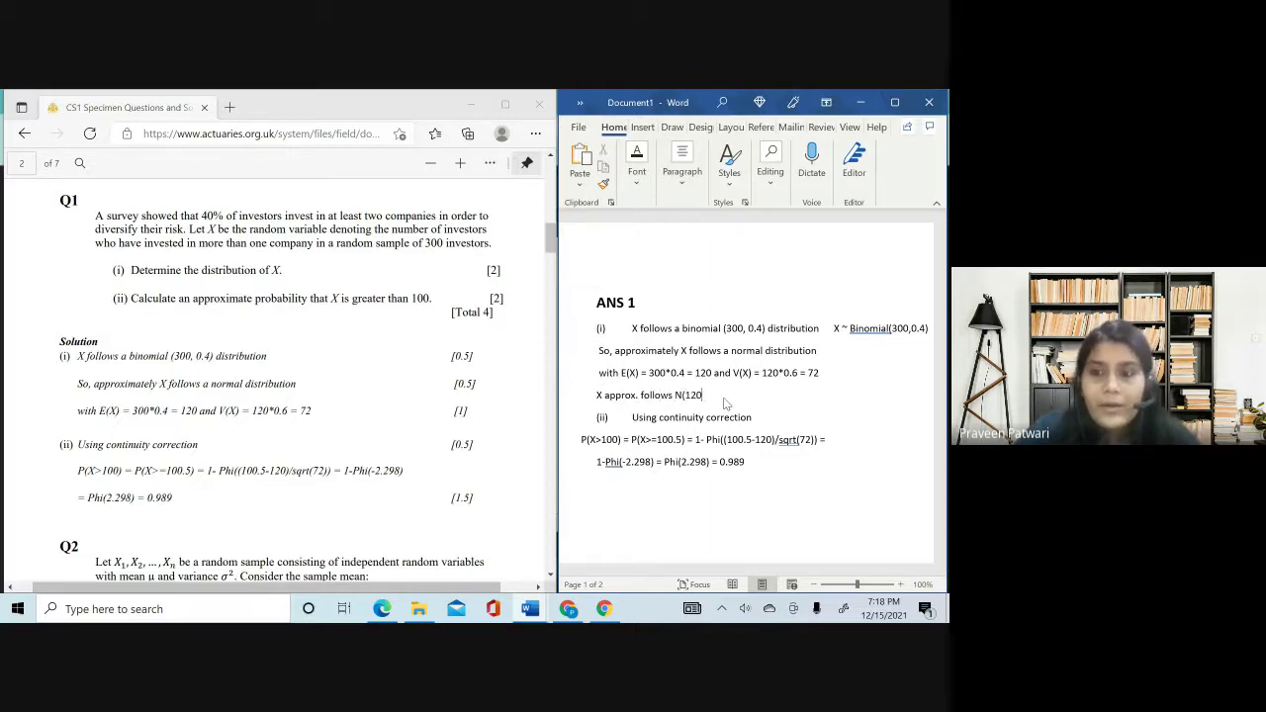
pyautogui.write(',72)')
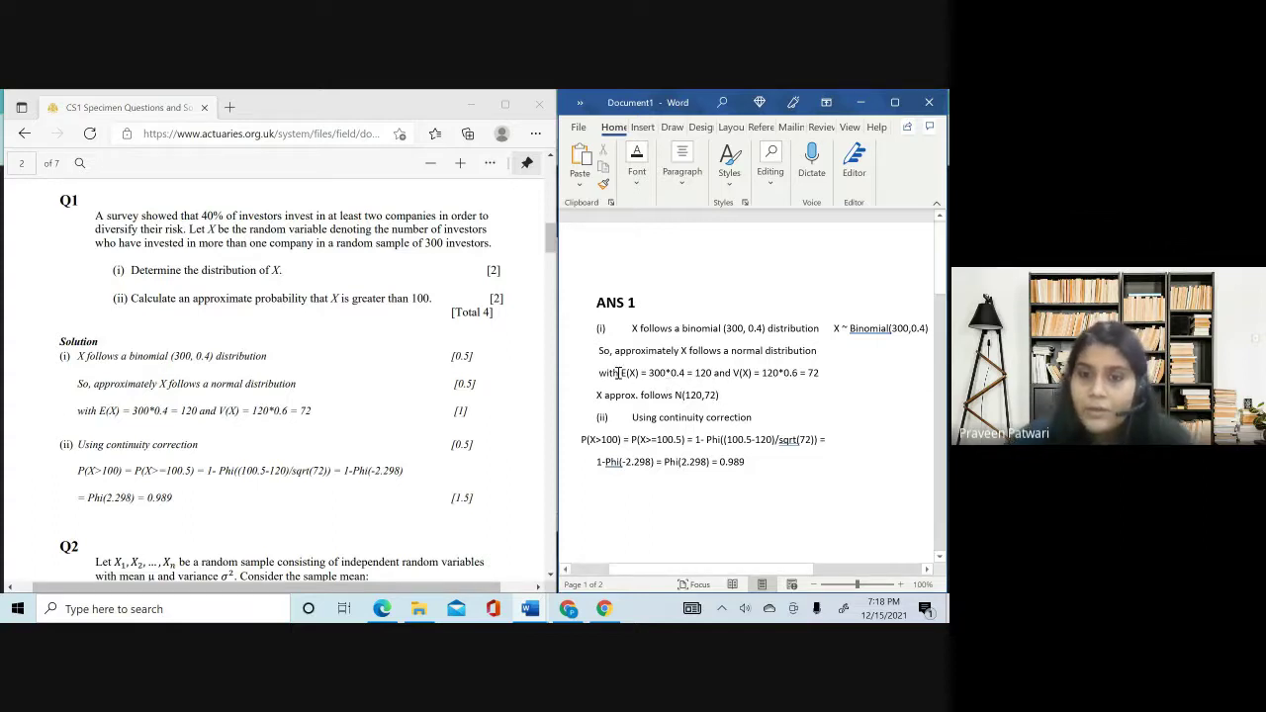
# - Highlight the E(X) and V(X) working and the N(120,72) line to compare the two
pyautogui.moveTo(620, 373); pyautogui.dragTo(822, 372)
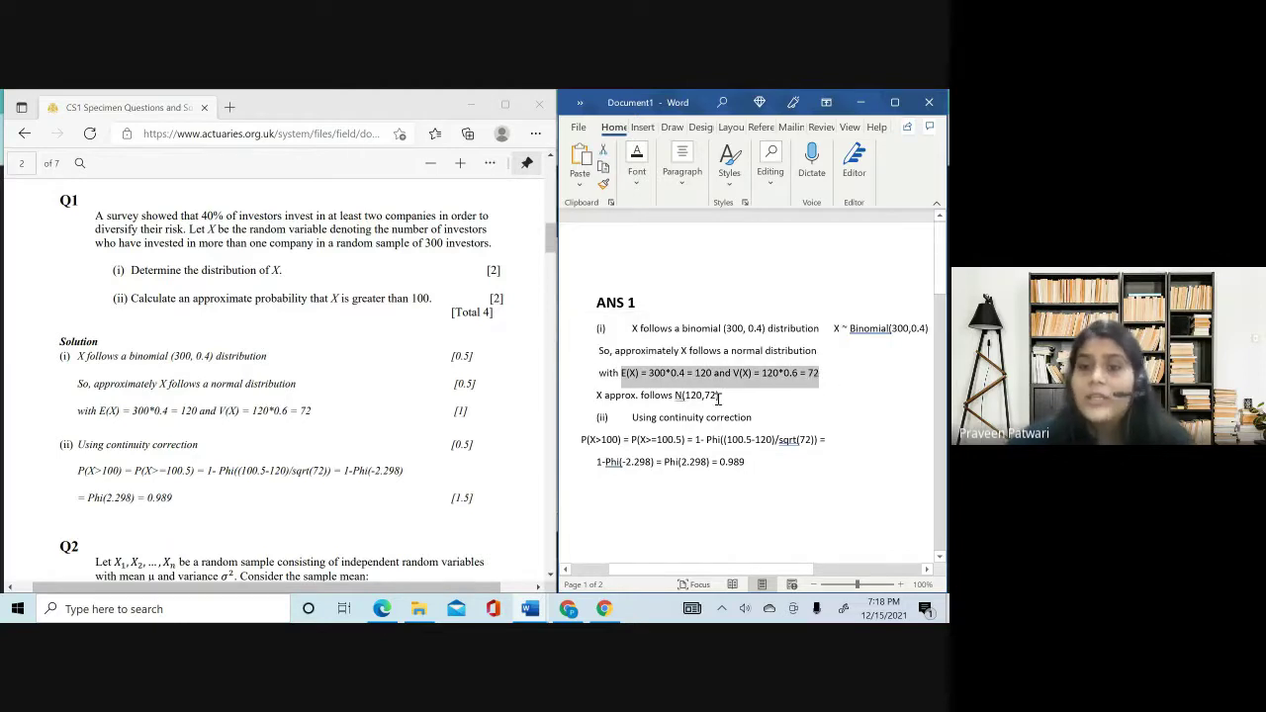
pyautogui.moveTo(720, 396); pyautogui.dragTo(589, 396)
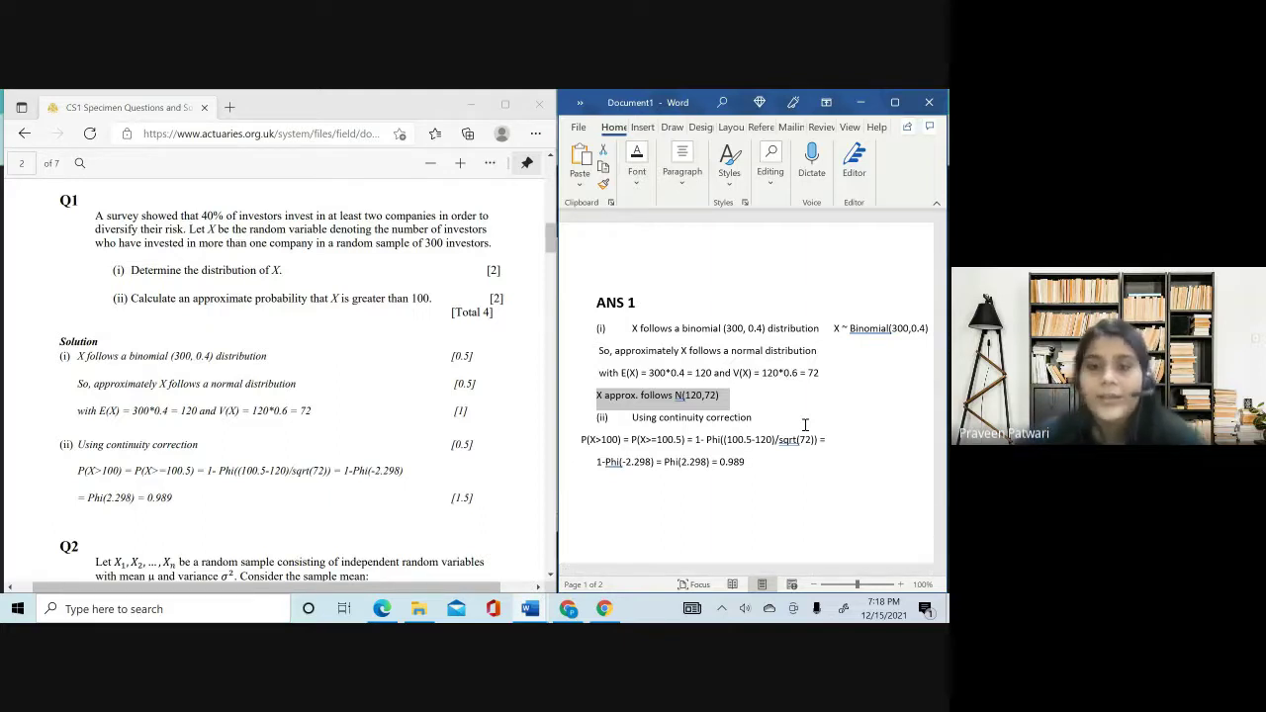
pyautogui.click(739, 462)
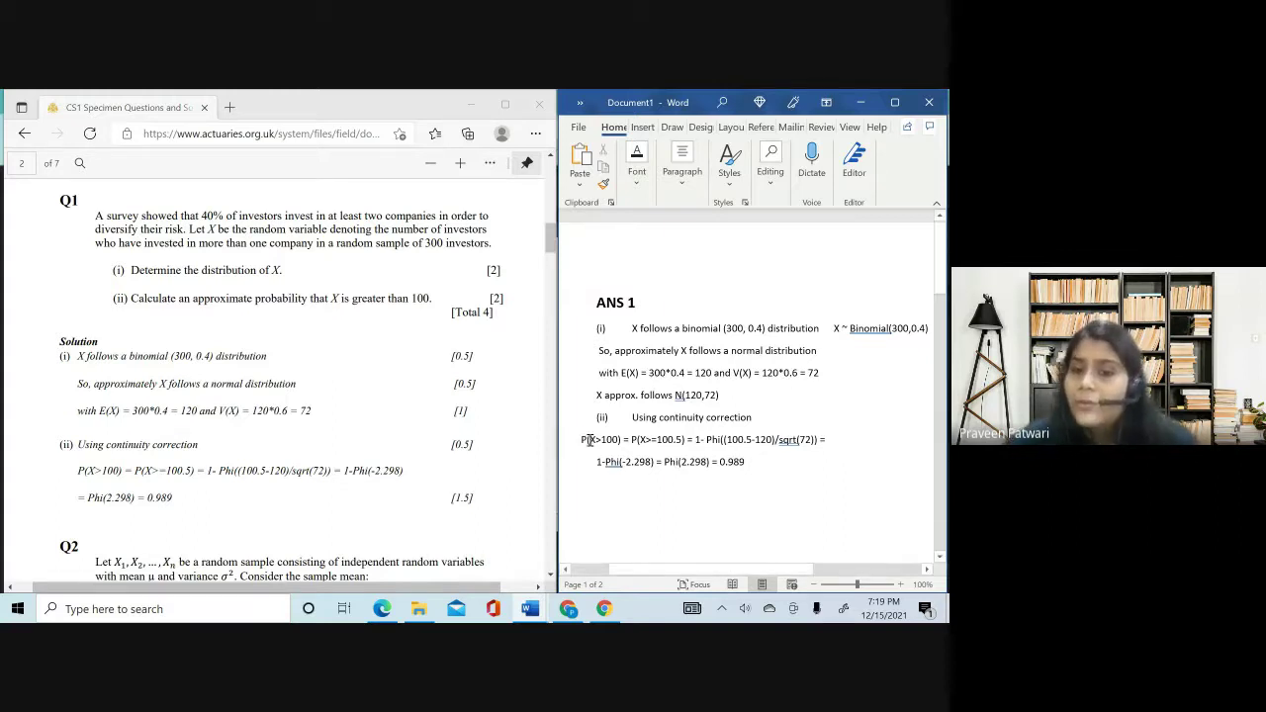
# - Try building P(X>=100.5) in part (ii) from a copy of P(X>100) pasted after the first equals sign
pyautogui.moveTo(589, 439); pyautogui.dragTo(618, 443)
pyautogui.hotkey('ctrl', 'c')
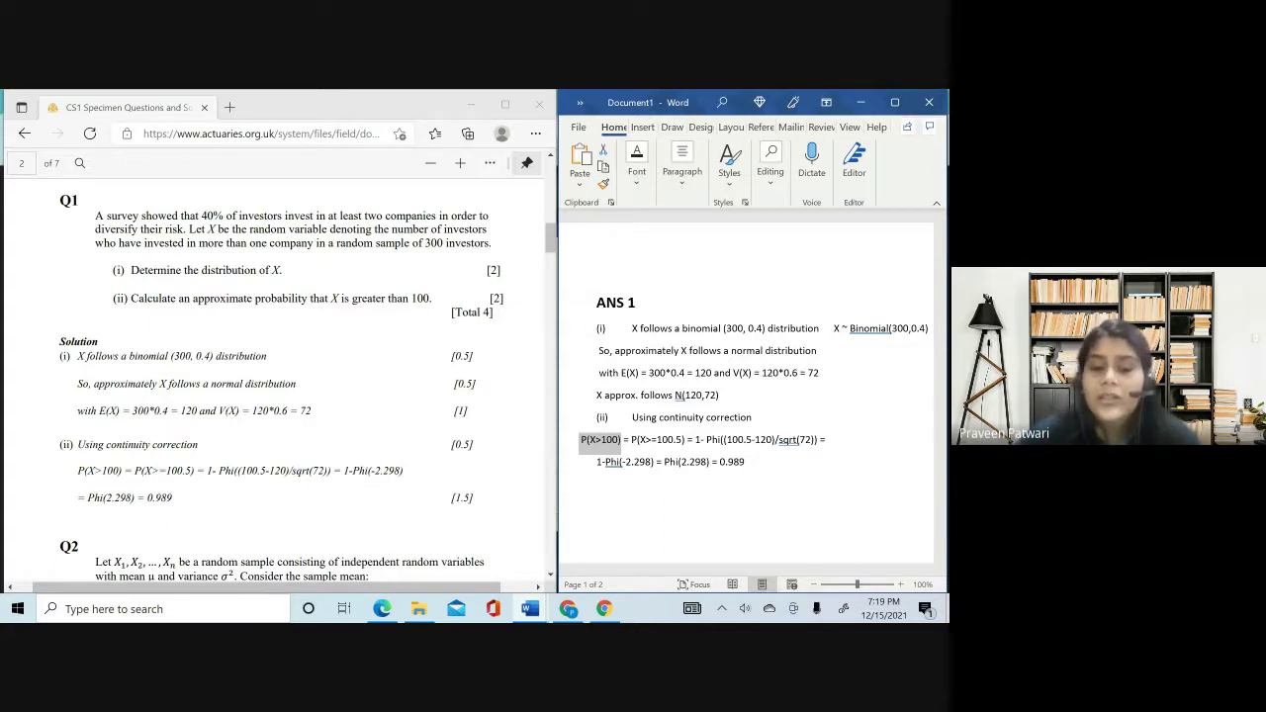
pyautogui.click(621, 439)
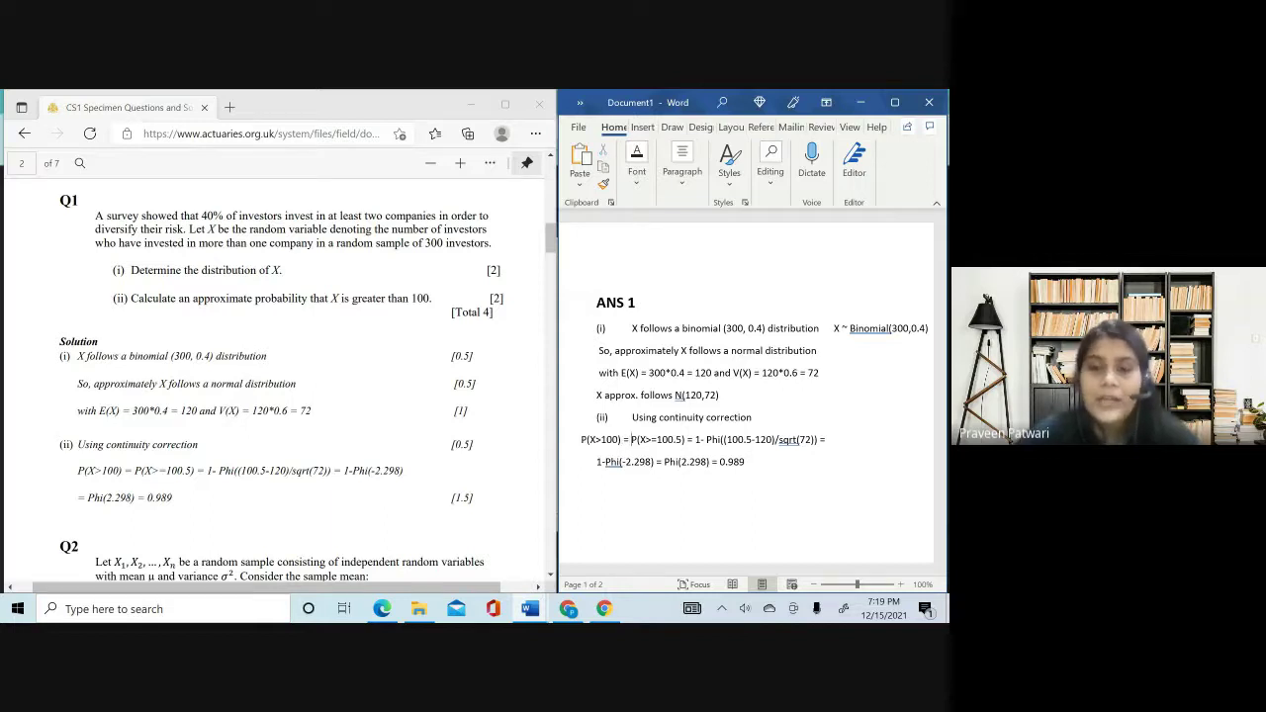
pyautogui.hotkey('ctrl', 'v')
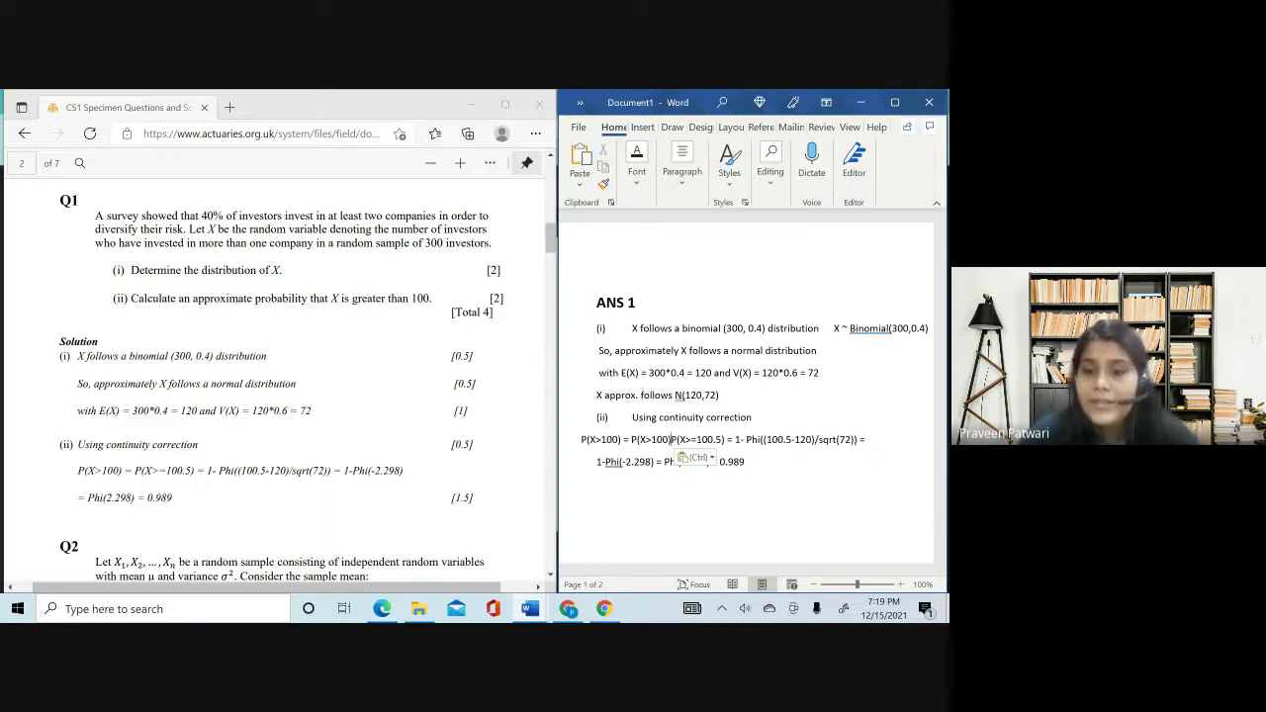
pyautogui.press('Left')
pyautogui.write('.5) ')
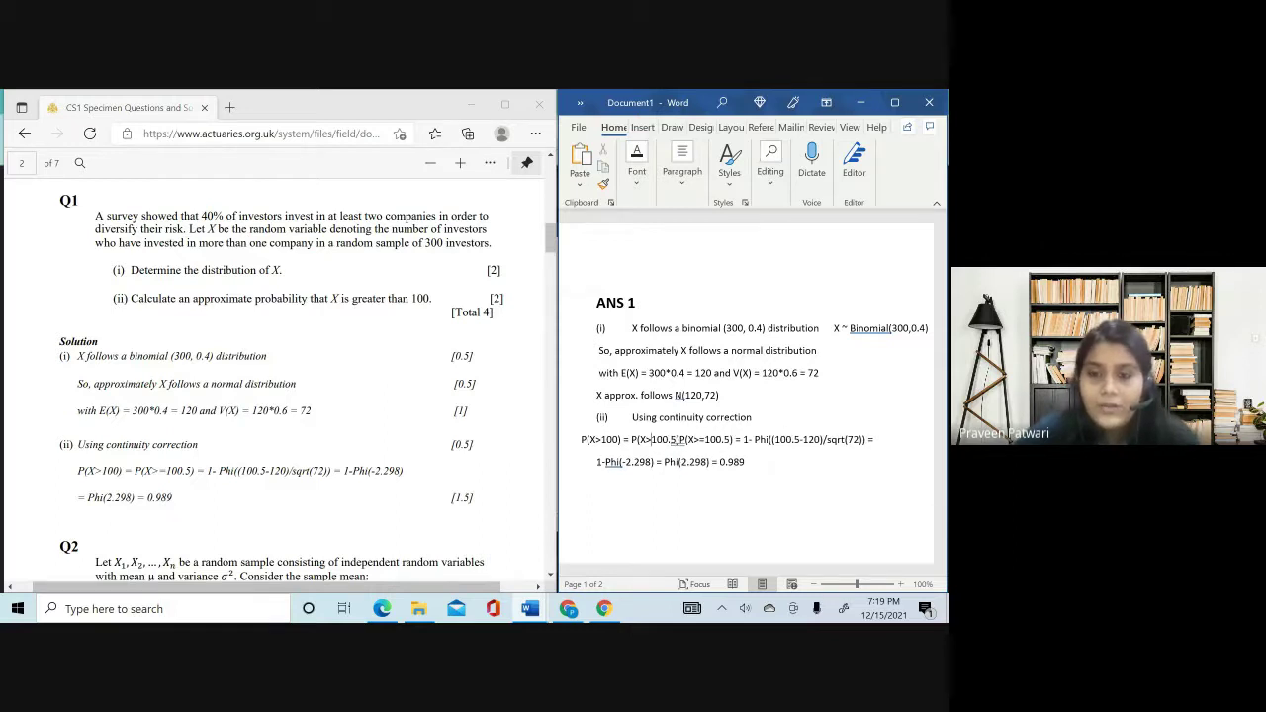
pyautogui.write('=')
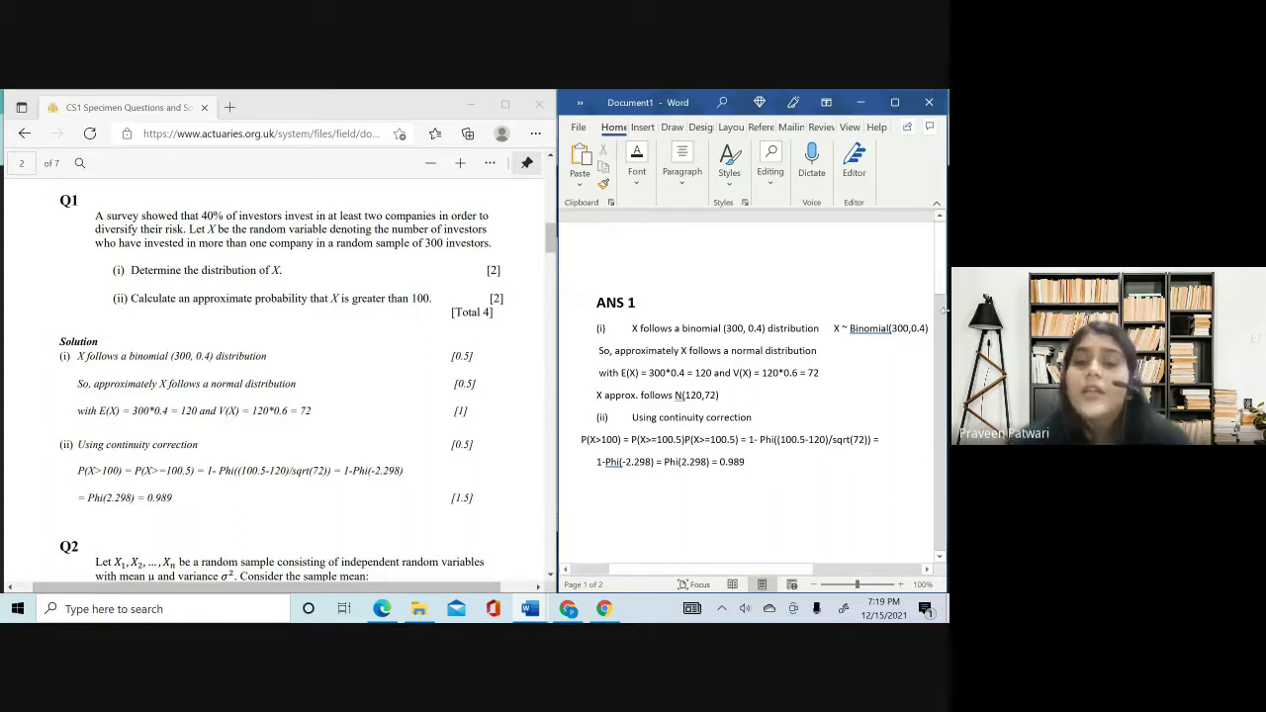
# - Delete the duplicated P(X>=100.5) term from the part (ii) calculation
pyautogui.click(684, 442)
pyautogui.press('BackSpace')
pyautogui.press('BackSpace')
pyautogui.press('BackSpace')
pyautogui.press('BackSpace')
pyautogui.press('BackSpace')
pyautogui.press('BackSpace')
pyautogui.press('BackSpace')
pyautogui.press('BackSpace')
pyautogui.press('BackSpace')
pyautogui.press('BackSpace')
pyautogui.press('BackSpace')
pyautogui.press('BackSpace')
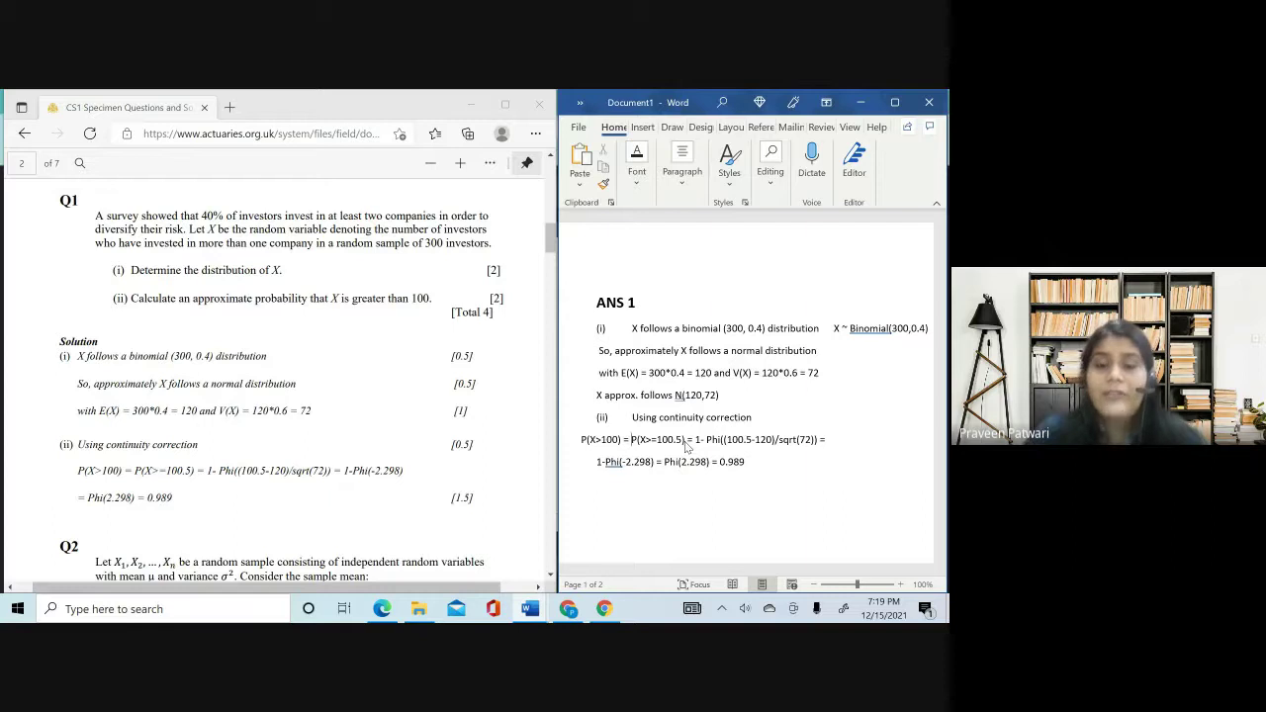
# - Highlight the Phi notation in the part (ii) calculation and review how it is written
pyautogui.click(706, 440)
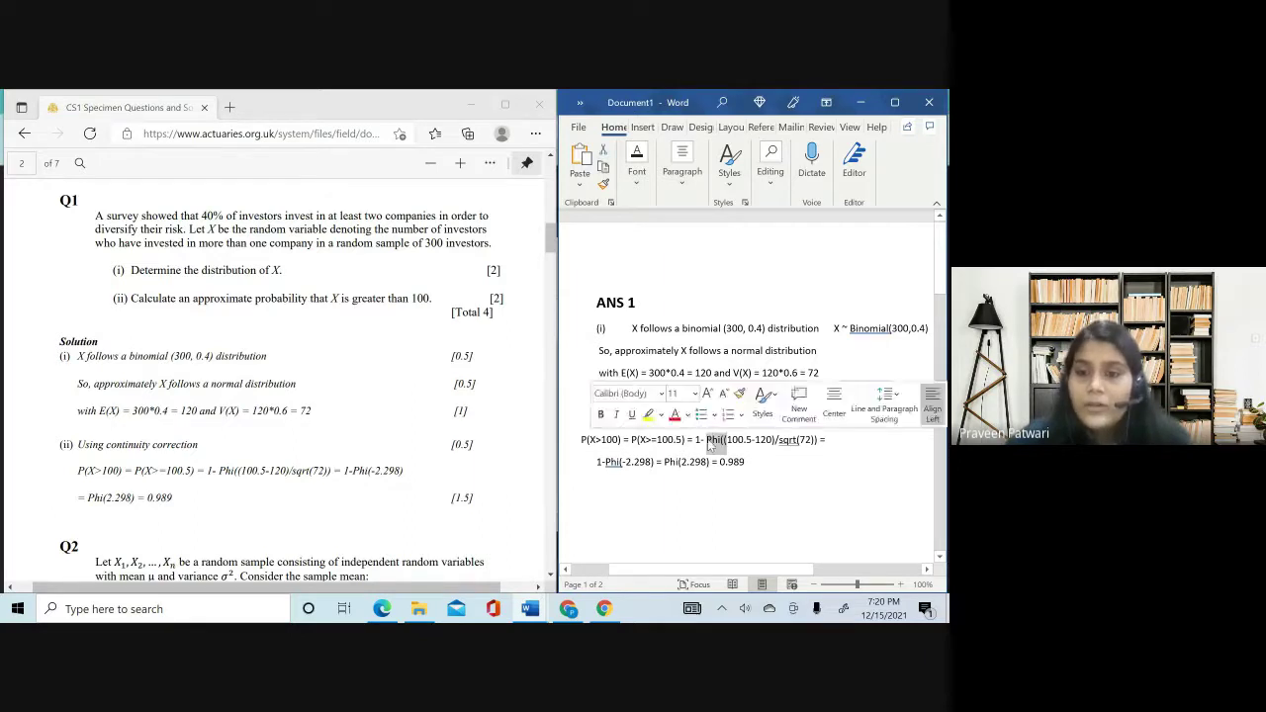
pyautogui.click(768, 464)
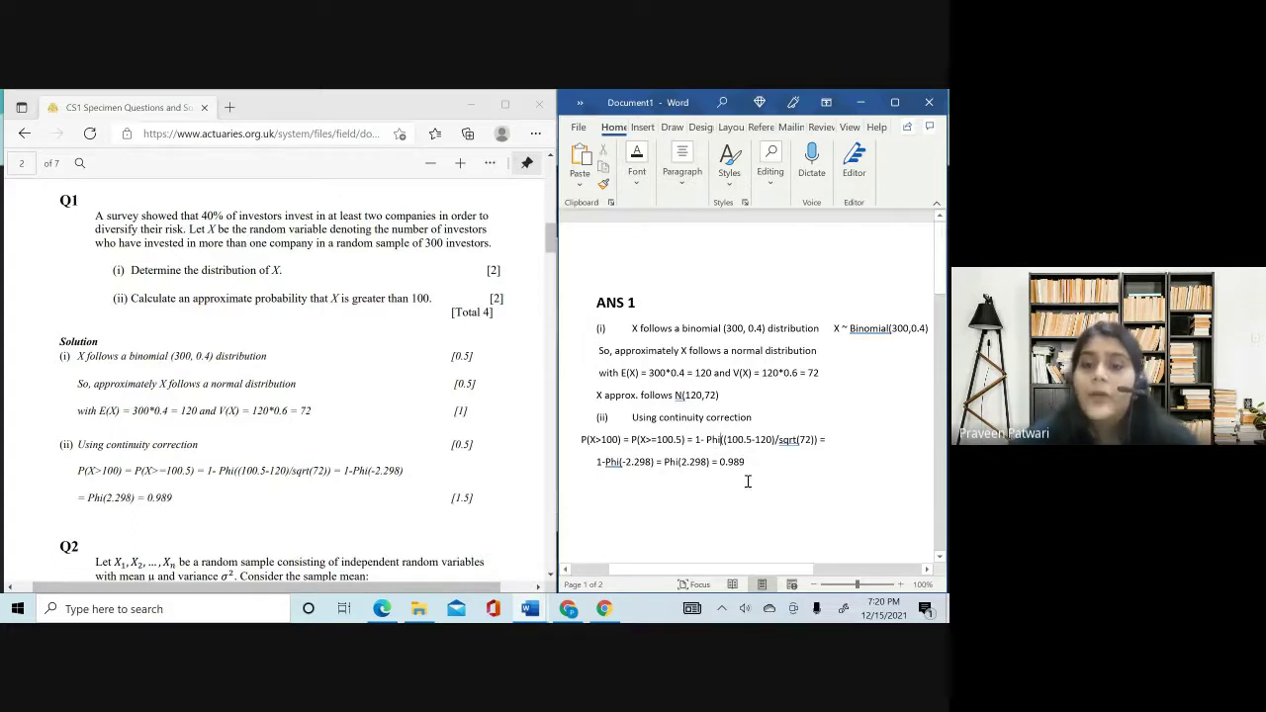
pyautogui.write('(')
# - Widen the document window and open the full symbol library with the insertion point after 0.989
pyautogui.click(802, 464)
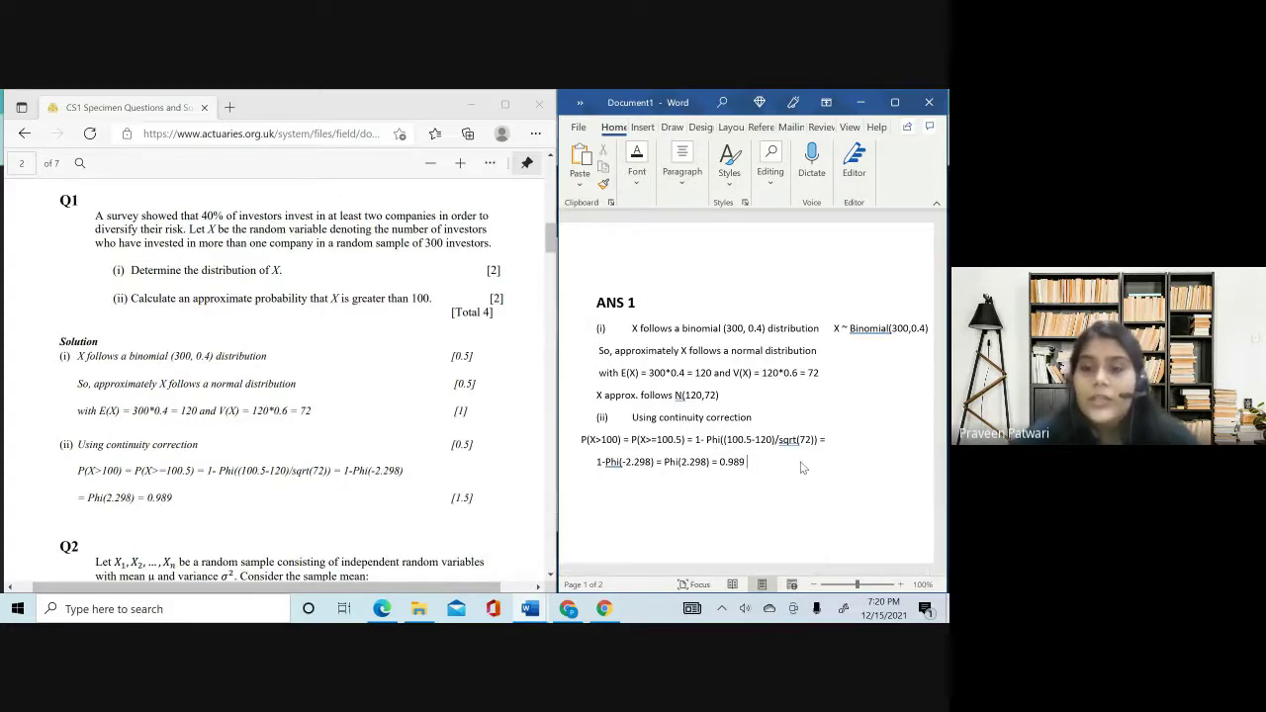
pyautogui.click(643, 129)
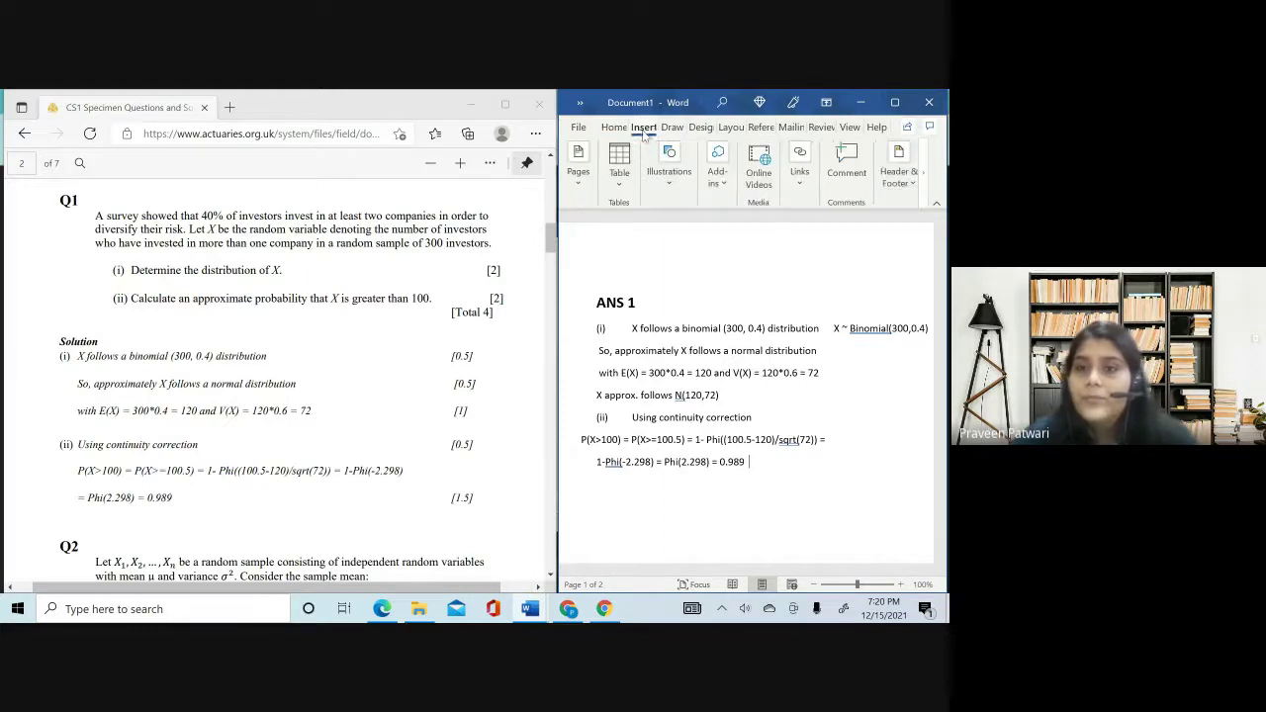
pyautogui.click(678, 190)
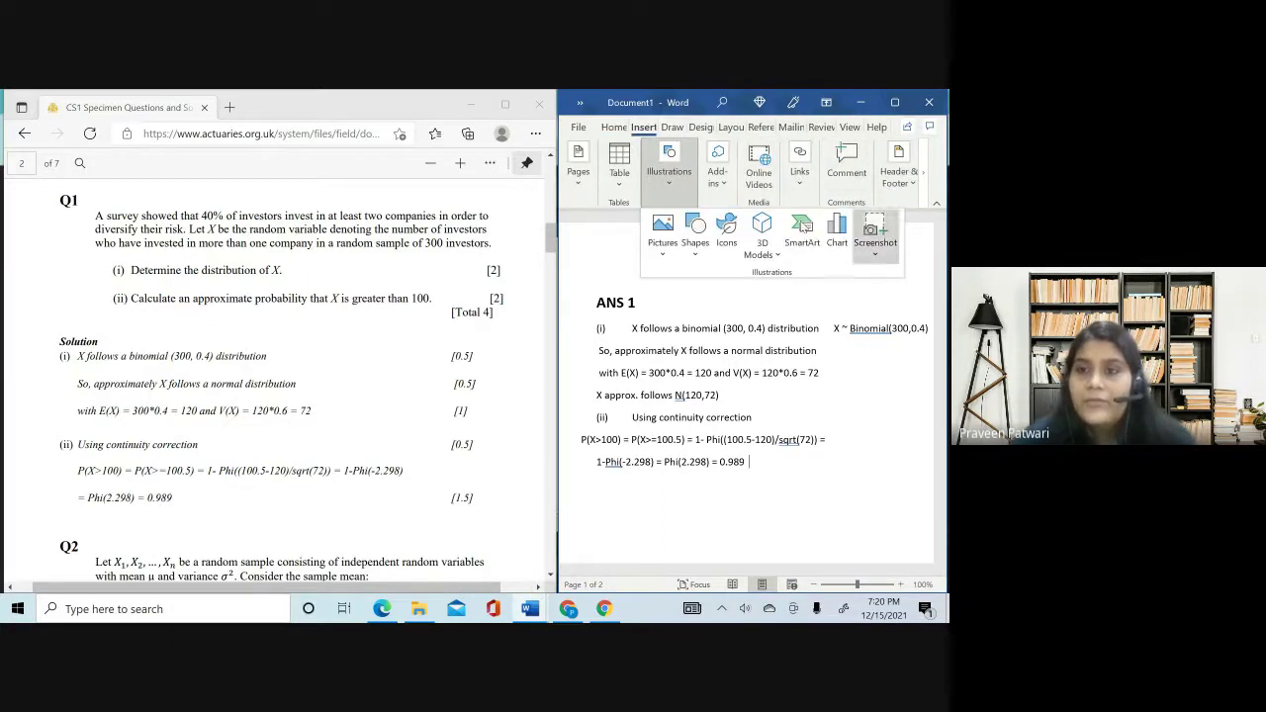
pyautogui.click(669, 170)
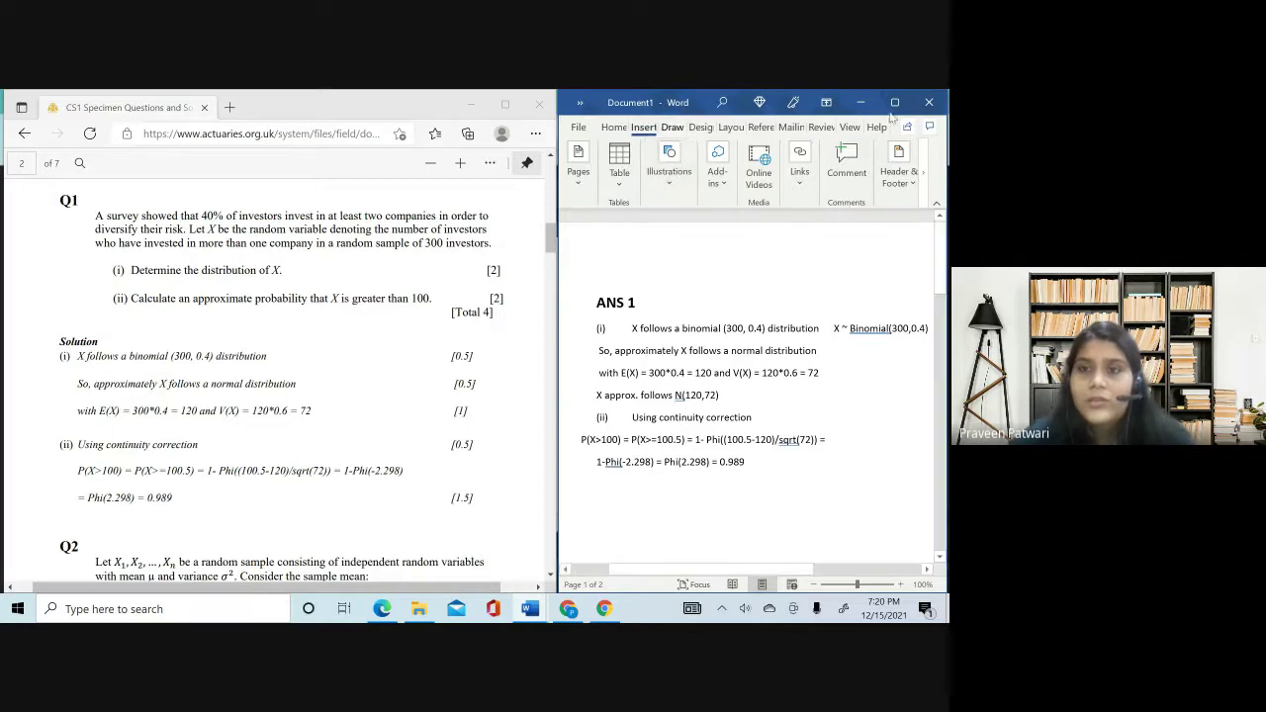
pyautogui.moveTo(557, 163); pyautogui.dragTo(404, 171)
pyautogui.click(828, 163)
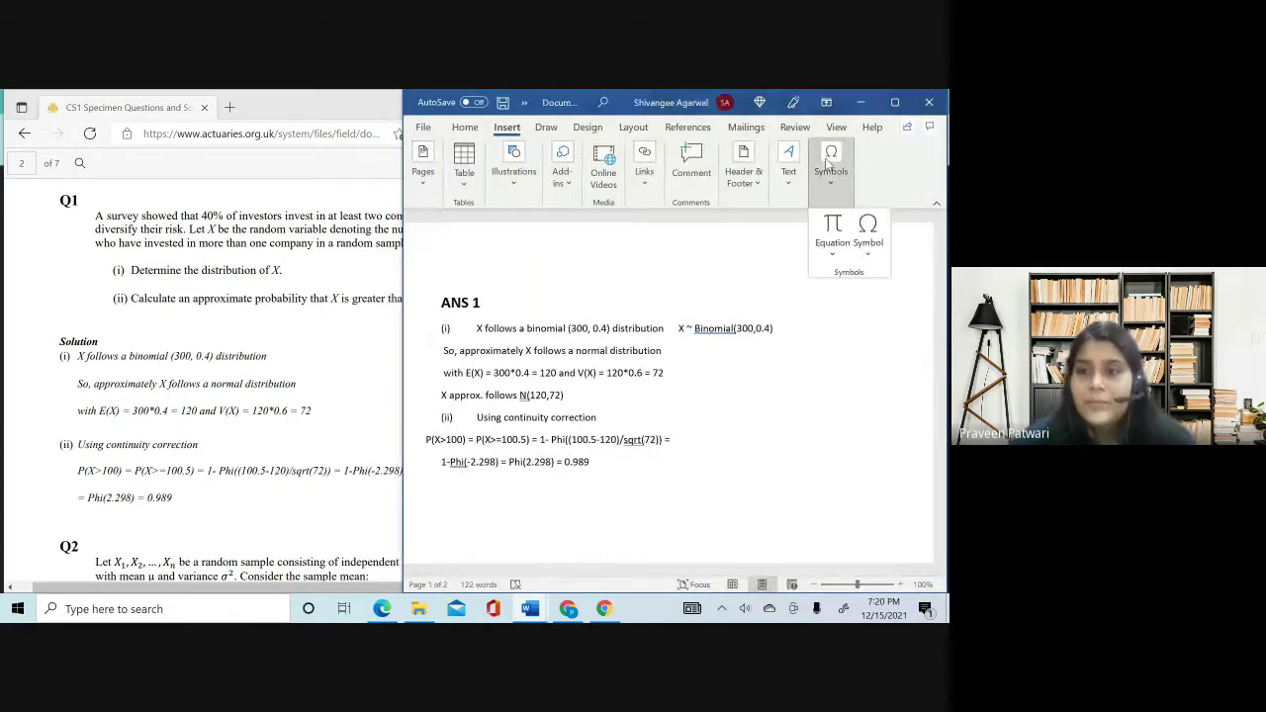
pyautogui.click(880, 243)
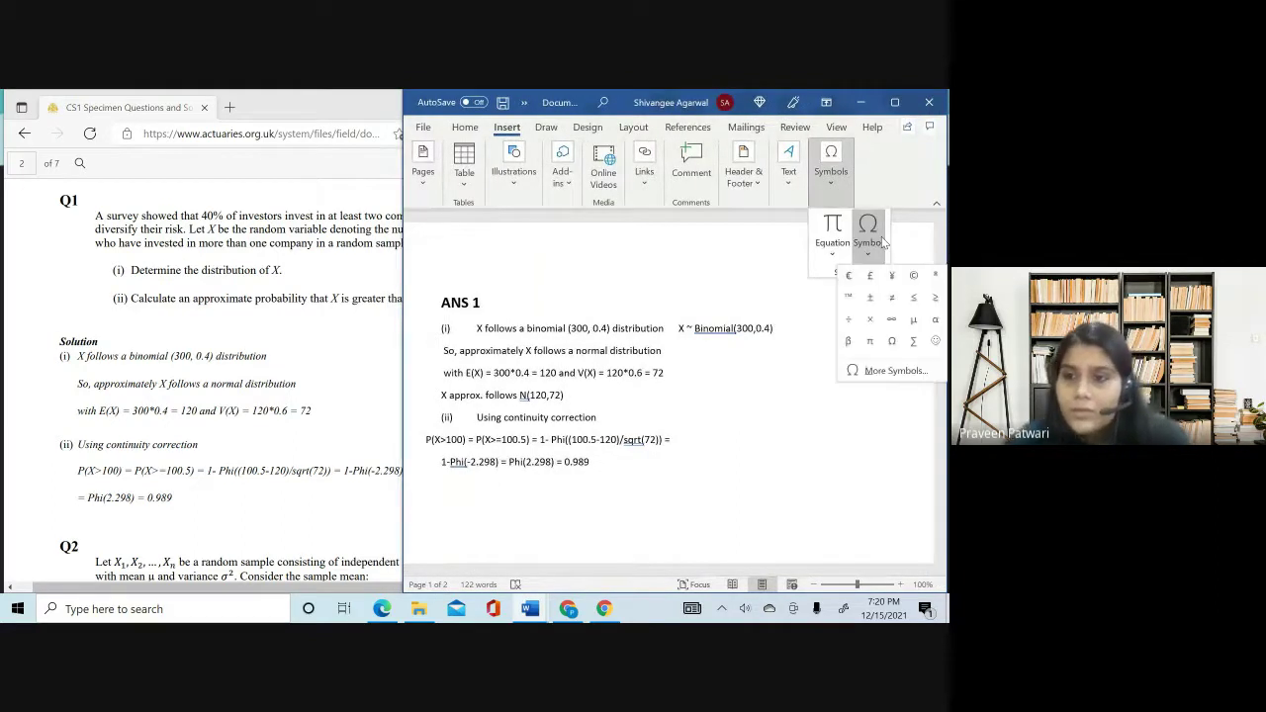
pyautogui.click(870, 371)
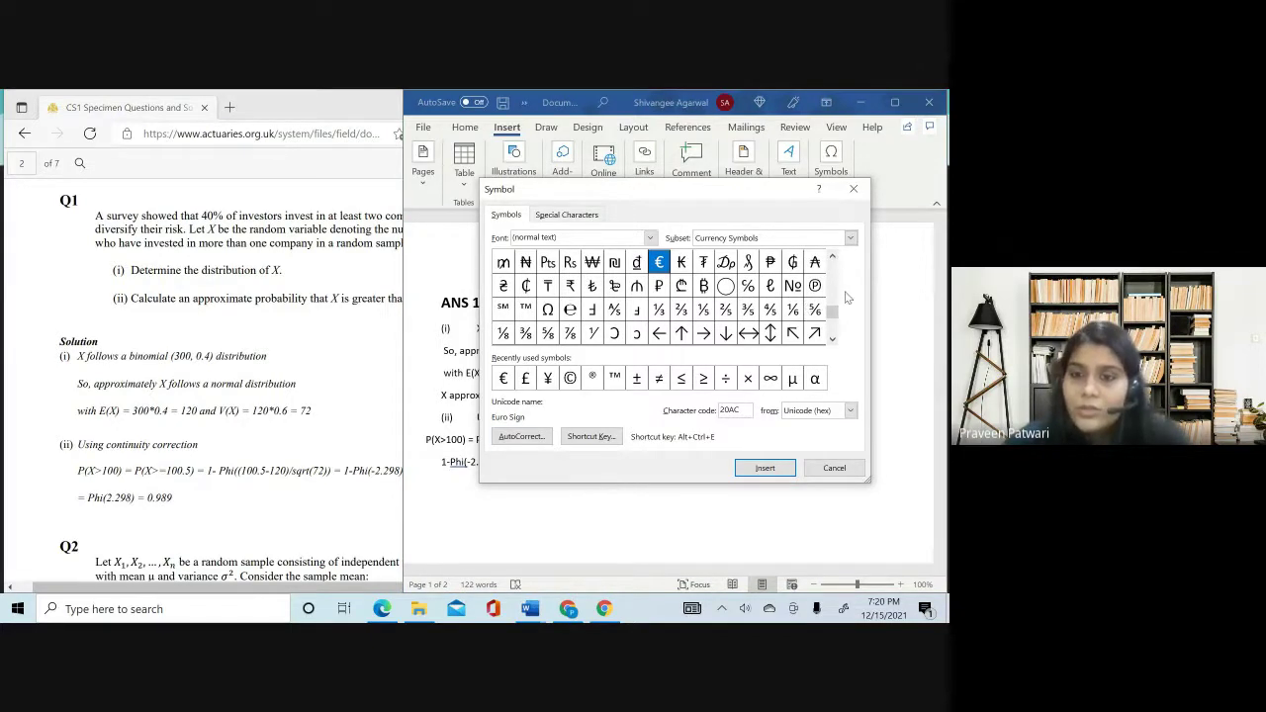
# - Look through the Greek Extended symbol subset and the characters preceding it for a Phi symbol
pyautogui.click(737, 238)
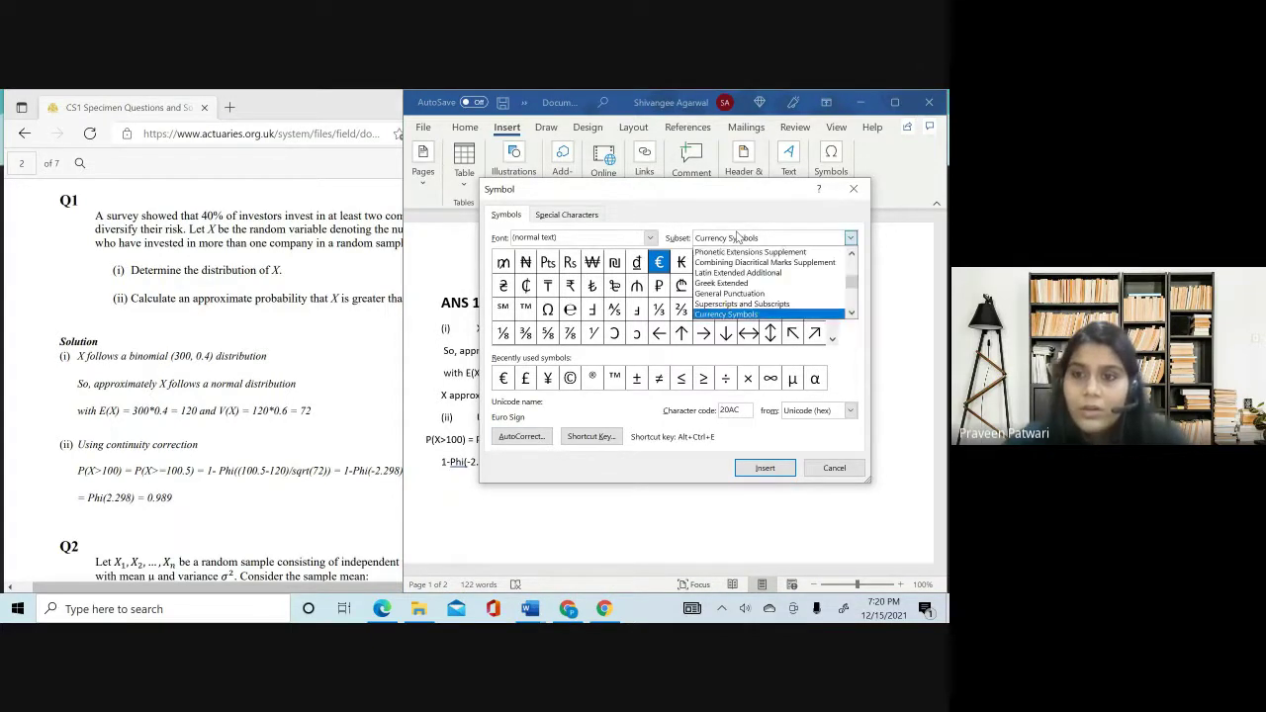
pyautogui.click(756, 284)
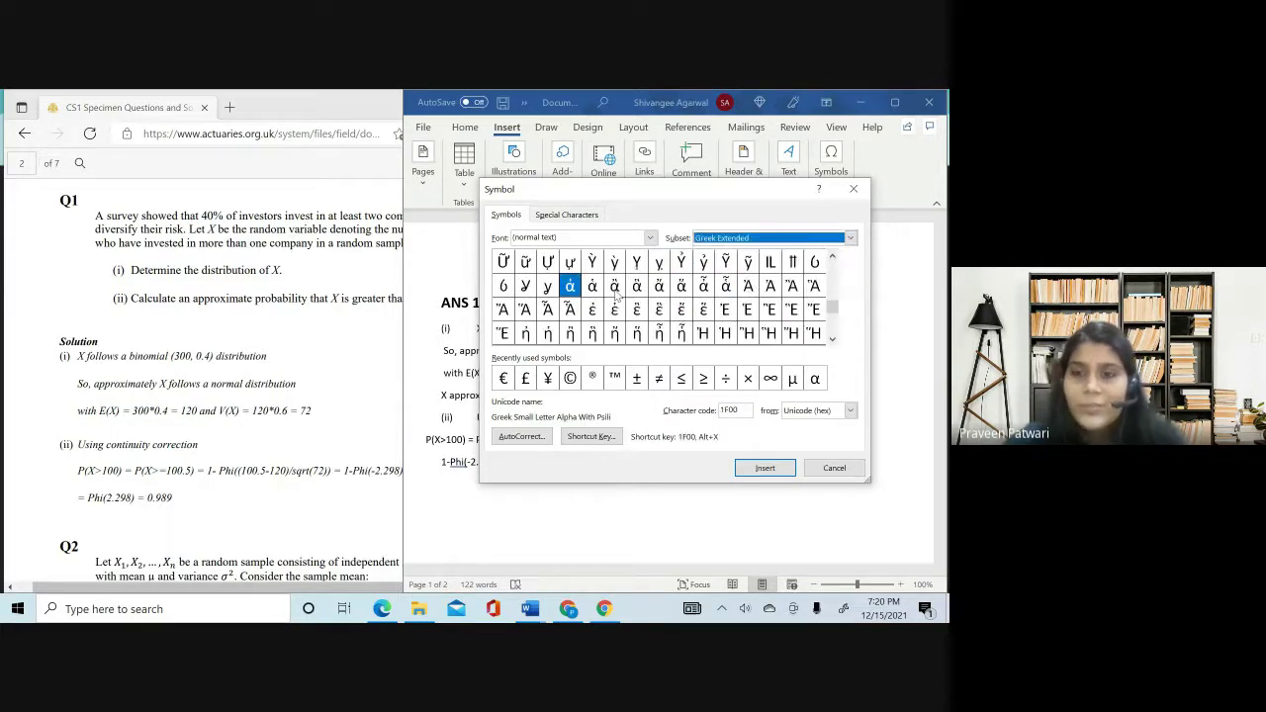
pyautogui.click(831, 256)
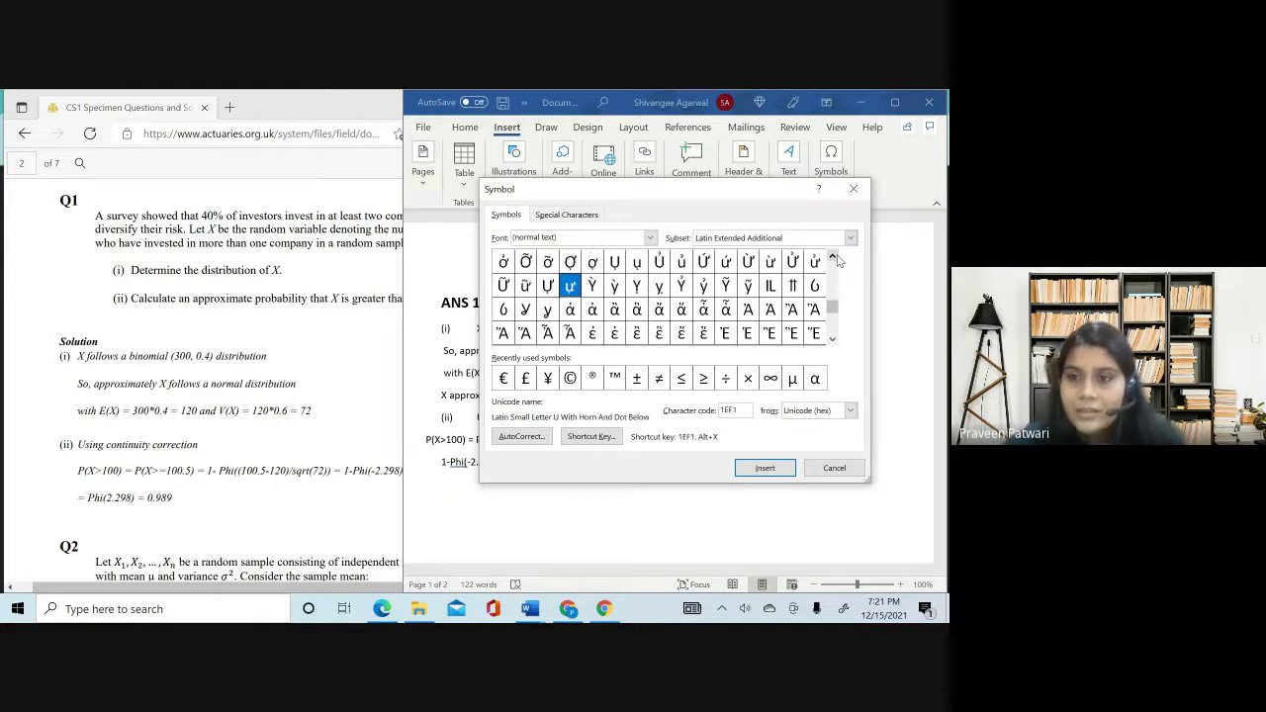
pyautogui.click(833, 257)
pyautogui.click(833, 257)
pyautogui.click(834, 257)
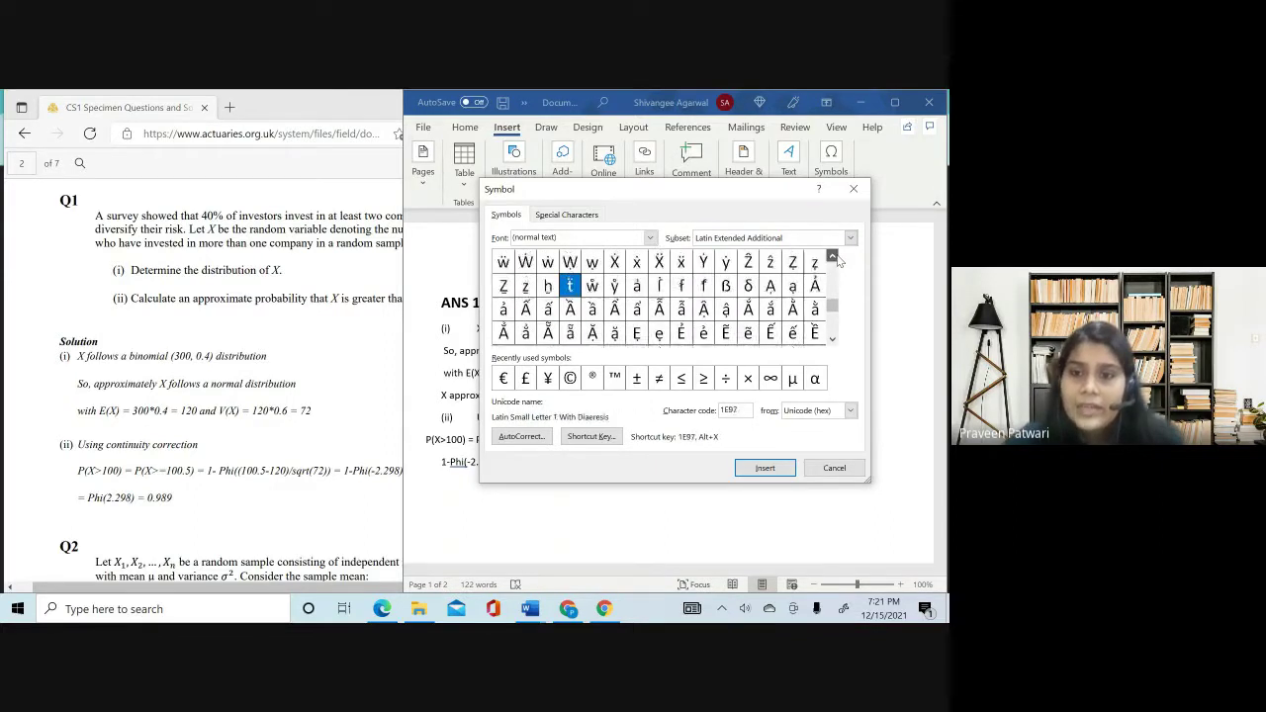
pyautogui.click(833, 258)
pyautogui.click(833, 257)
pyautogui.click(833, 258)
pyautogui.click(834, 257)
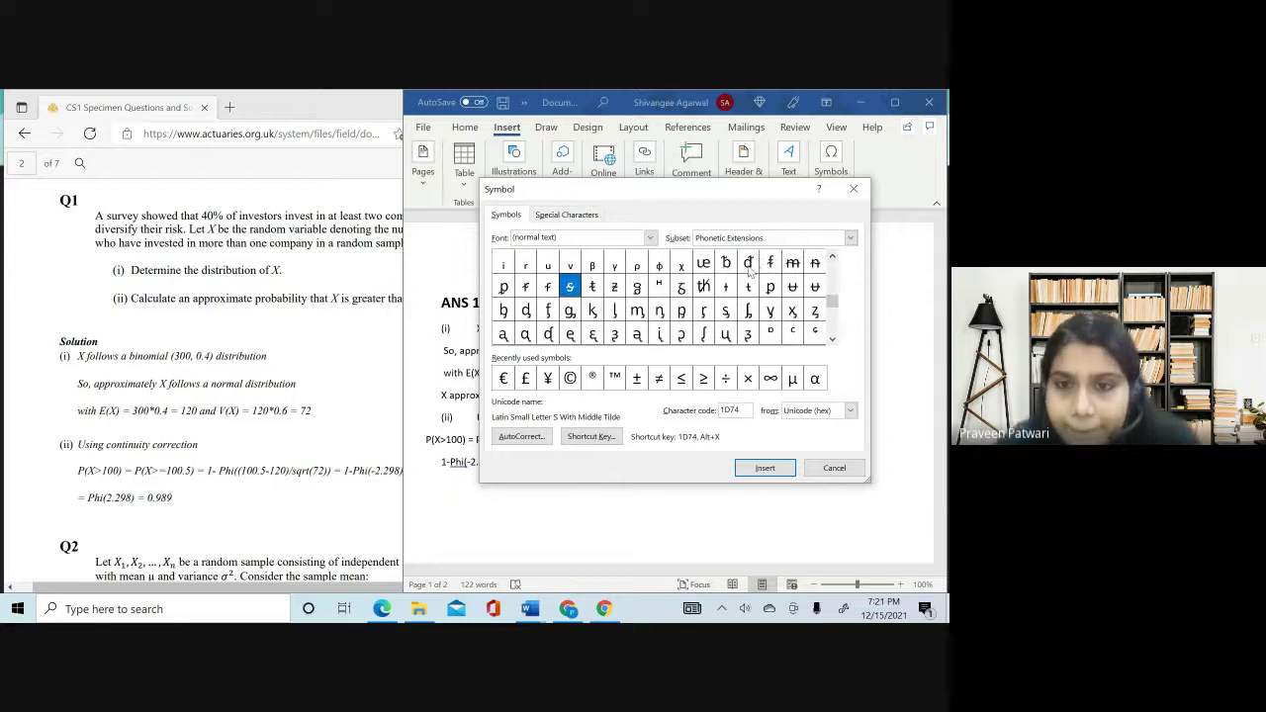
# - Switch the symbol subset to Greek and Coptic
pyautogui.click(724, 242)
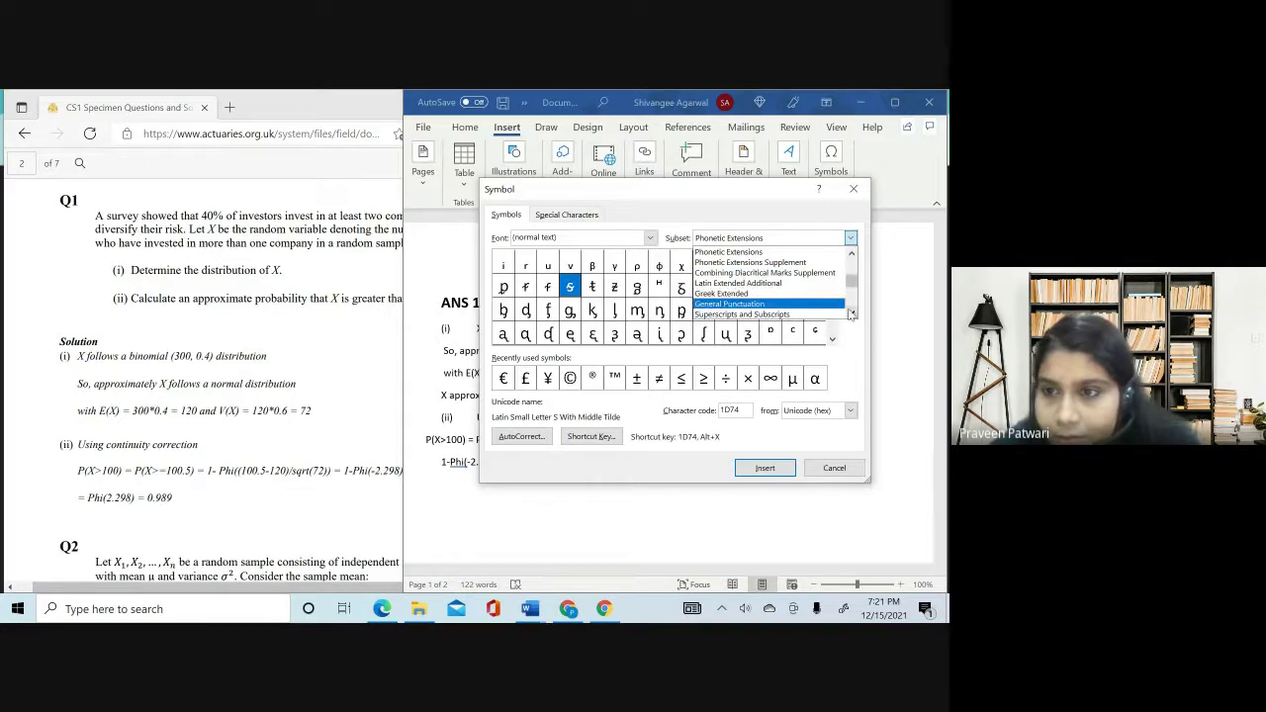
pyautogui.click(849, 254)
pyautogui.click(850, 254)
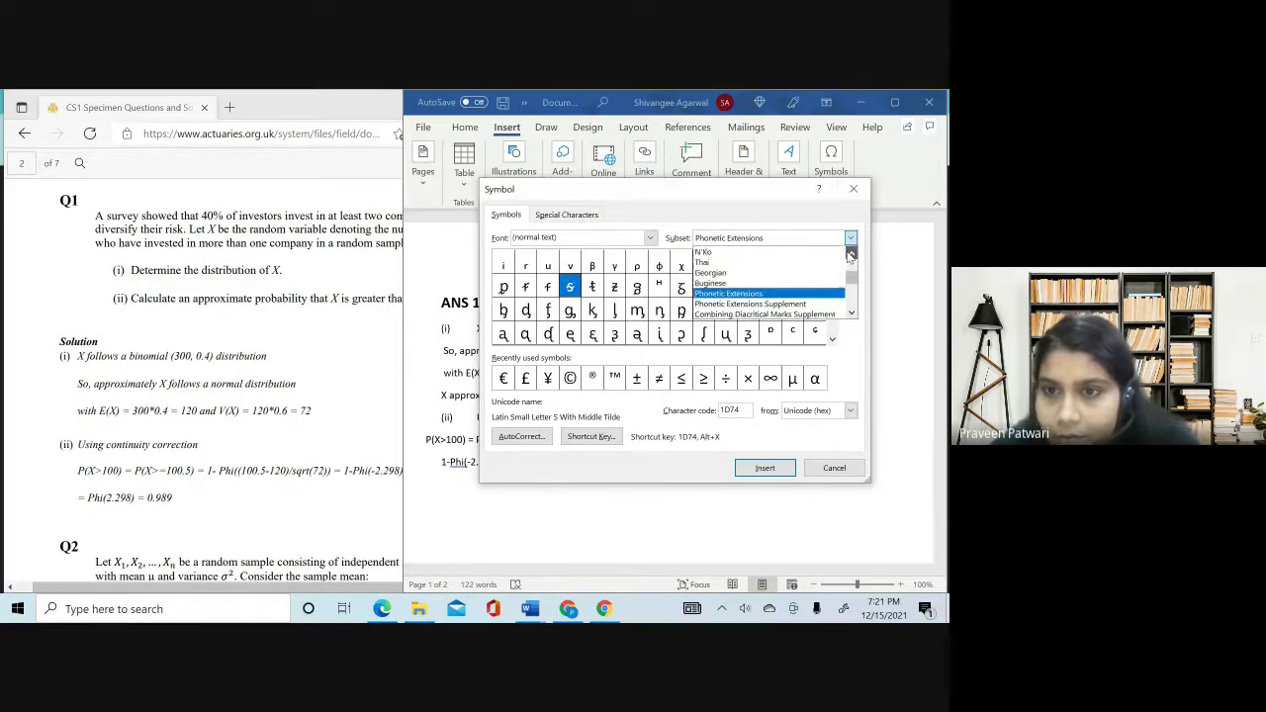
pyautogui.click(850, 254)
pyautogui.click(849, 254)
pyautogui.click(849, 254)
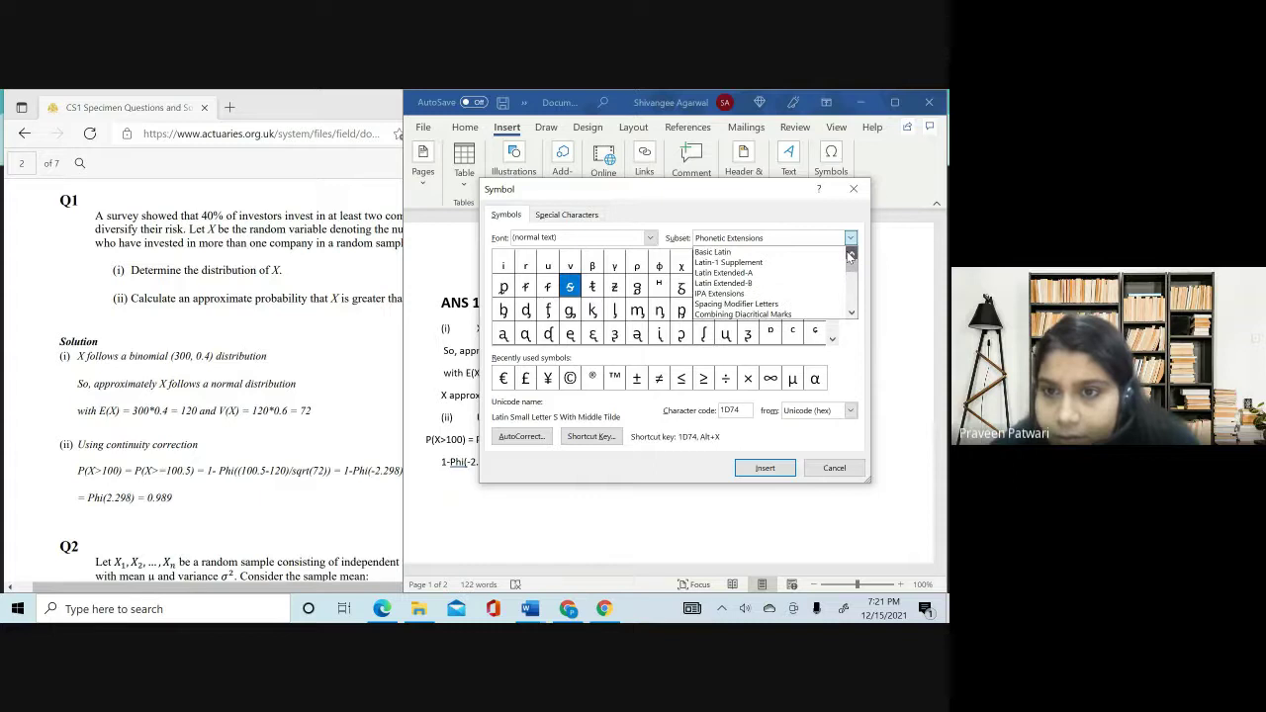
pyautogui.click(852, 313)
pyautogui.click(852, 313)
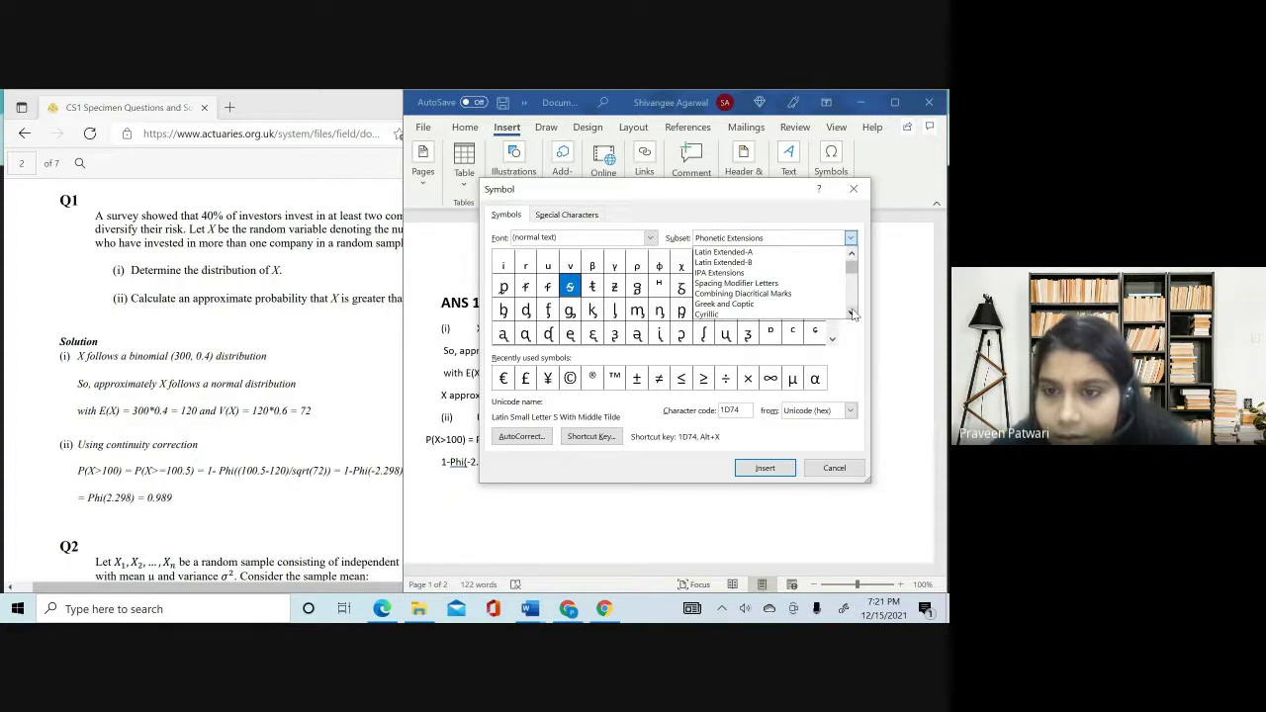
pyautogui.click(836, 304)
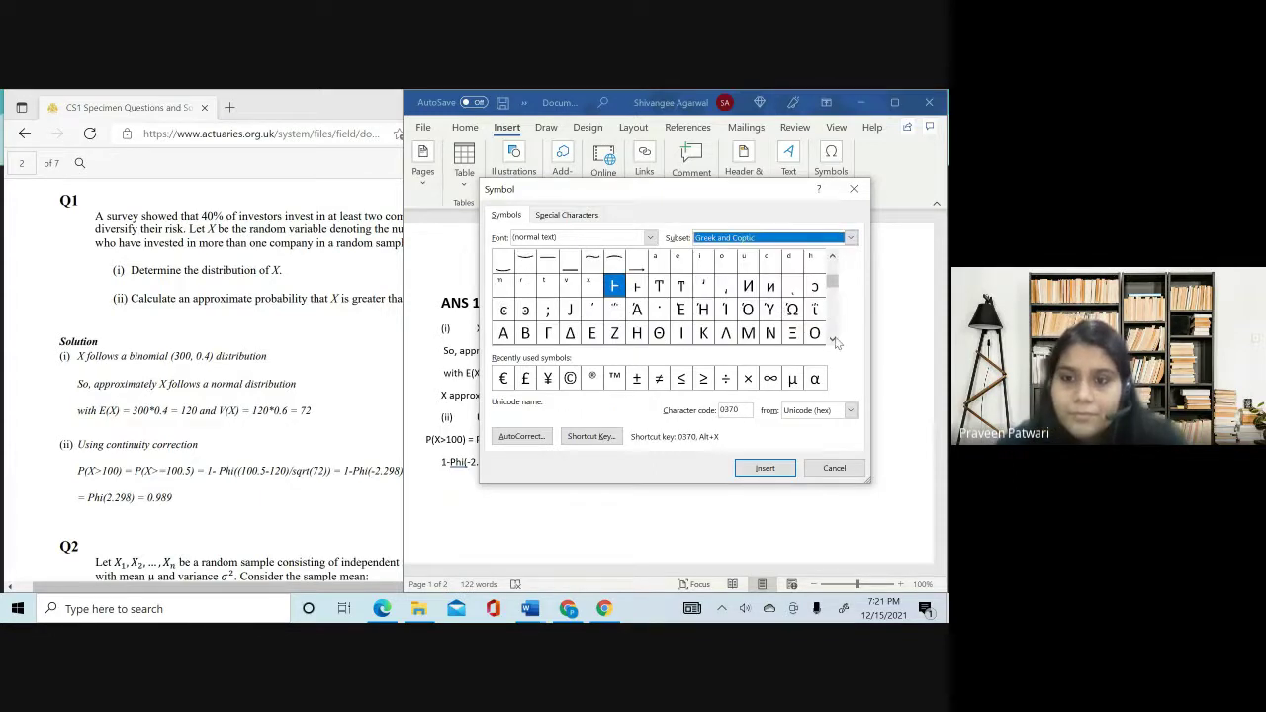
# - Insert the Greek capital letter Phi (Φ) after 0.989 and close the symbol library
pyautogui.click(833, 340)
pyautogui.click(833, 340)
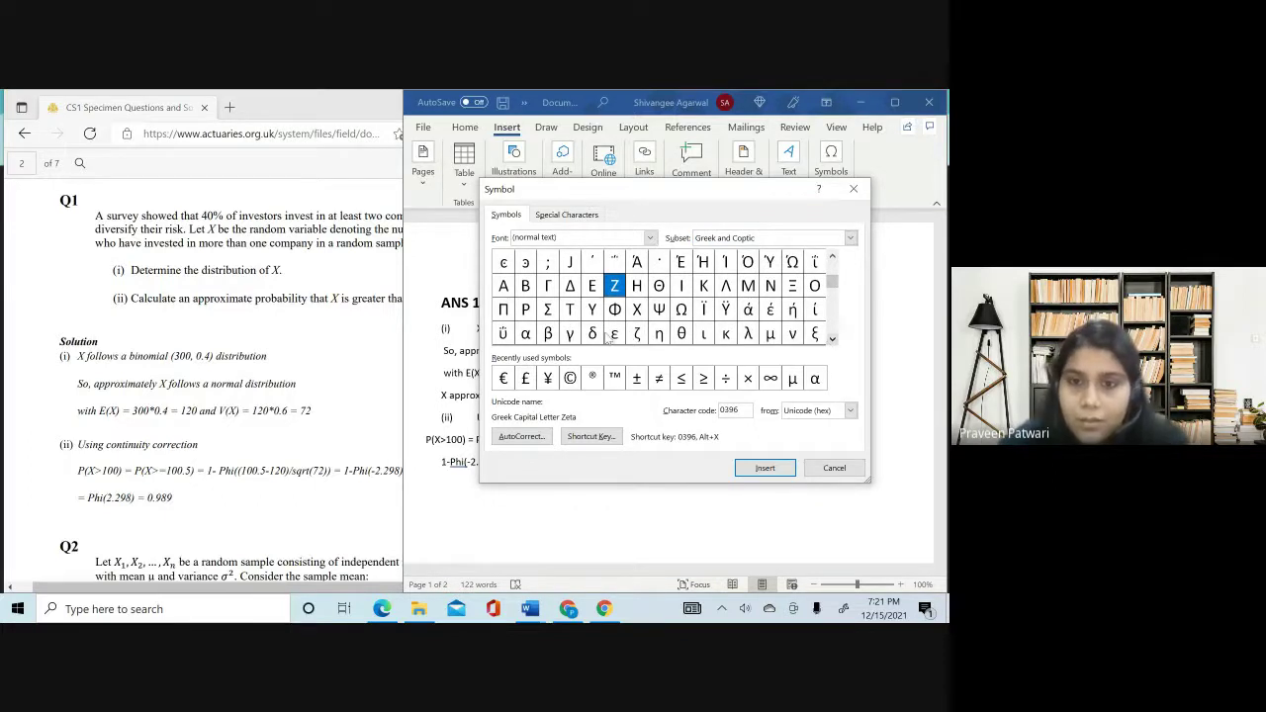
pyautogui.click(832, 340)
pyautogui.click(833, 340)
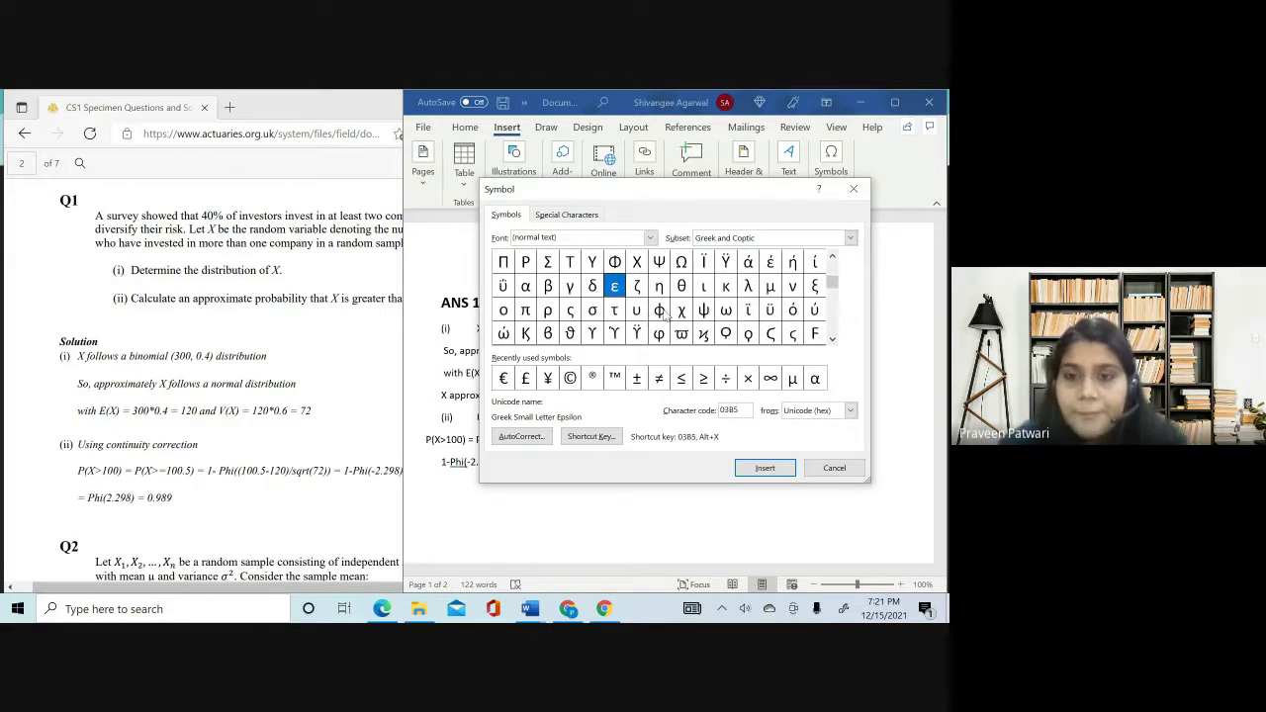
pyautogui.click(658, 311)
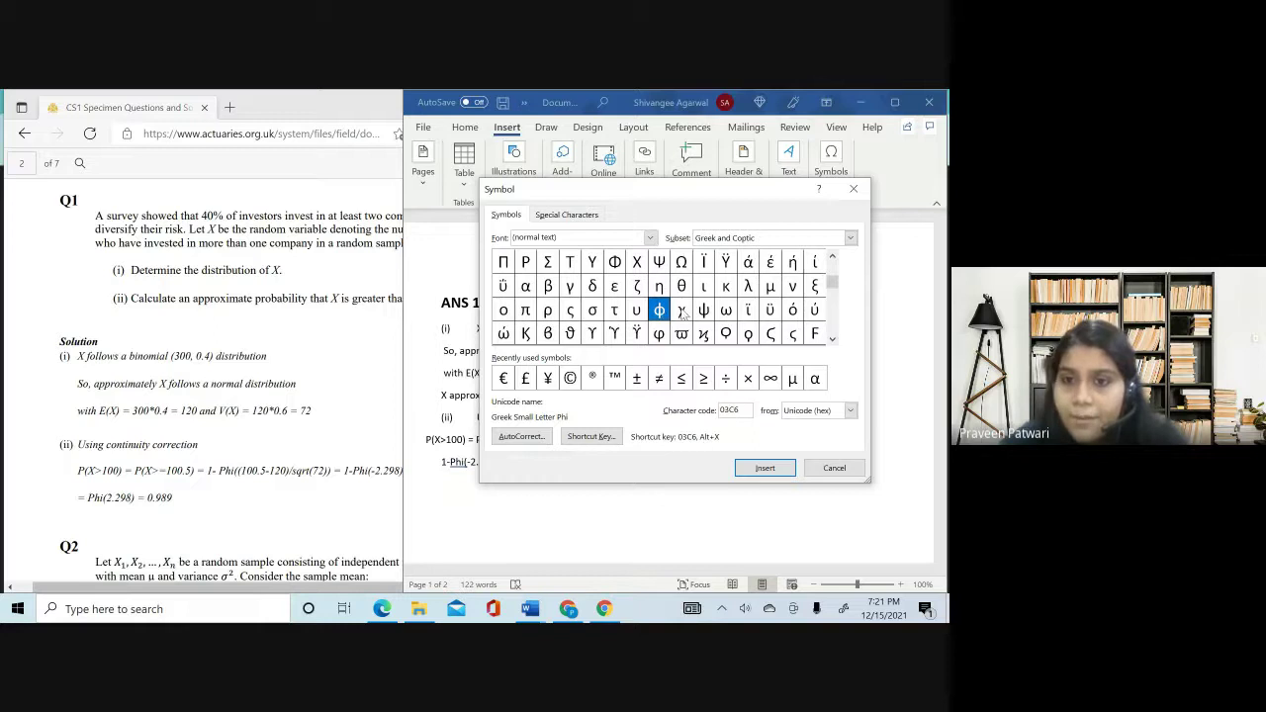
pyautogui.click(613, 262)
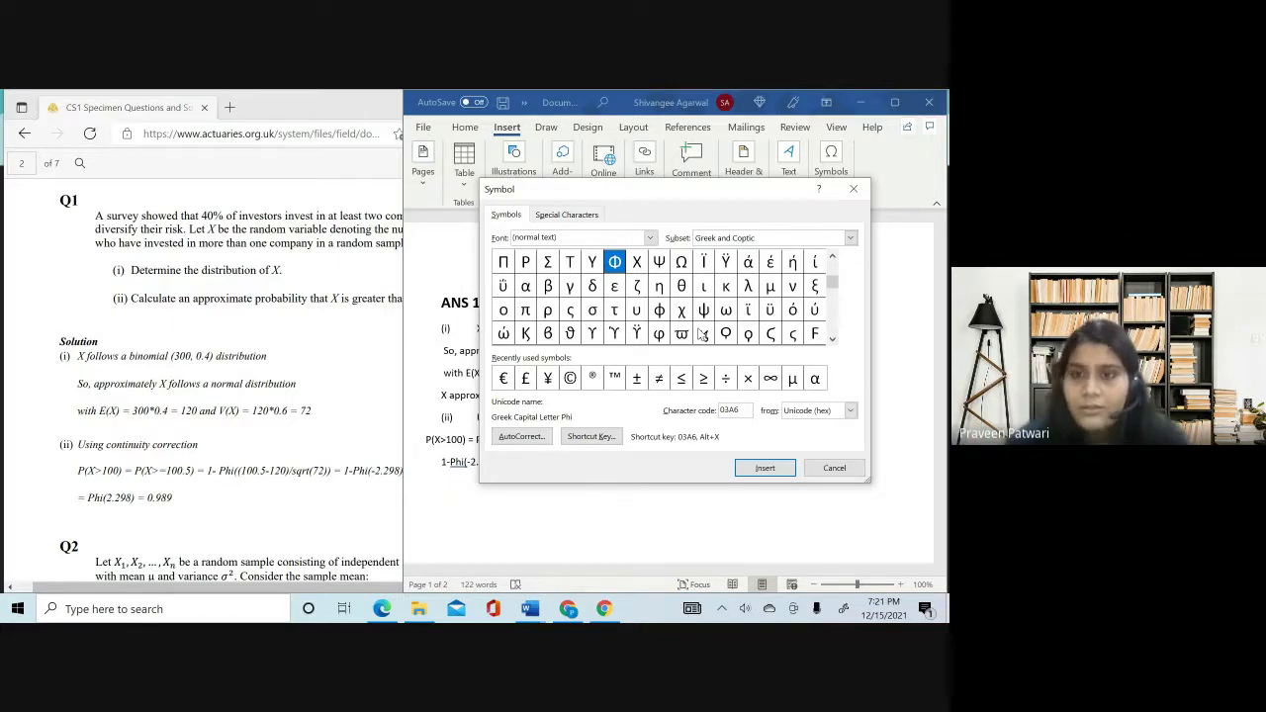
pyautogui.click(781, 470)
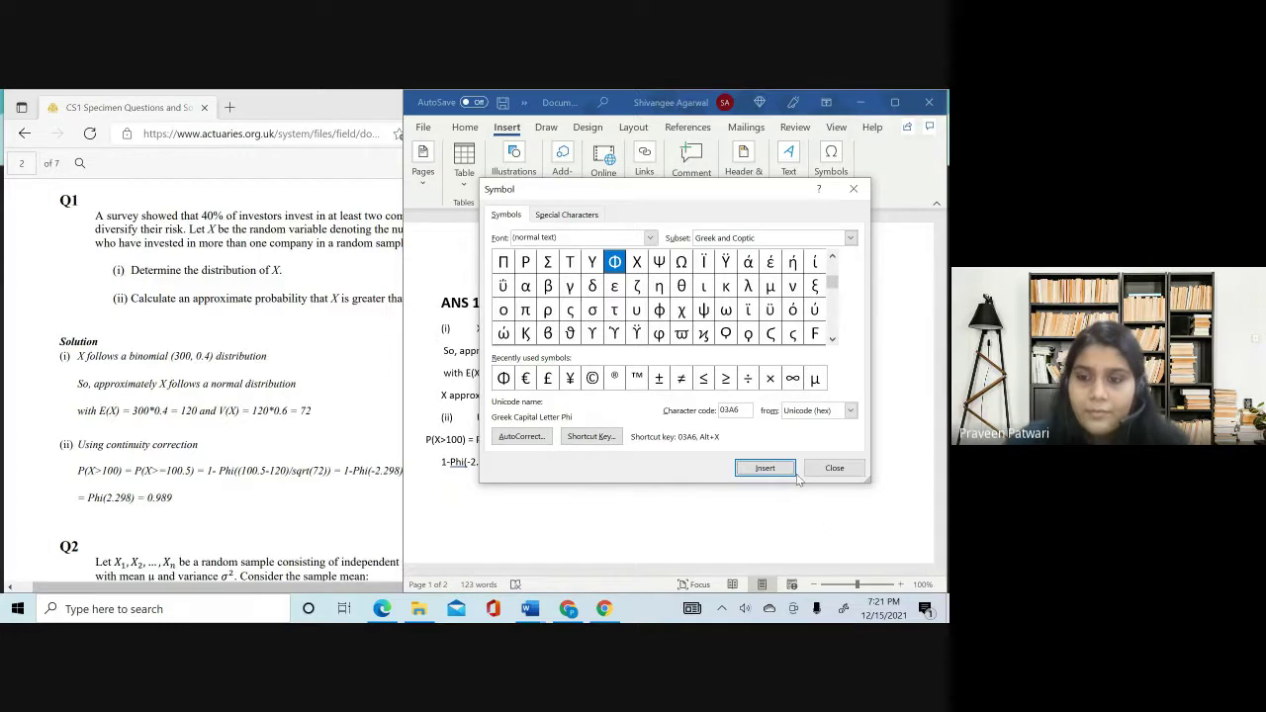
pyautogui.click(831, 467)
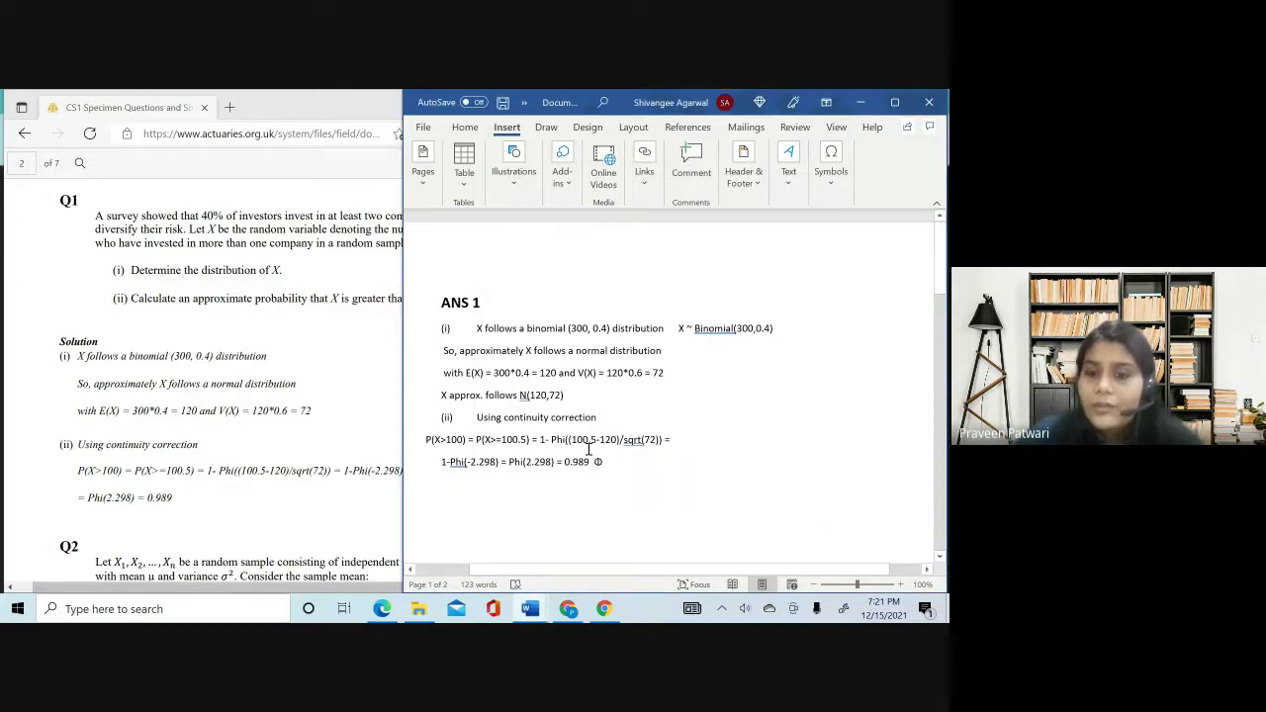
# - Complete the Φ expression with ((100.5-120)/sqrt(72)) copied from the line above, and add space between 0.989 and Φ
pyautogui.write('(')
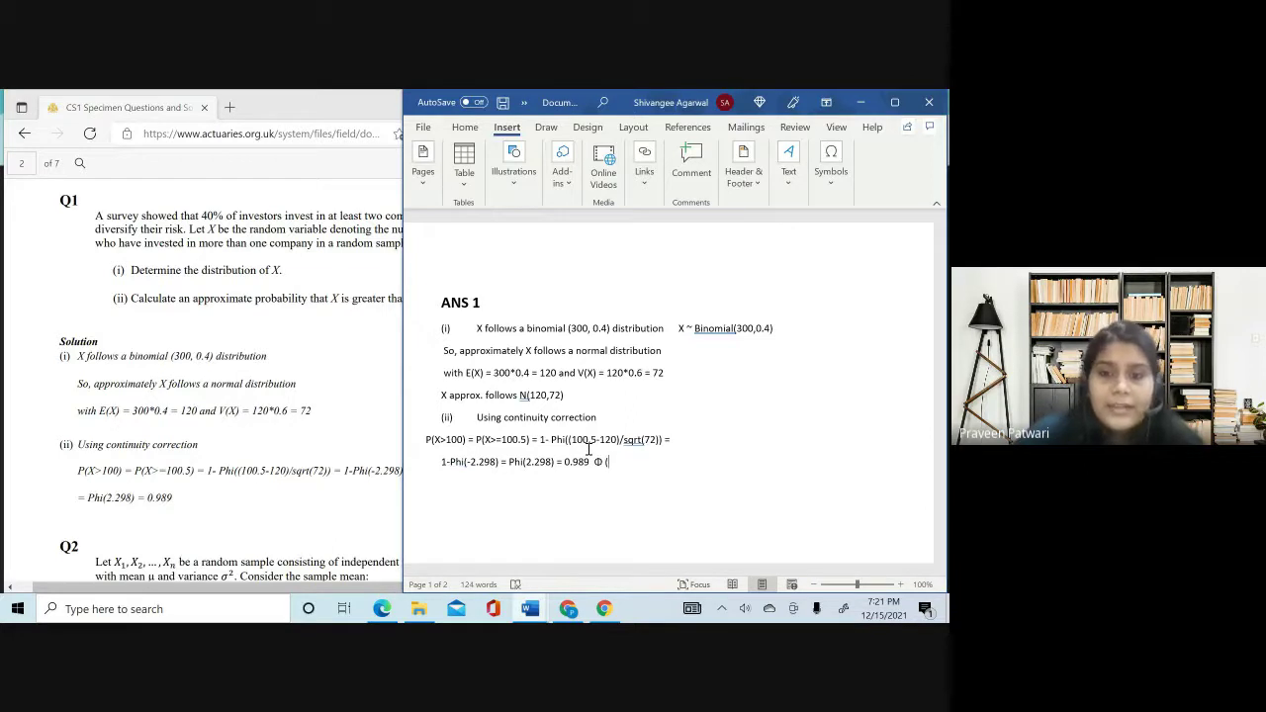
pyautogui.moveTo(566, 439); pyautogui.dragTo(663, 438)
pyautogui.hotkey('ctrl', 'c')
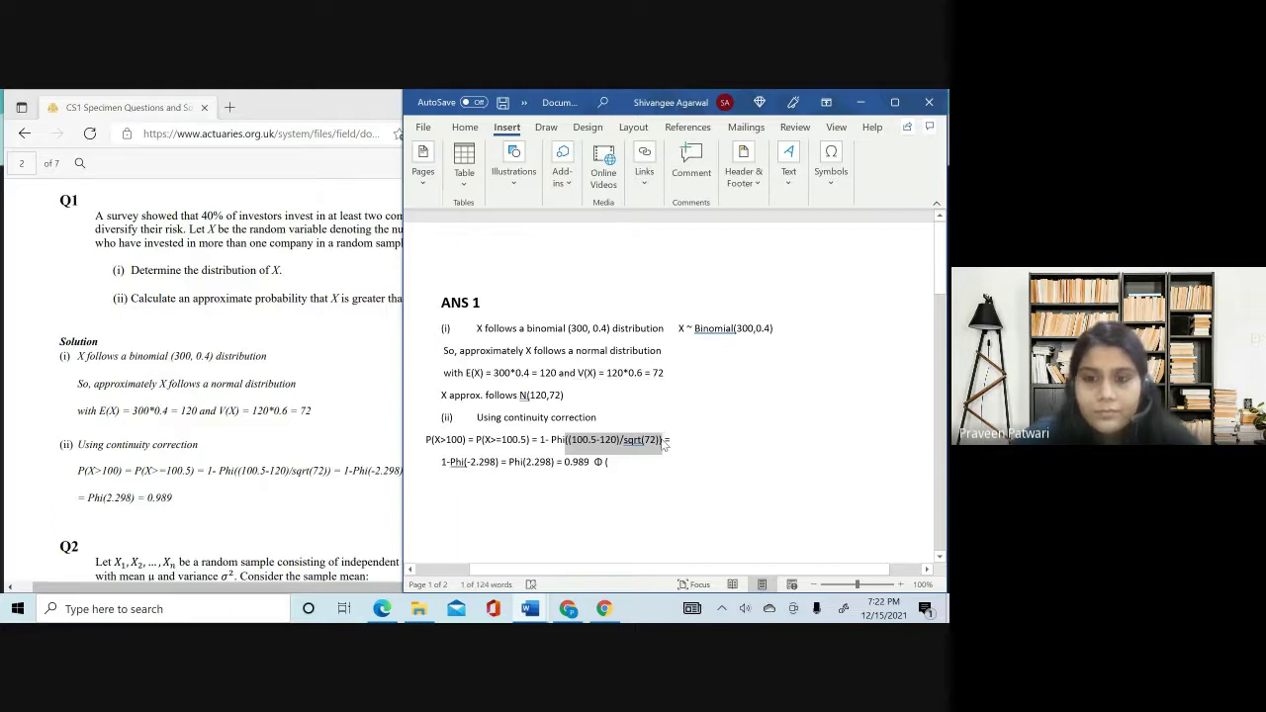
pyautogui.click(629, 470)
pyautogui.hotkey('ctrl', 'v')
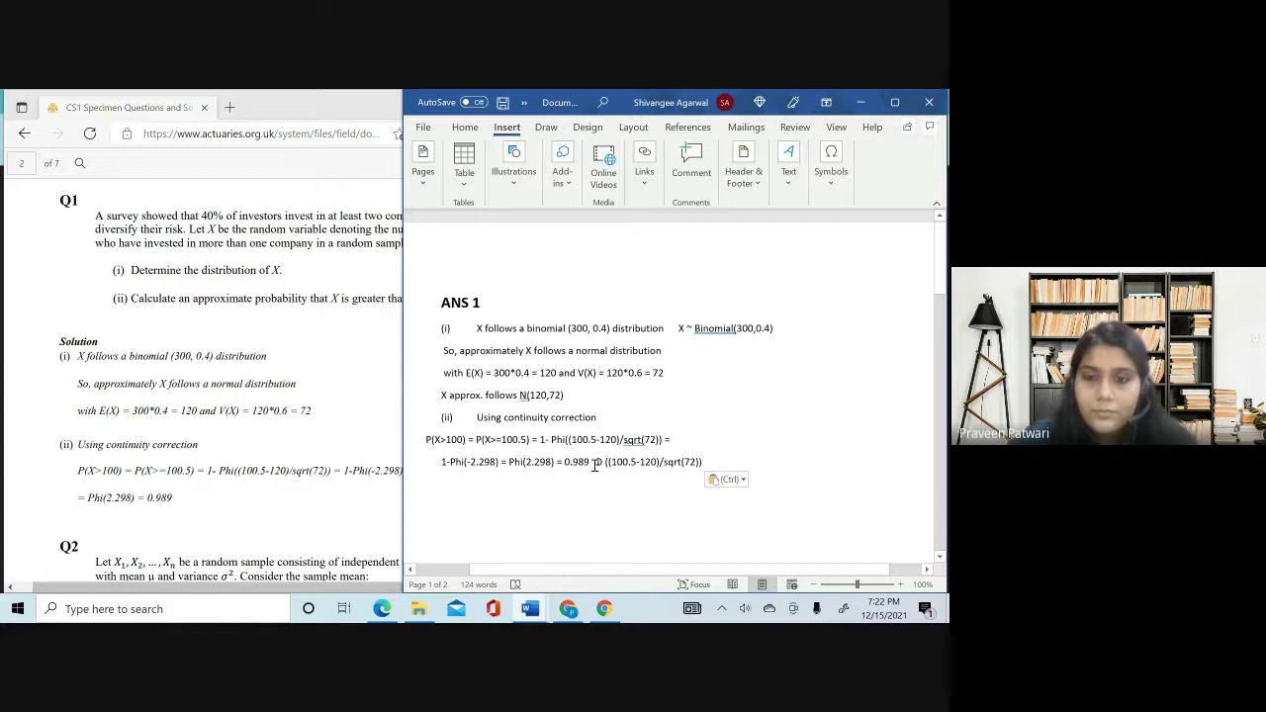
pyautogui.click(596, 471)
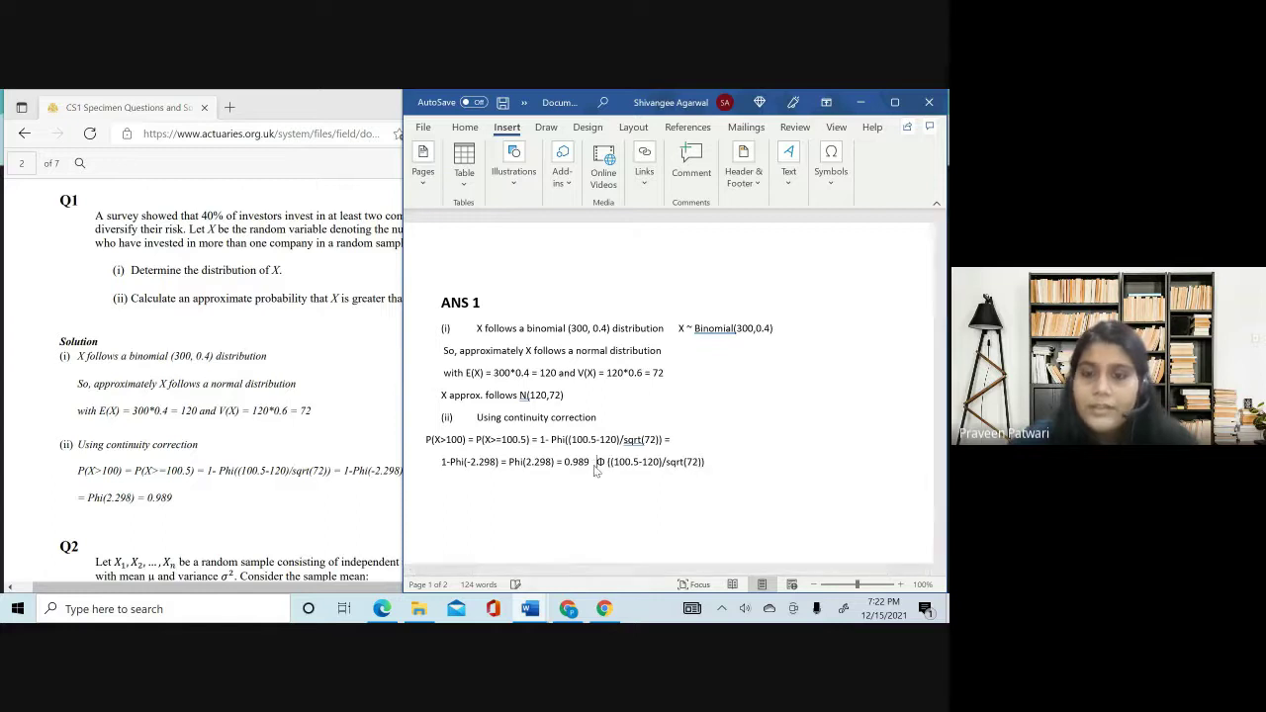
# - Insert a new equation below the 0.989 line and begin it with 1 − Φ
pyautogui.click(743, 461)
pyautogui.press('Return')
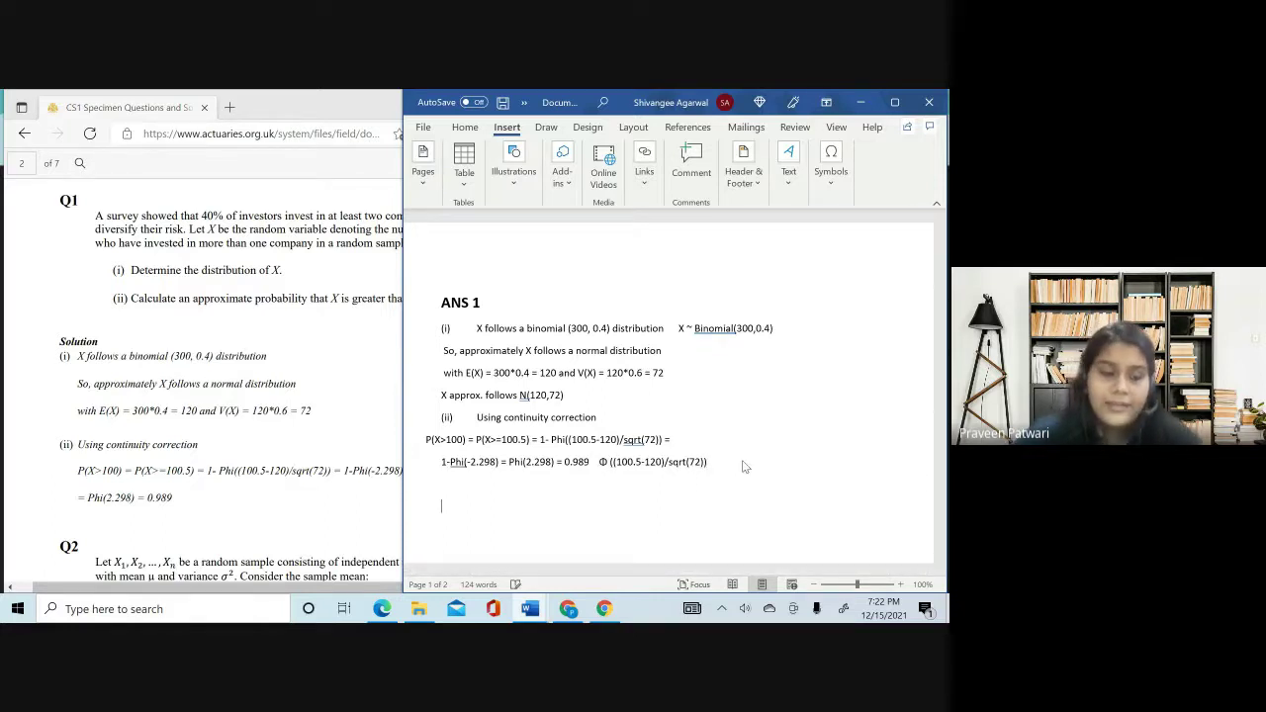
pyautogui.hotkey('alt', '=')
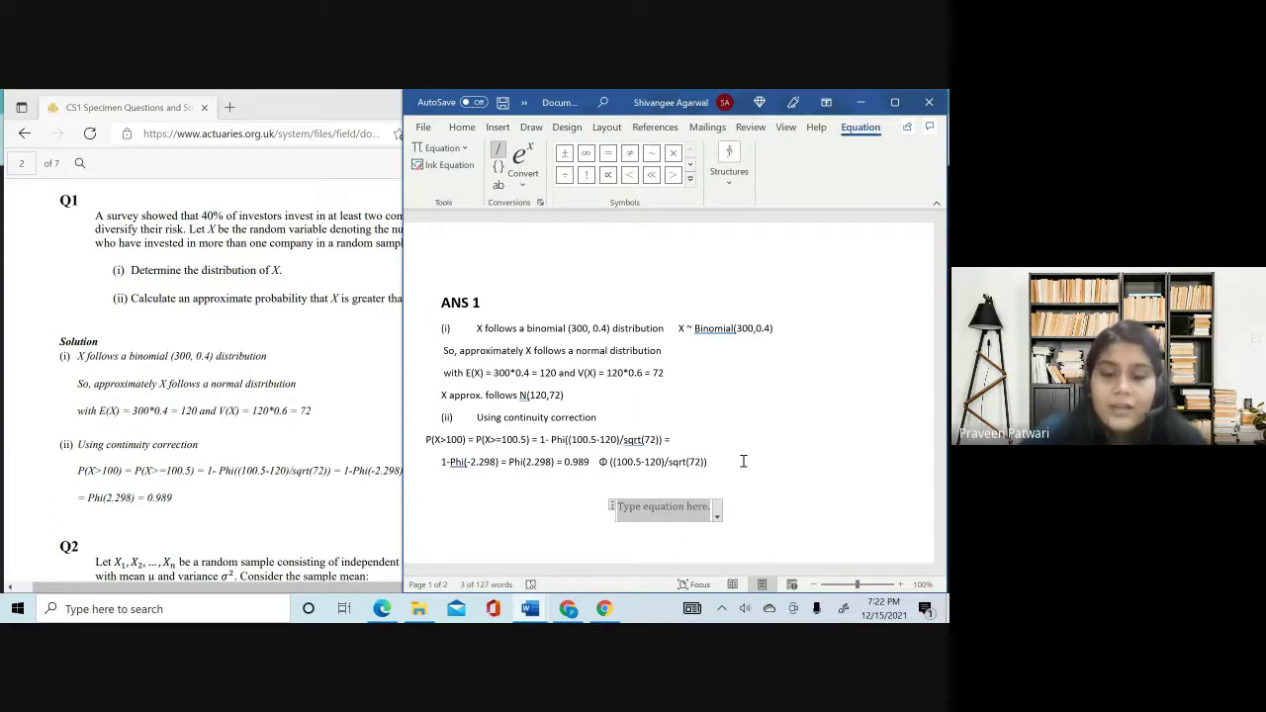
pyautogui.write('1')
pyautogui.write('-\\')
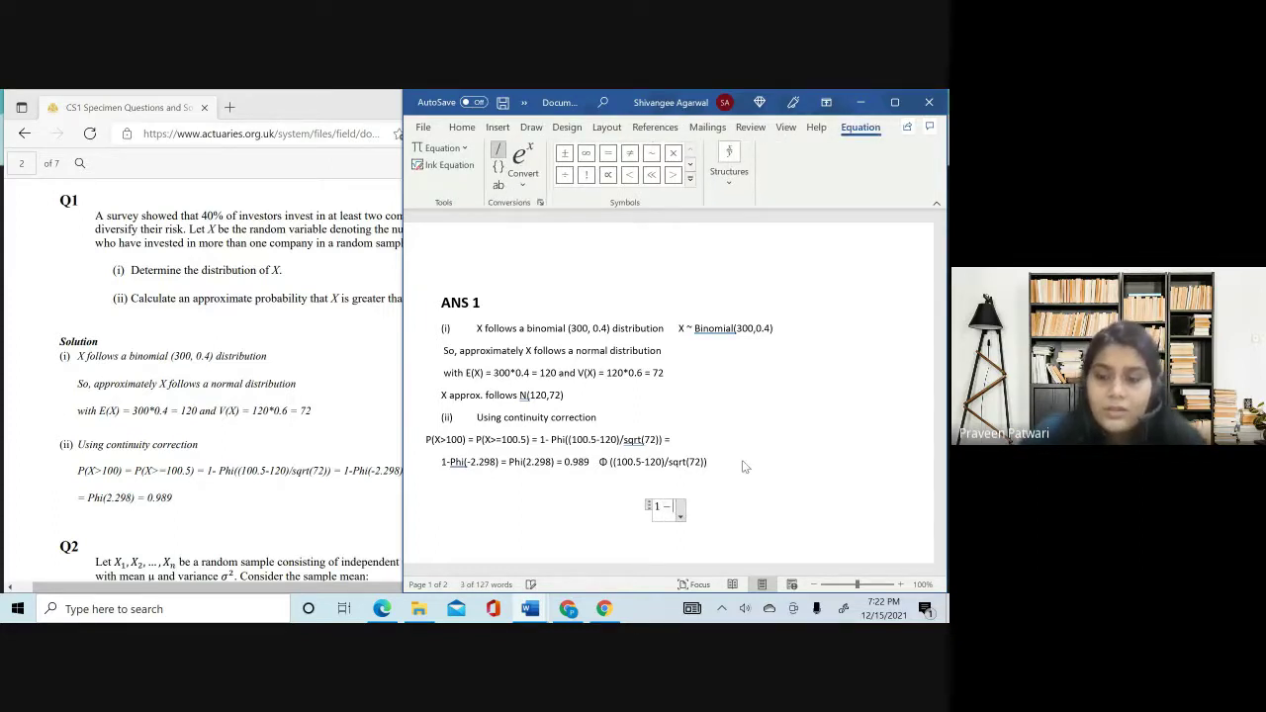
pyautogui.write('Phi')
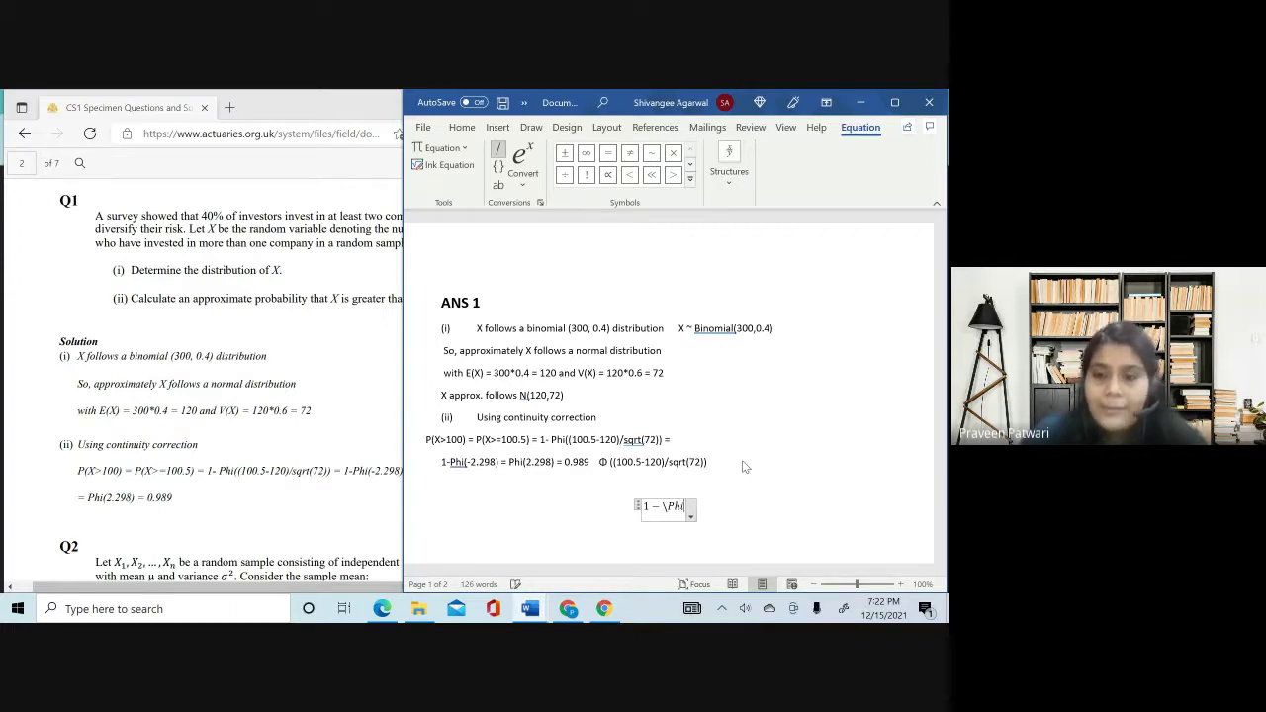
pyautogui.press('space')
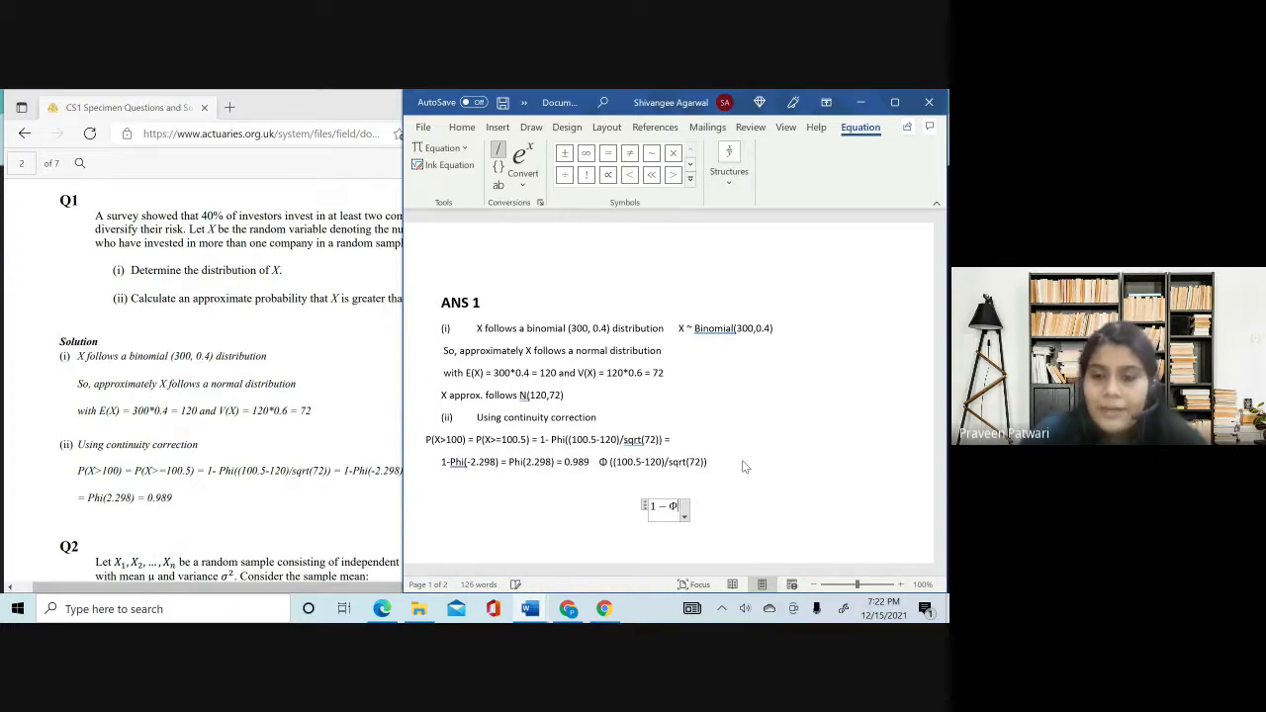
# - Continue the equation with the bracketed fraction (100.5 − 120)/√72 as the argument of Φ, followed by an equals sign
pyautogui.write('((1')
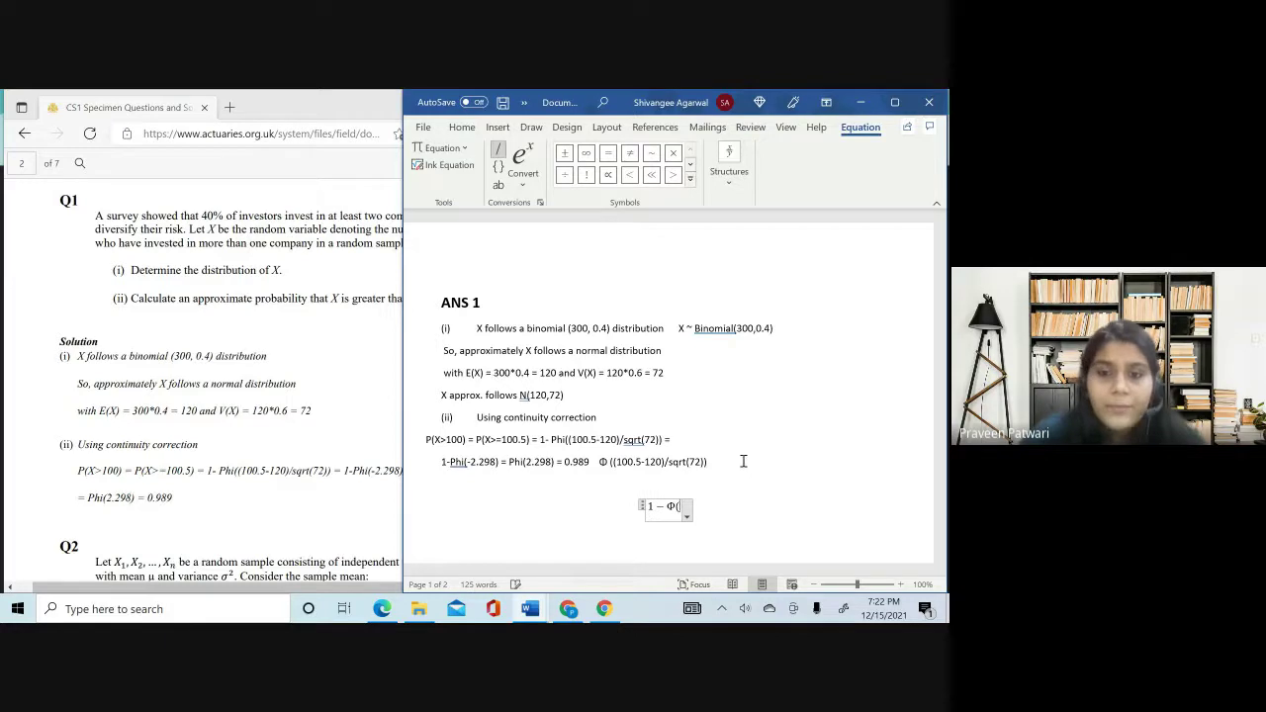
pyautogui.write('00.5')
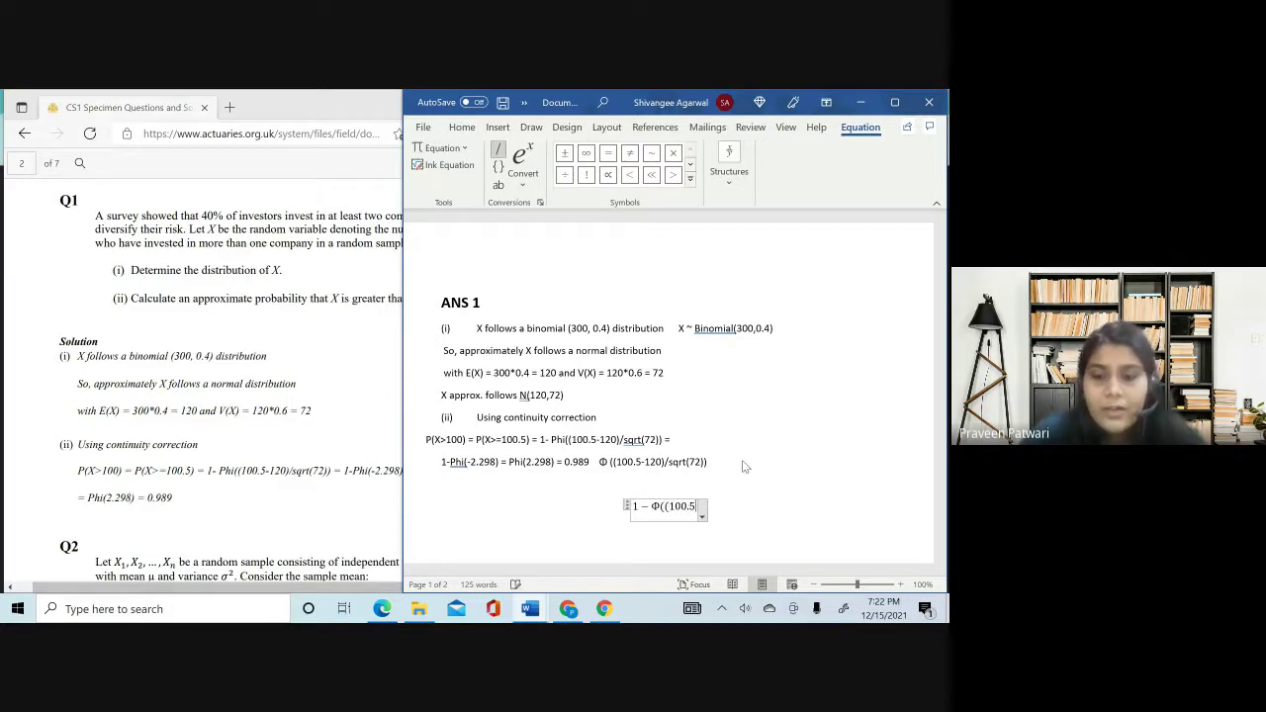
pyautogui.write('-120)')
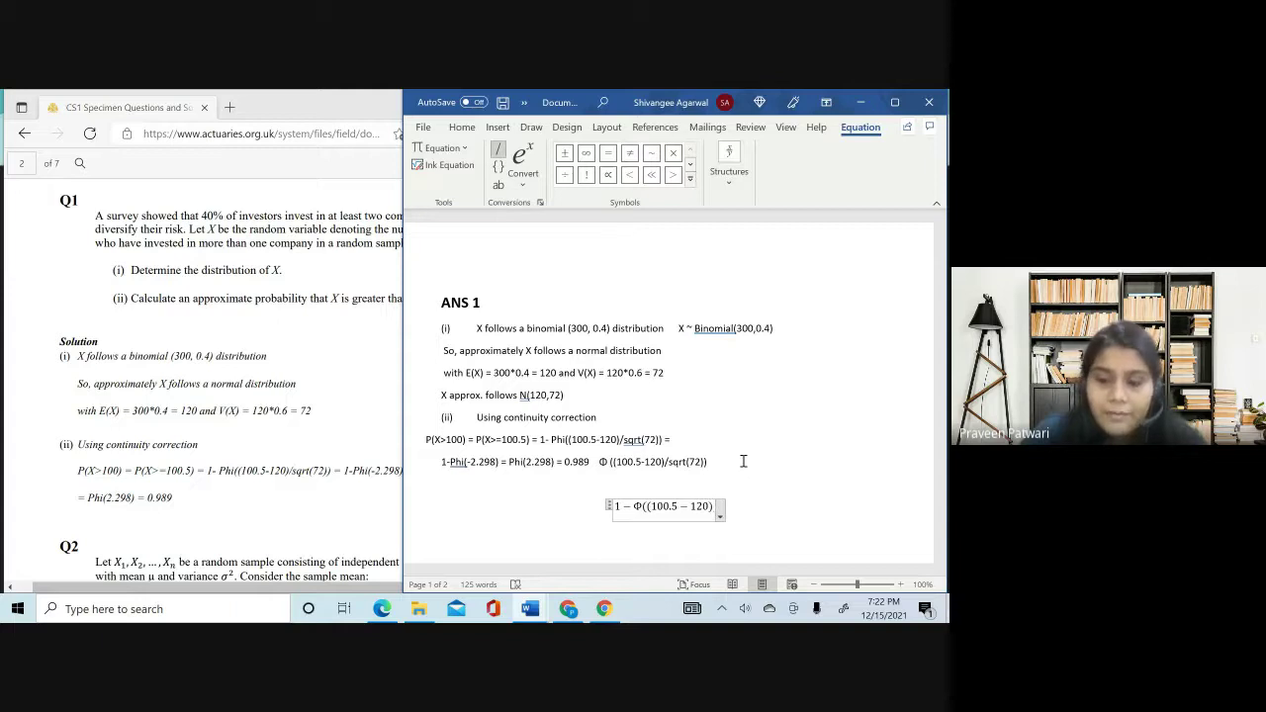
pyautogui.write('/\\sq')
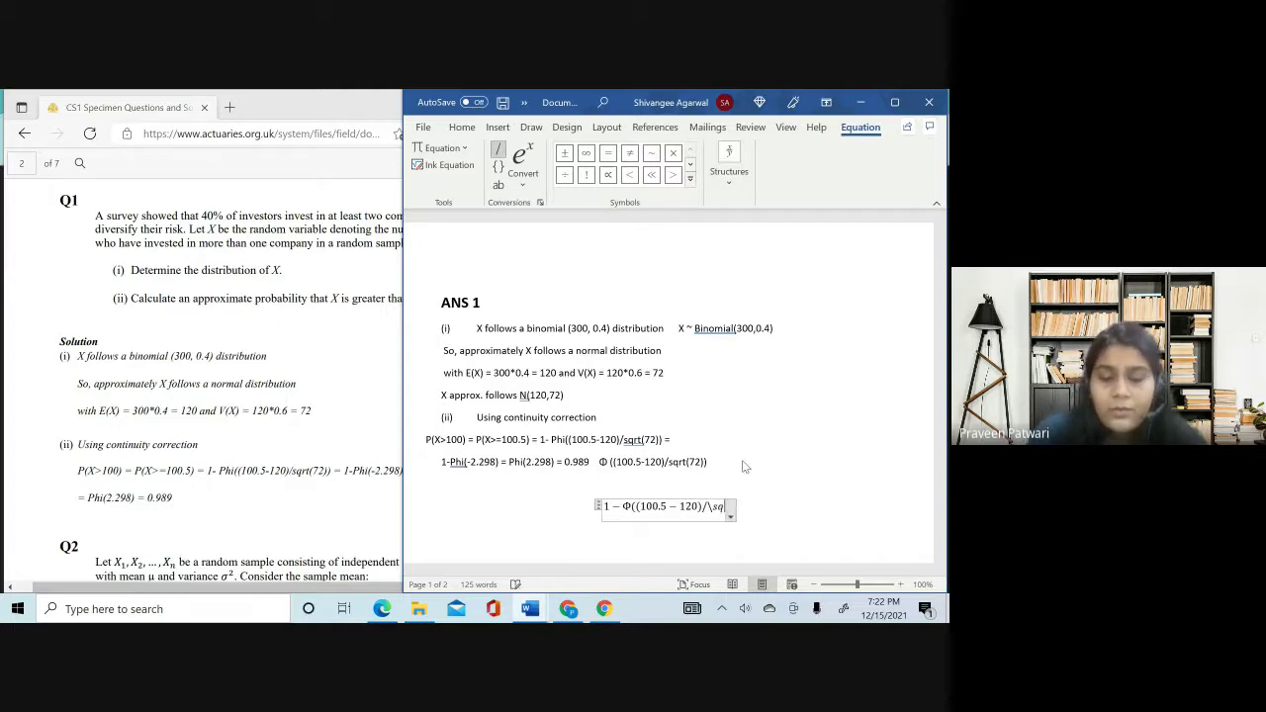
pyautogui.write('rt ')
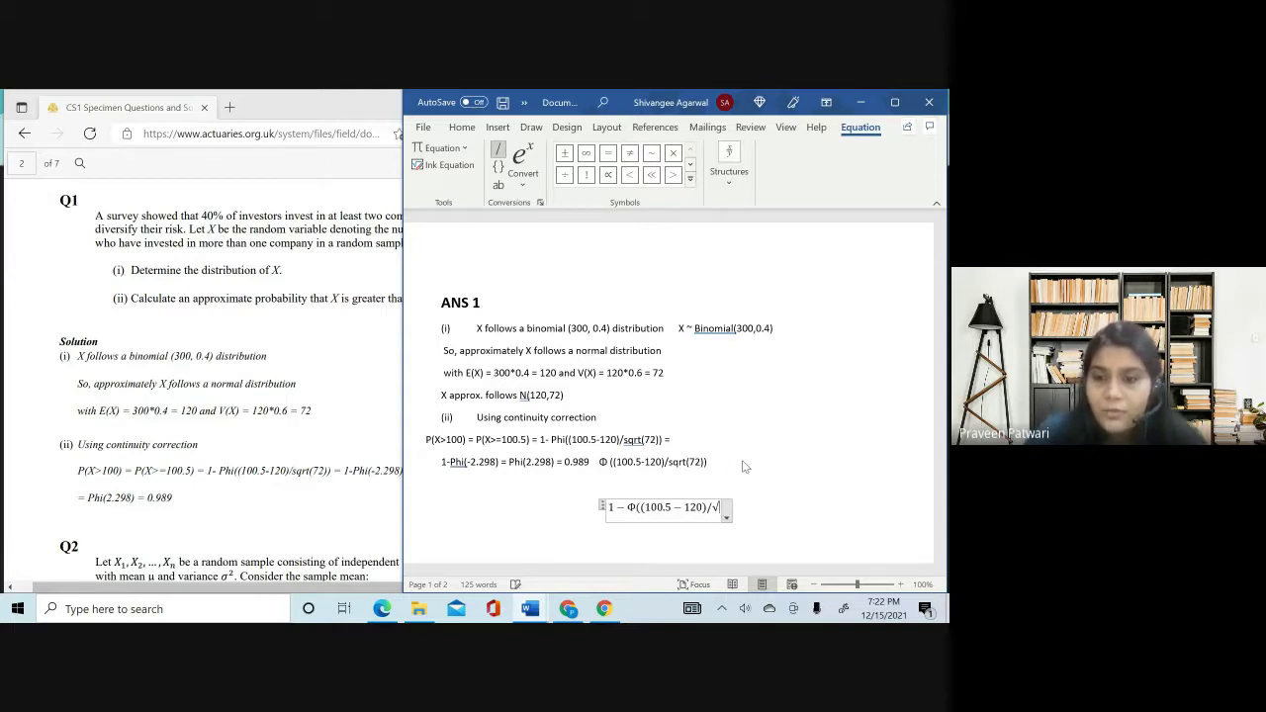
pyautogui.write('(')
pyautogui.write('72')
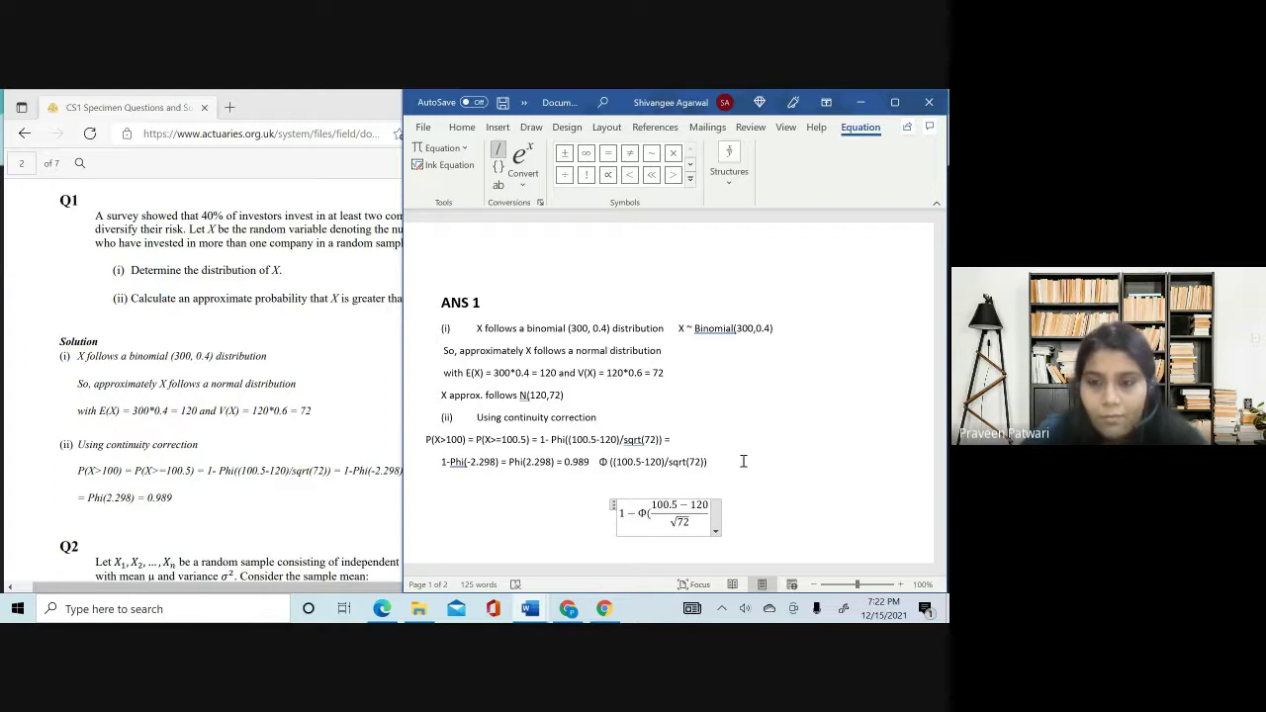
pyautogui.write(')  ) =')
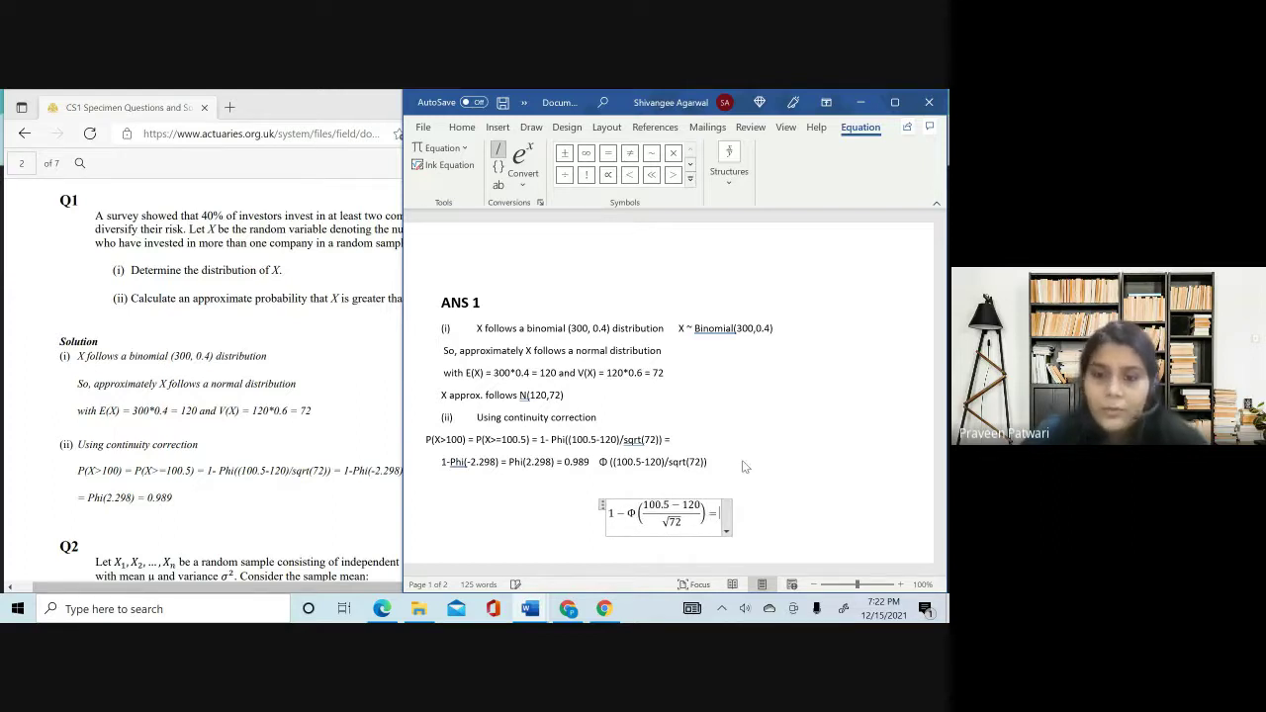
# - Complete the equation's other side as 1 − Φ(−2.298) and leave the equation
pyautogui.write(' 1-\\Phi')
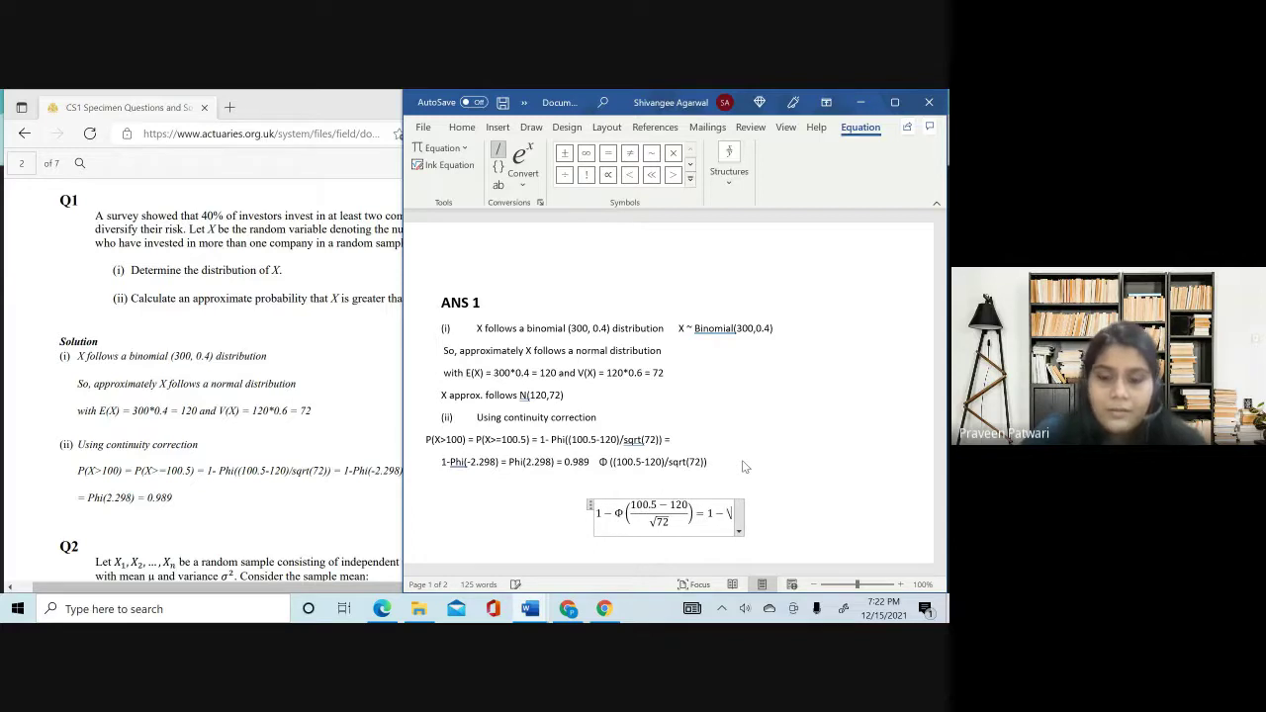
pyautogui.write('(')
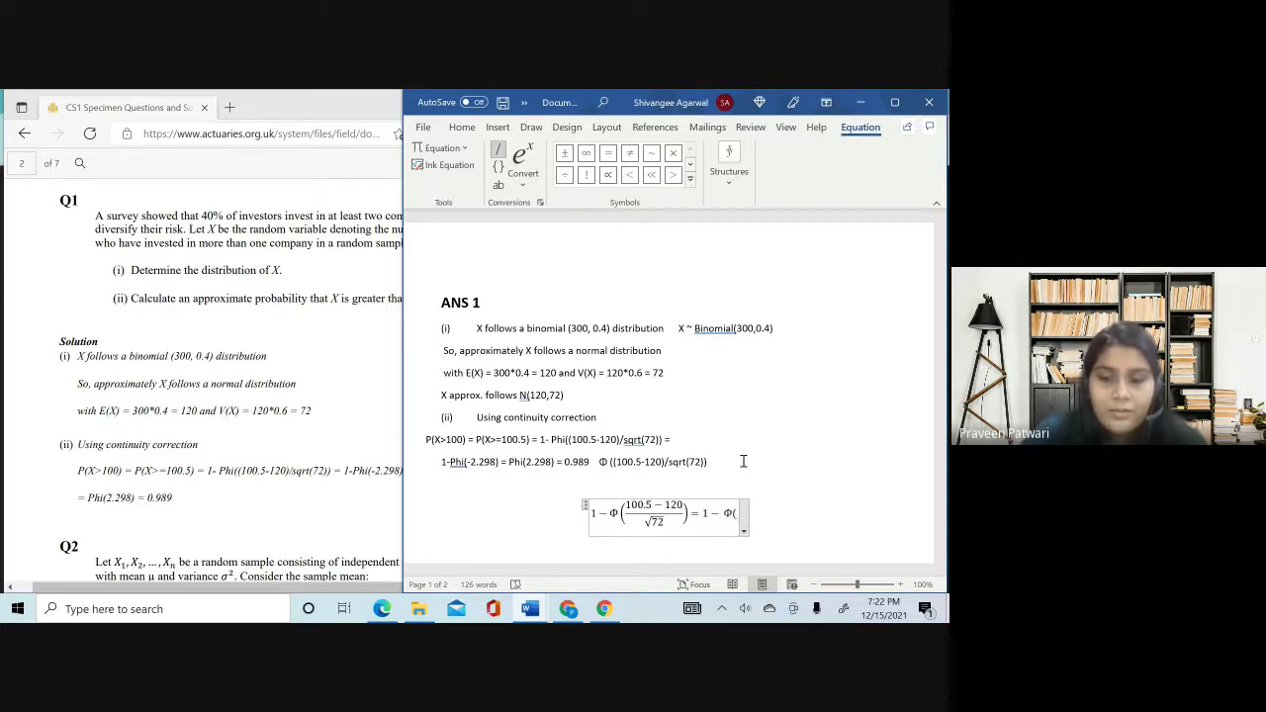
pyautogui.write('-2.29')
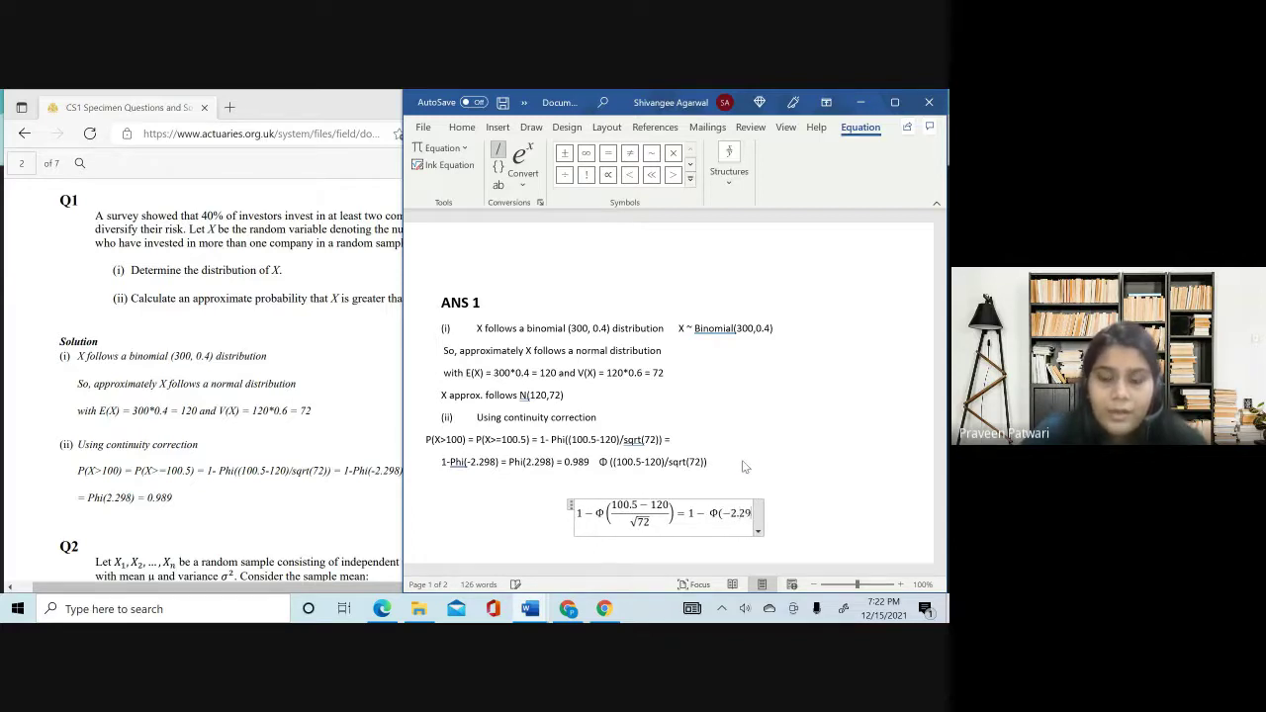
pyautogui.write('8)')
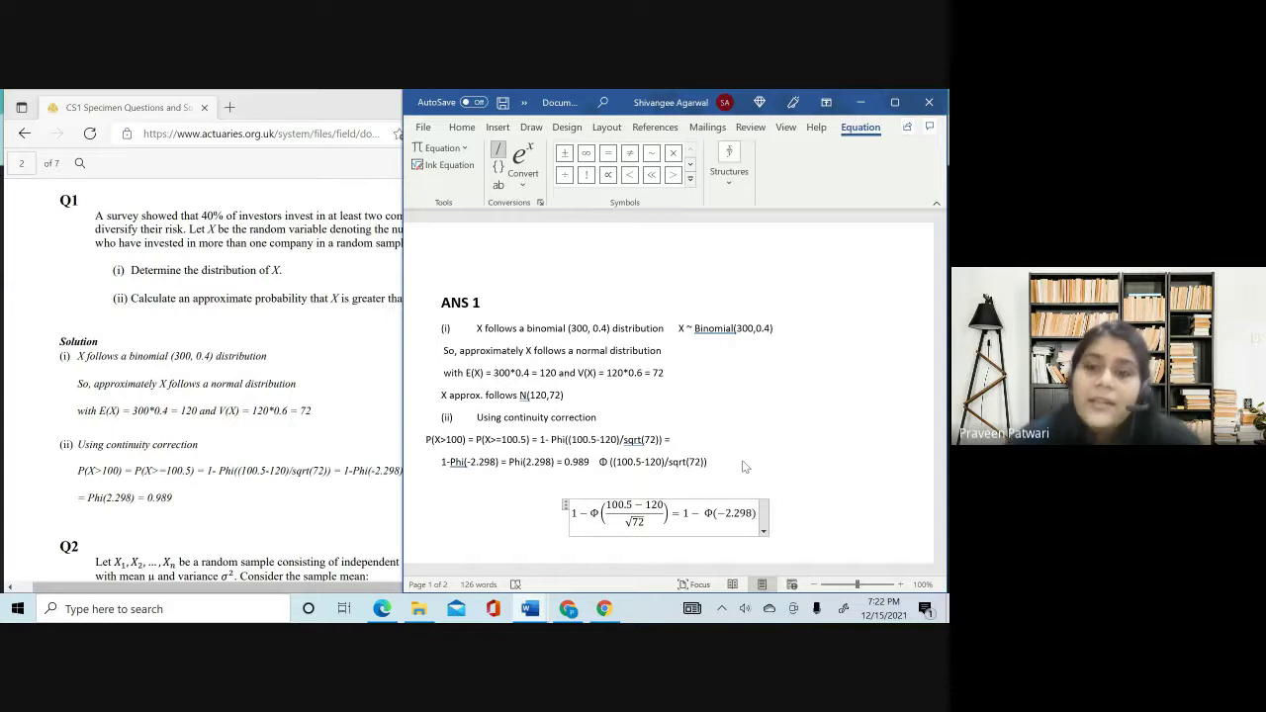
pyautogui.scroll(-1, 696, 474)
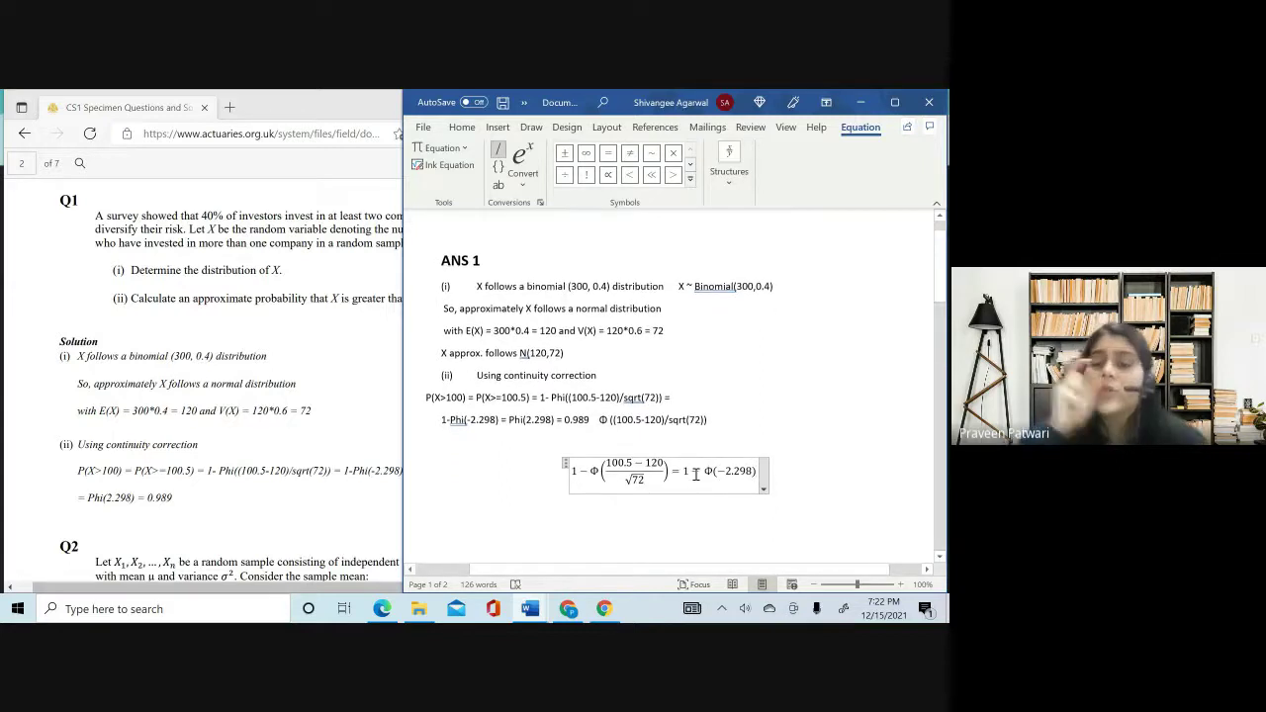
pyautogui.scroll(-1, 695, 474)
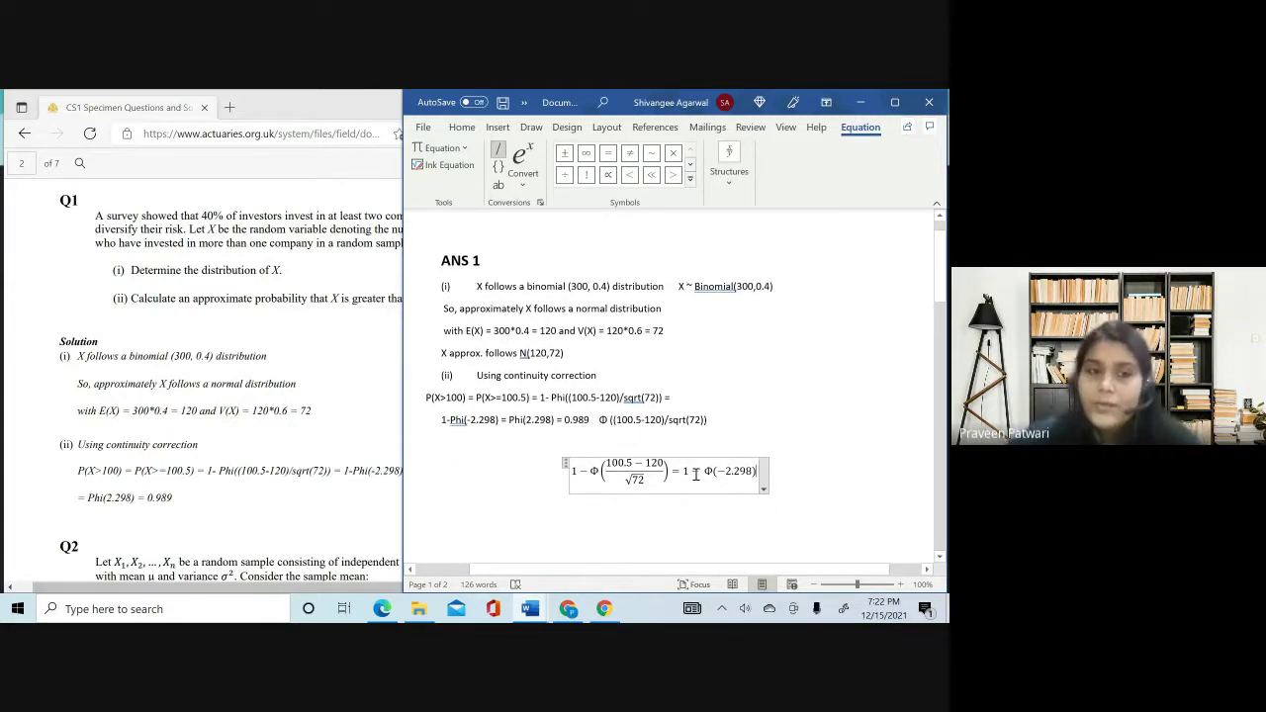
pyautogui.click(796, 475)
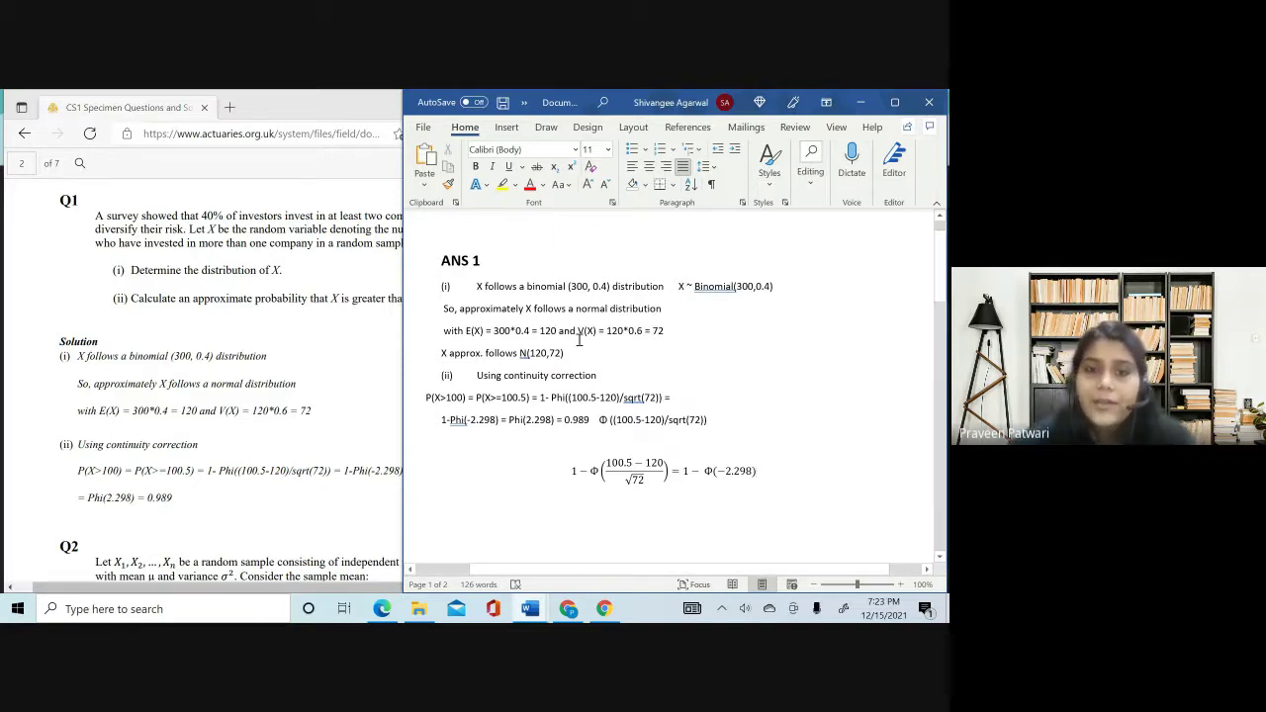
pyautogui.scroll(-4, 603, 350)
pyautogui.scroll(4, 603, 350)
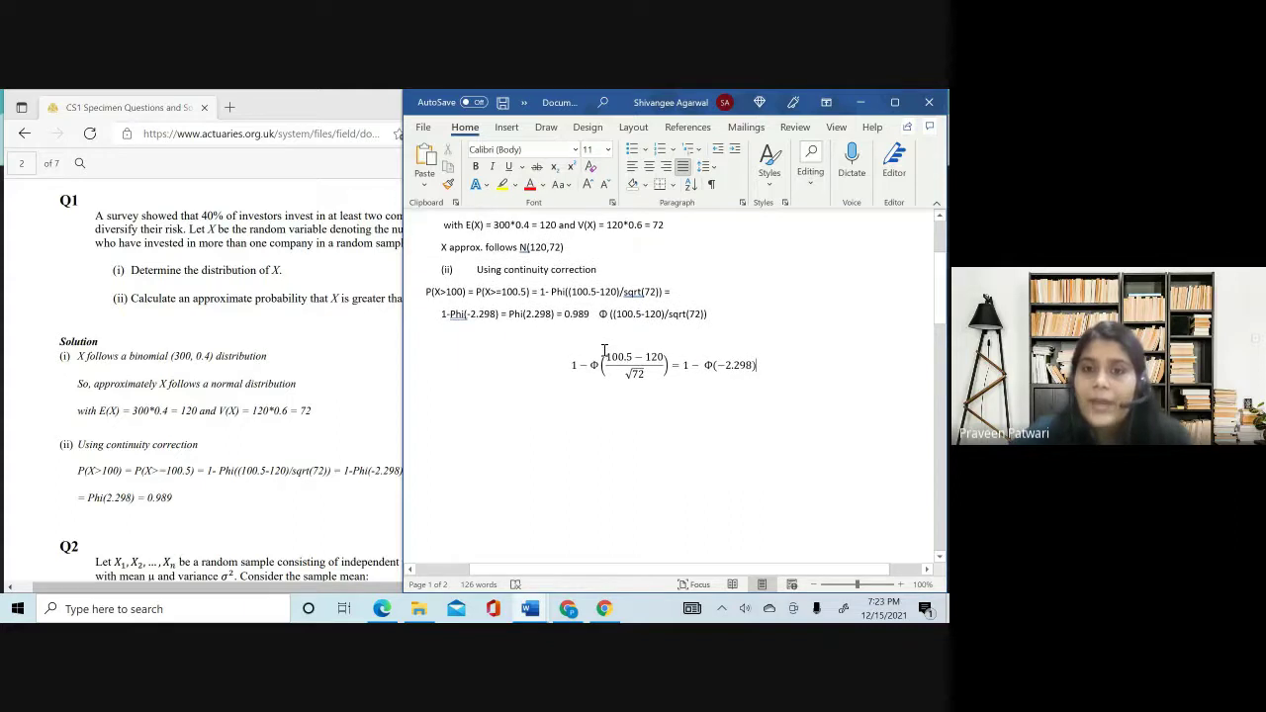
pyautogui.scroll(1, 588, 494)
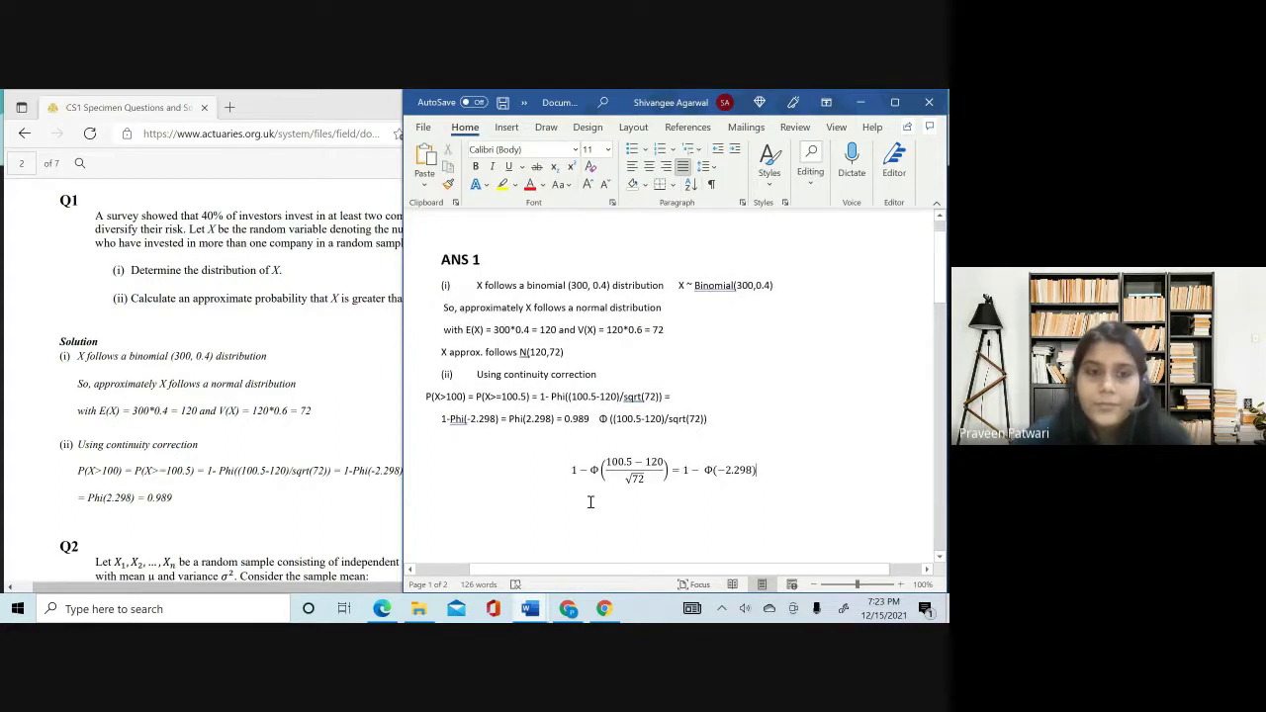
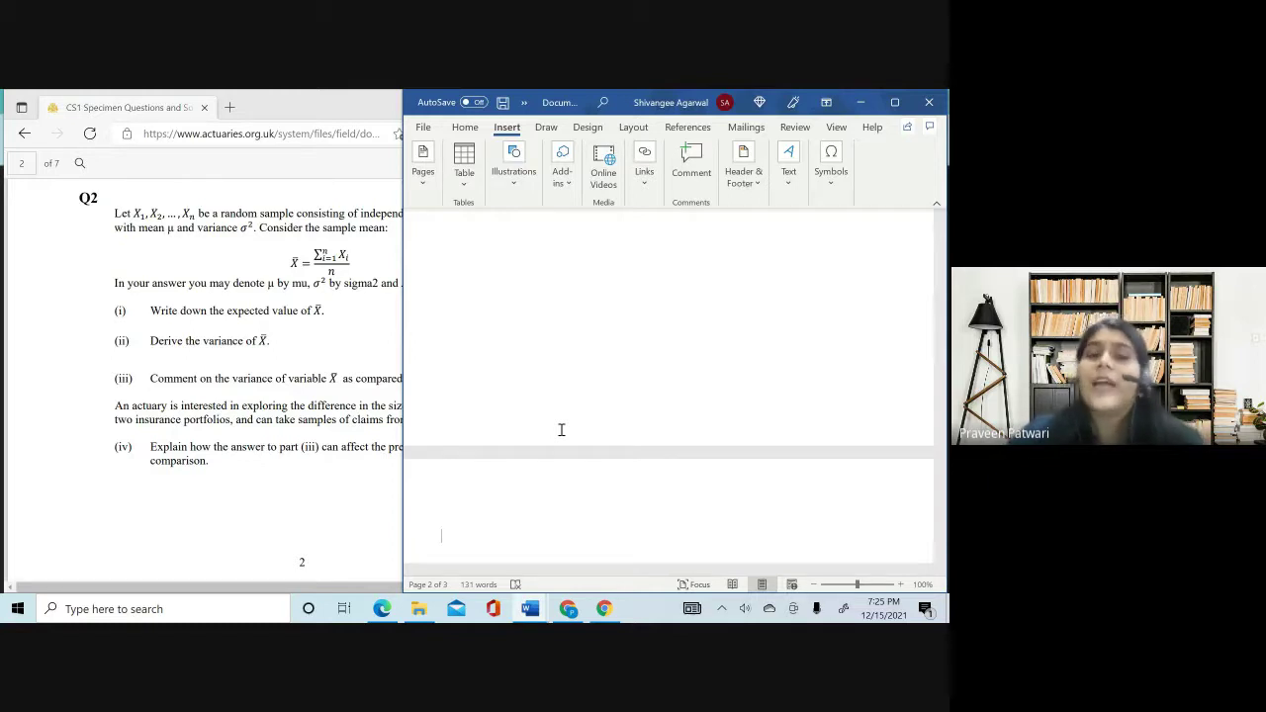
# - Add the heading ANS 2 on the new page and format it bold at size 16
pyautogui.write('AN')
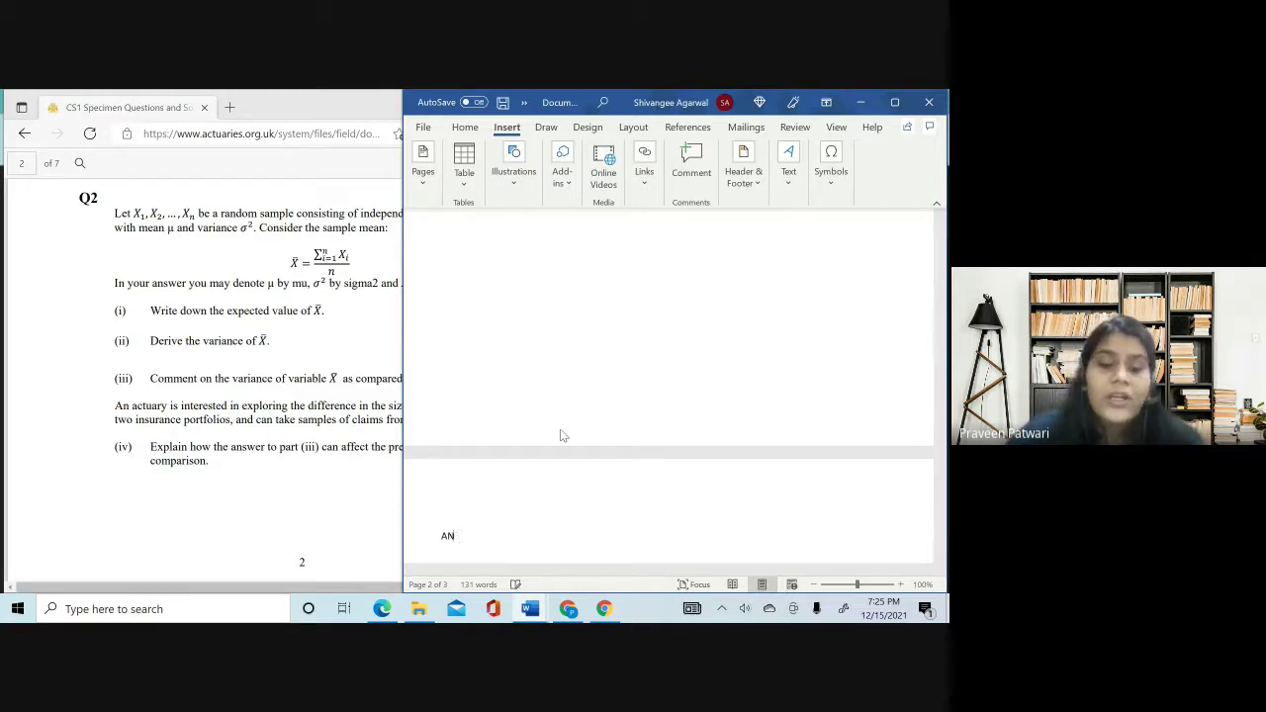
pyautogui.write('S 2')
pyautogui.hotkey('shift', 'Left')
pyautogui.hotkey('shift', 'Left')
pyautogui.hotkey('shift', 'Left')
pyautogui.hotkey('shift', 'Left')
pyautogui.hotkey('shift', 'Left')
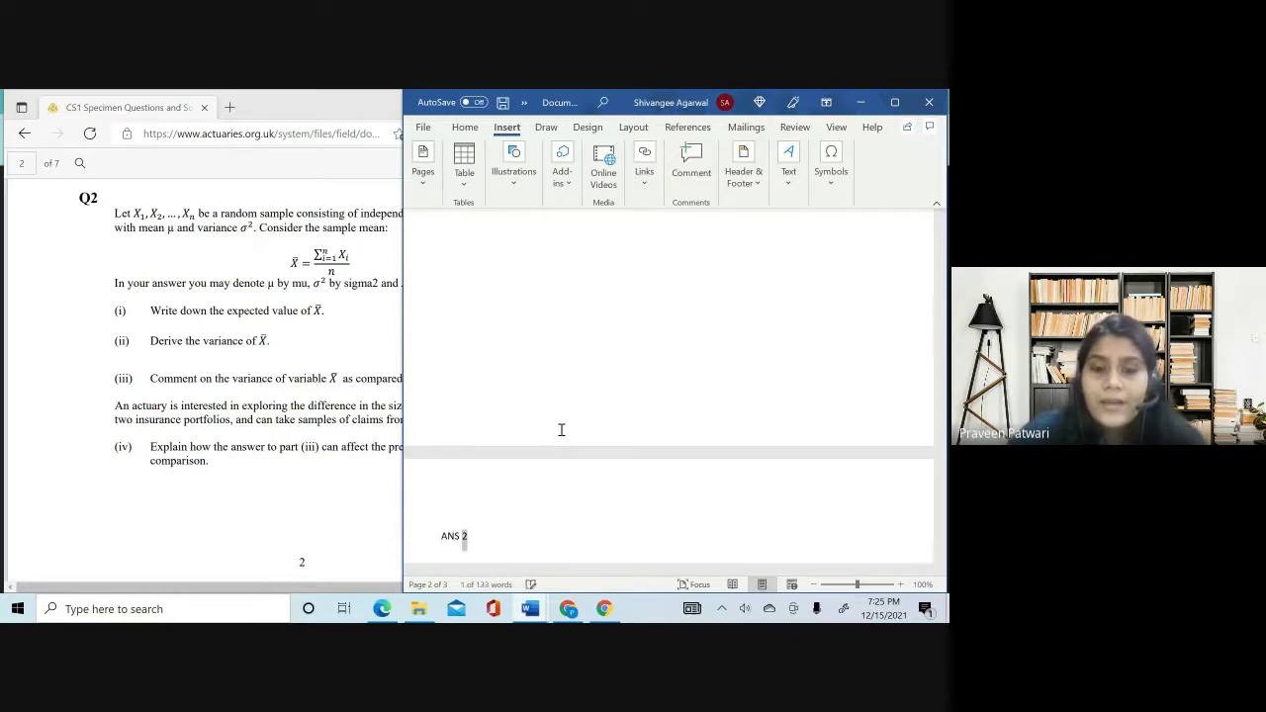
pyautogui.hotkey('ctrl', 'b')
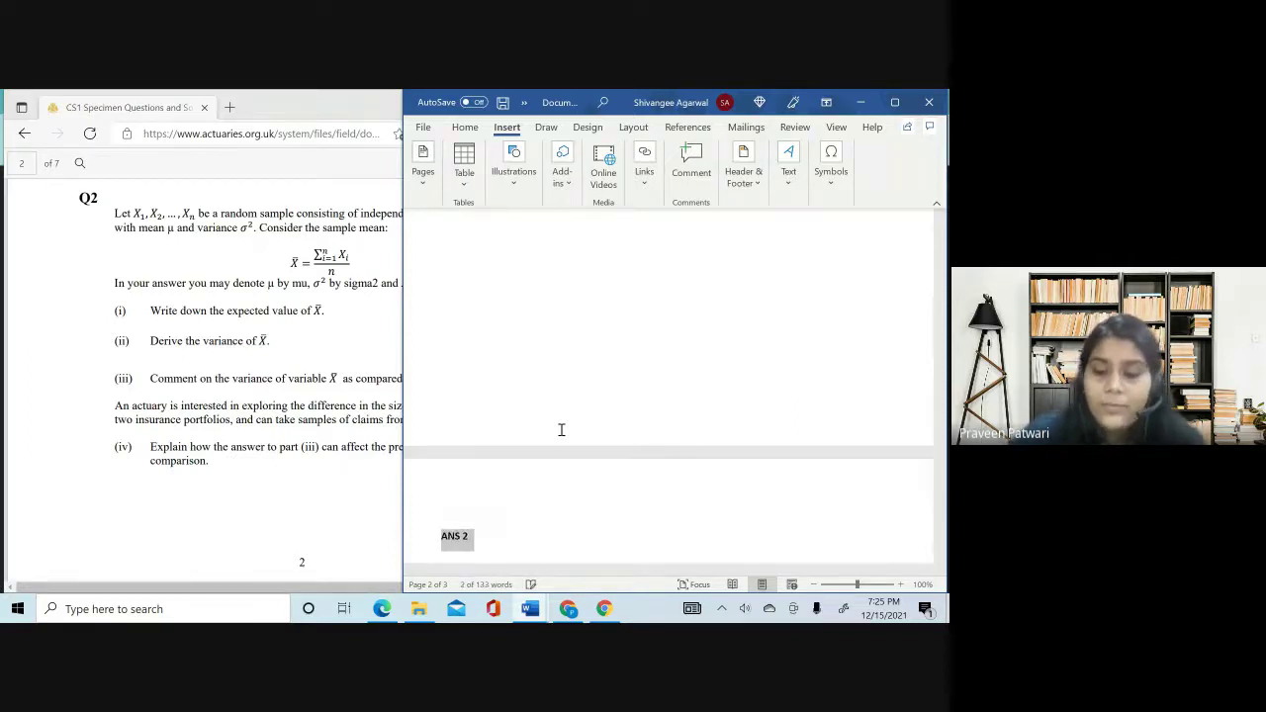
pyautogui.hotkey('ctrl', 'shift', '.')
pyautogui.hotkey('ctrl', 'shift', '.')
pyautogui.hotkey('ctrl', 'shift', '.')
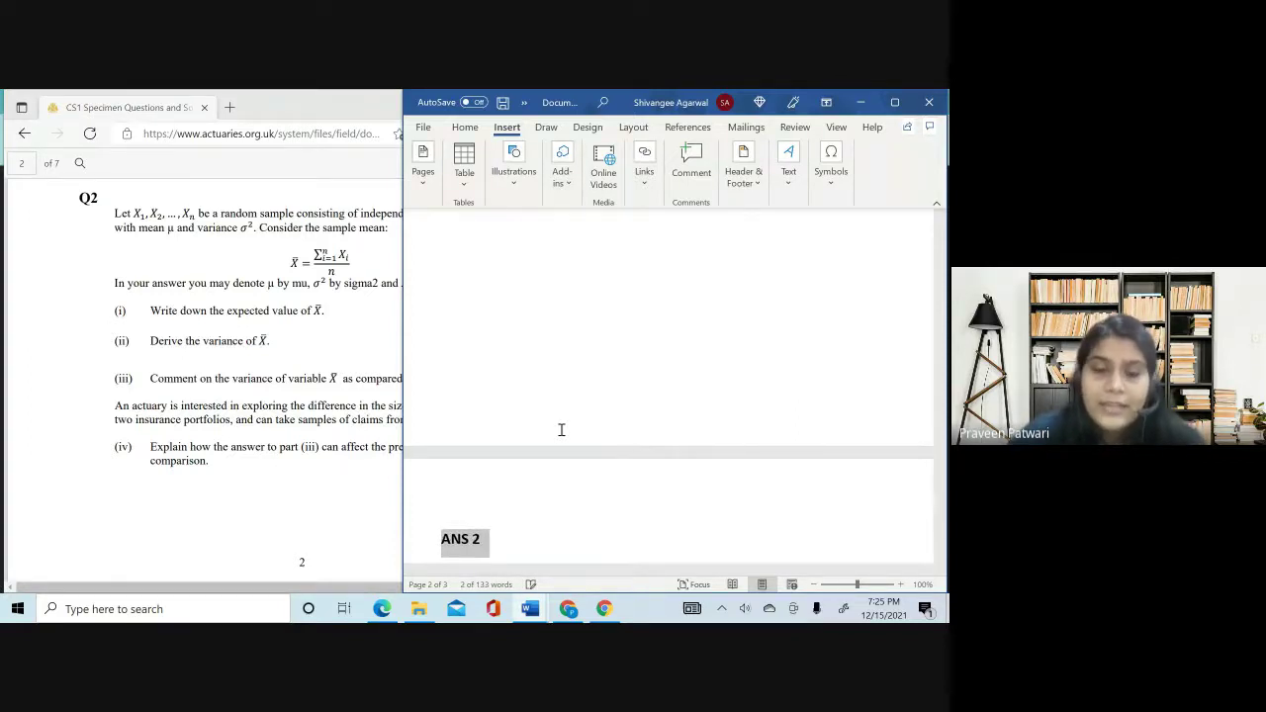
# - Start a list item numbered (i) below the ANS 2 heading, in regular, non-bold Calibri text at size 11
pyautogui.press('End')
pyautogui.press('Return')
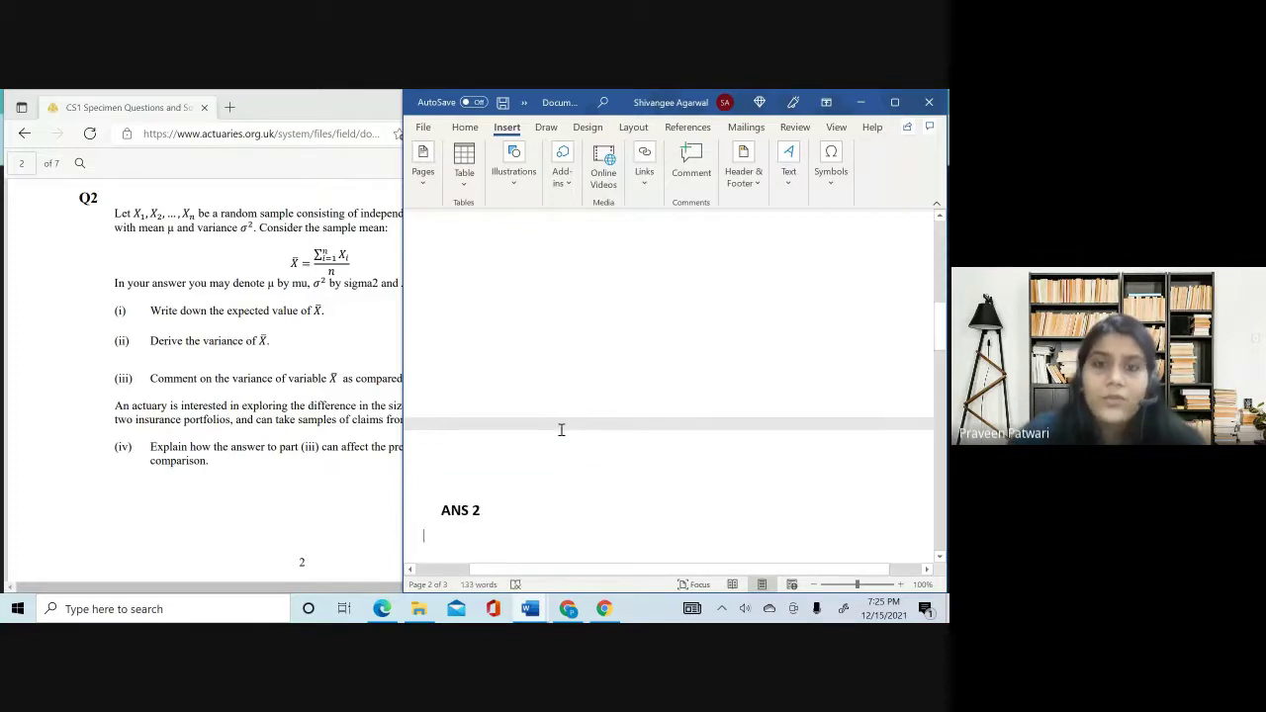
pyautogui.scroll(-1, 561, 429)
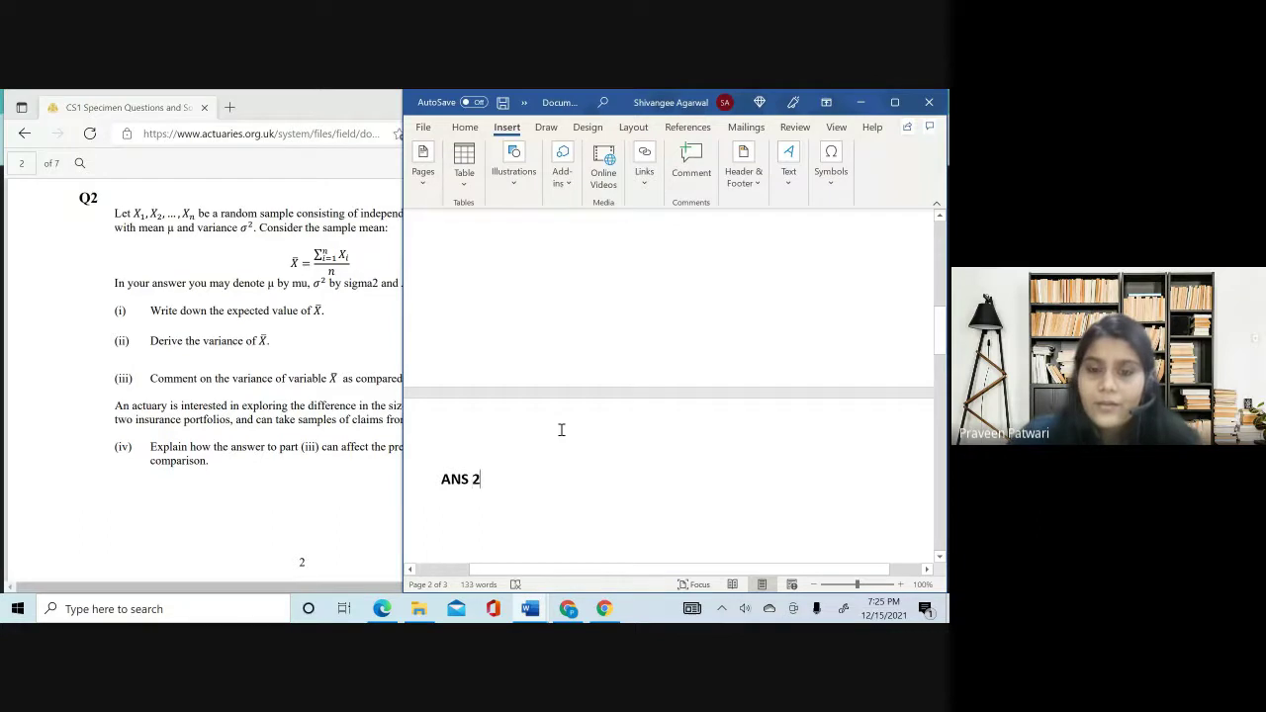
pyautogui.click(463, 129)
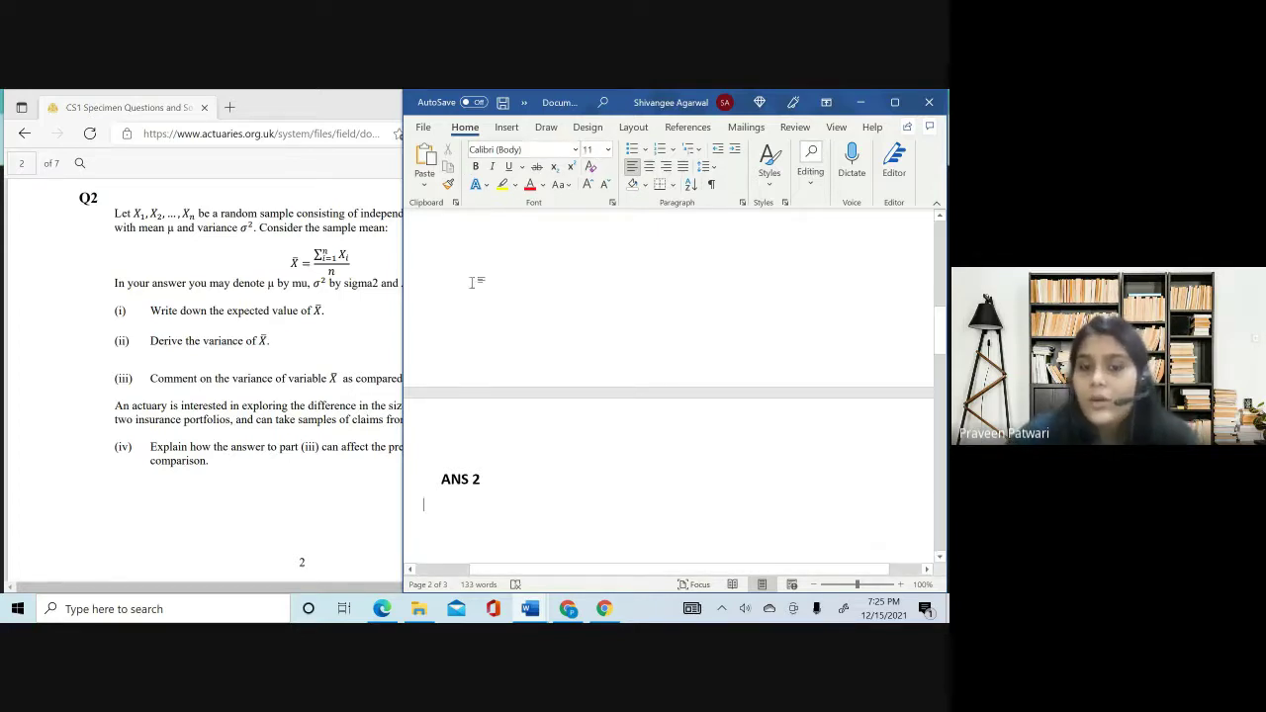
pyautogui.press('BackSpace')
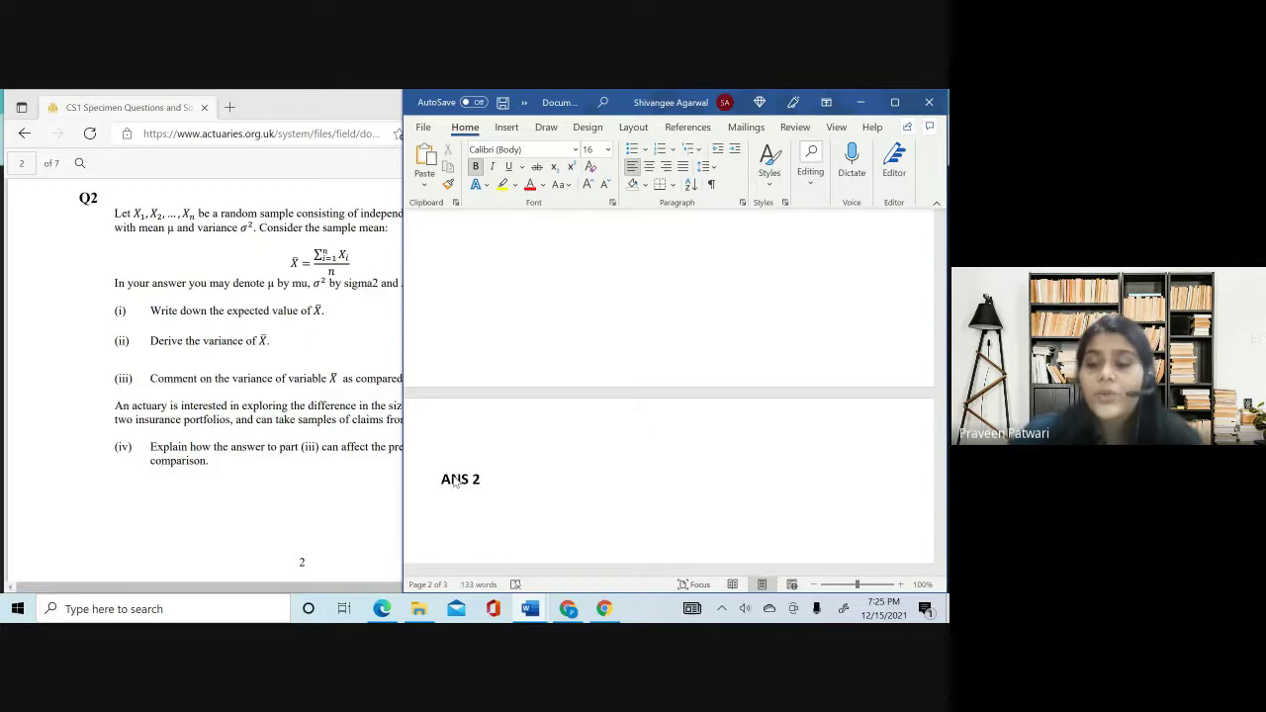
pyautogui.press('Return')
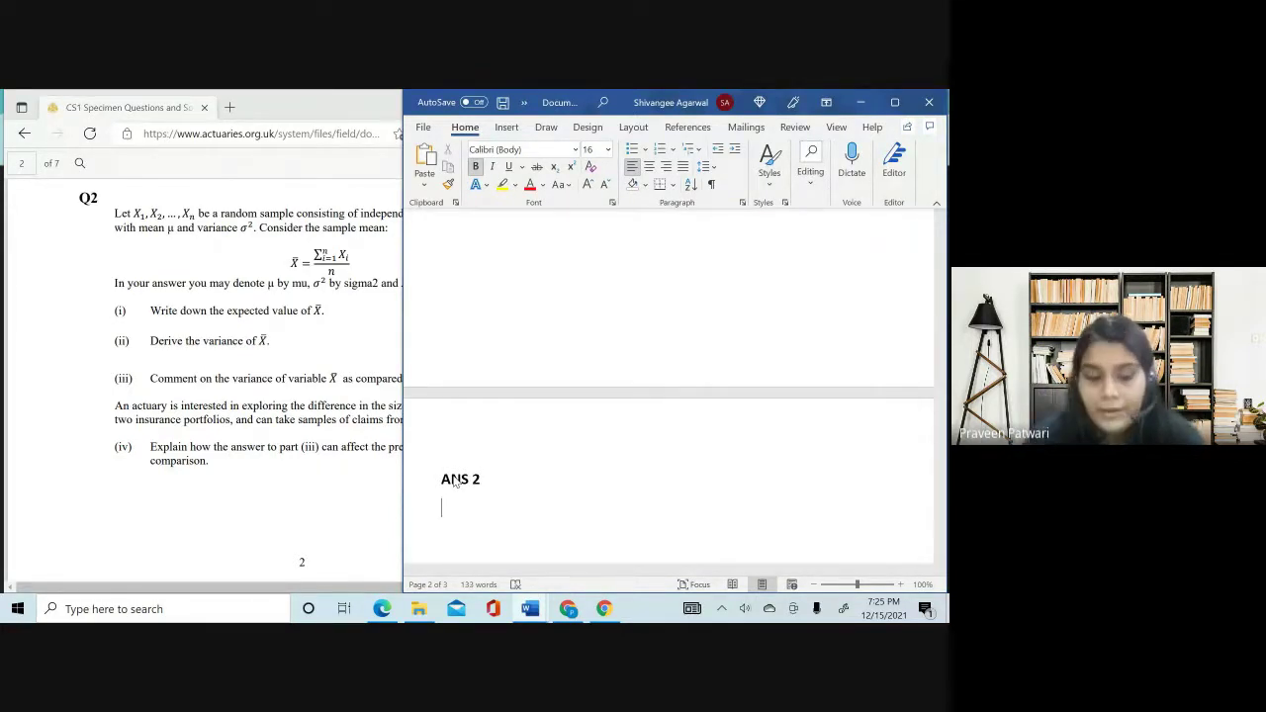
pyautogui.hotkey('ctrl', 'b')
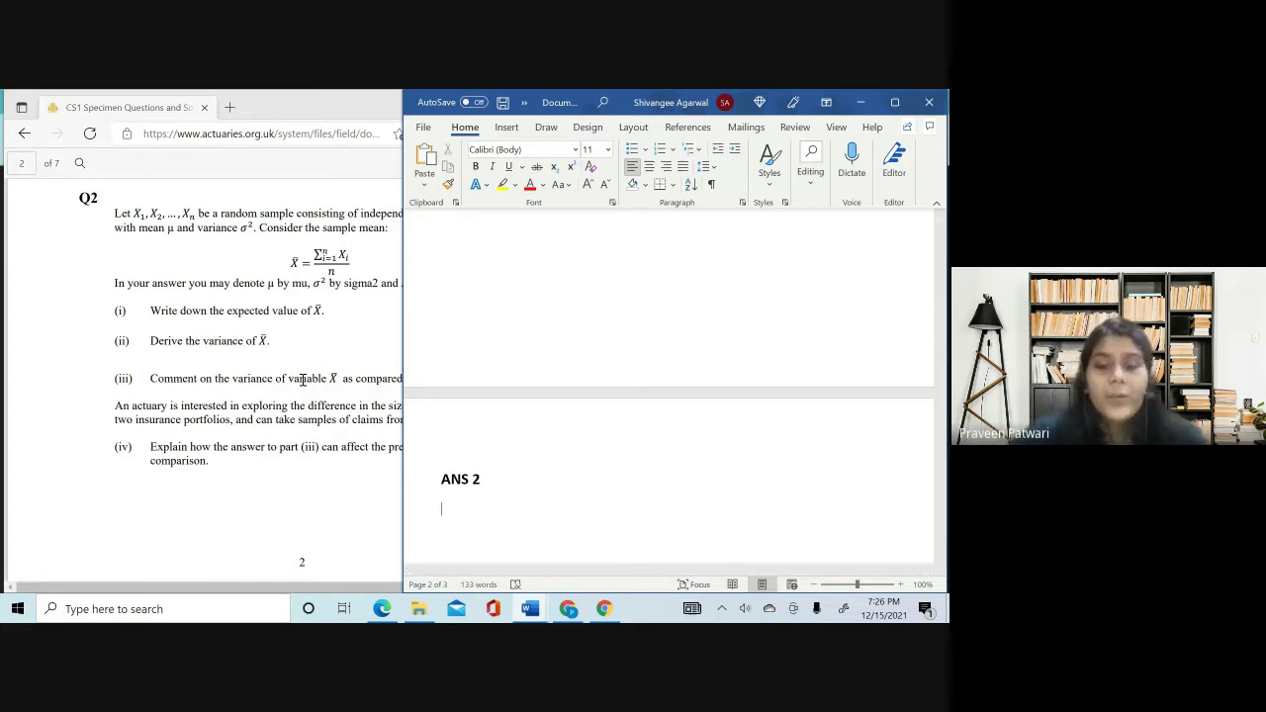
pyautogui.write('(i)')
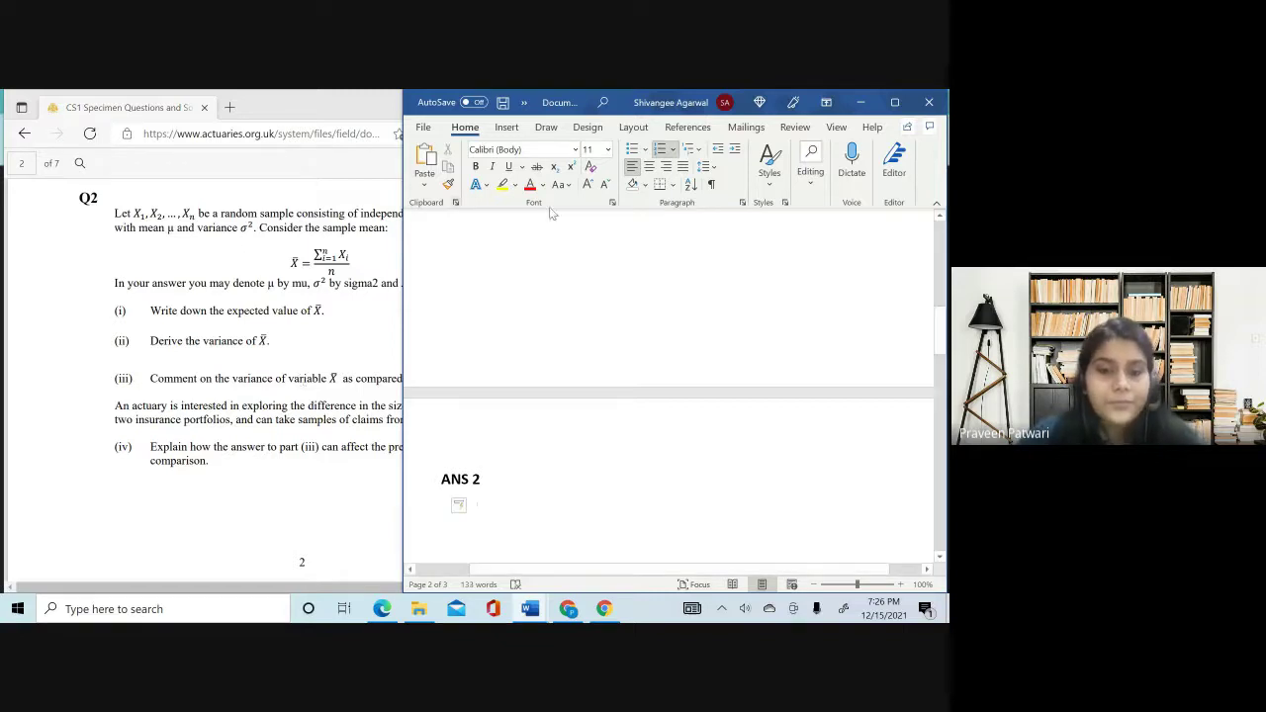
pyautogui.scroll(-2, 500, 421)
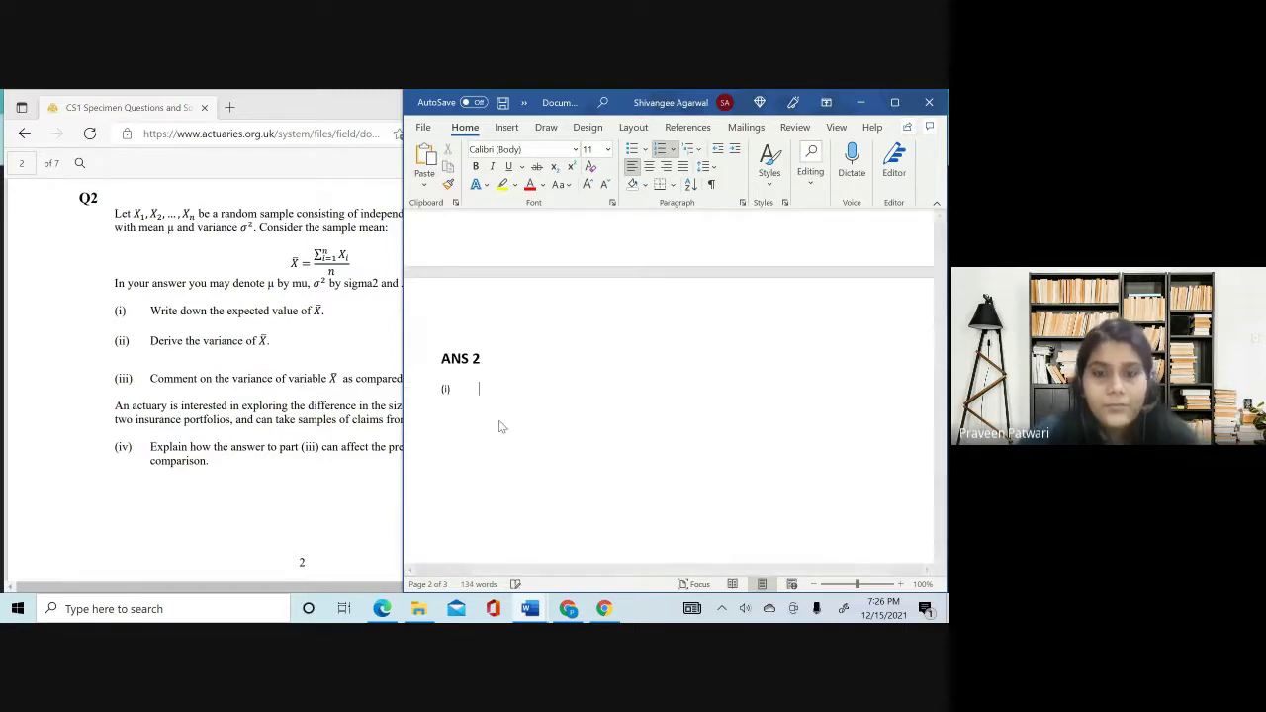
# - Check the Q2 parts and their specimen solution, and enter E(Xbar) as plain text in item (i) of the Word answer
pyautogui.click(290, 364)
pyautogui.scroll(-3, 291, 363)
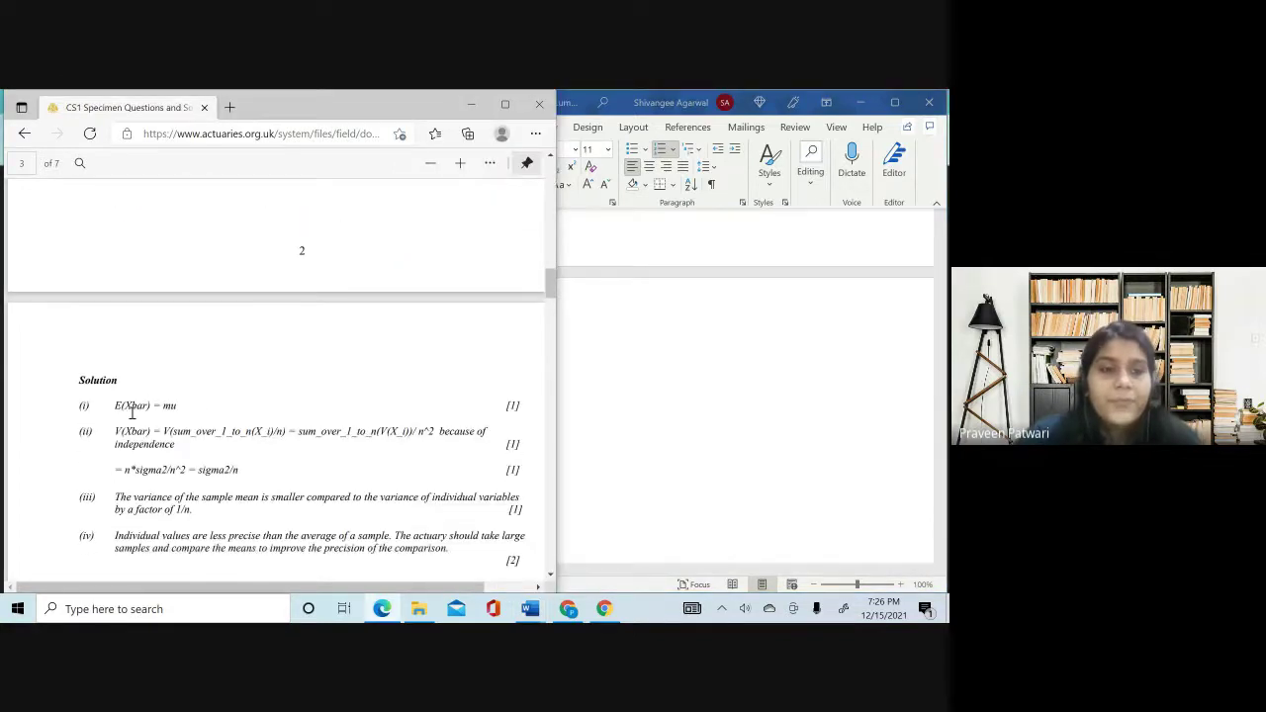
pyautogui.scroll(4, 302, 363)
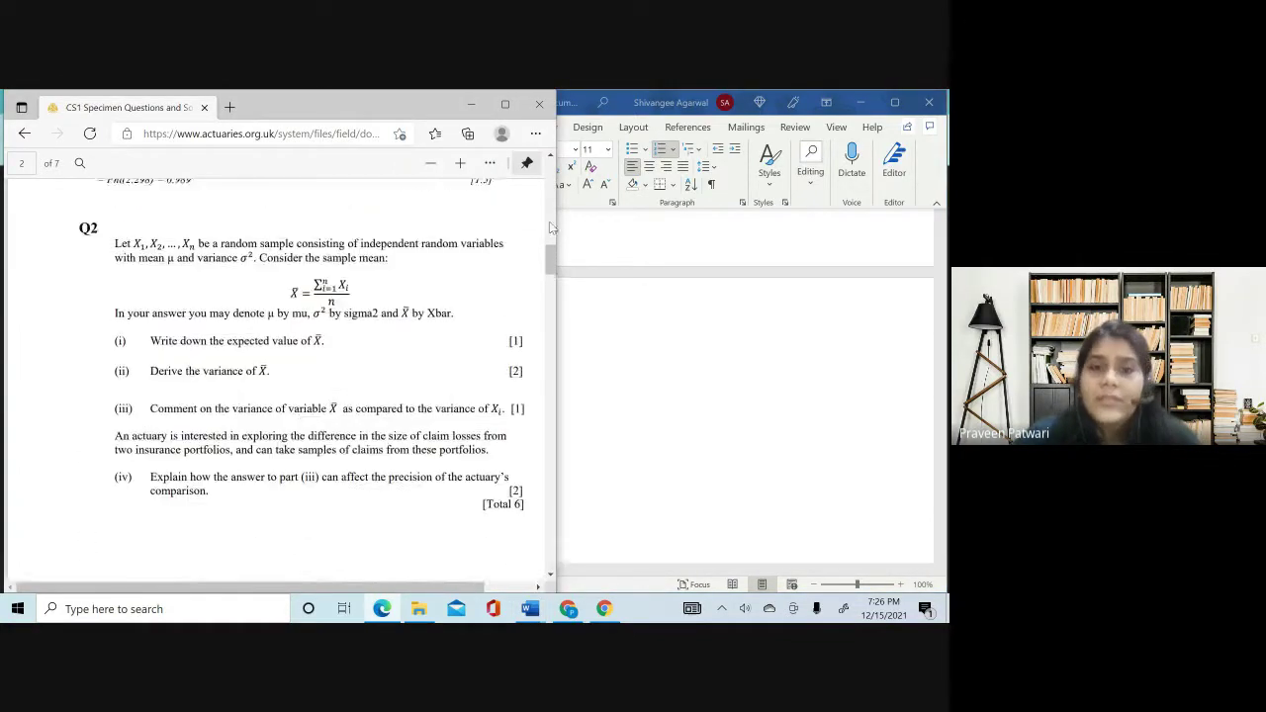
pyautogui.scroll(-3, 371, 401)
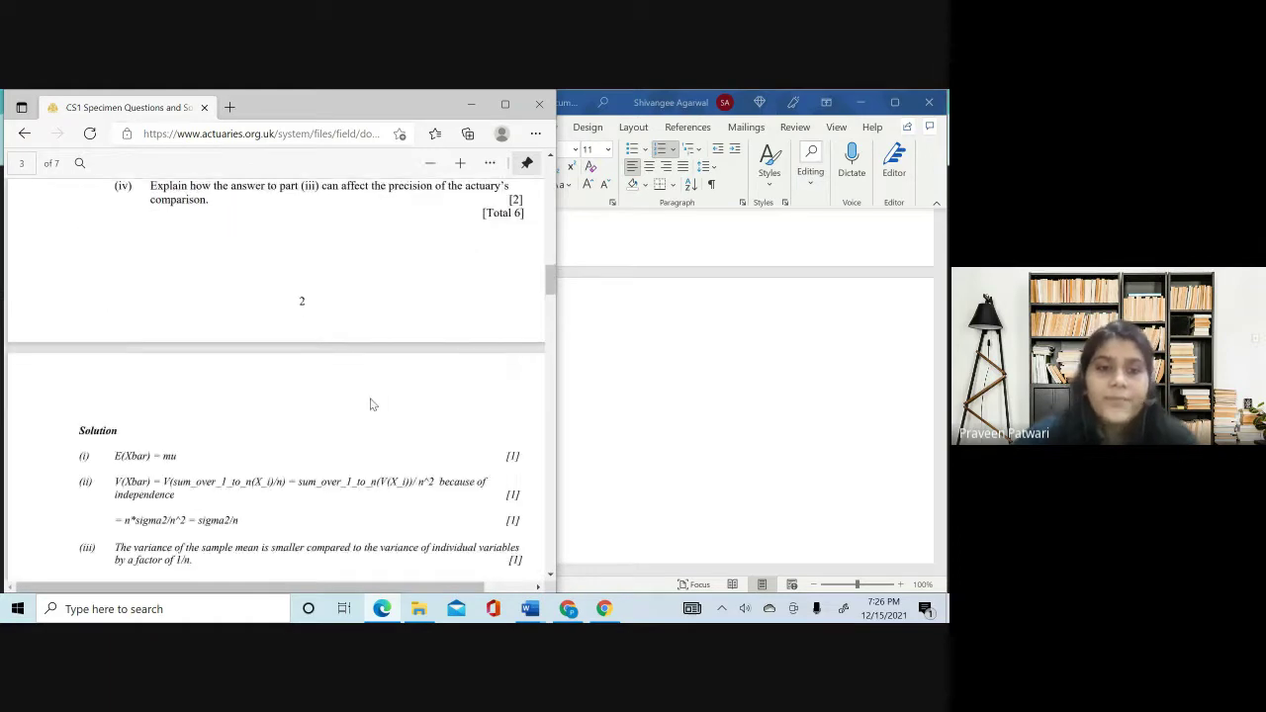
pyautogui.click(630, 446)
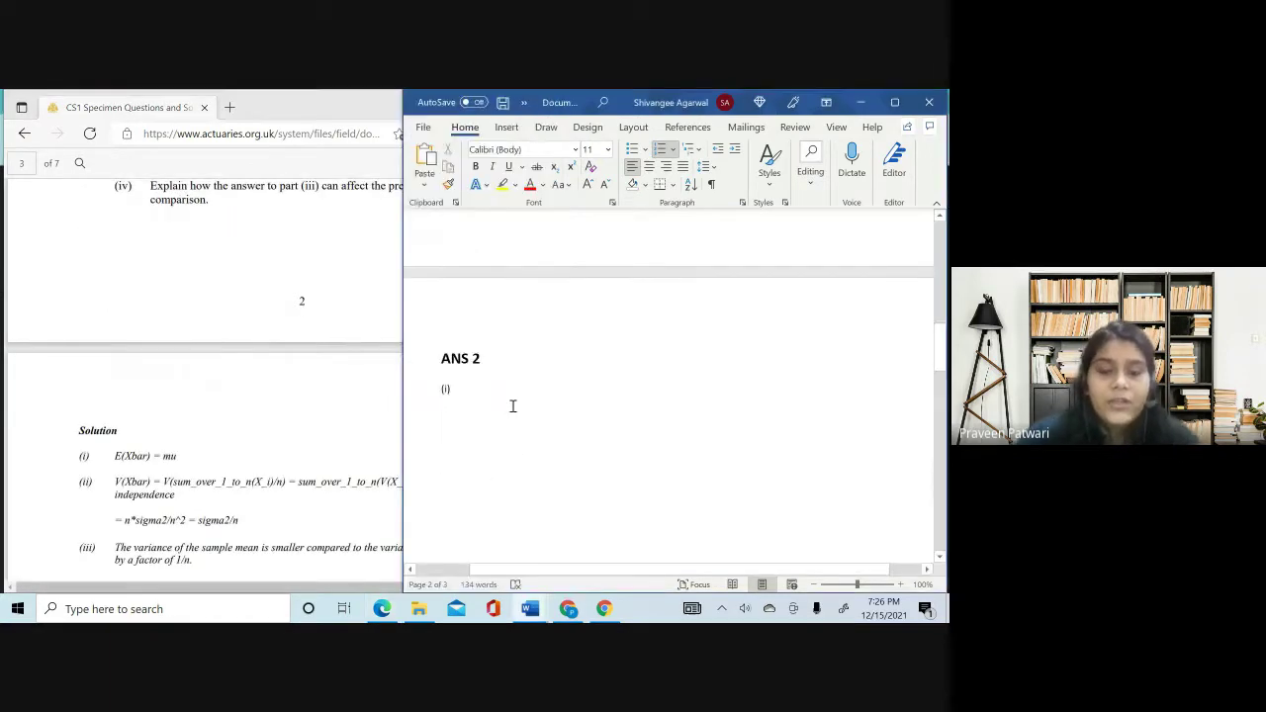
pyautogui.press('Tab')
pyautogui.write('E(Xbar')
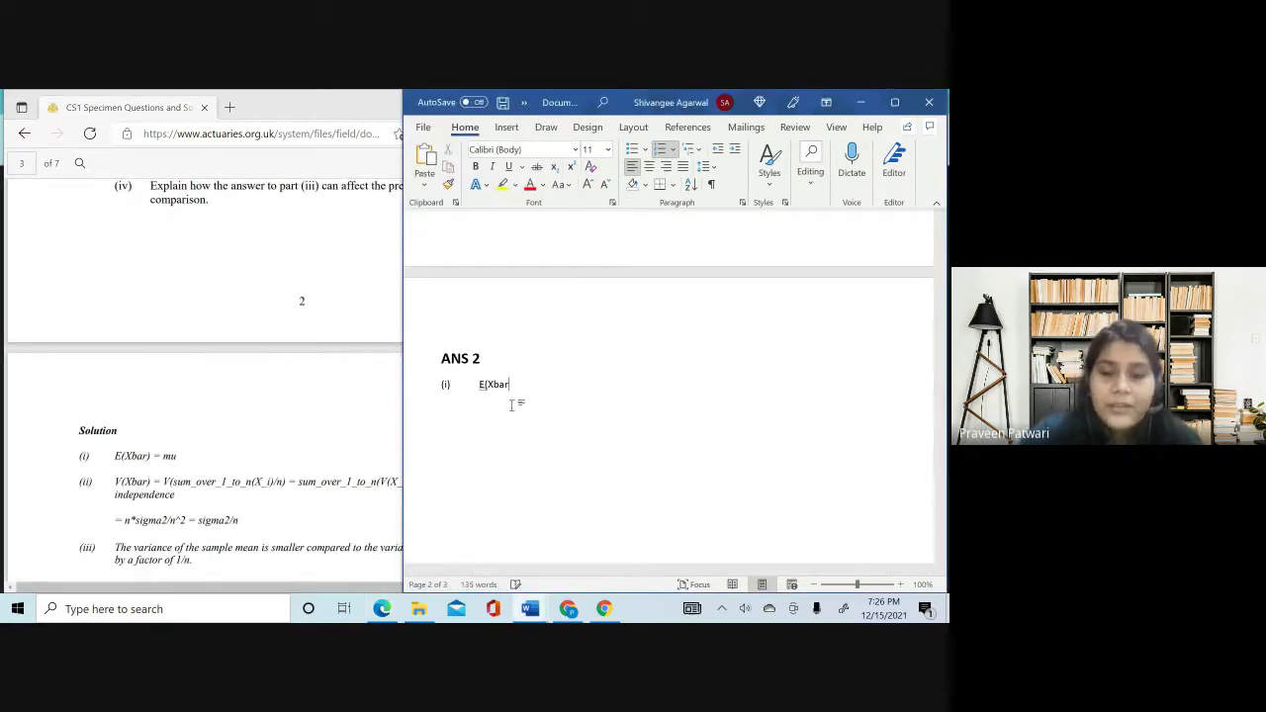
pyautogui.press('BackSpace')
pyautogui.write('r)')
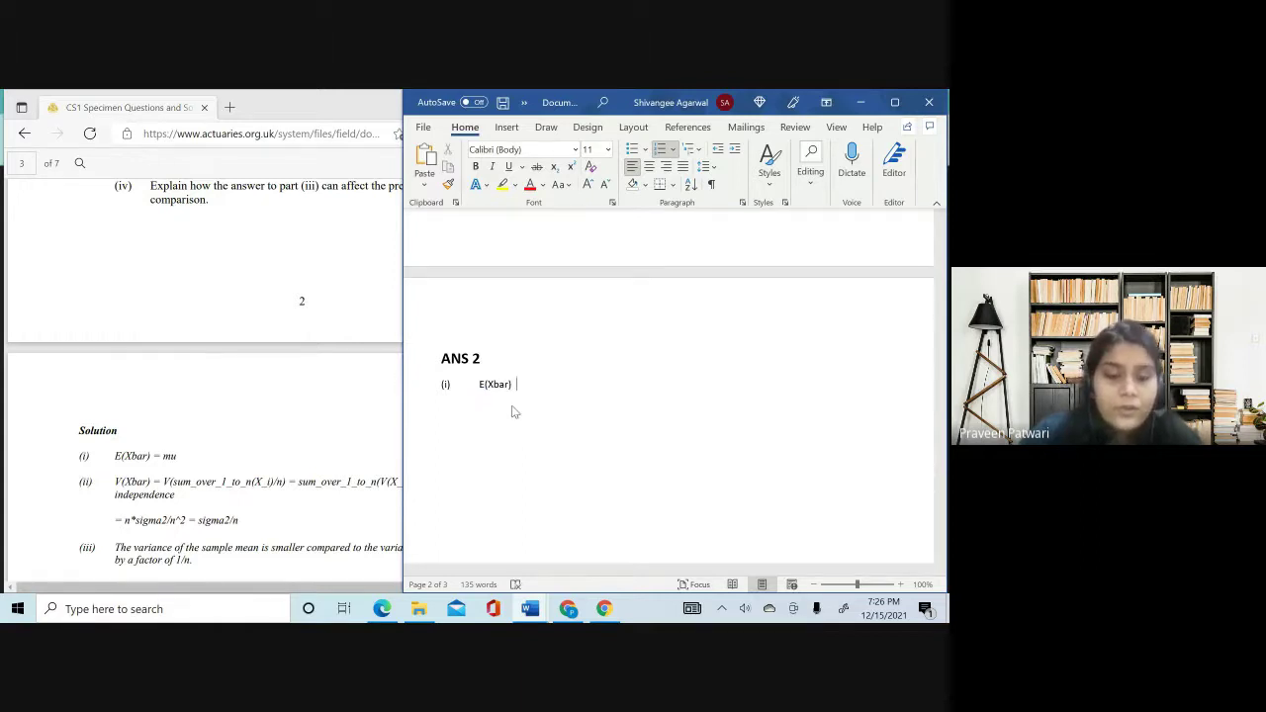
# - Insert an equation after E(Xbar) reading E(X̄) = mu μ, and leave it for an unnumbered line below
pyautogui.hotkey('alt', '=')
pyautogui.write('E(X')
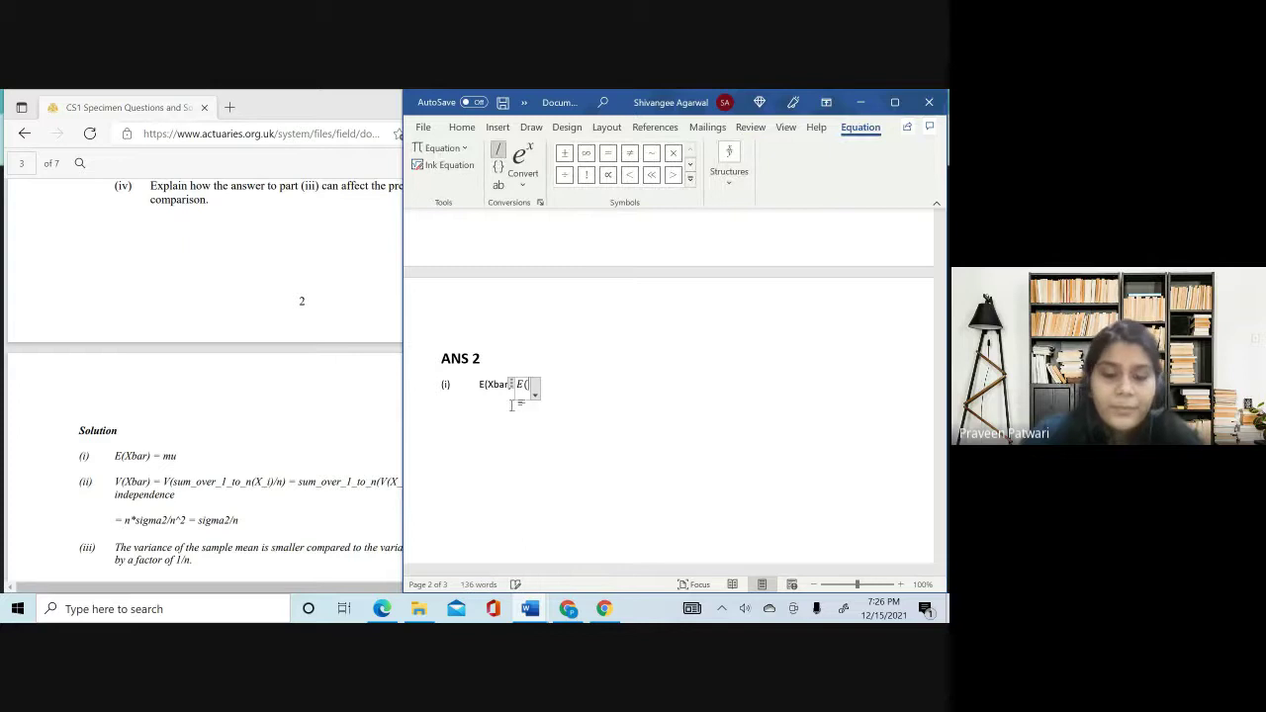
pyautogui.write('\x08ar ')
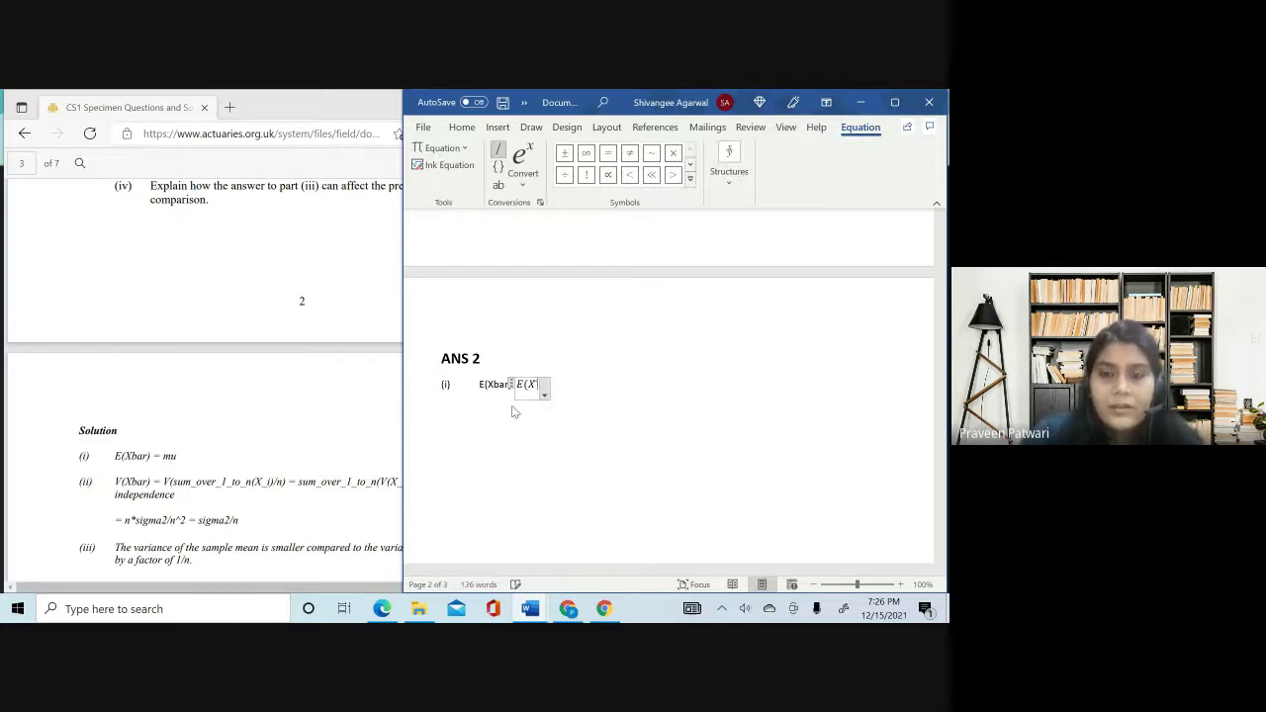
pyautogui.write(')')
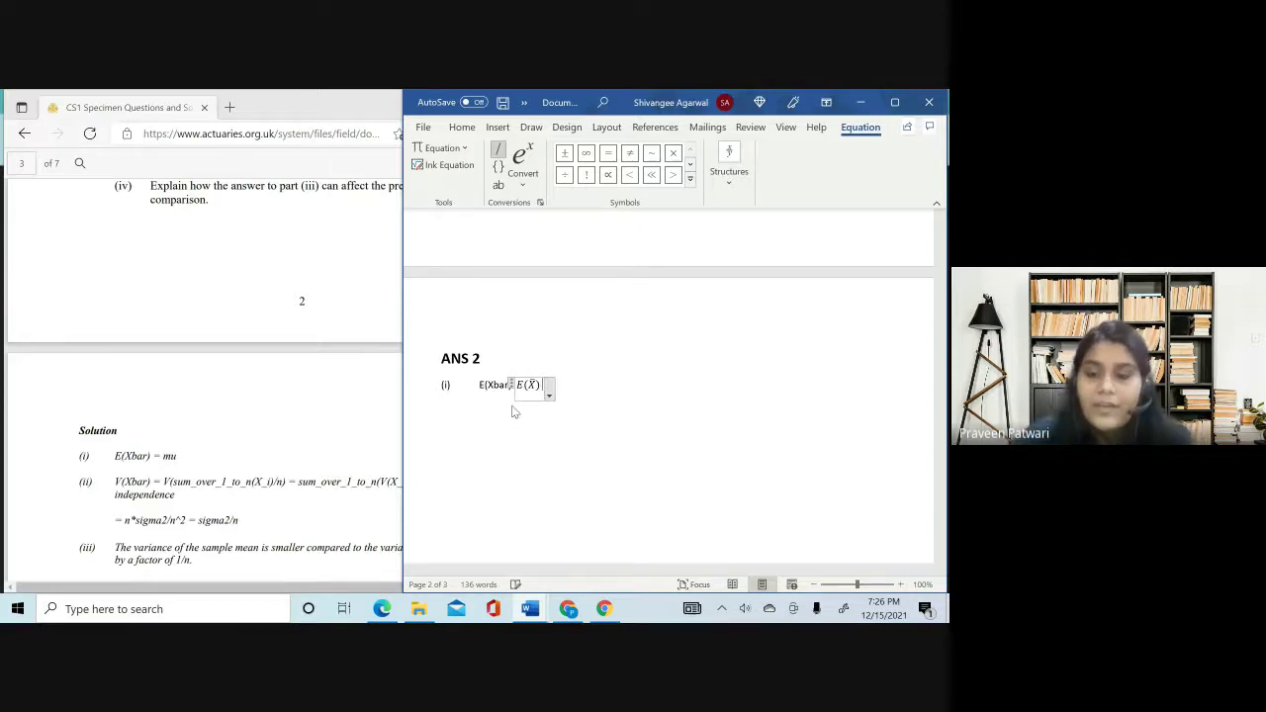
pyautogui.write('=')
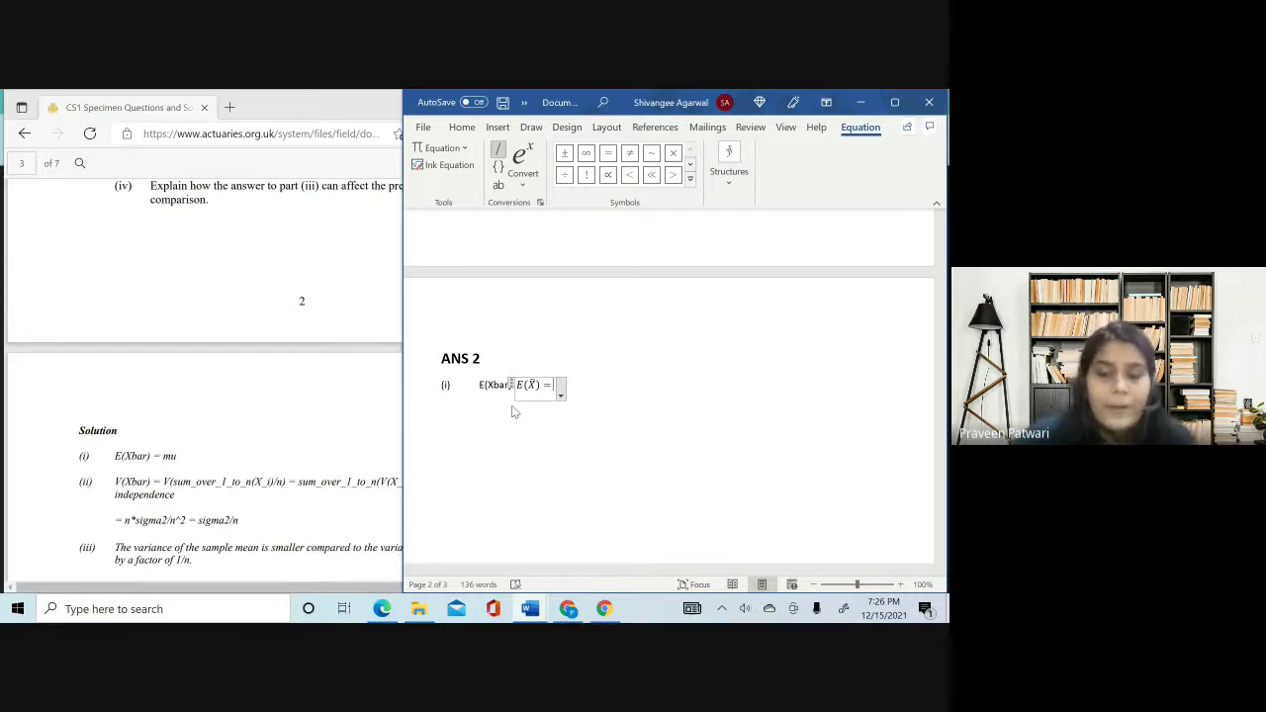
pyautogui.write('mu')
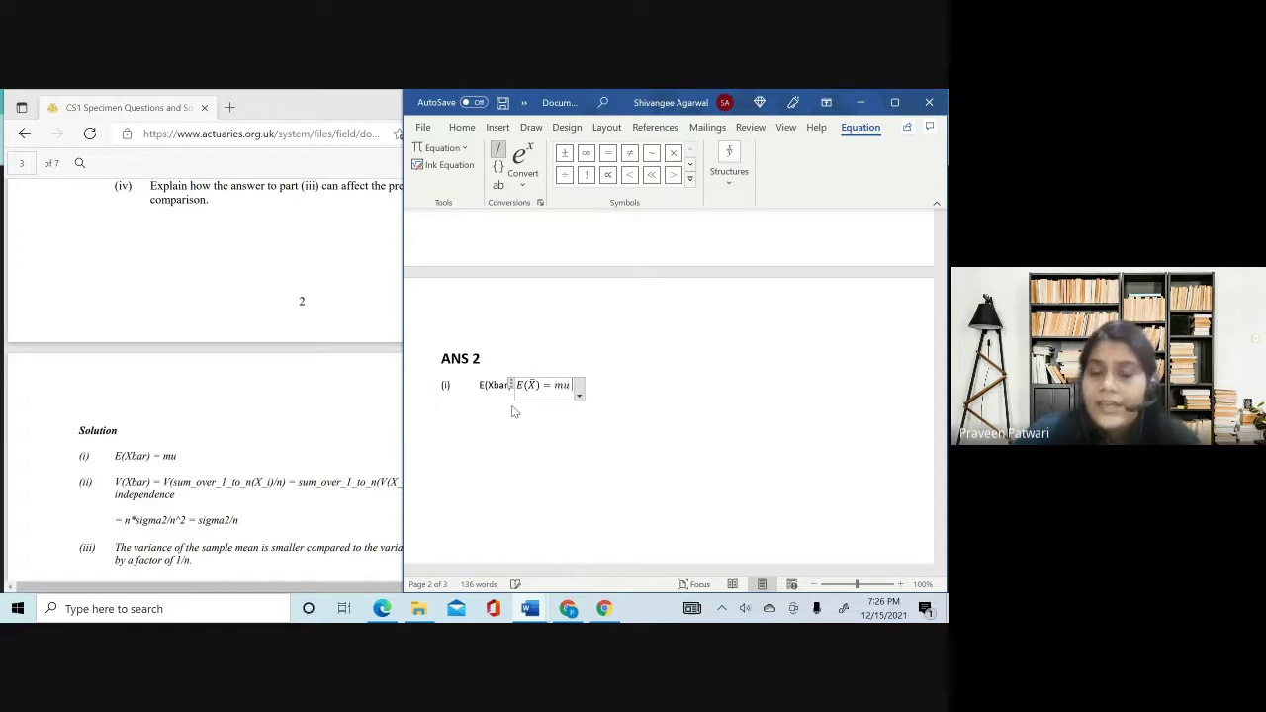
pyautogui.write(' \\mu')
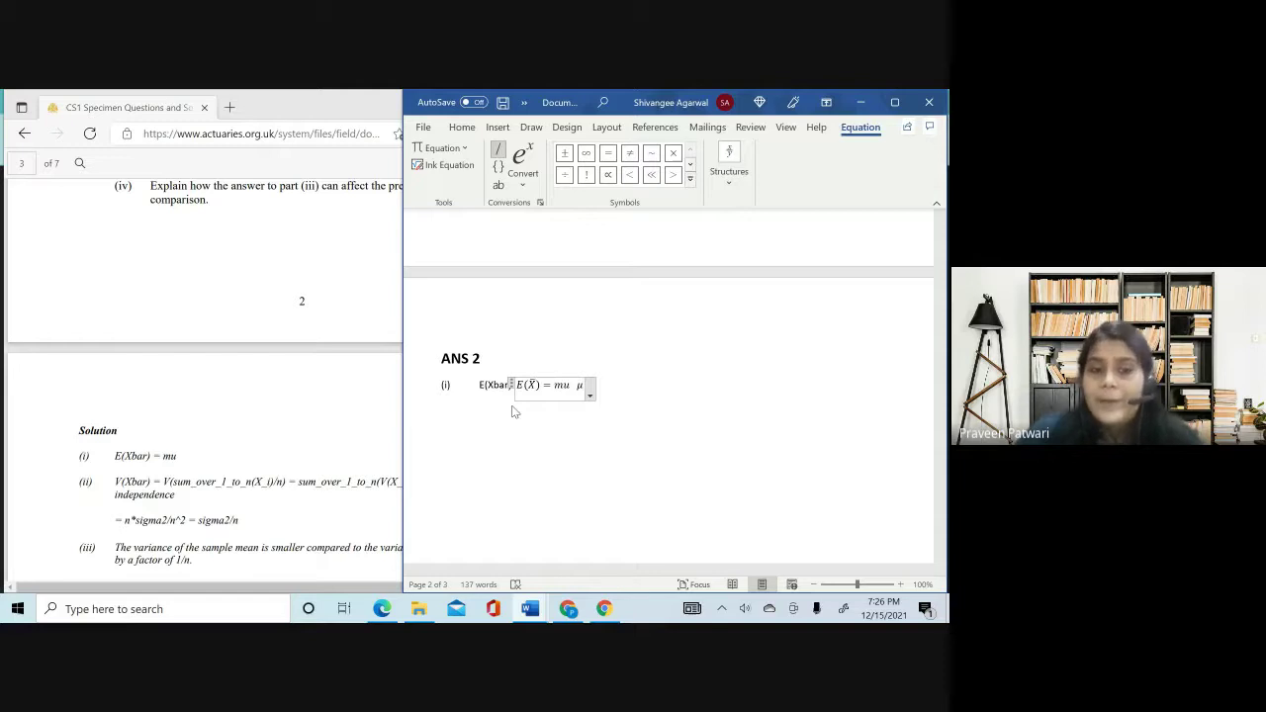
pyautogui.click(514, 412)
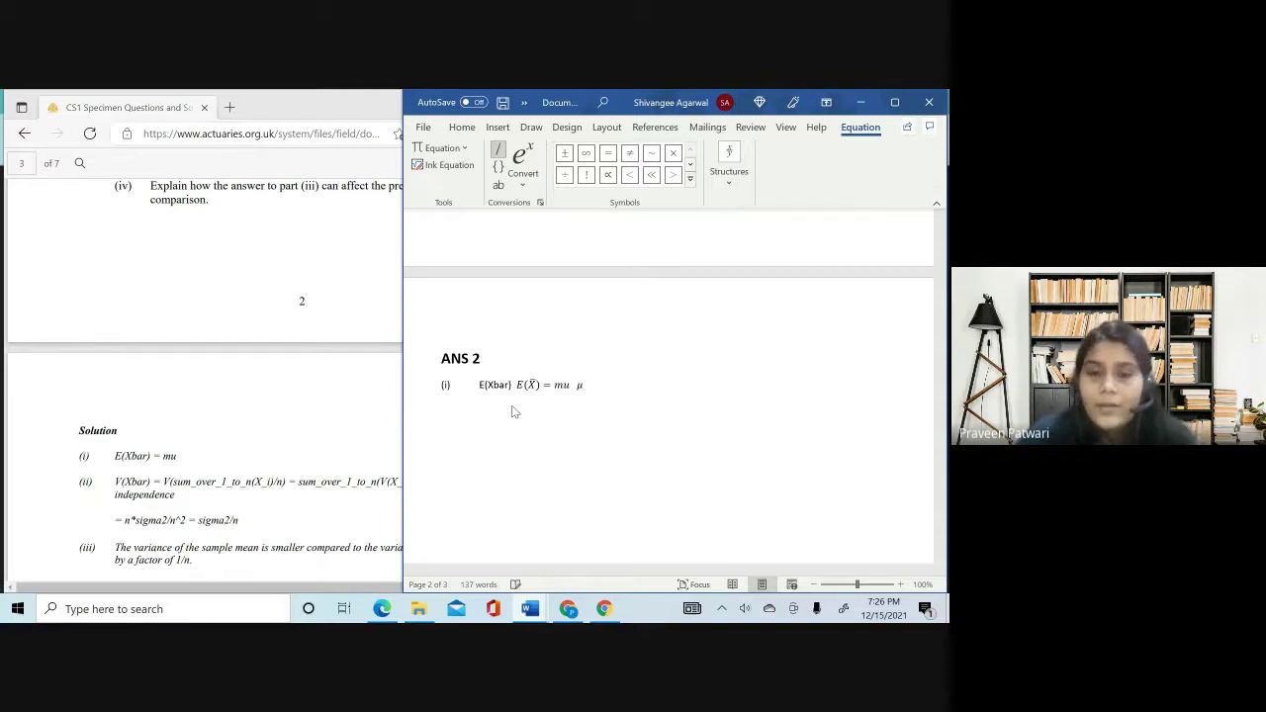
pyautogui.press('BackSpace')
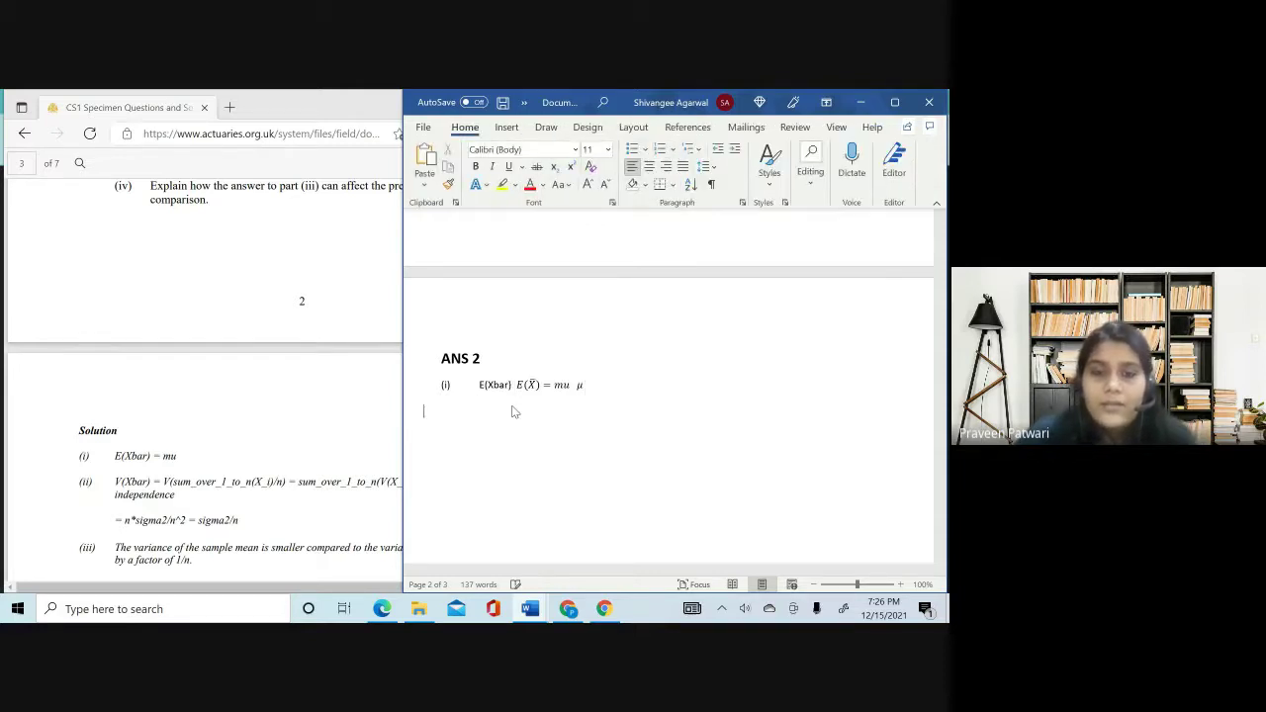
pyautogui.press('BackSpace')
pyautogui.press('Right')
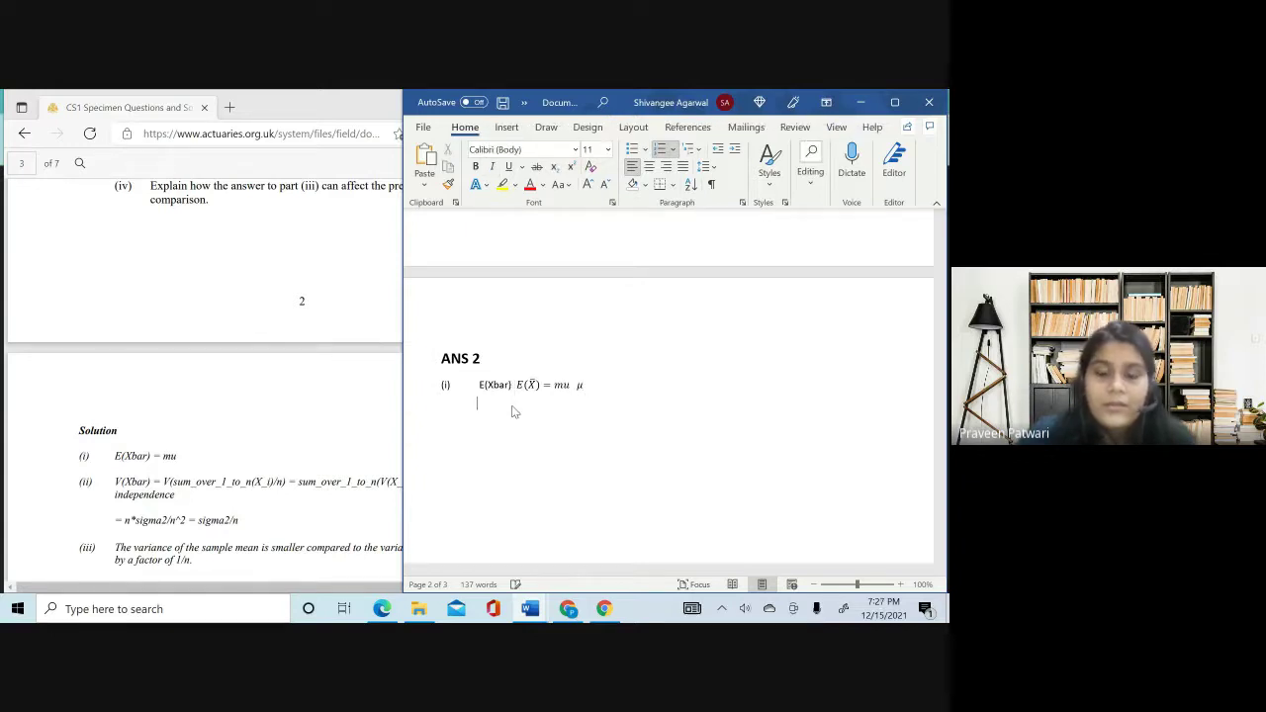
pyautogui.write('(ii)')
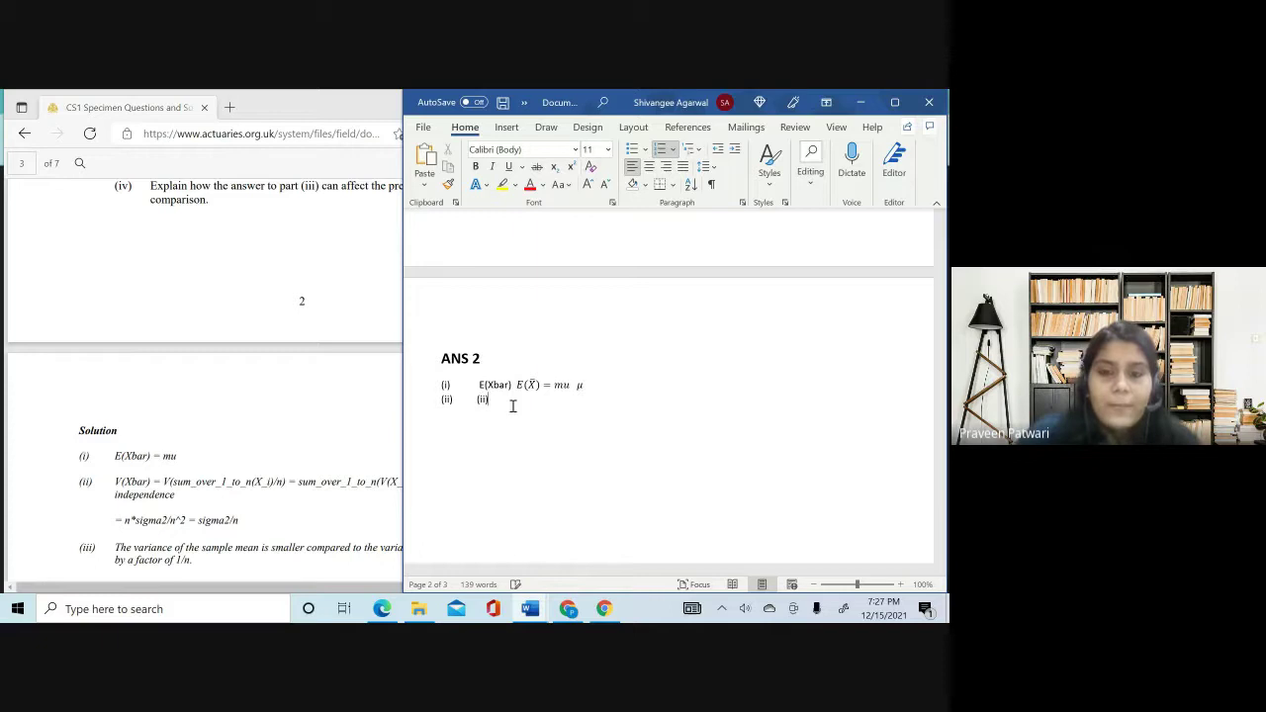
pyautogui.press('BackSpace')
pyautogui.press('BackSpace')
pyautogui.press('BackSpace')
pyautogui.press('BackSpace')
pyautogui.press('BackSpace')
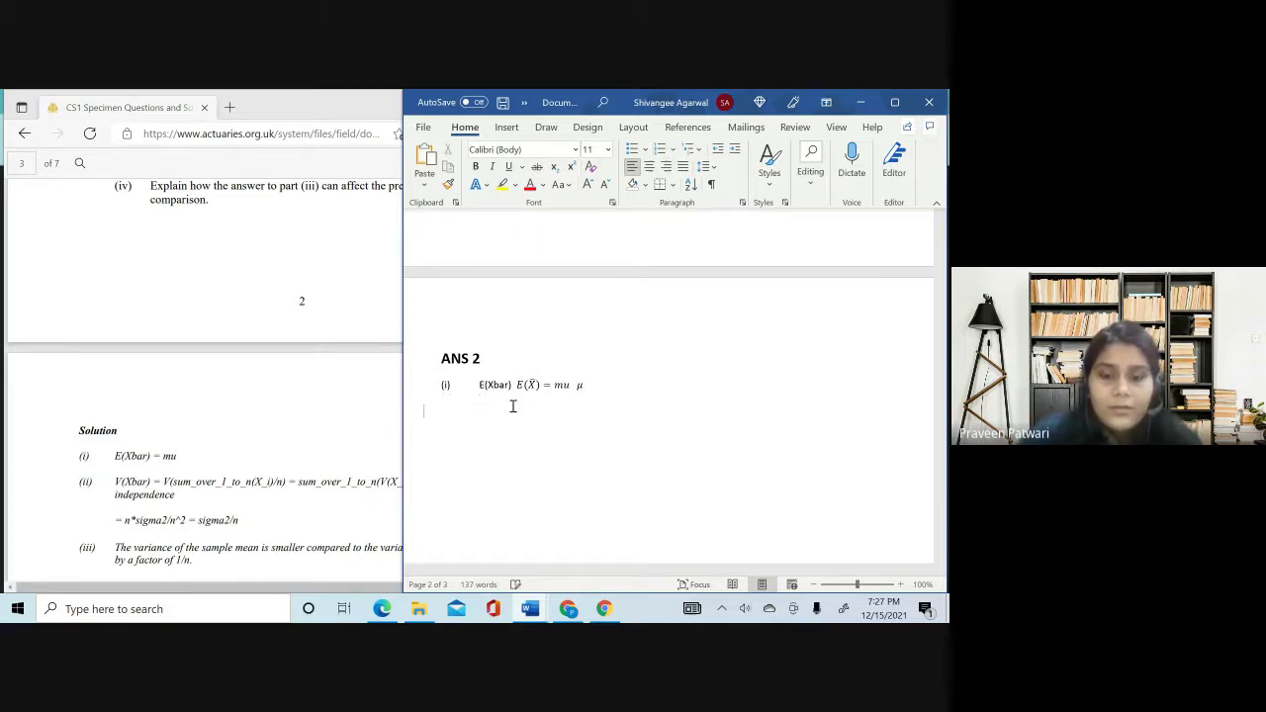
# - Start list item (ii) below item (i), and copy the part (ii) variance working from the Q2 specimen solution
pyautogui.write('(ii)')
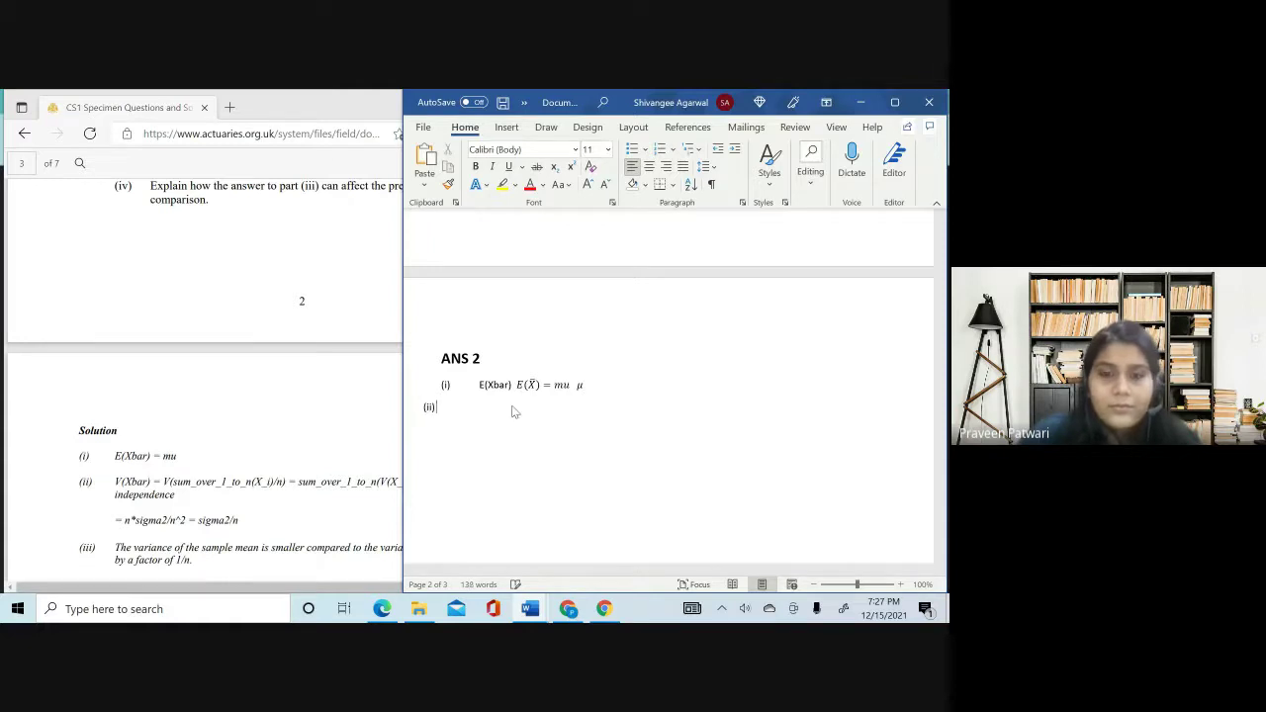
pyautogui.press('Tab')
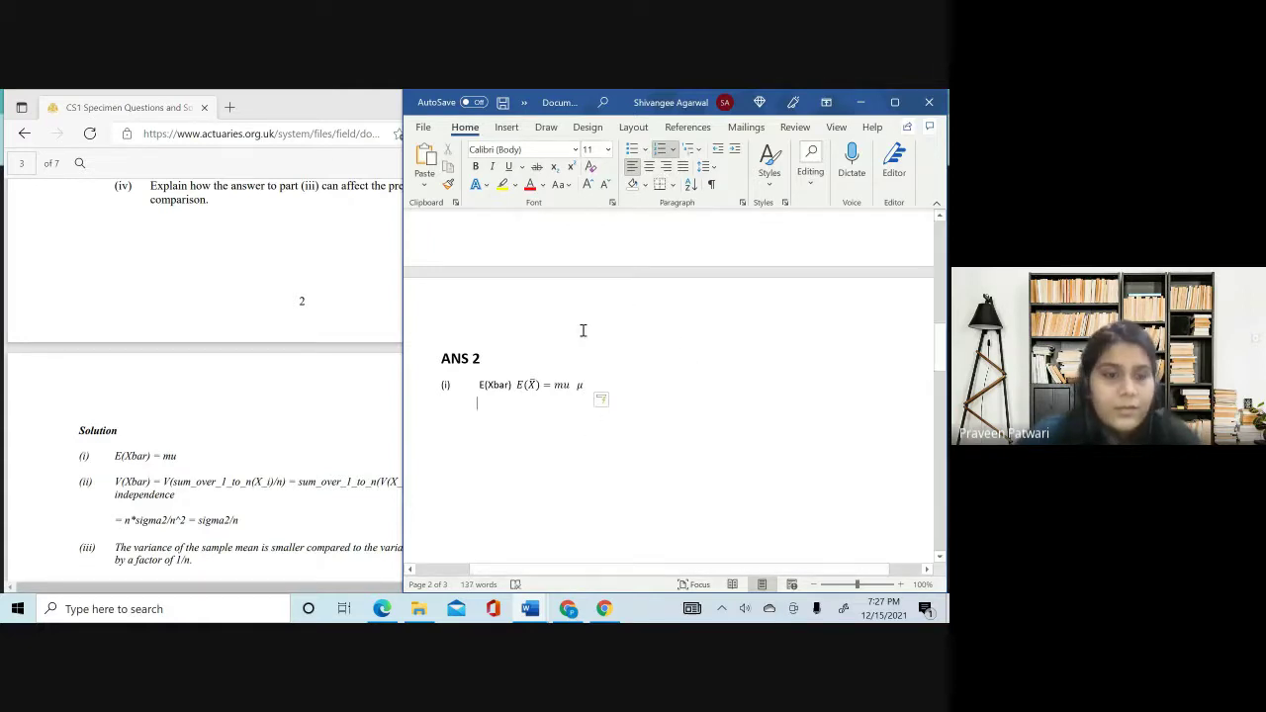
pyautogui.click(219, 353)
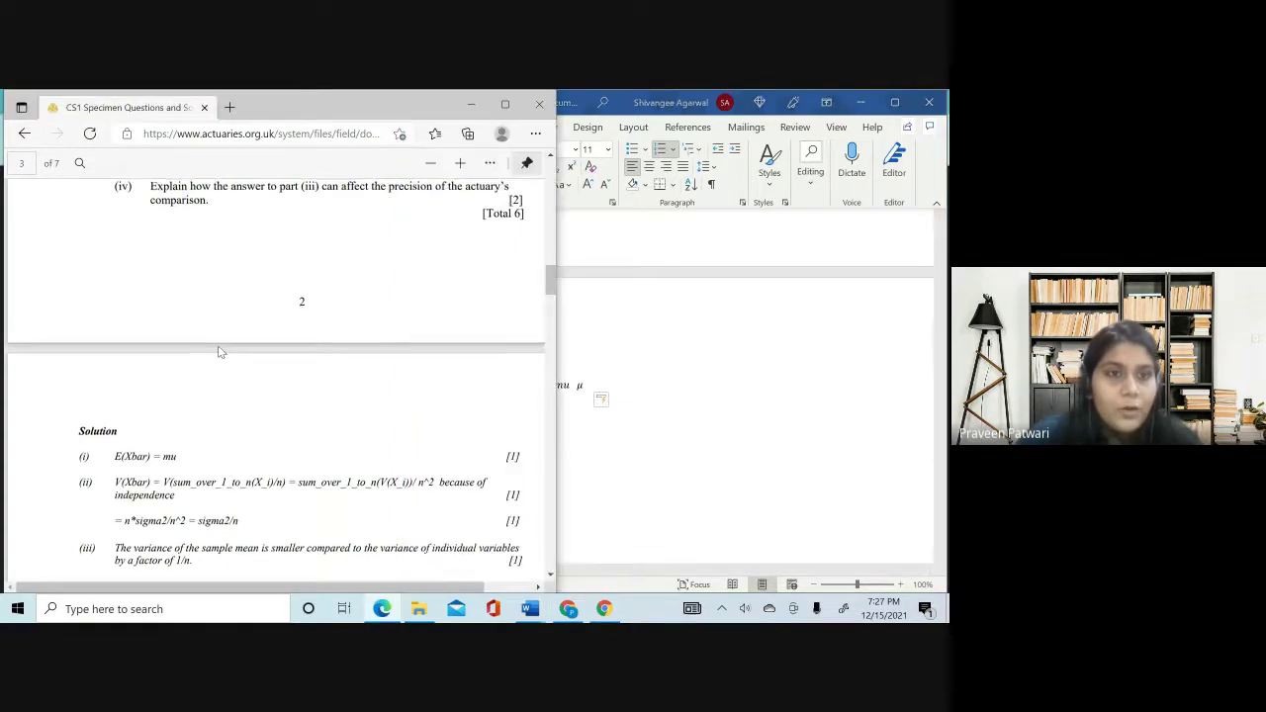
pyautogui.scroll(3, 219, 353)
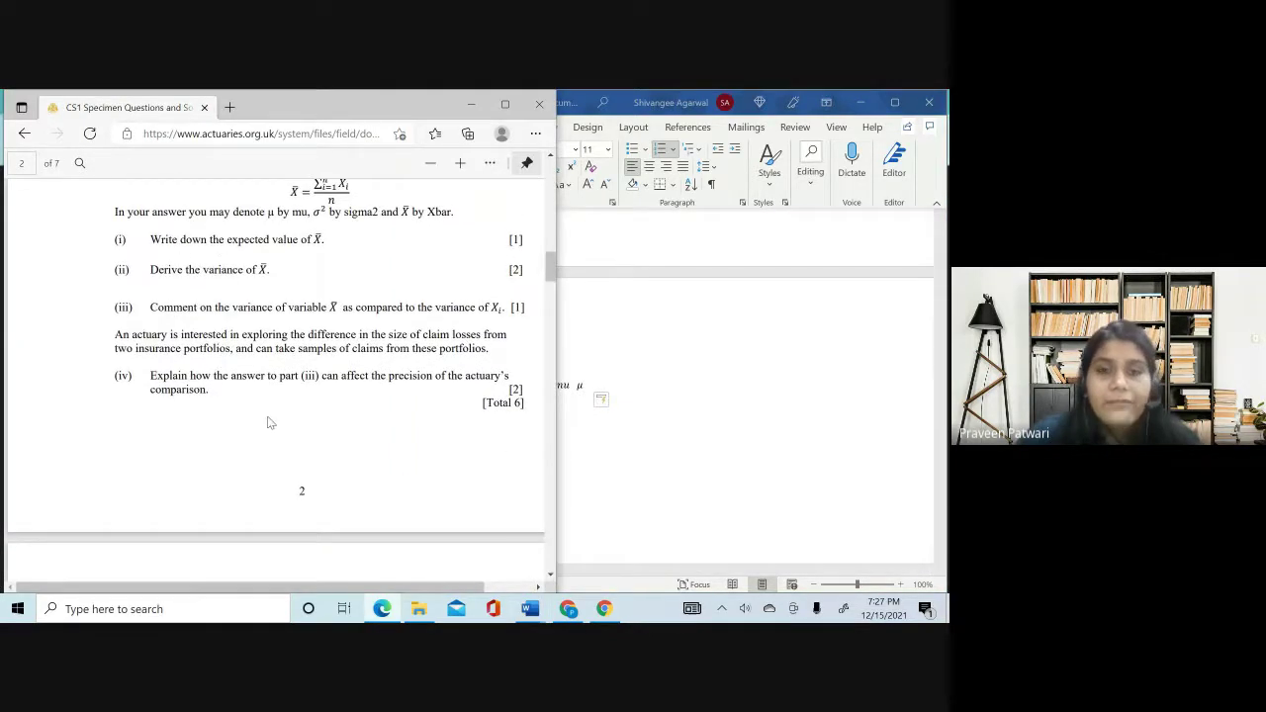
pyautogui.scroll(-3, 267, 423)
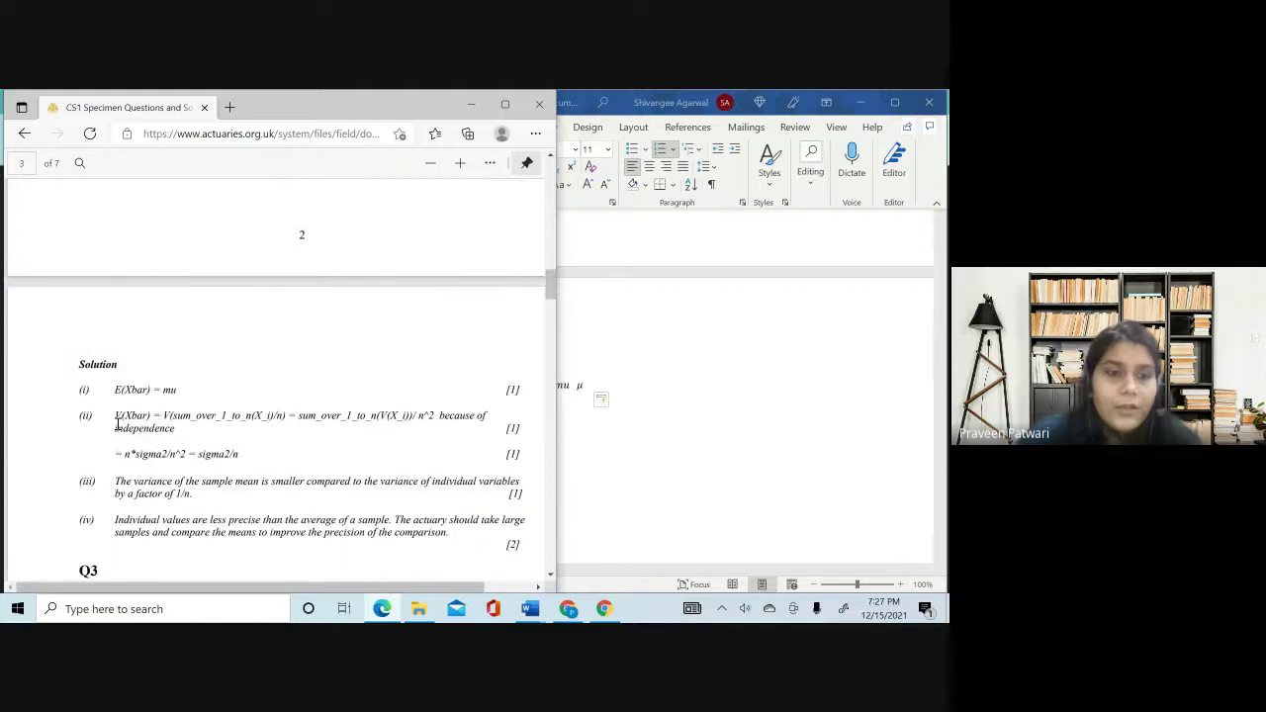
pyautogui.moveTo(117, 415); pyautogui.dragTo(263, 462)
pyautogui.hotkey('ctrl', 'c')
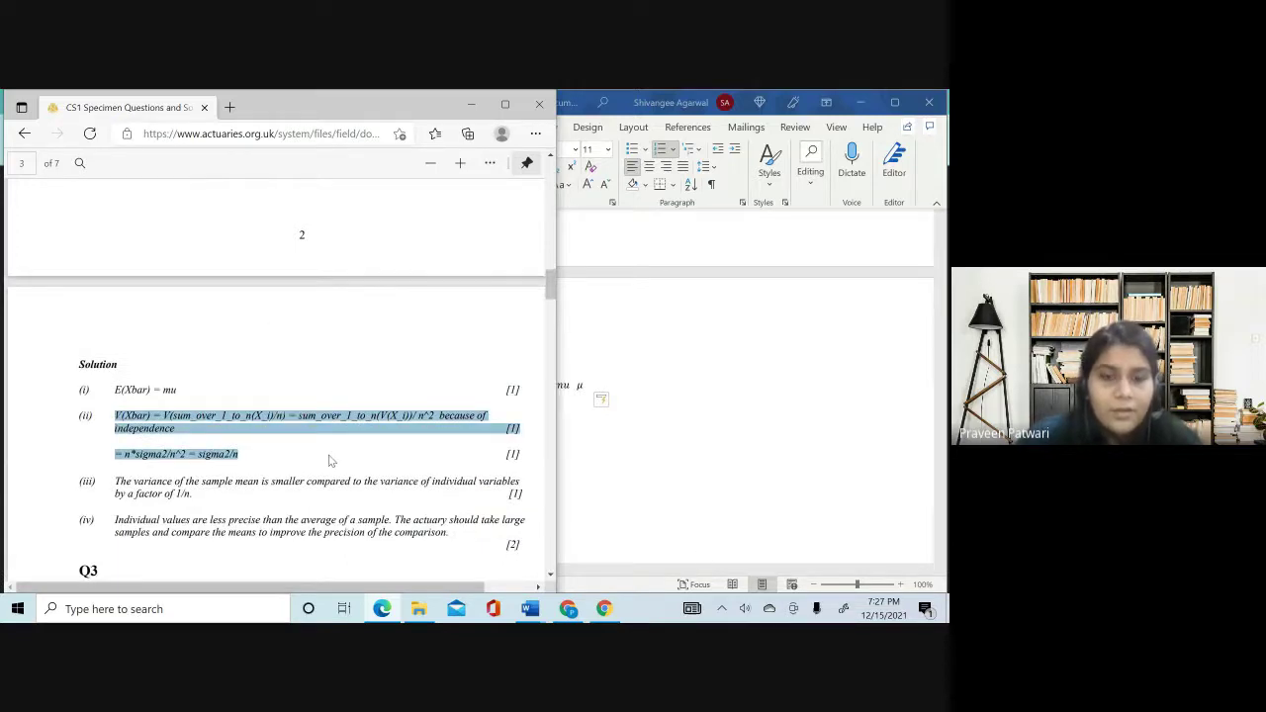
# - Return to the Word answer and enter V(Xbar) = as plain text in item (ii)
pyautogui.click(668, 383)
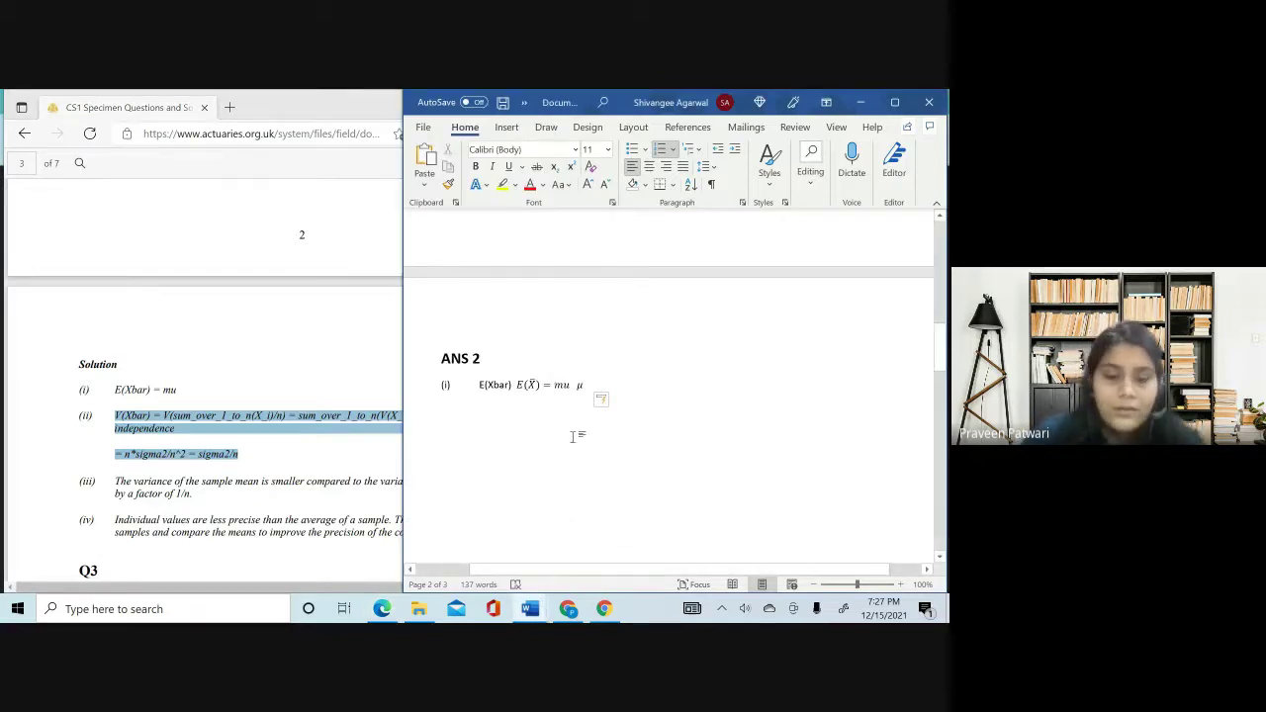
pyautogui.press('Return')
pyautogui.write('V(')
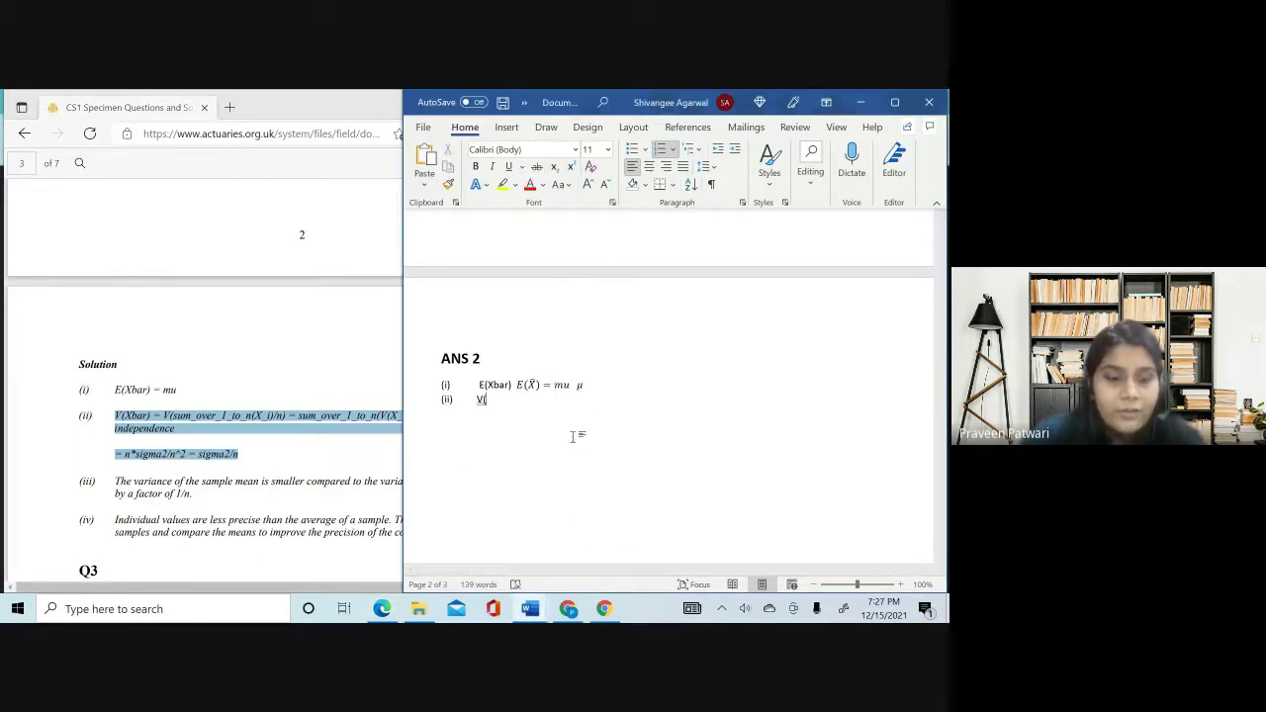
pyautogui.write('Xbar)')
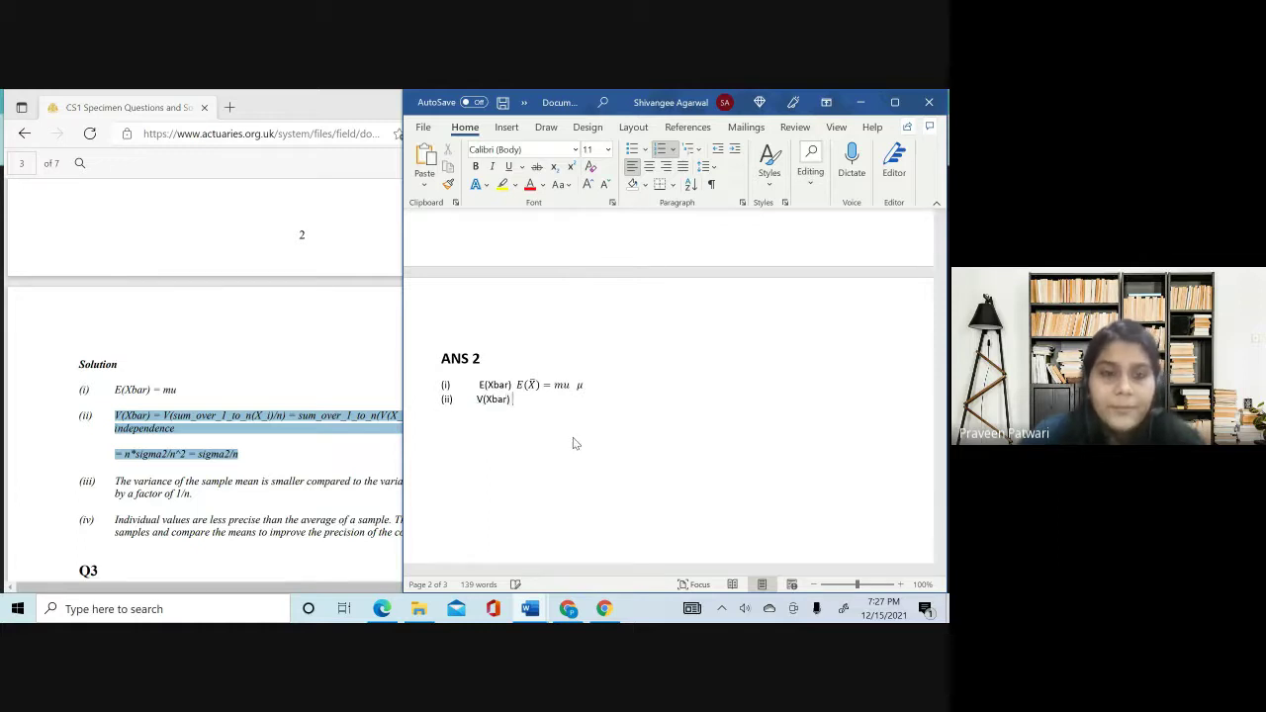
pyautogui.write(' =')
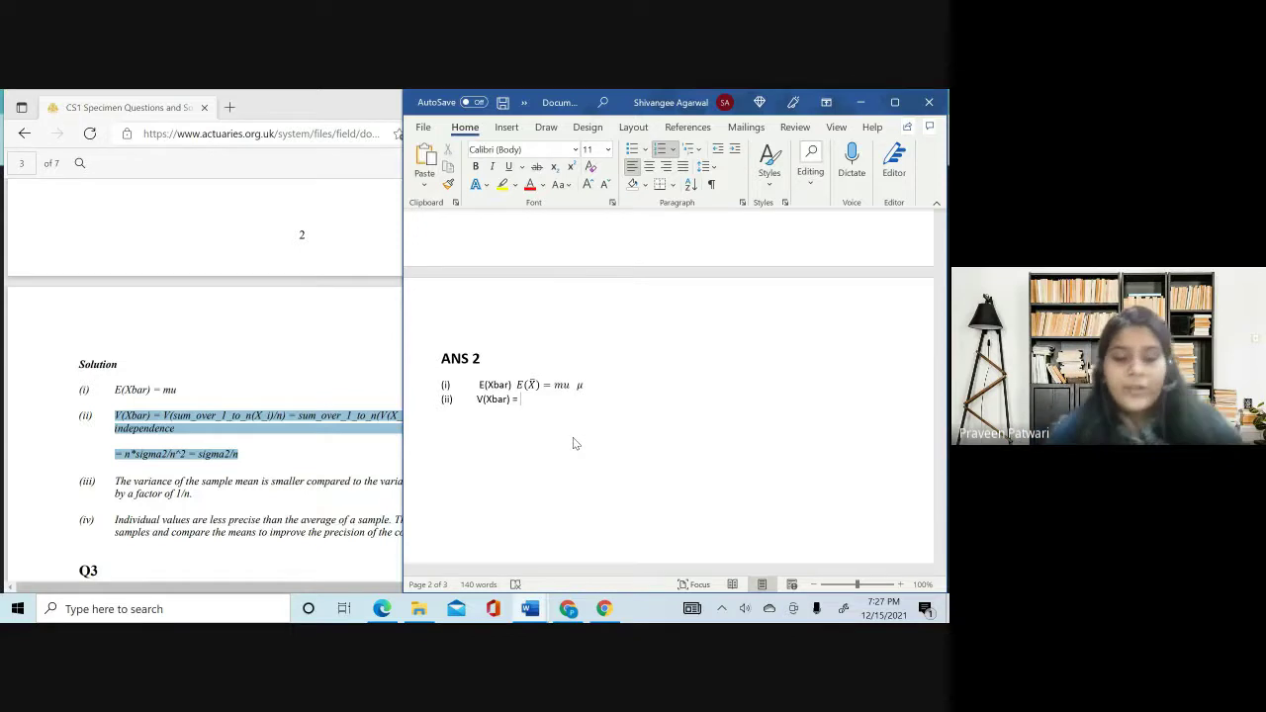
# - Insert an equation after V(Xbar) = in item (ii), starting with V( and a sum from 1 to n
pyautogui.hotkey('alt', '=')
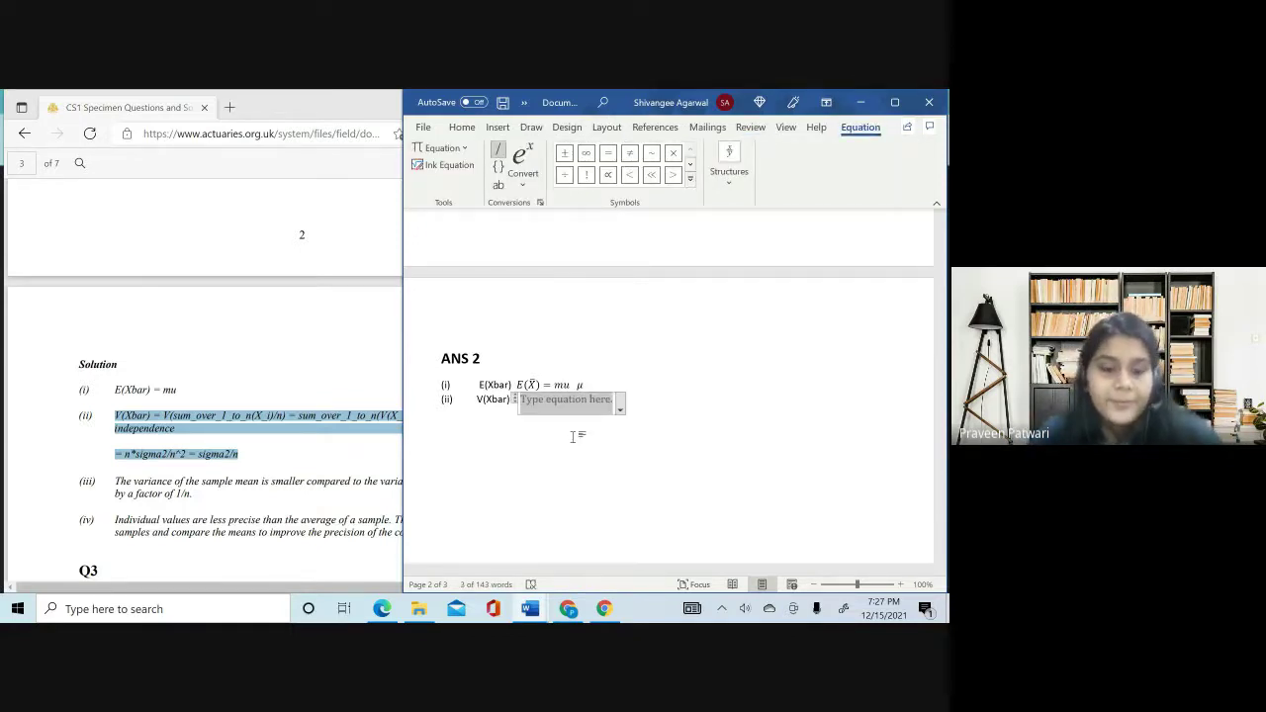
pyautogui.write('V')
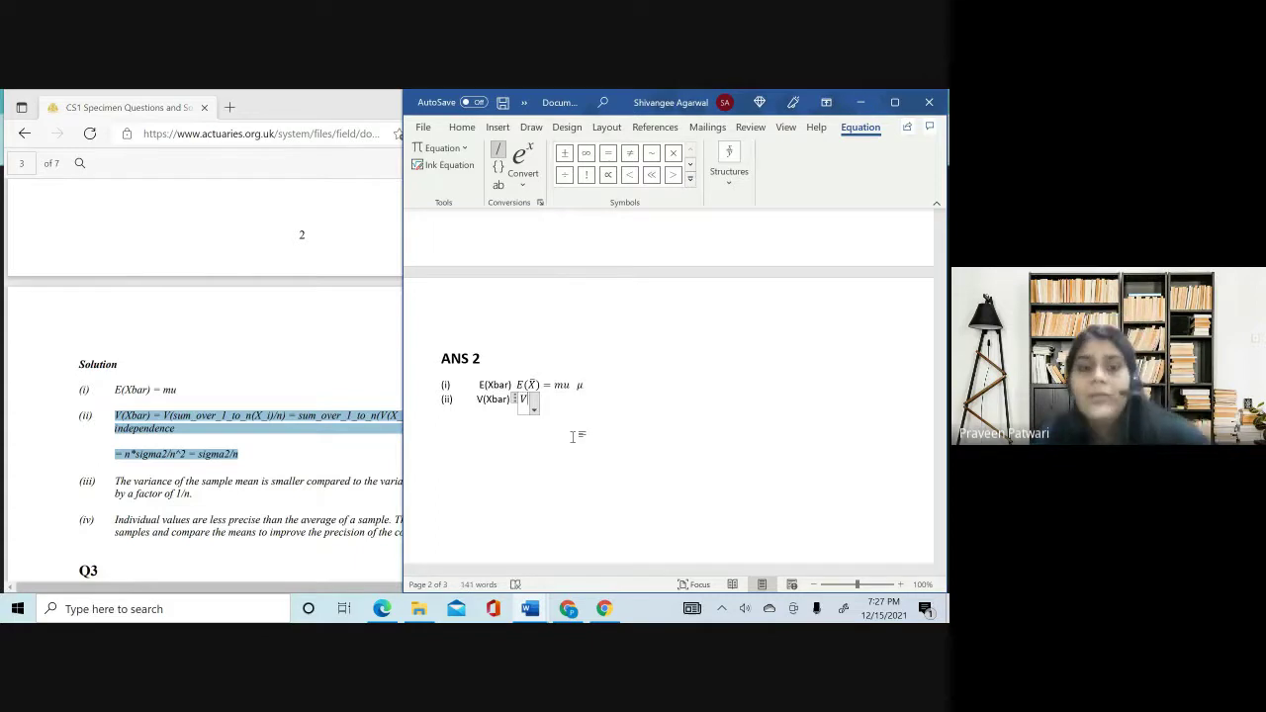
pyautogui.write('(')
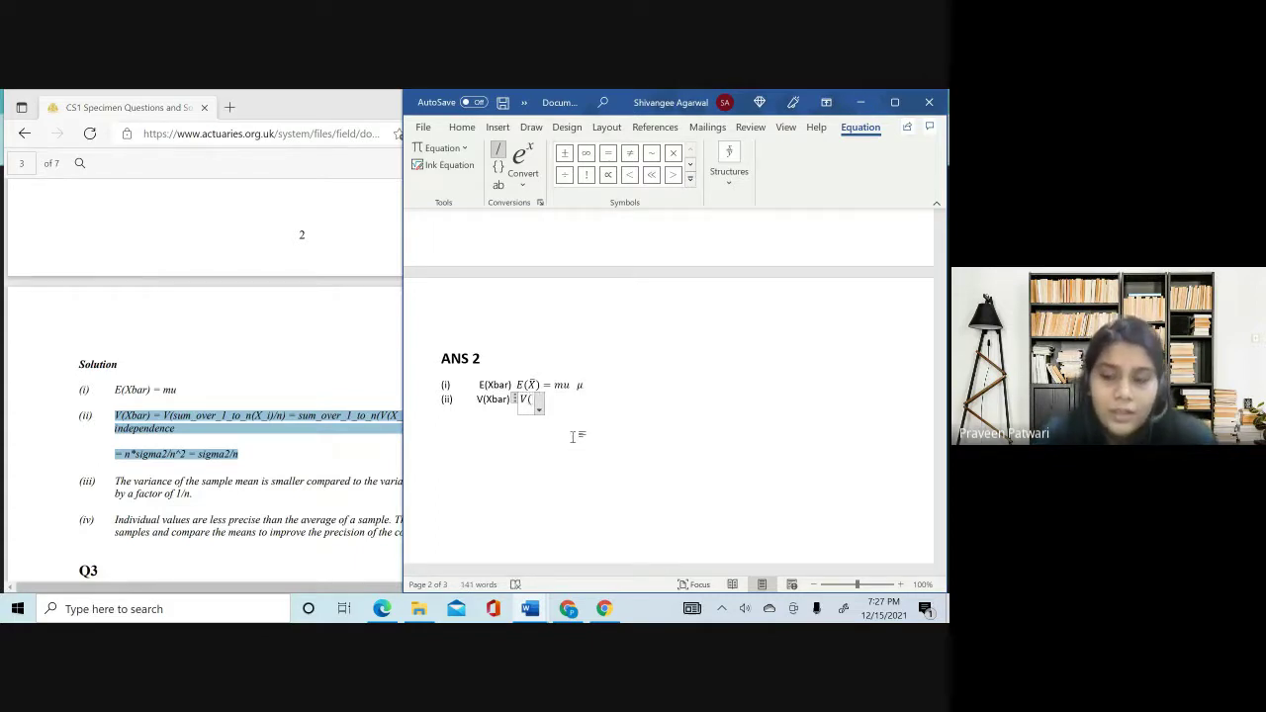
pyautogui.write('\\sum ')
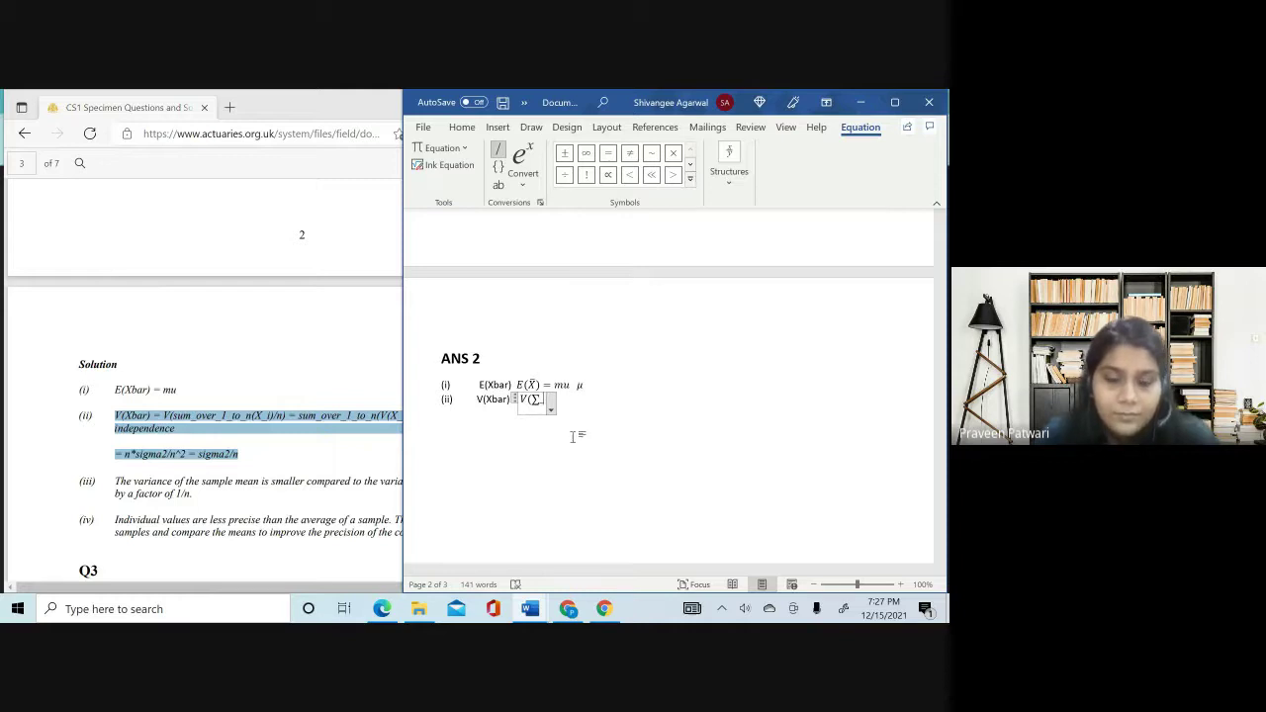
pyautogui.write('_1^')
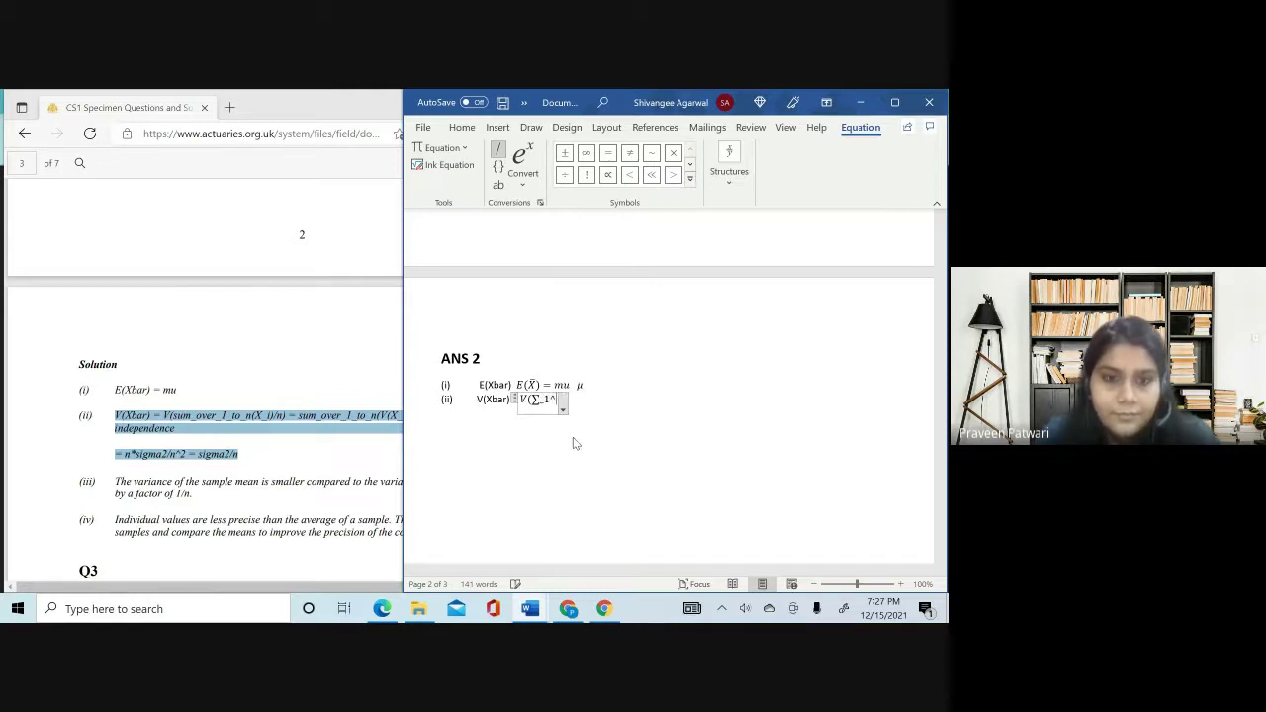
pyautogui.write('n ')
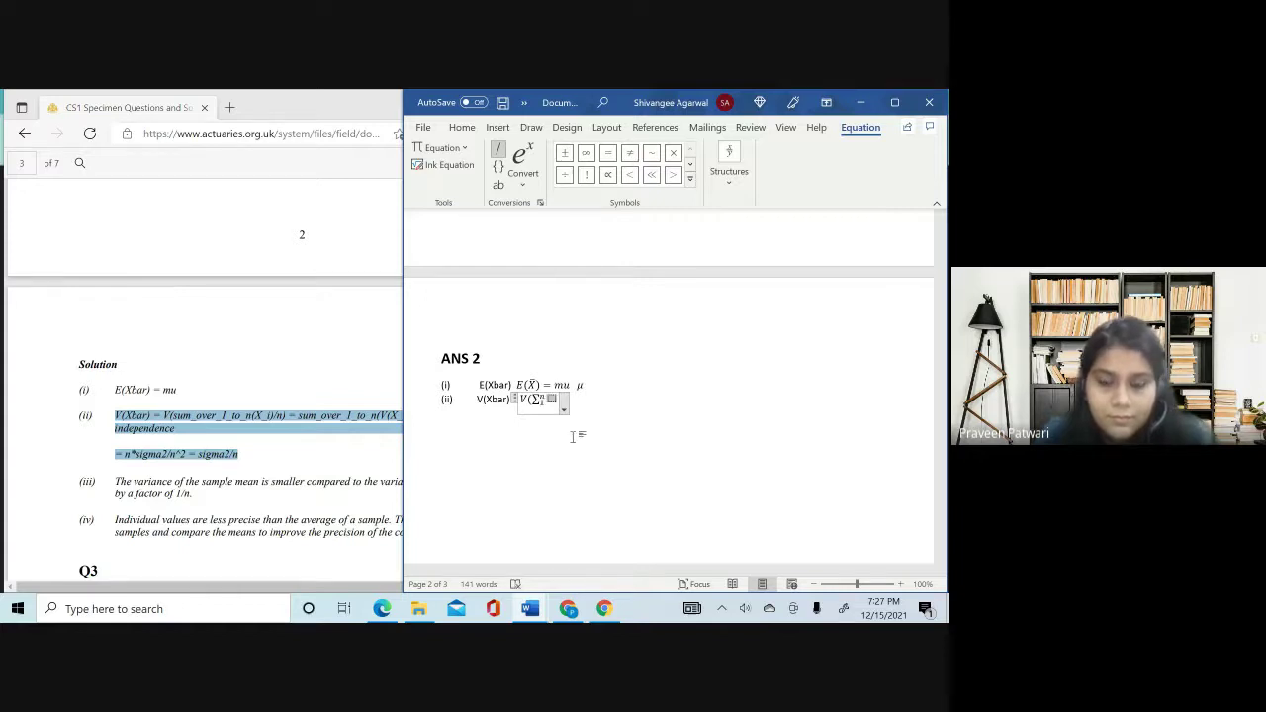
# - Give the sum the bracketed fraction X_i over n as its term, and close the outer bracket of V
pyautogui.write('(Xᵢ/')
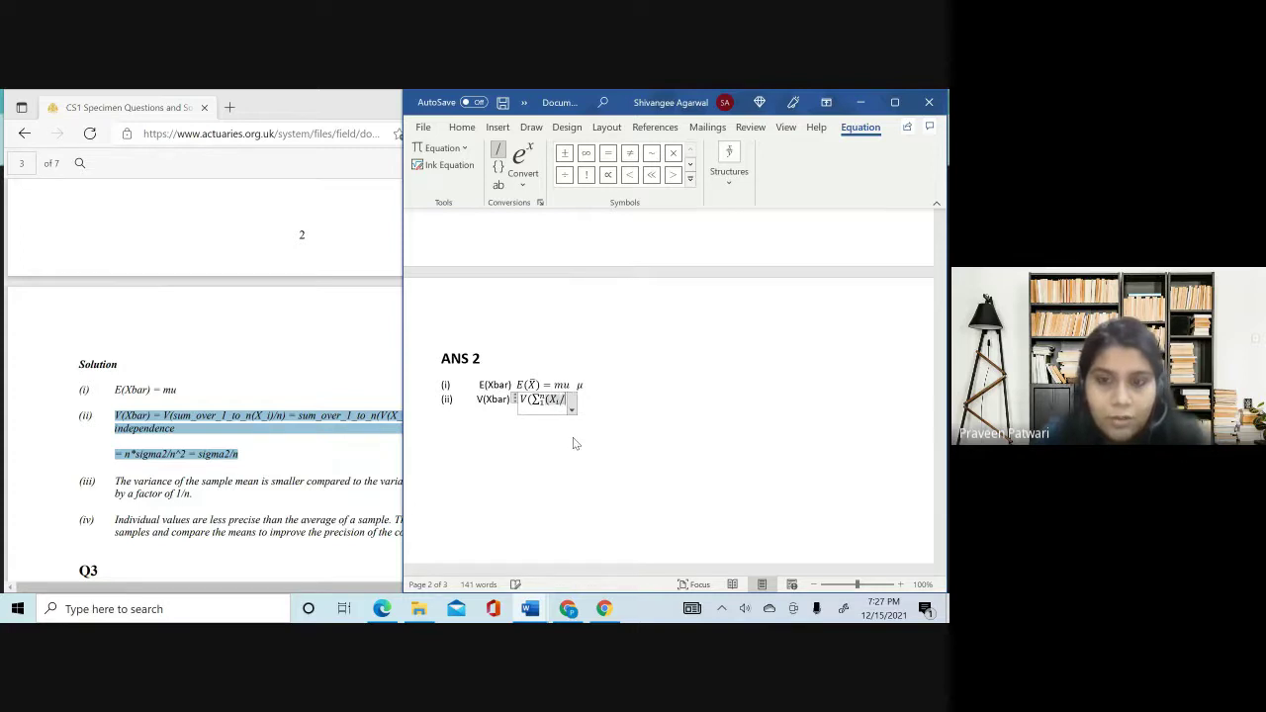
pyautogui.write('X_i/n')
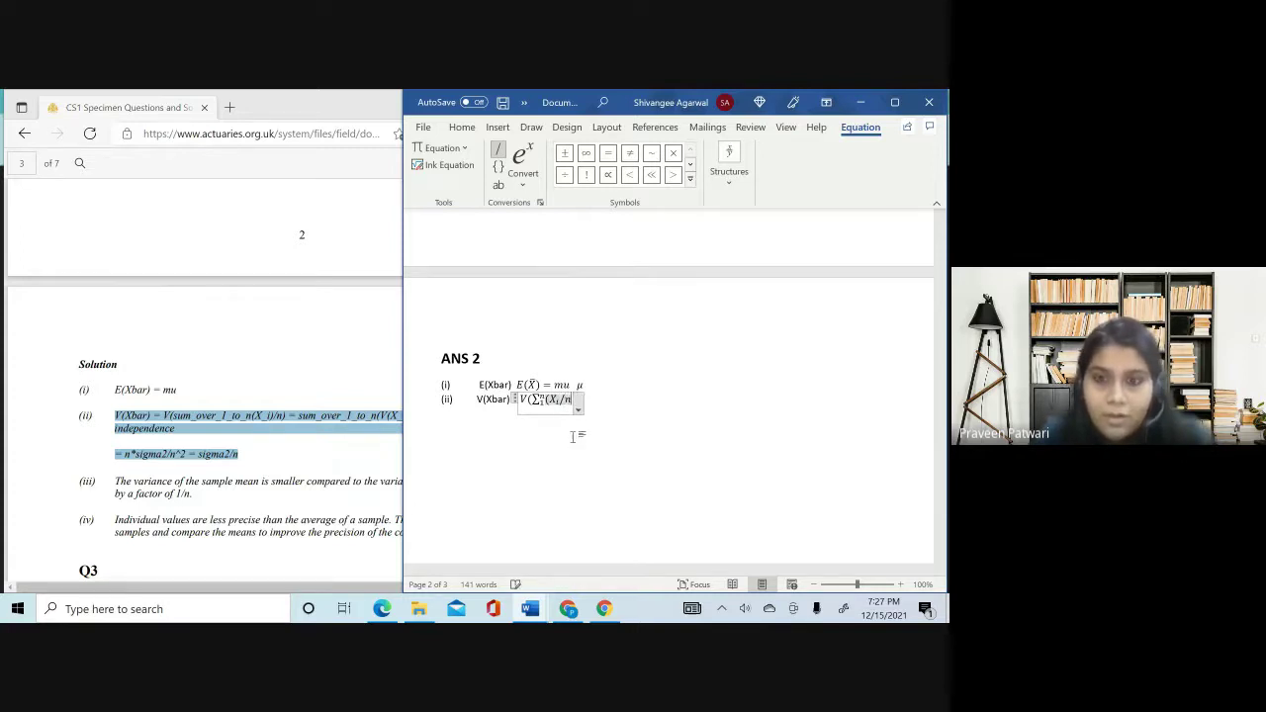
pyautogui.write('))')
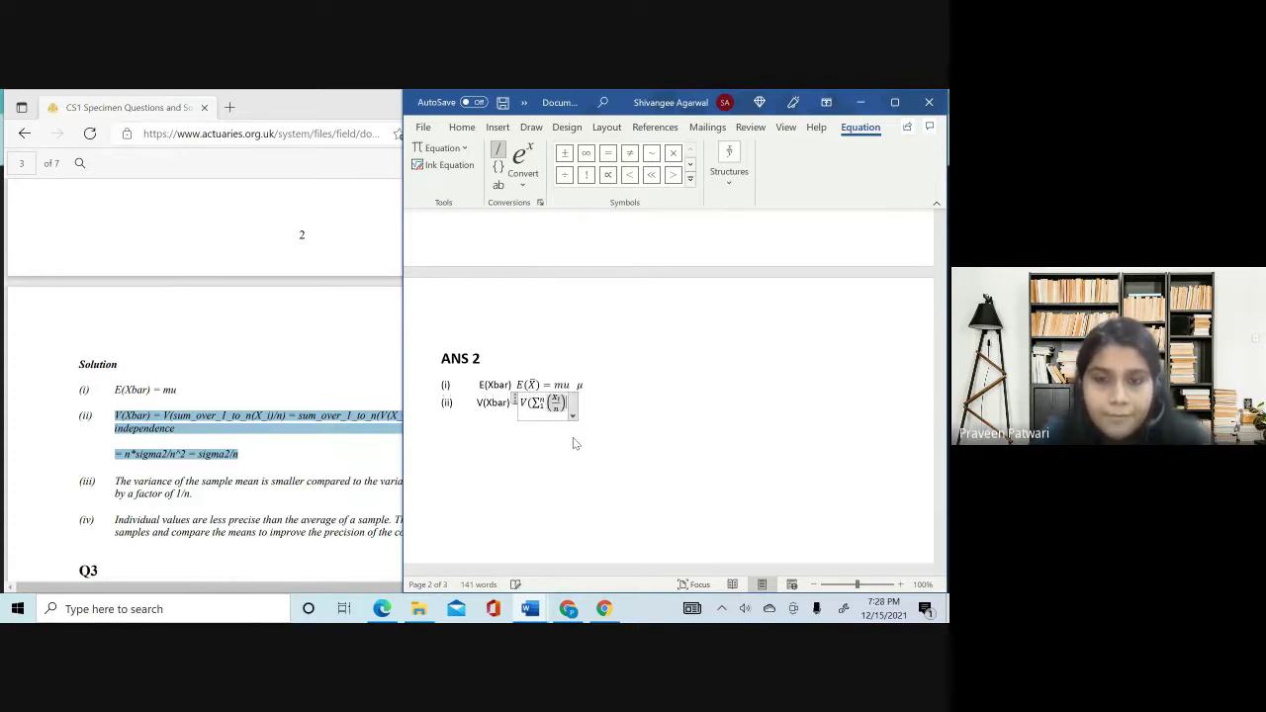
pyautogui.write('=')
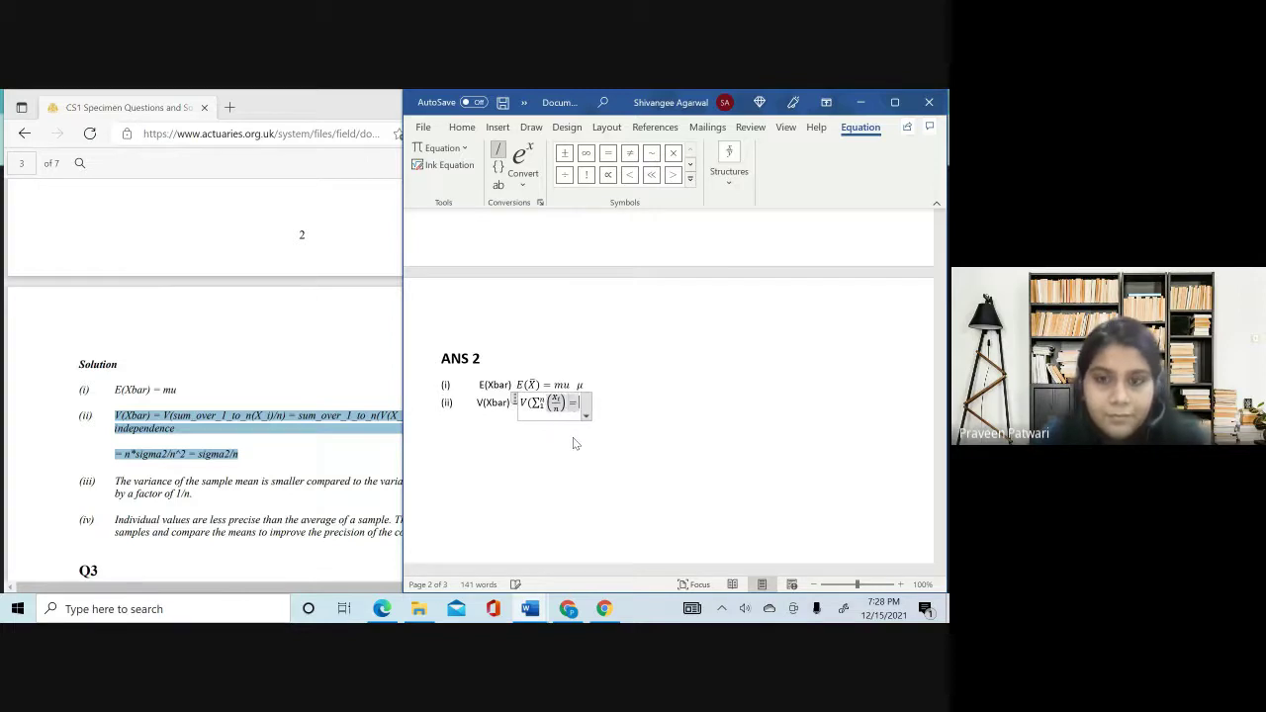
pyautogui.press('BackSpace')
pyautogui.press('BackSpace')
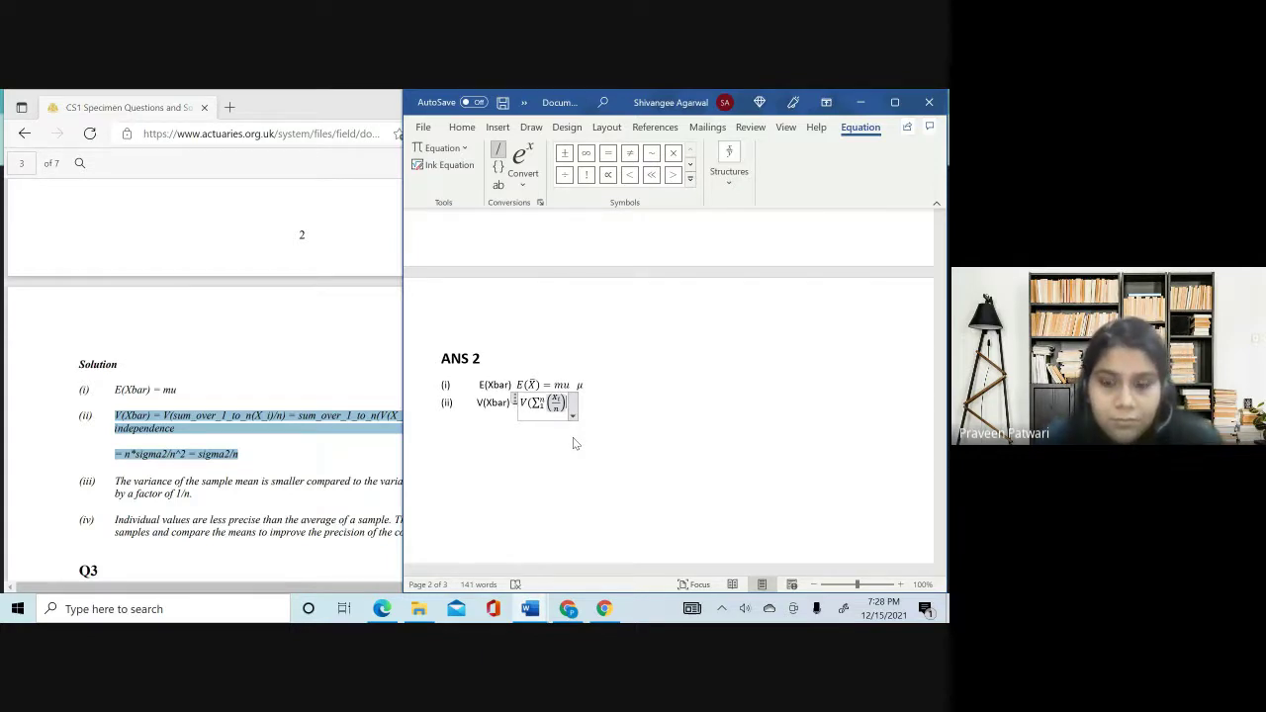
pyautogui.write(')')
# - Continue the item (ii) equation with = sum from 1 to n of (V(X_i)) over n^2, widening the specimen solution view to read it
pyautogui.write('=\\sum')
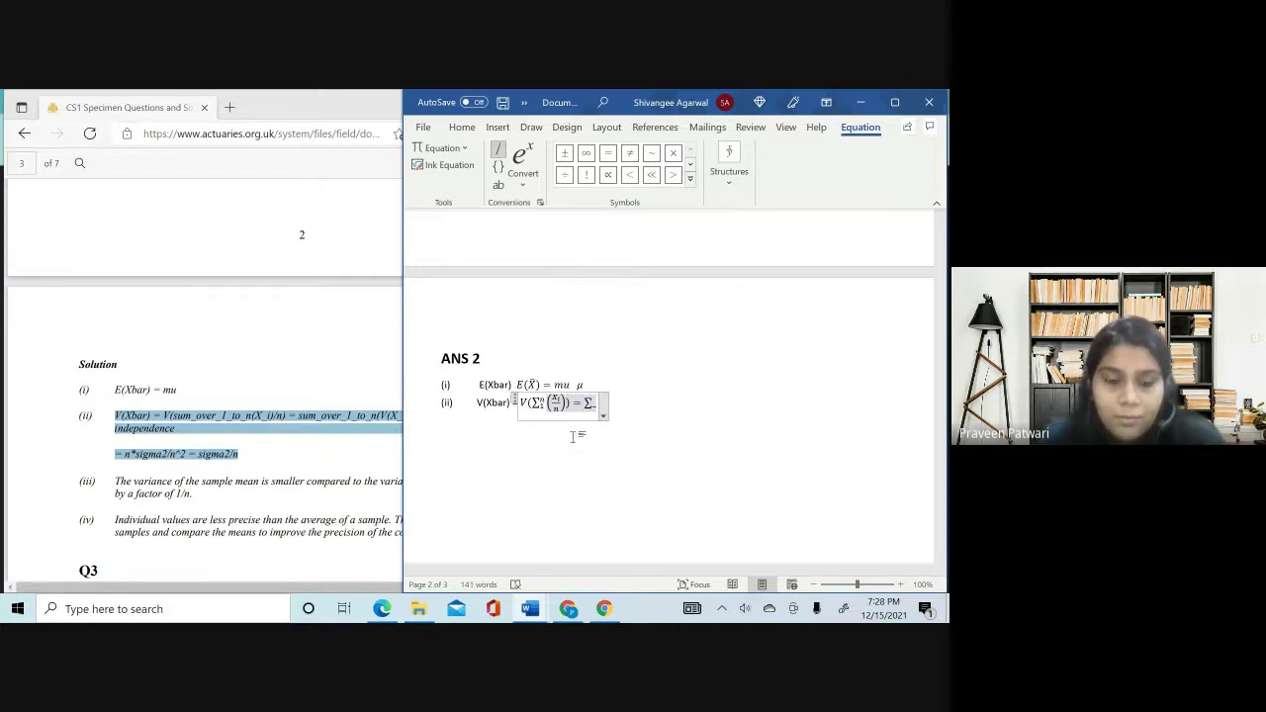
pyautogui.write(' _1^')
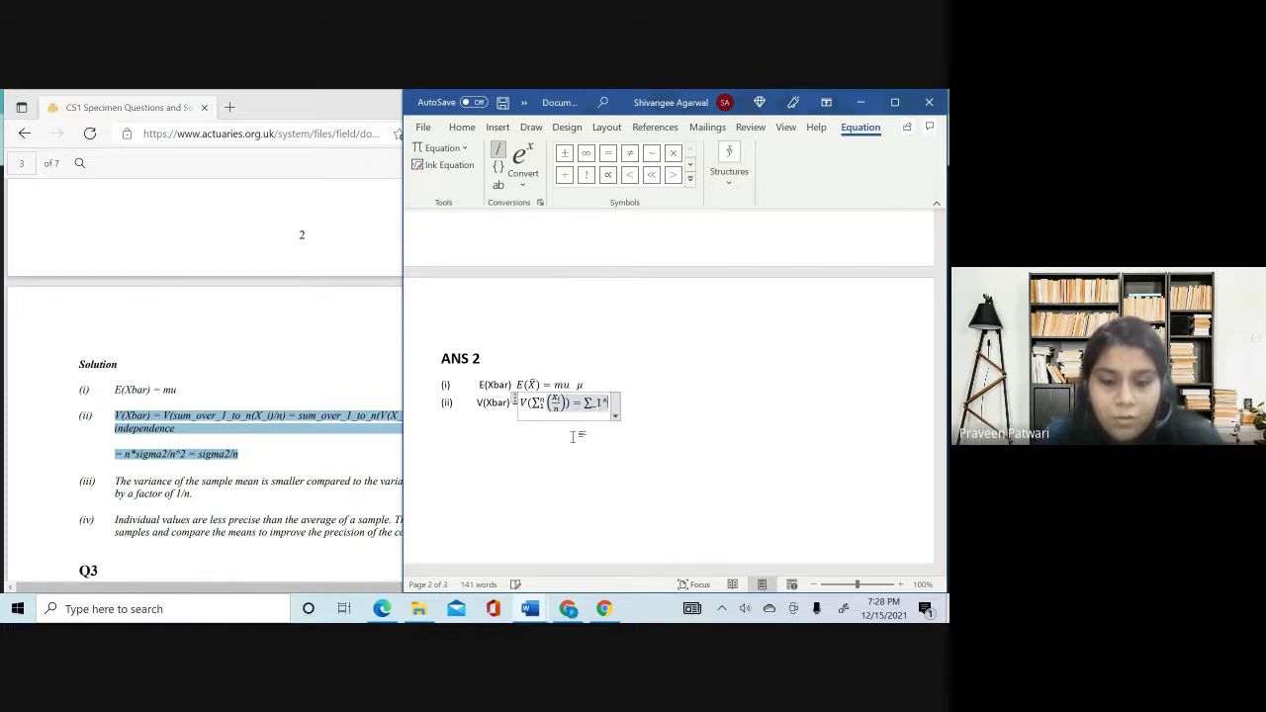
pyautogui.write('n ')
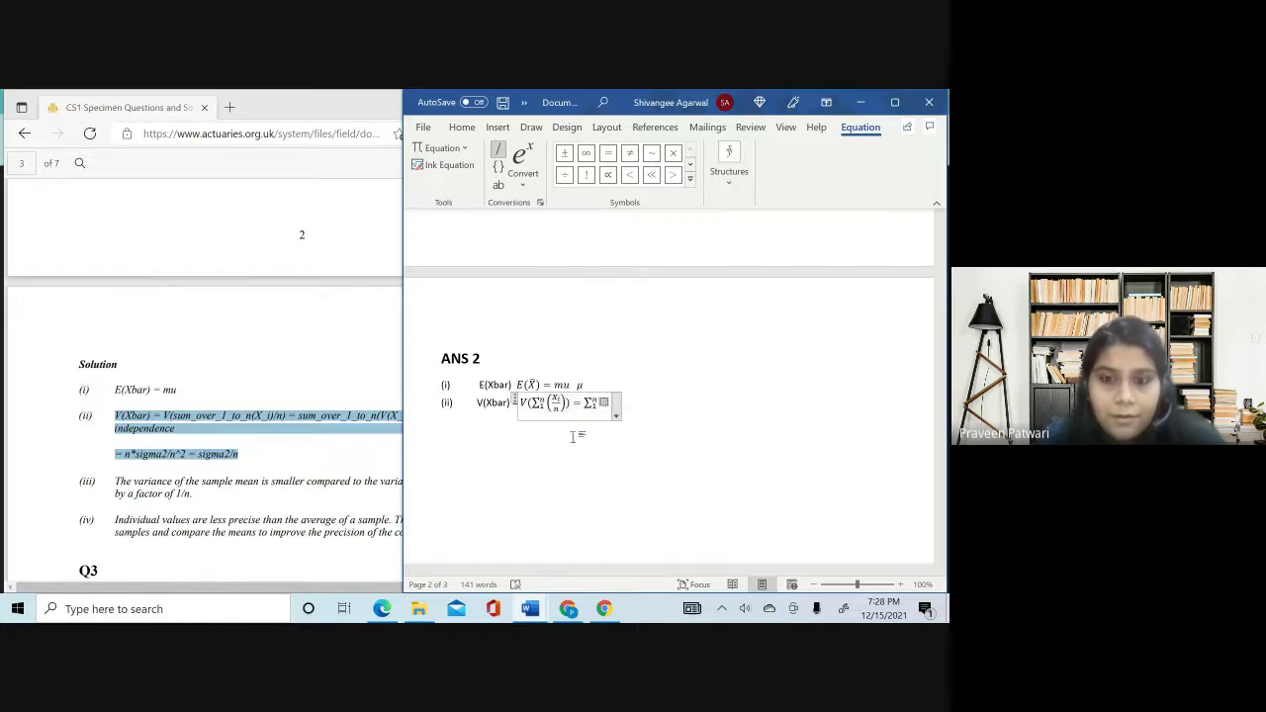
pyautogui.write('(V(')
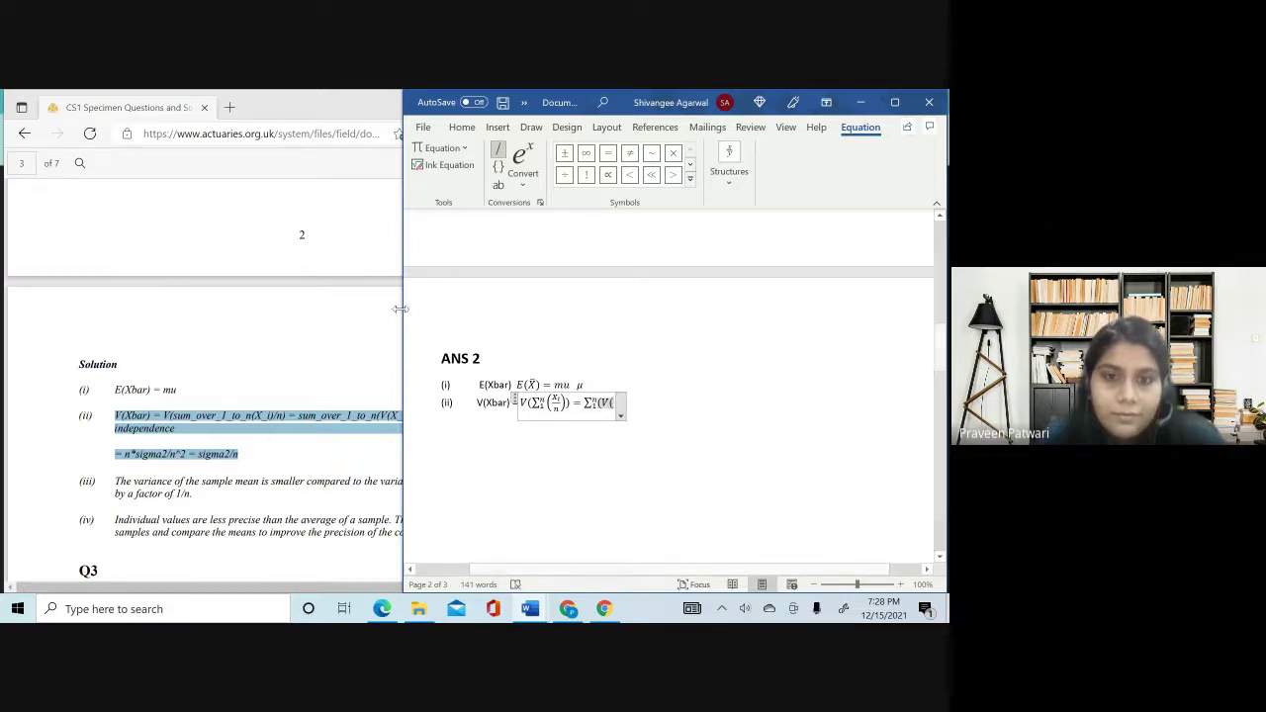
pyautogui.moveTo(403, 316); pyautogui.dragTo(510, 311)
pyautogui.write('X_i')
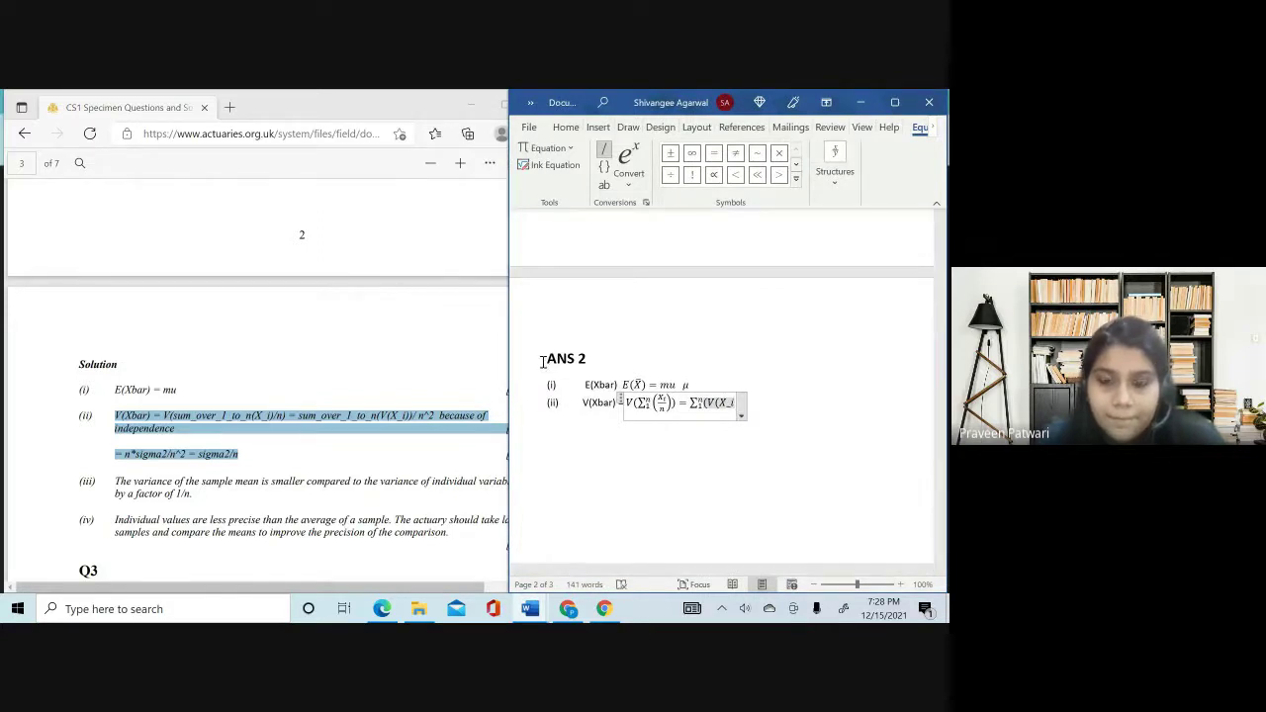
pyautogui.write(')')
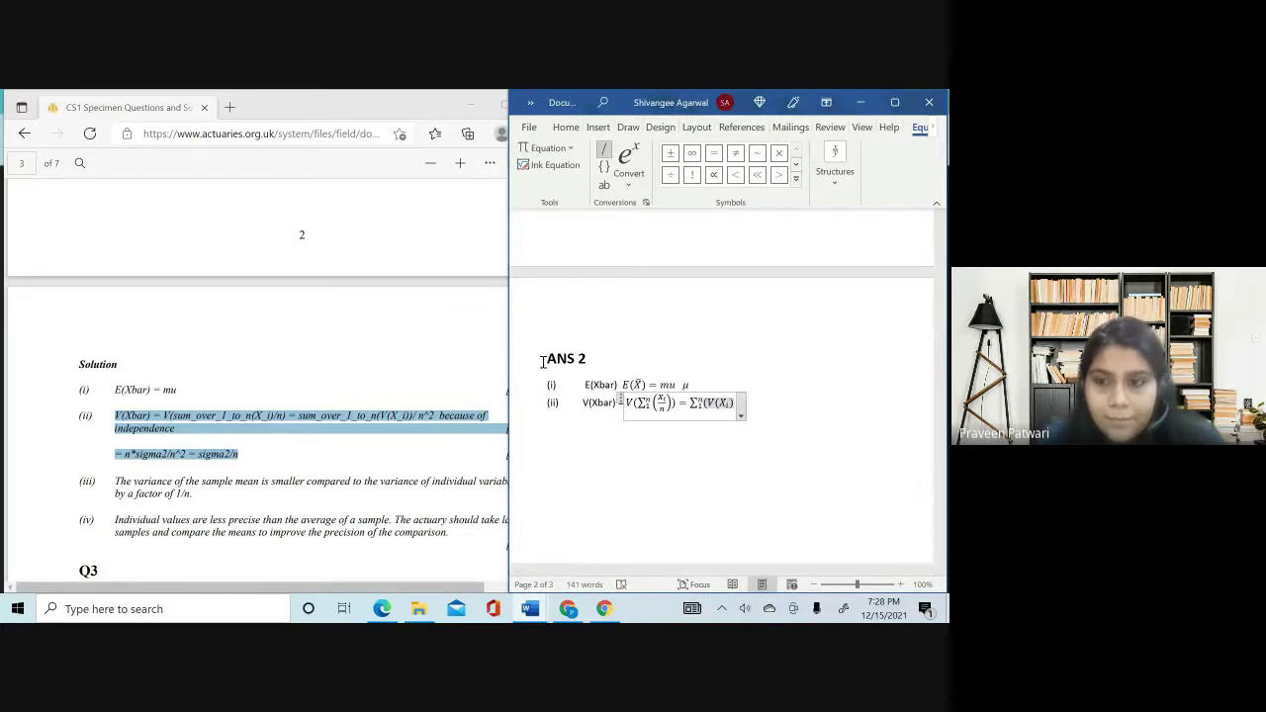
pyautogui.write(')')
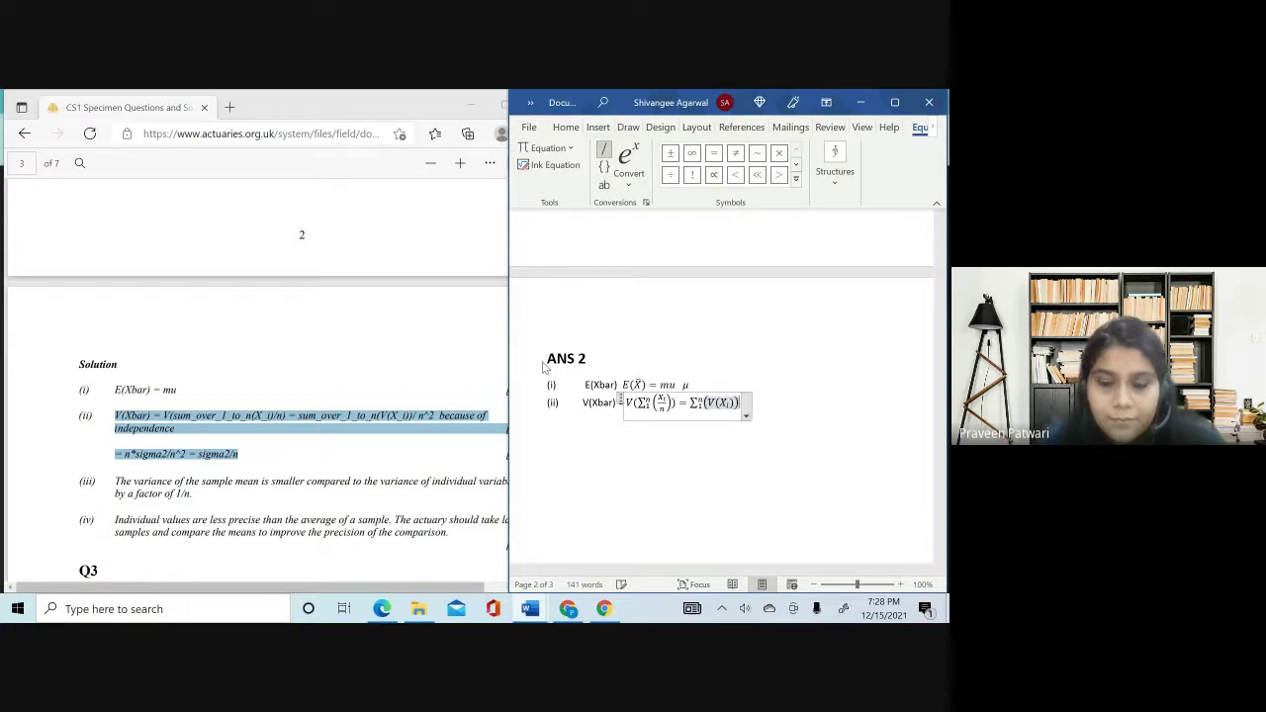
pyautogui.write('/n^2')
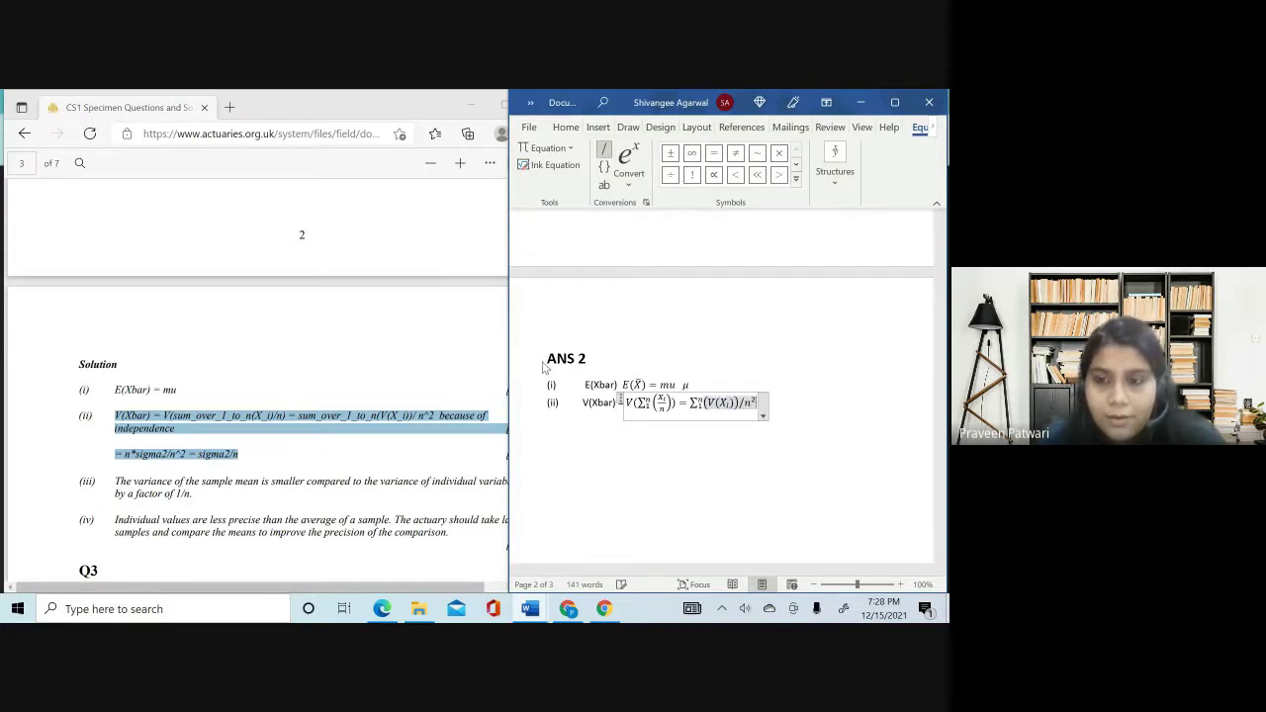
pyautogui.press('space')
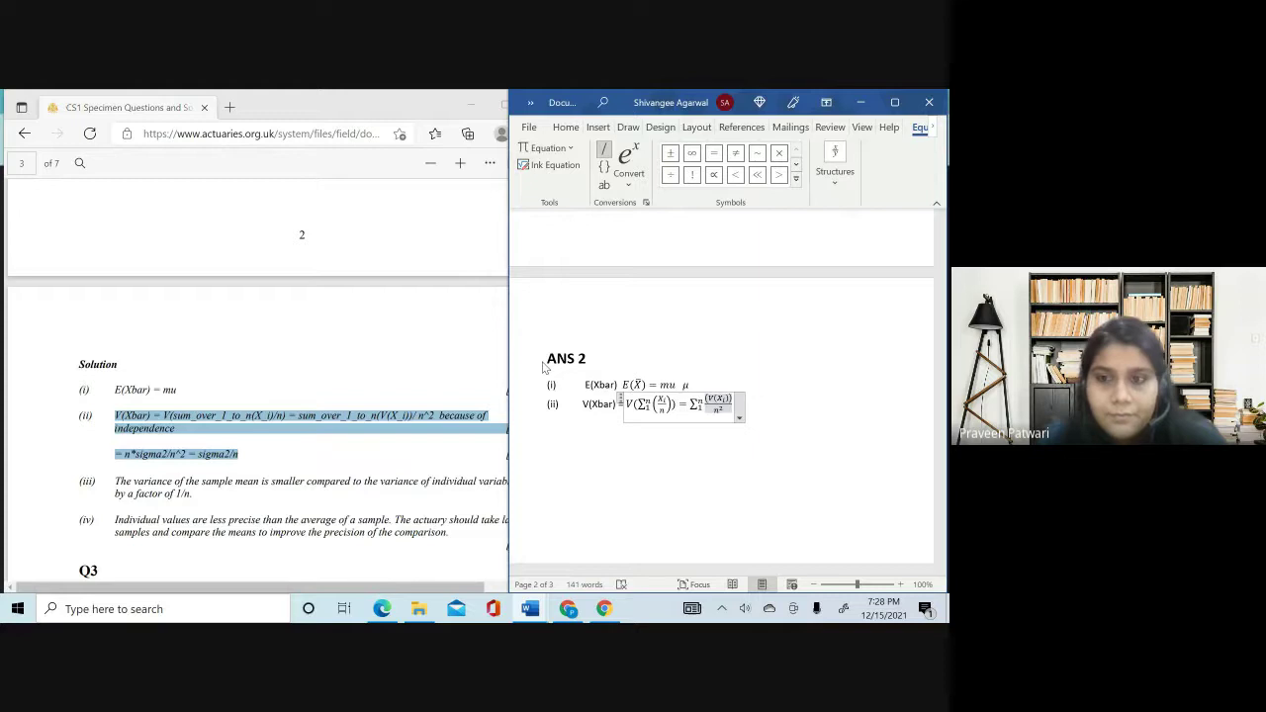
# - Add the justification "because of independence" after the second sum, inside the item (ii) equation
pyautogui.press('Right')
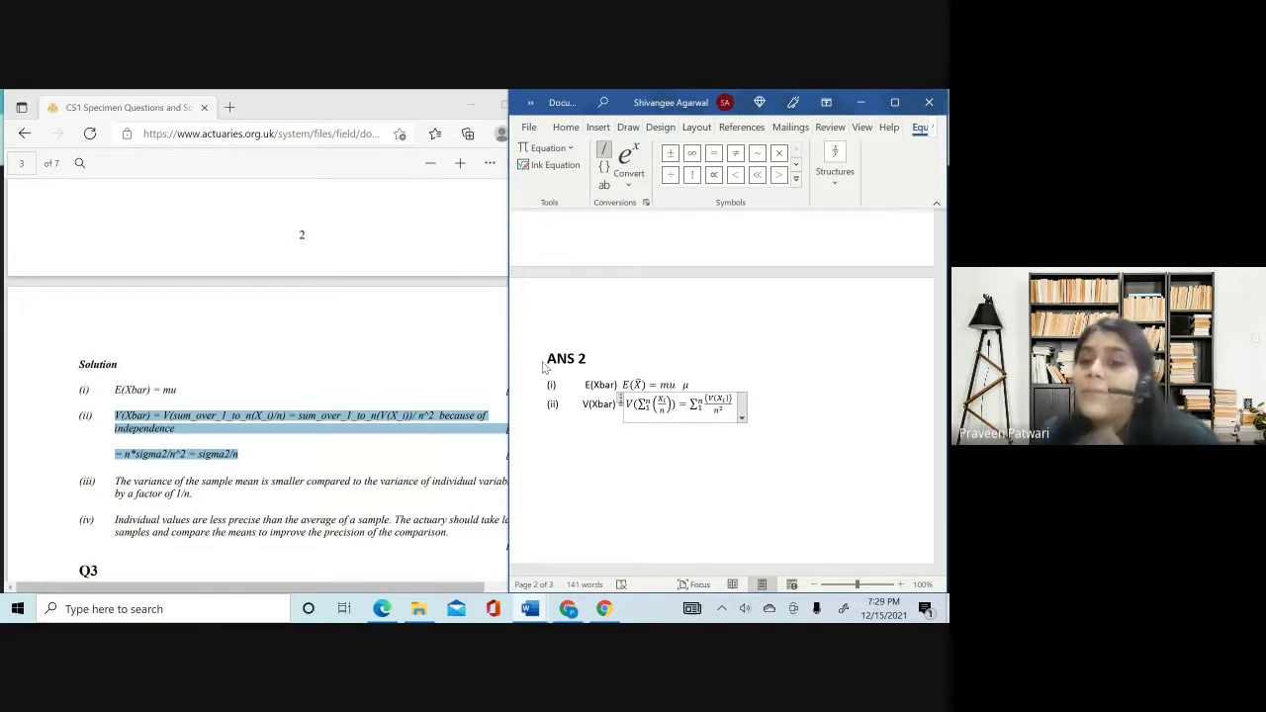
pyautogui.press('Right')
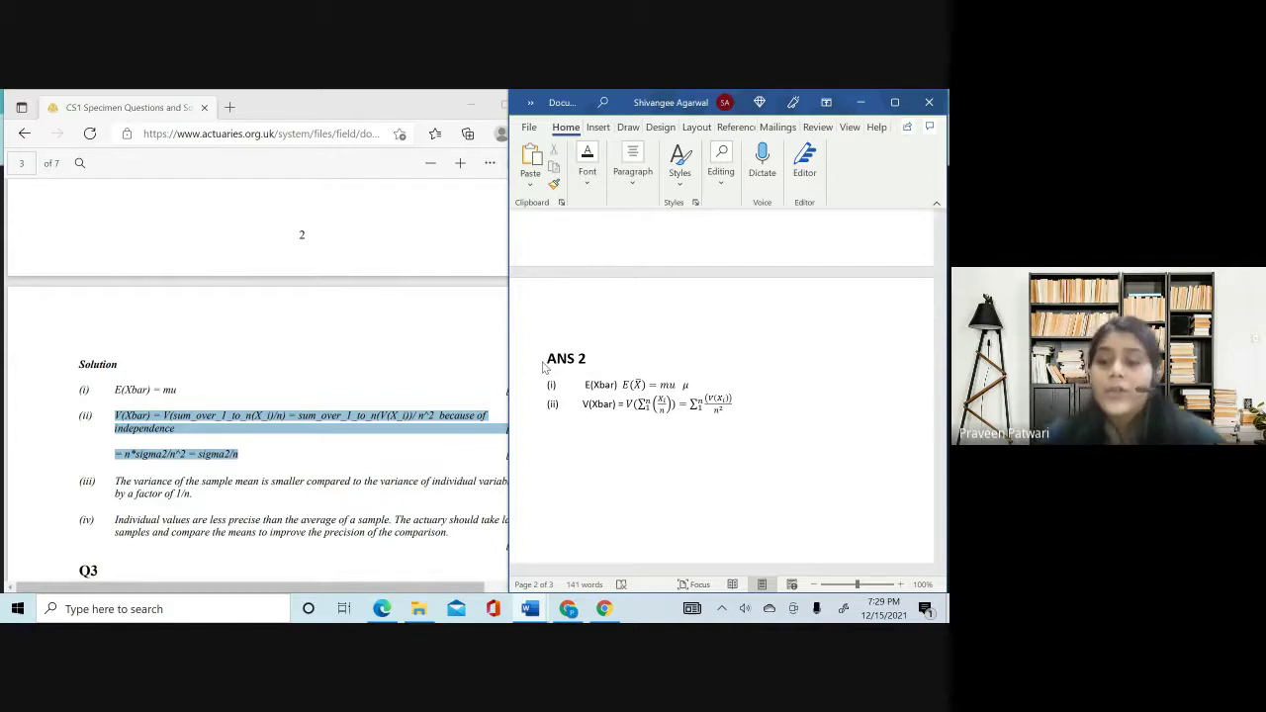
pyautogui.press('Left')
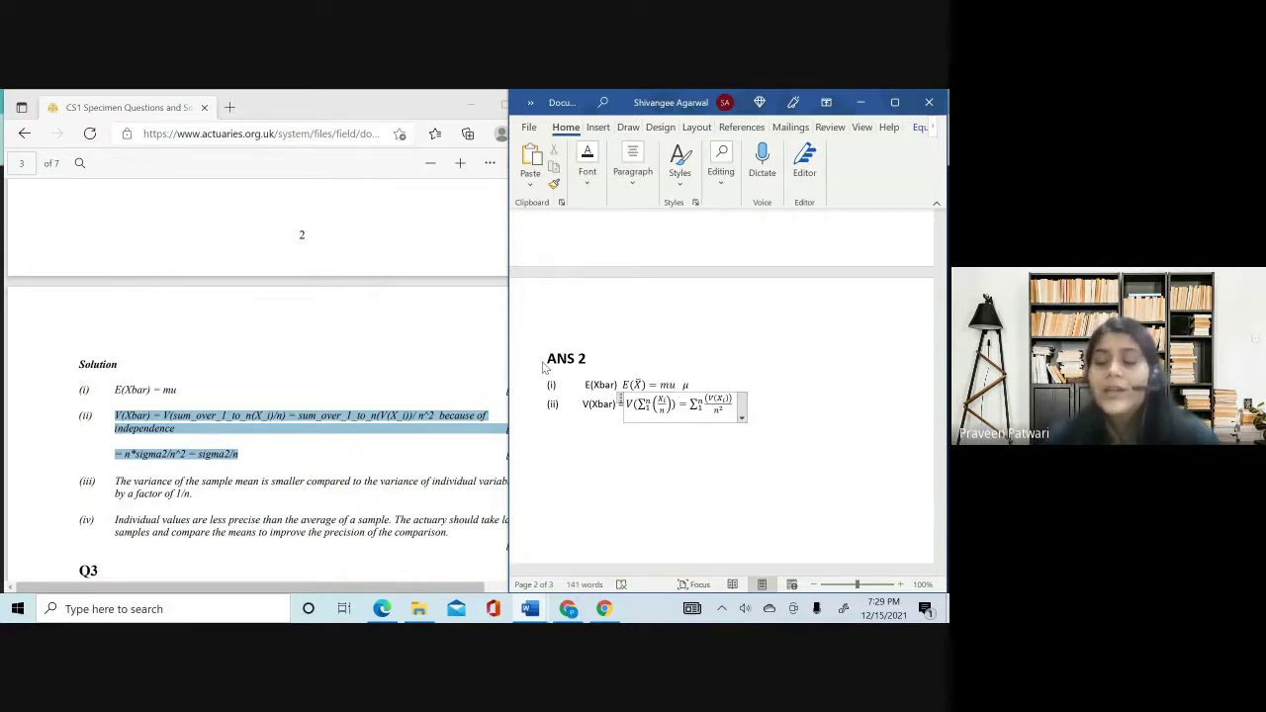
pyautogui.press('Right')
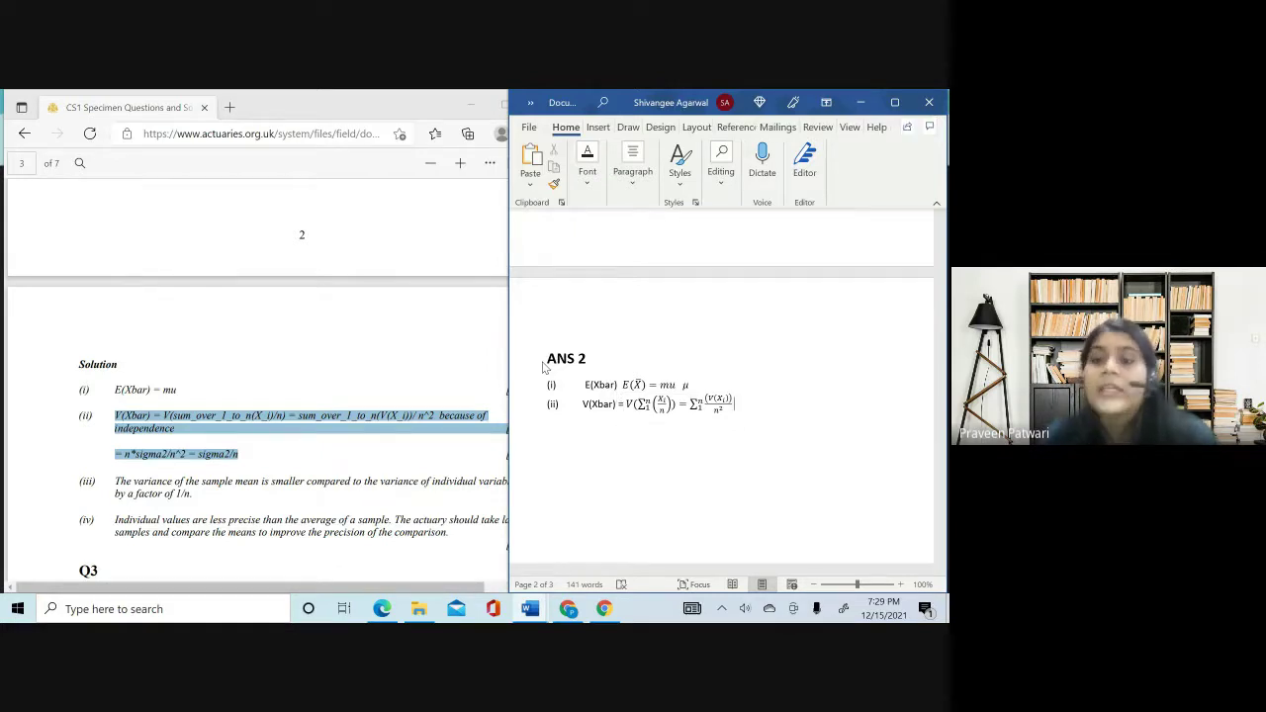
pyautogui.press('Left')
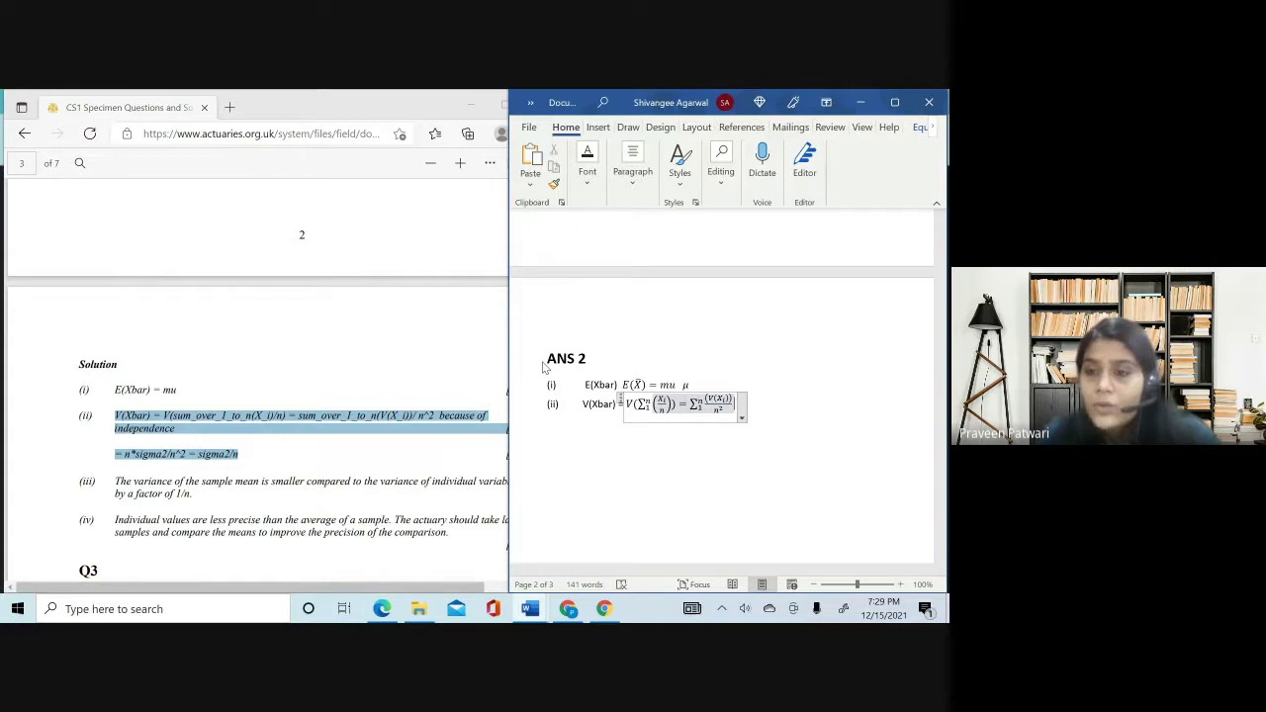
pyautogui.press('Left')
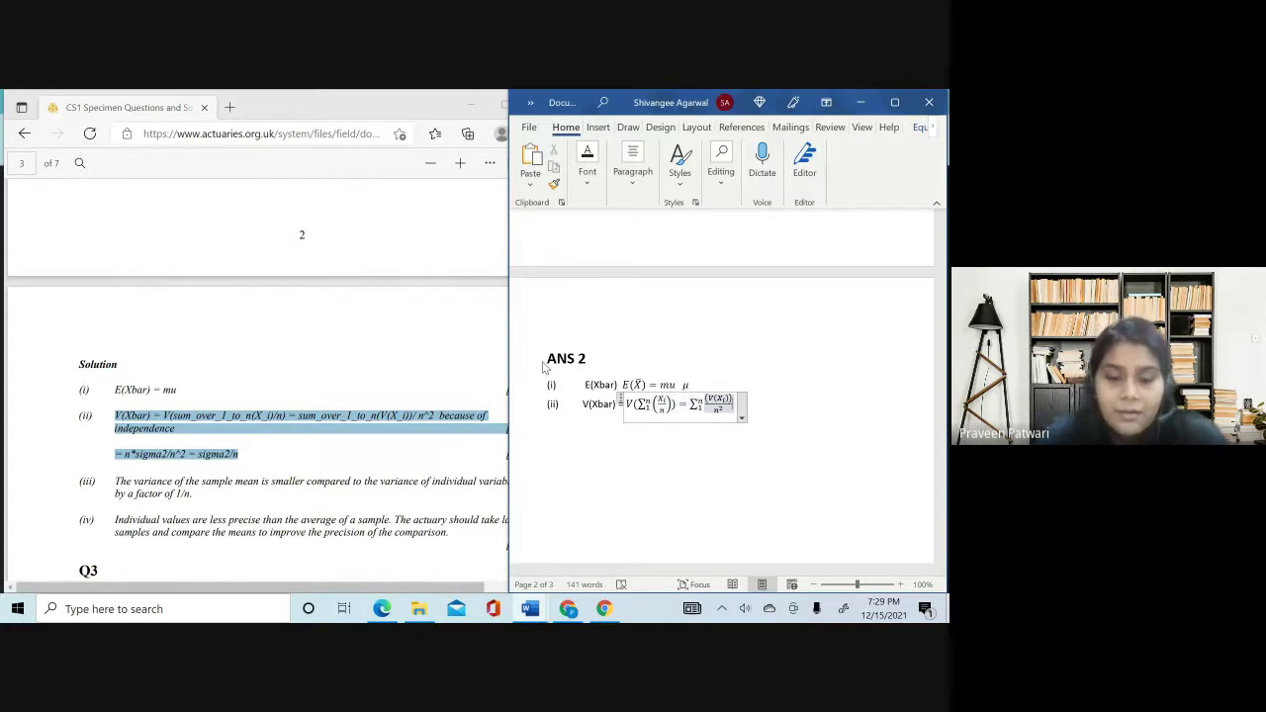
pyautogui.write('bec')
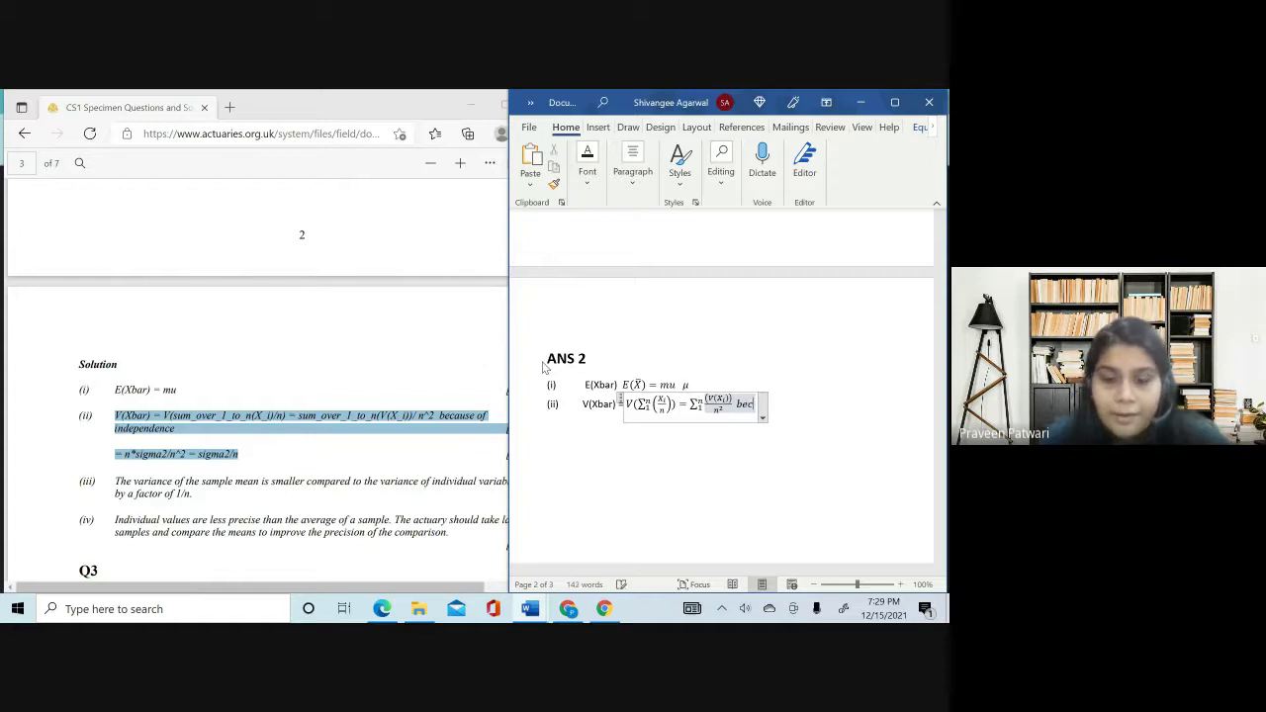
pyautogui.write('ause of')
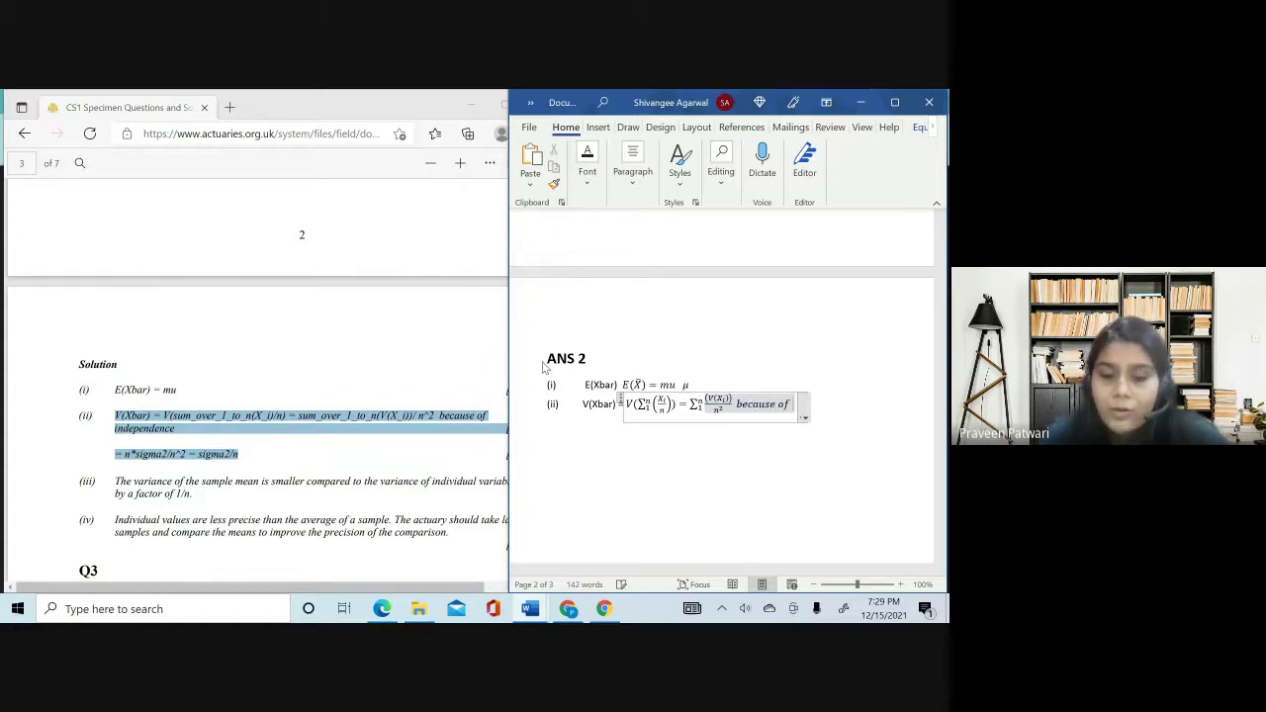
pyautogui.write(' independence')
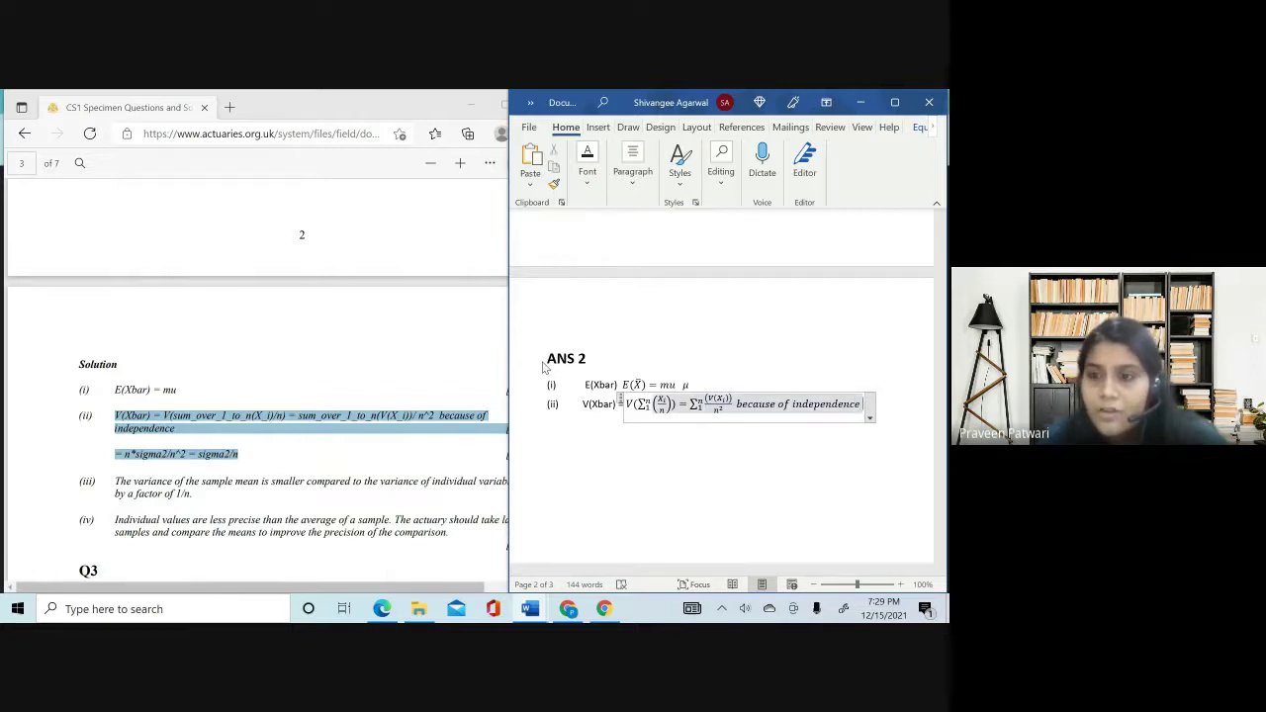
pyautogui.press('BackSpace')
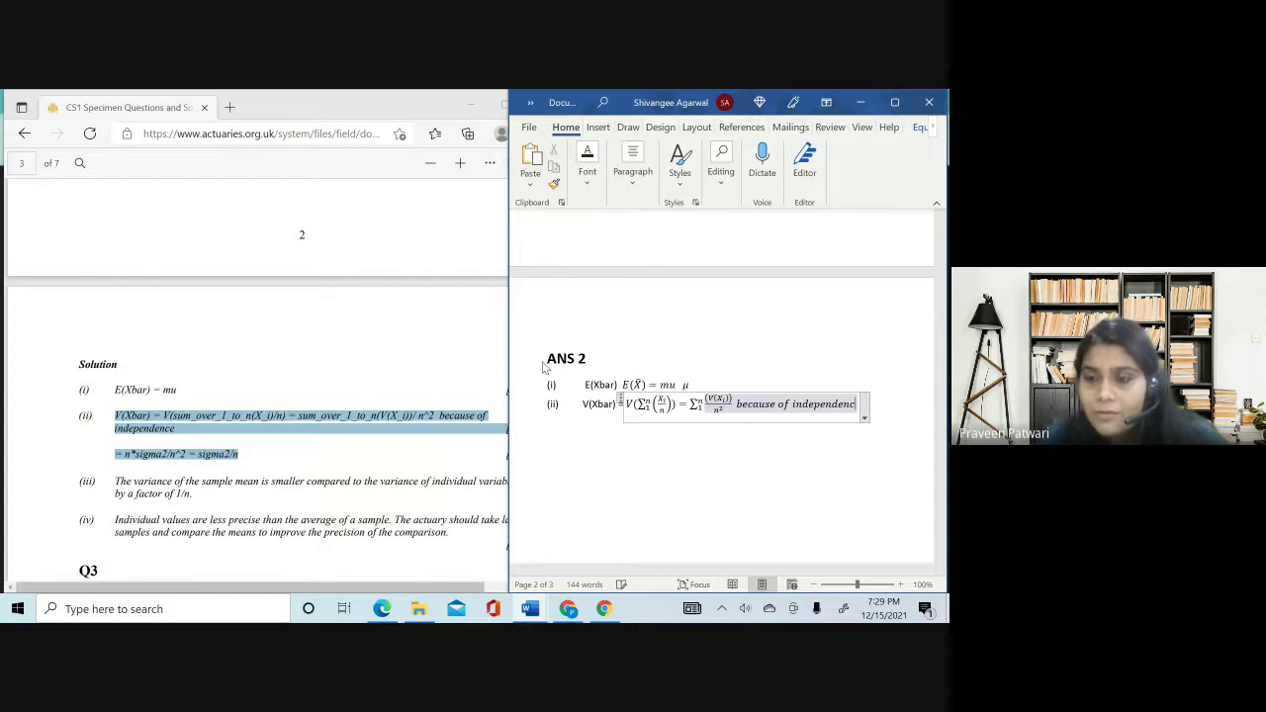
pyautogui.press('BackSpace')
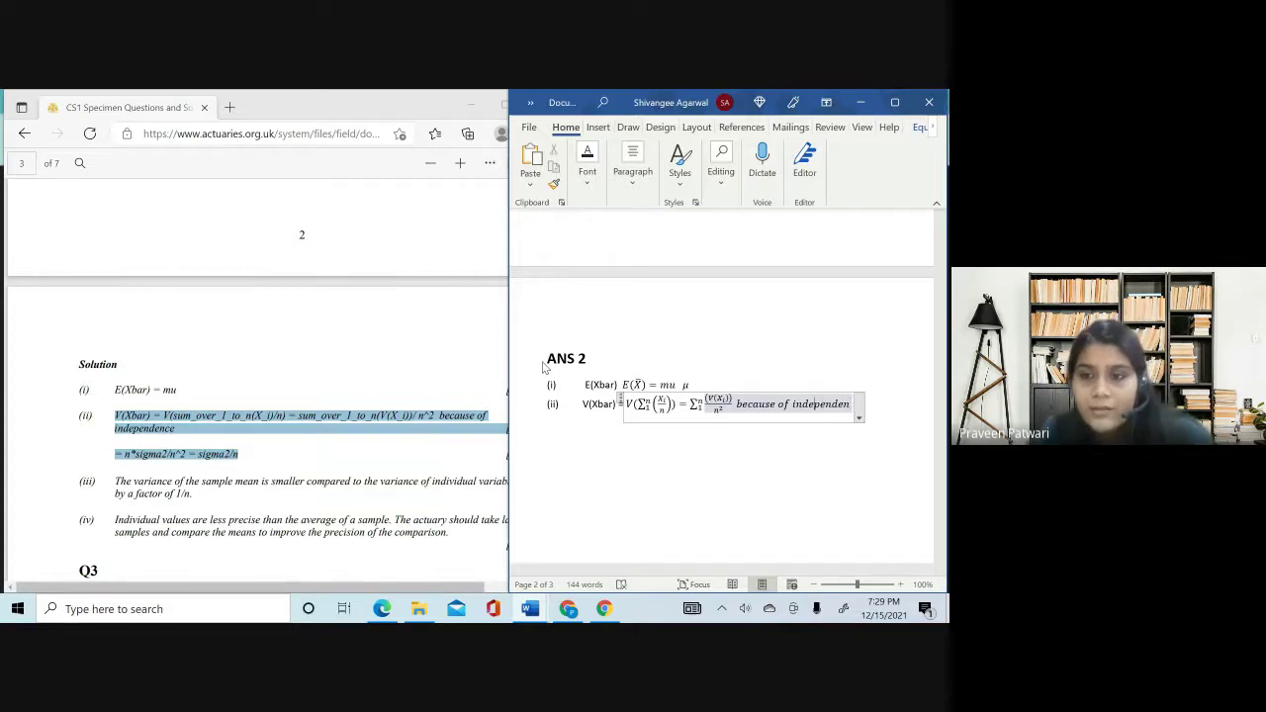
pyautogui.press('Left')
pyautogui.press('Left')
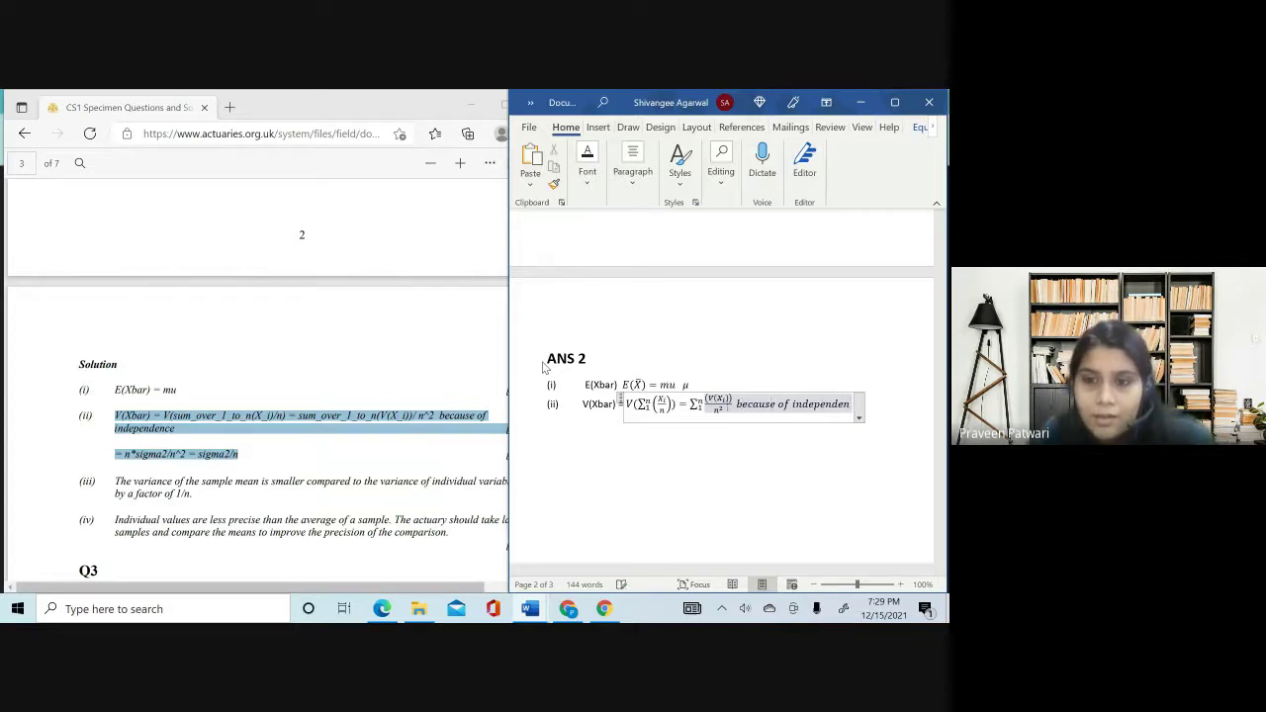
pyautogui.press('Left')
pyautogui.hotkey('shift', 'Left')
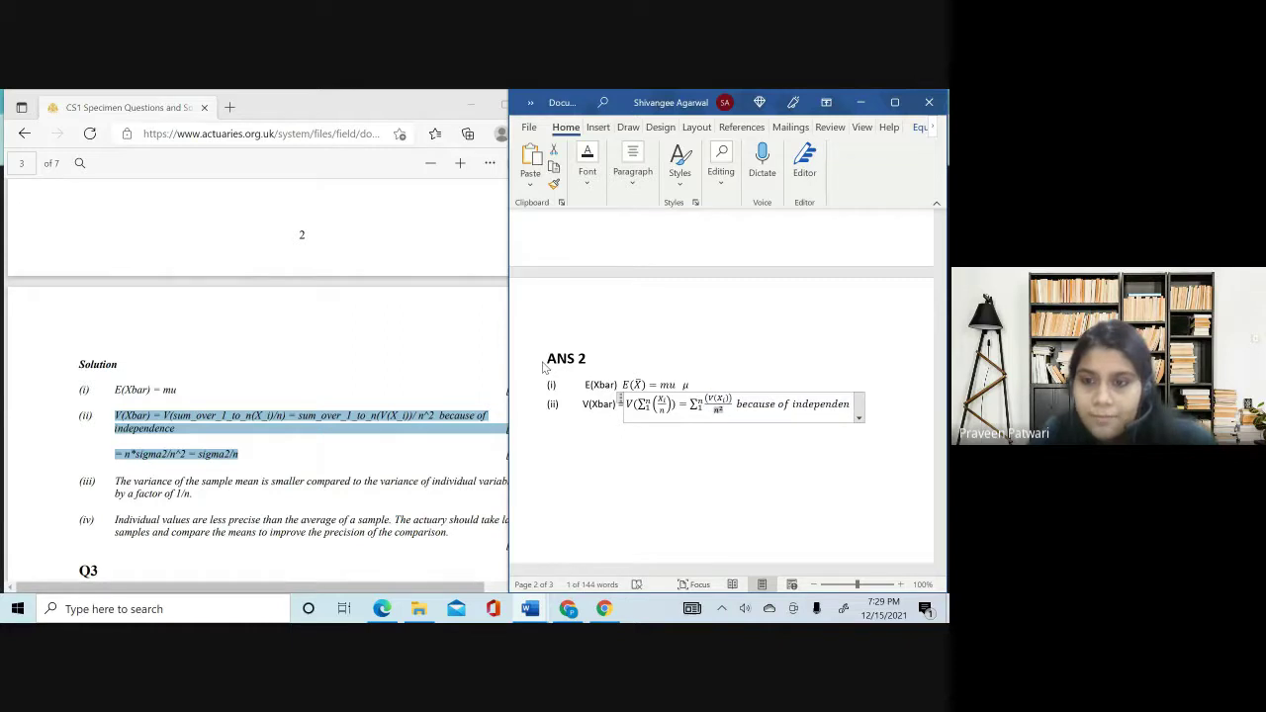
pyautogui.hotkey('shift', 'Left')
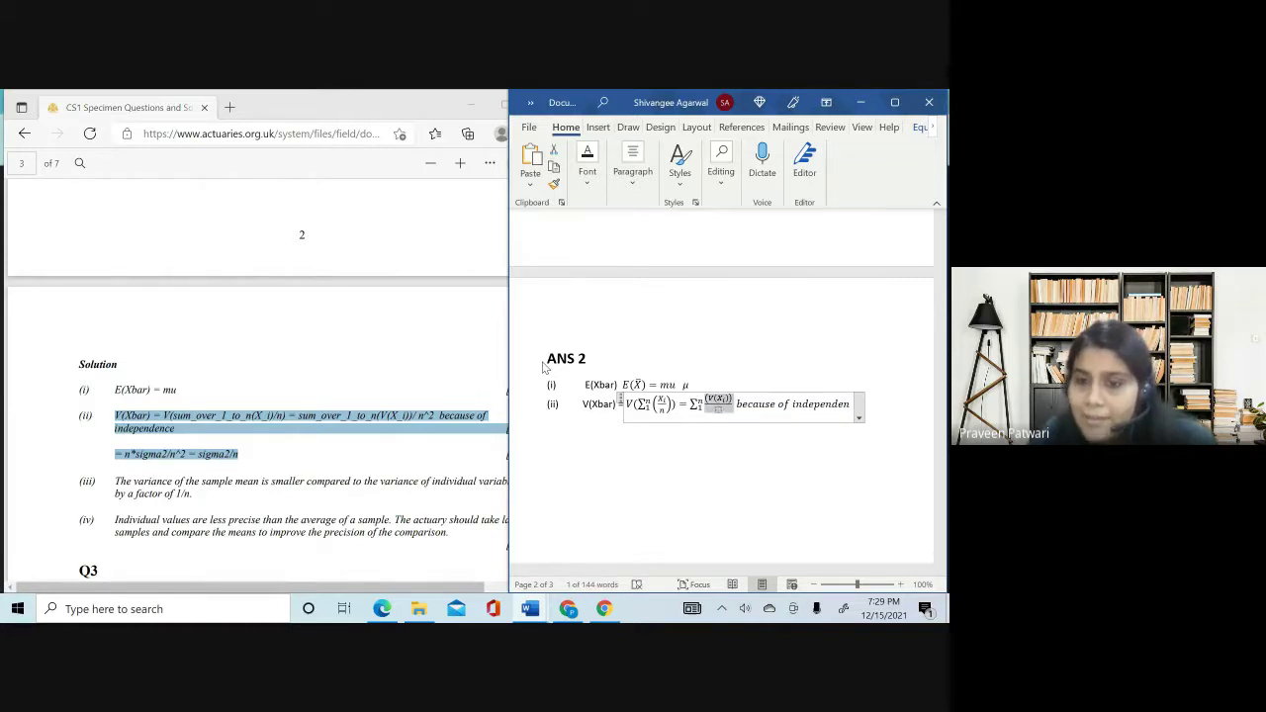
pyautogui.press('Up')
pyautogui.press('Up')
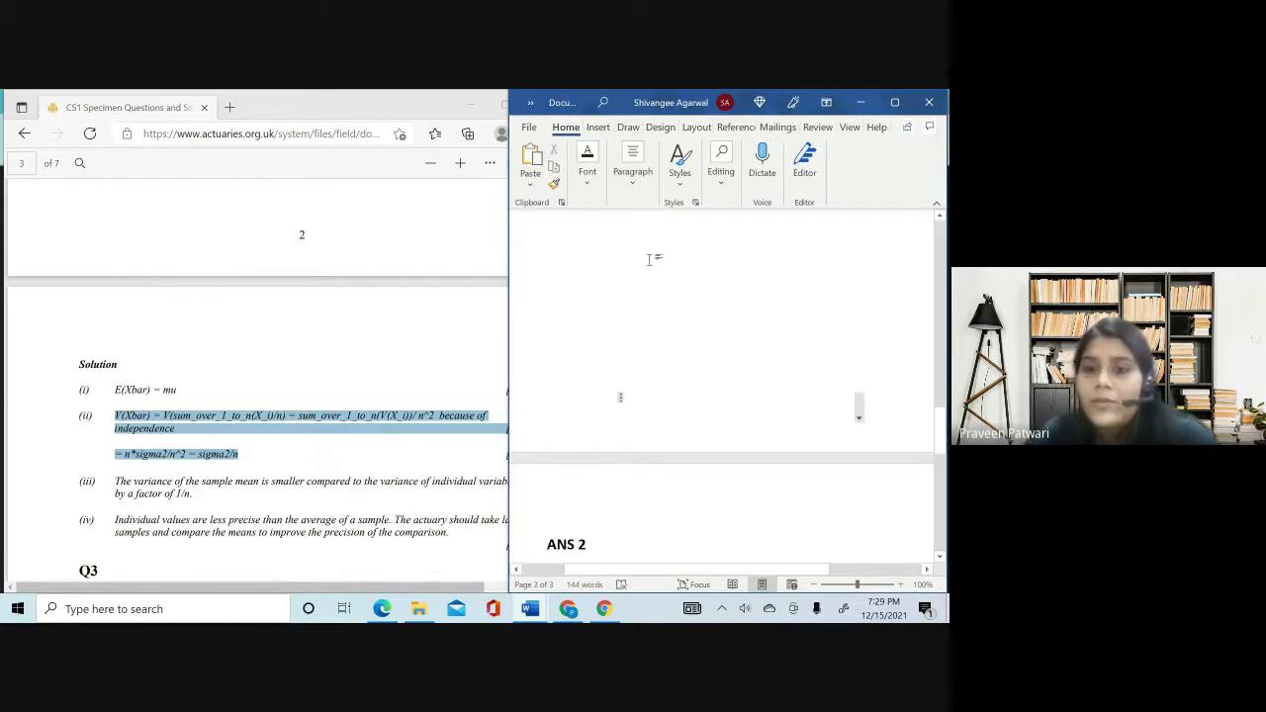
# - In the item (ii) equation, complete the word "independence" and enter n^2 as the denominator under (V(X_i))
pyautogui.scroll(-3, 715, 319)
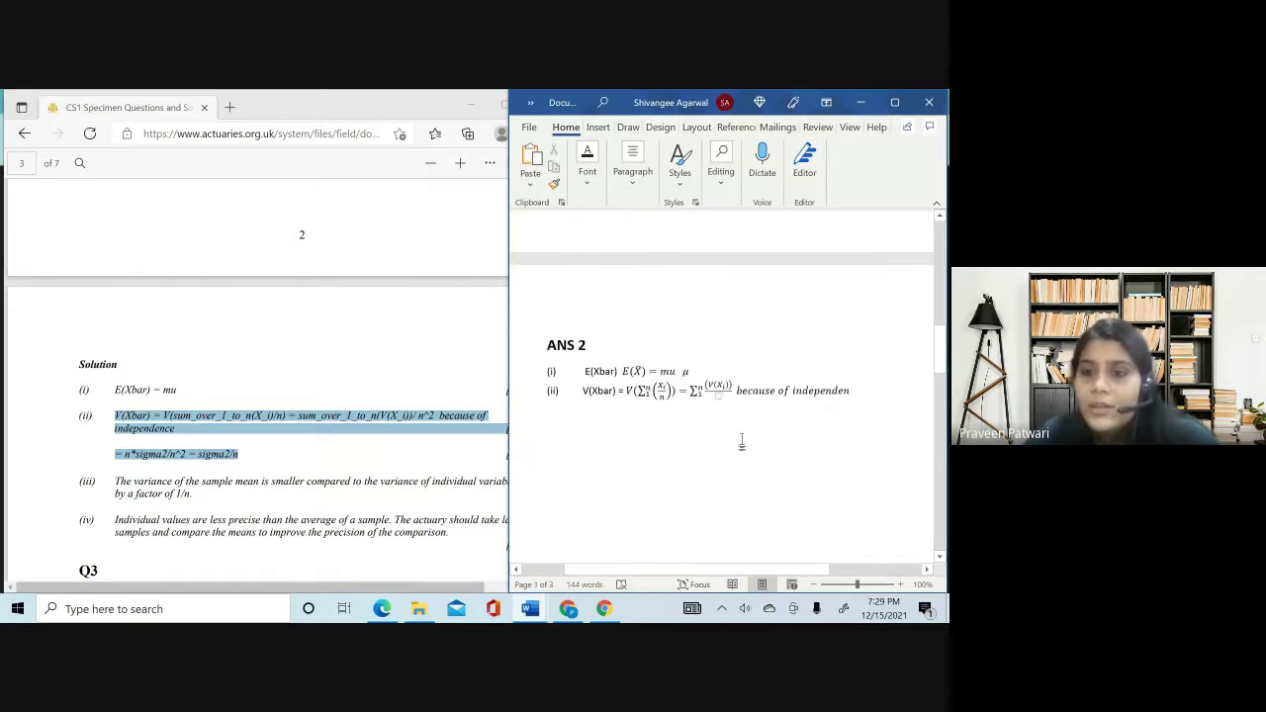
pyautogui.click(718, 398)
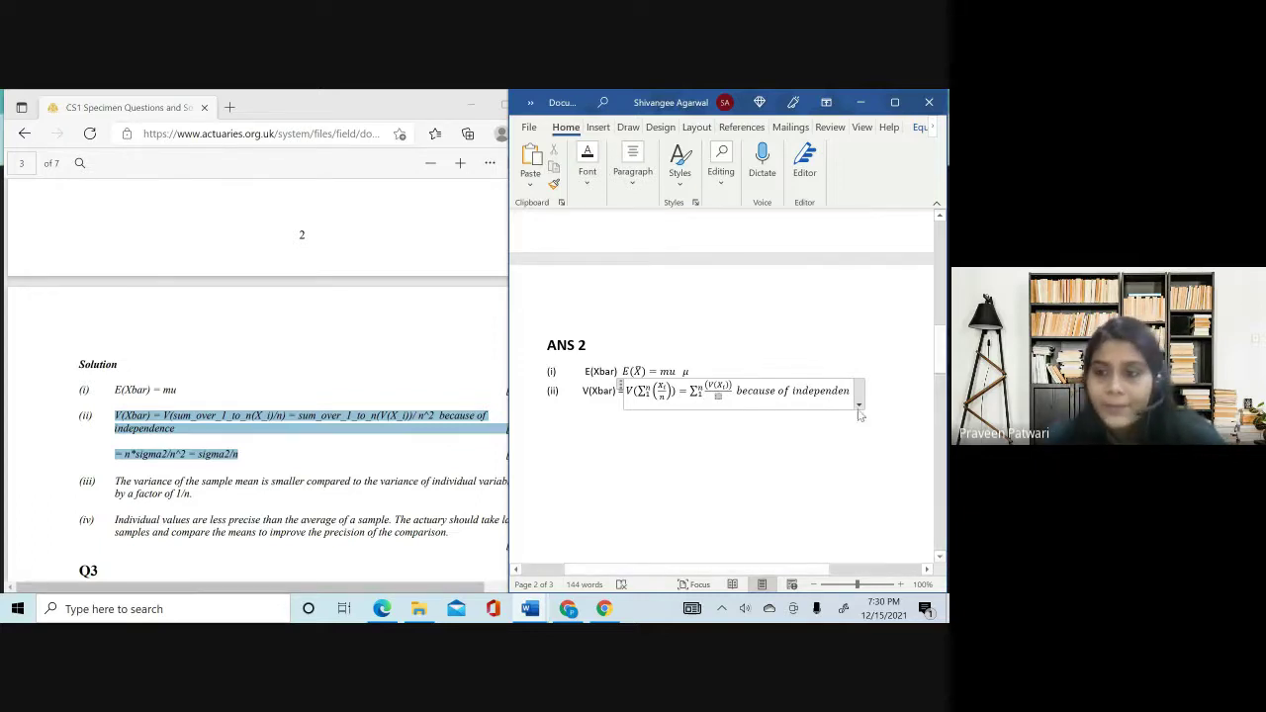
pyautogui.hotkey('shift', 'Home')
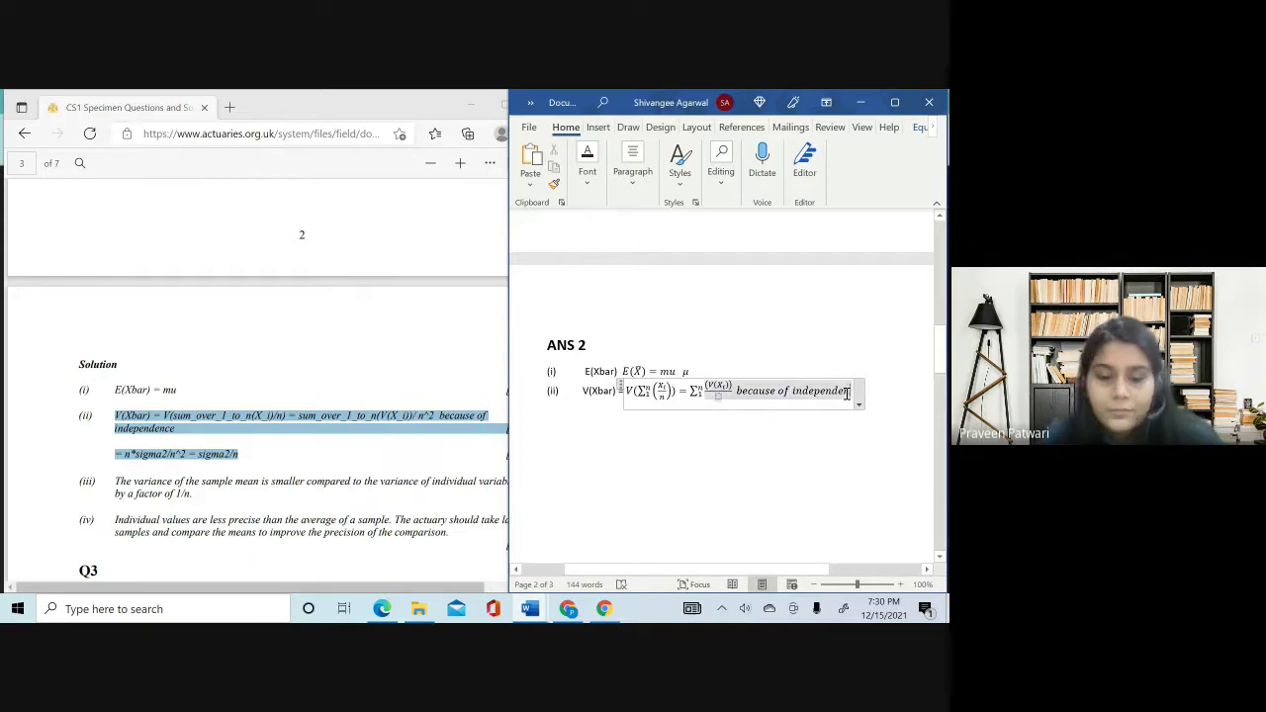
pyautogui.write('nce')
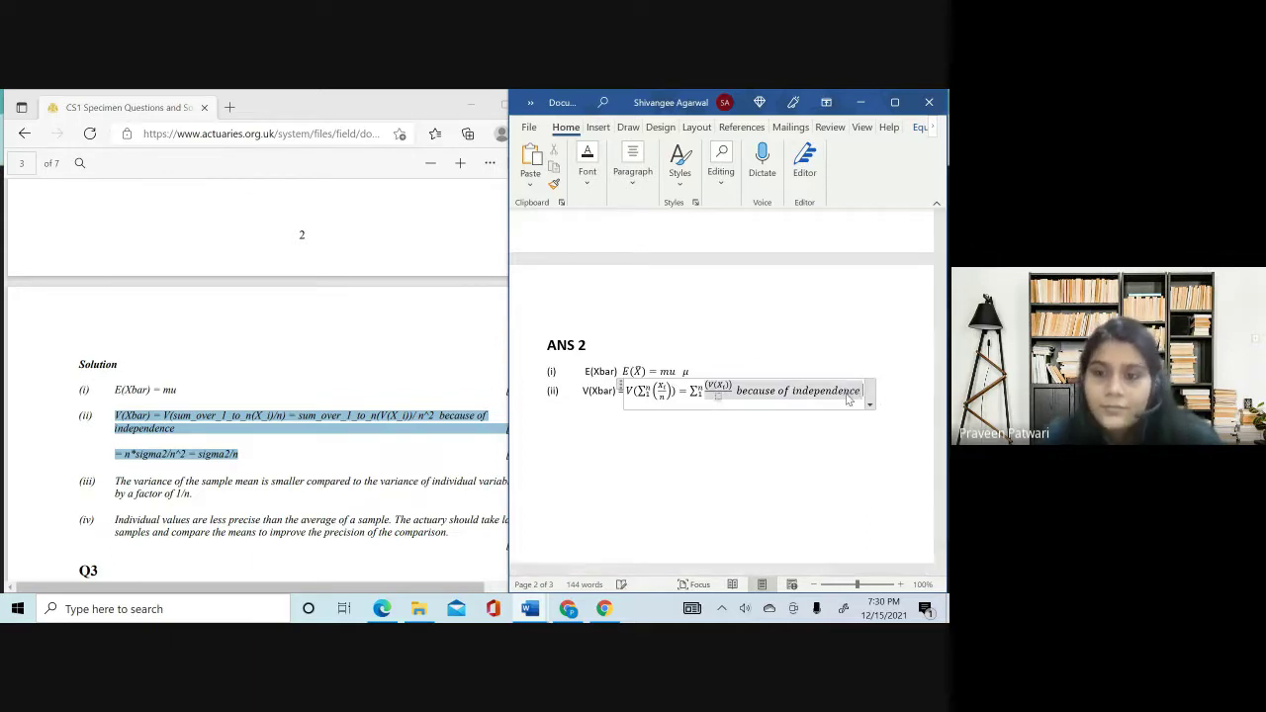
pyautogui.click(718, 393)
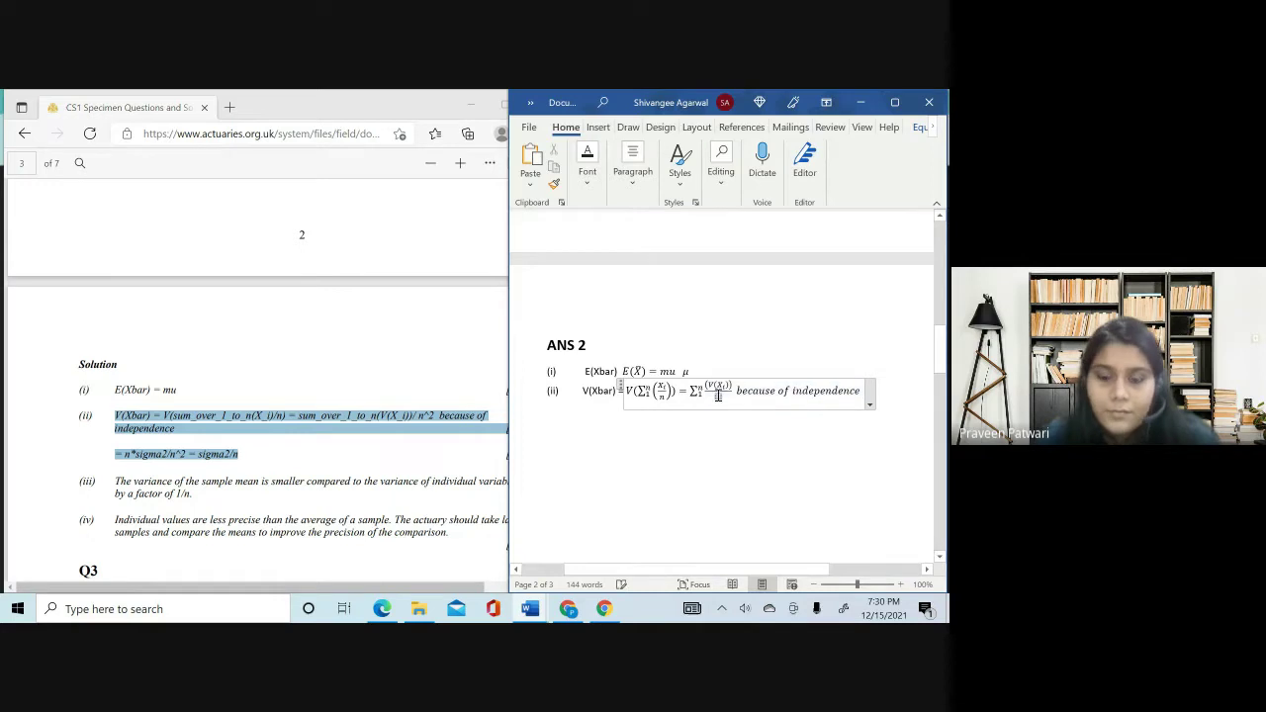
pyautogui.doubleClick(719, 396)
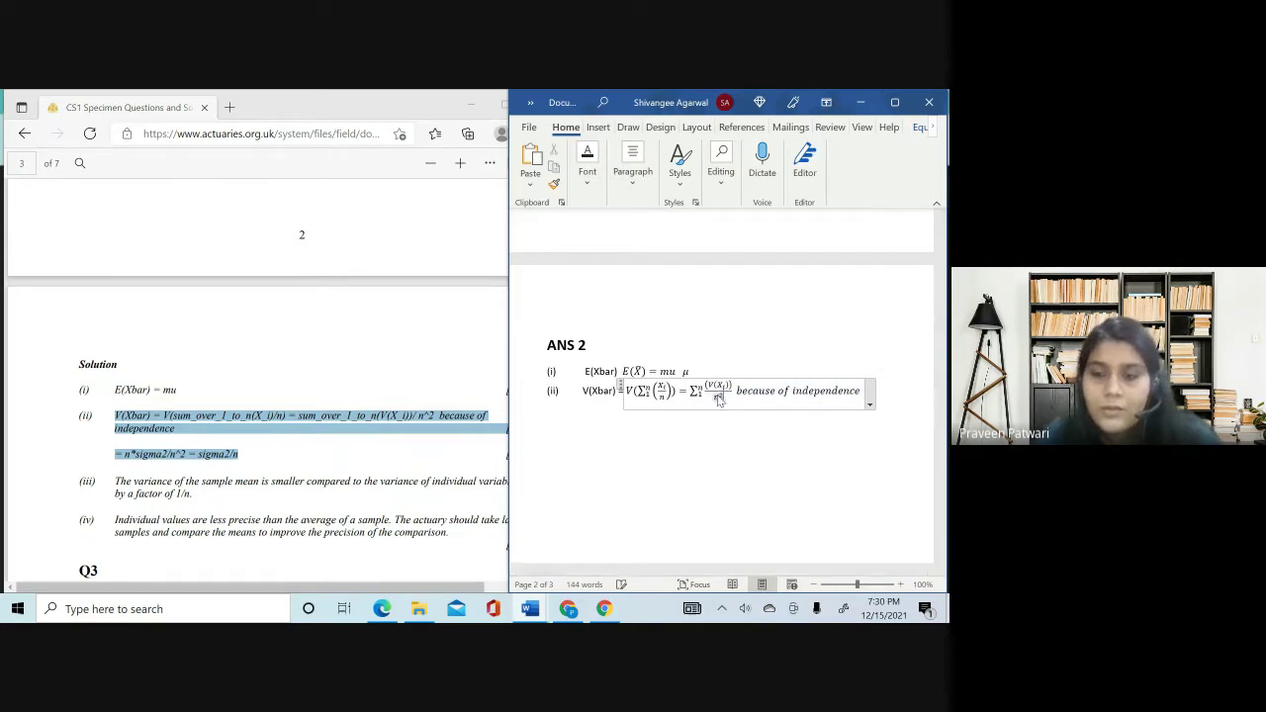
# - Leave the item (ii) equation and begin a new list item (iii) beneath it with V(Xbar)
pyautogui.click(916, 423)
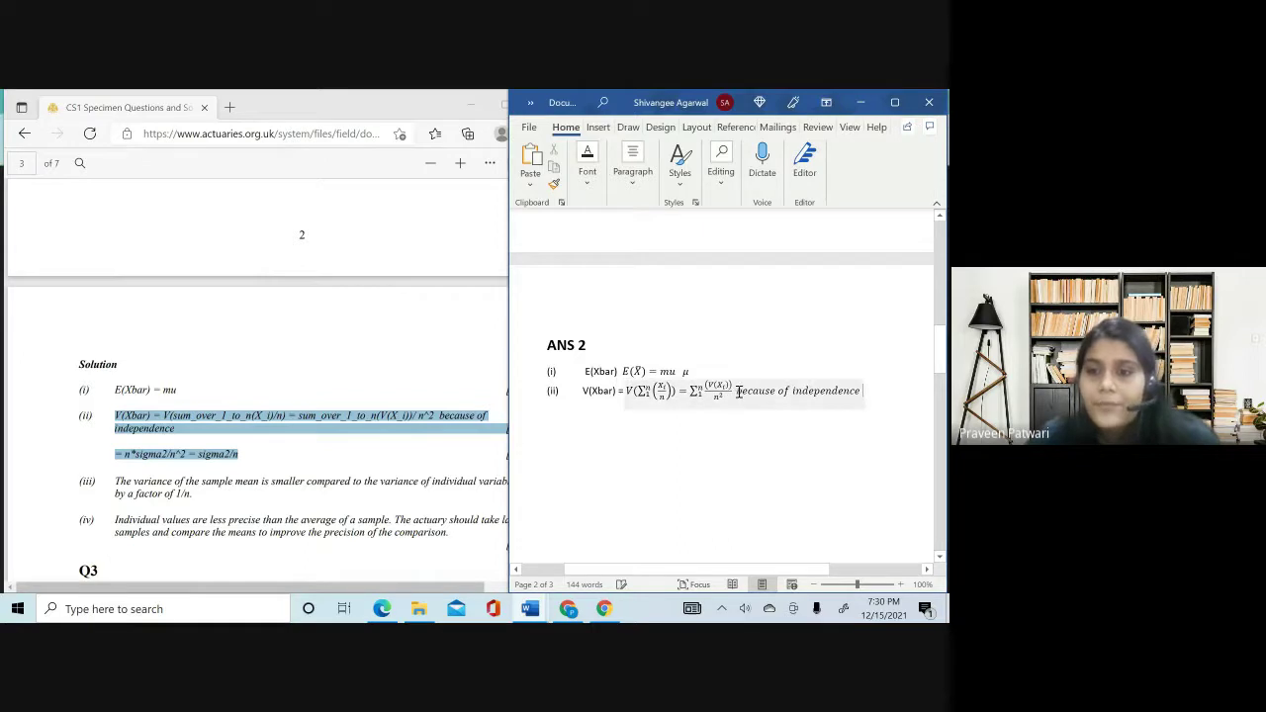
pyautogui.click(737, 391)
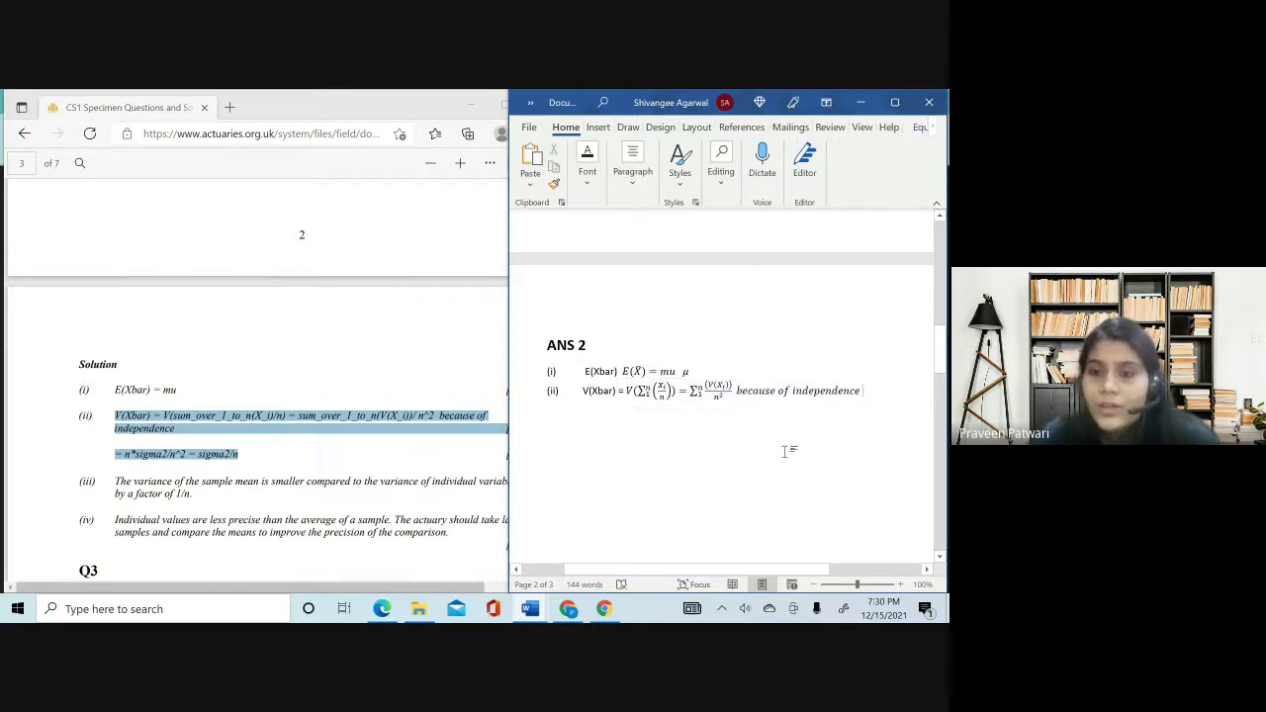
pyautogui.click(860, 422)
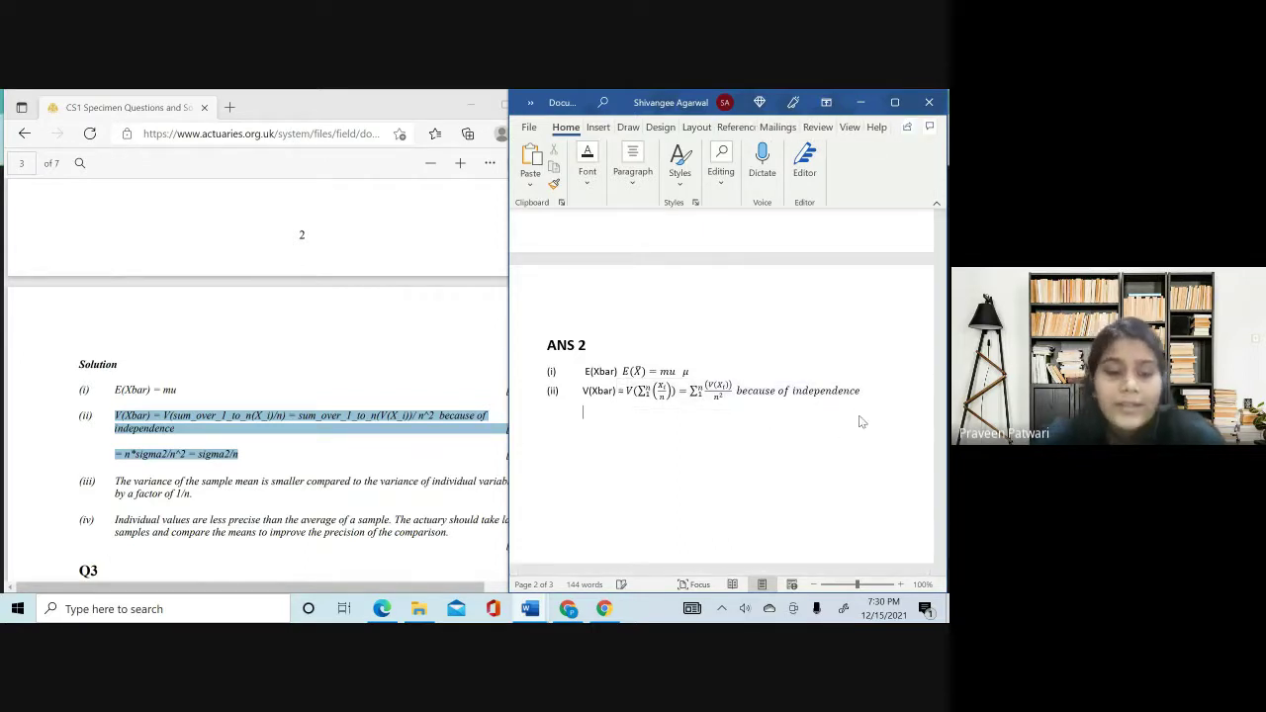
pyautogui.write('V(')
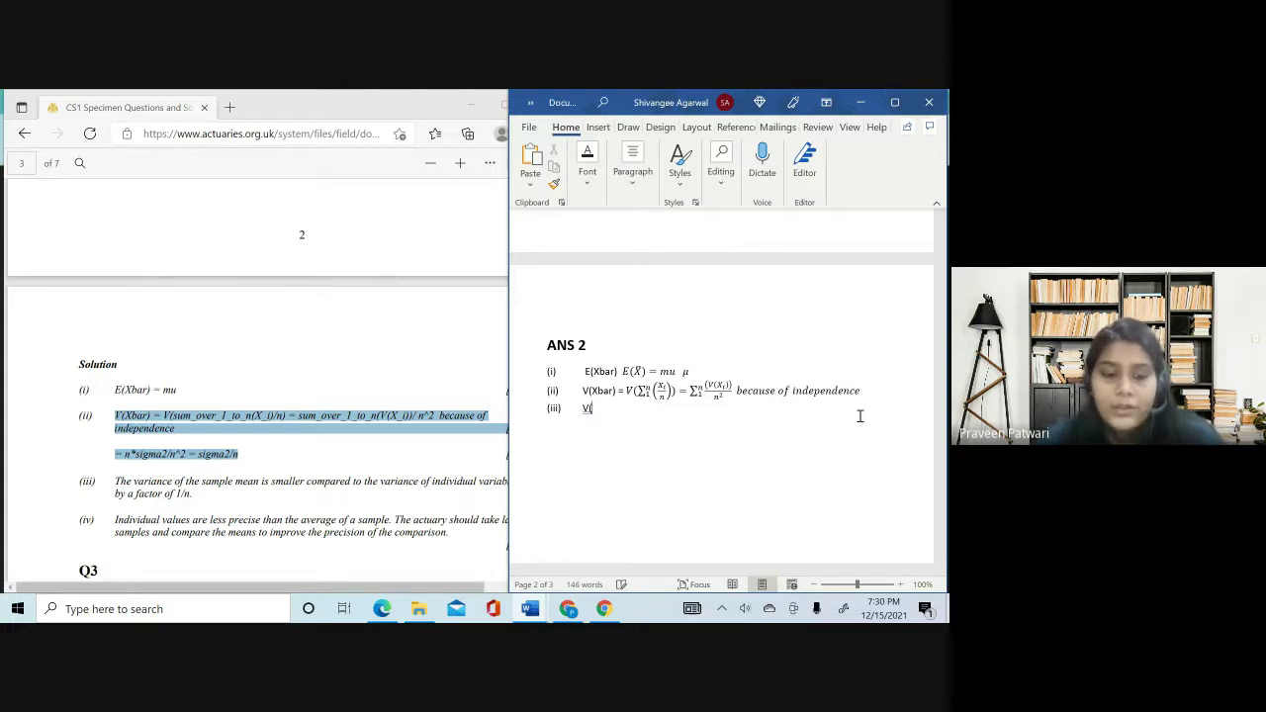
pyautogui.write('Xbar')
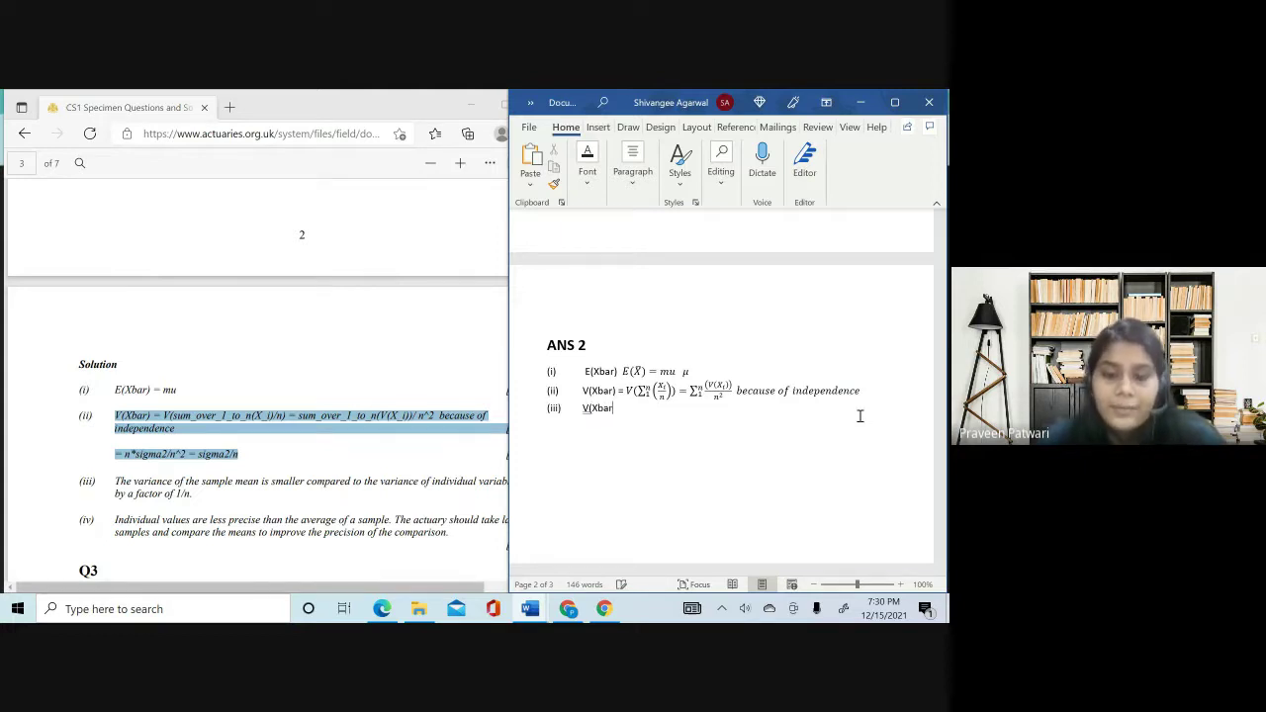
pyautogui.write(')')
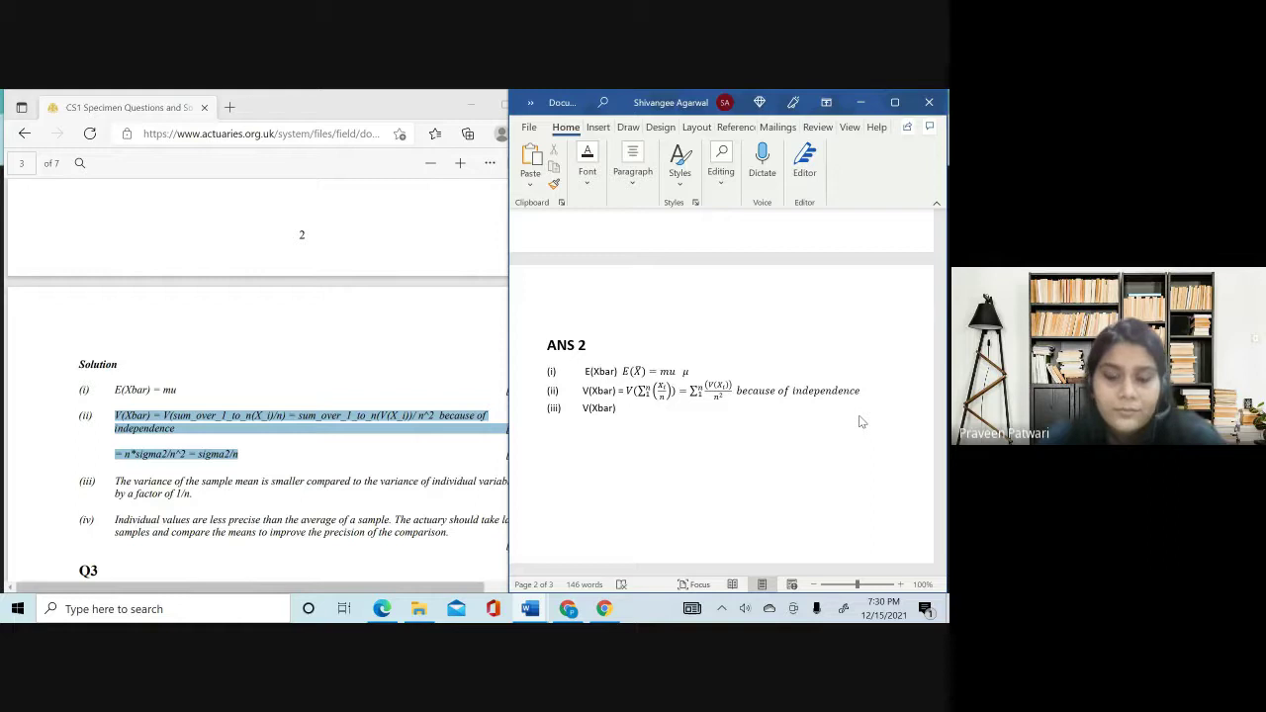
# - Clear the text and the (iii) numbering from the new line, keeping it as an indented continuation of item (ii)
pyautogui.press('BackSpace')
pyautogui.press('BackSpace')
pyautogui.press('BackSpace')
pyautogui.press('BackSpace')
pyautogui.press('BackSpace')
pyautogui.press('BackSpace')
pyautogui.press('BackSpace')
pyautogui.press('BackSpace')
pyautogui.press('BackSpace')
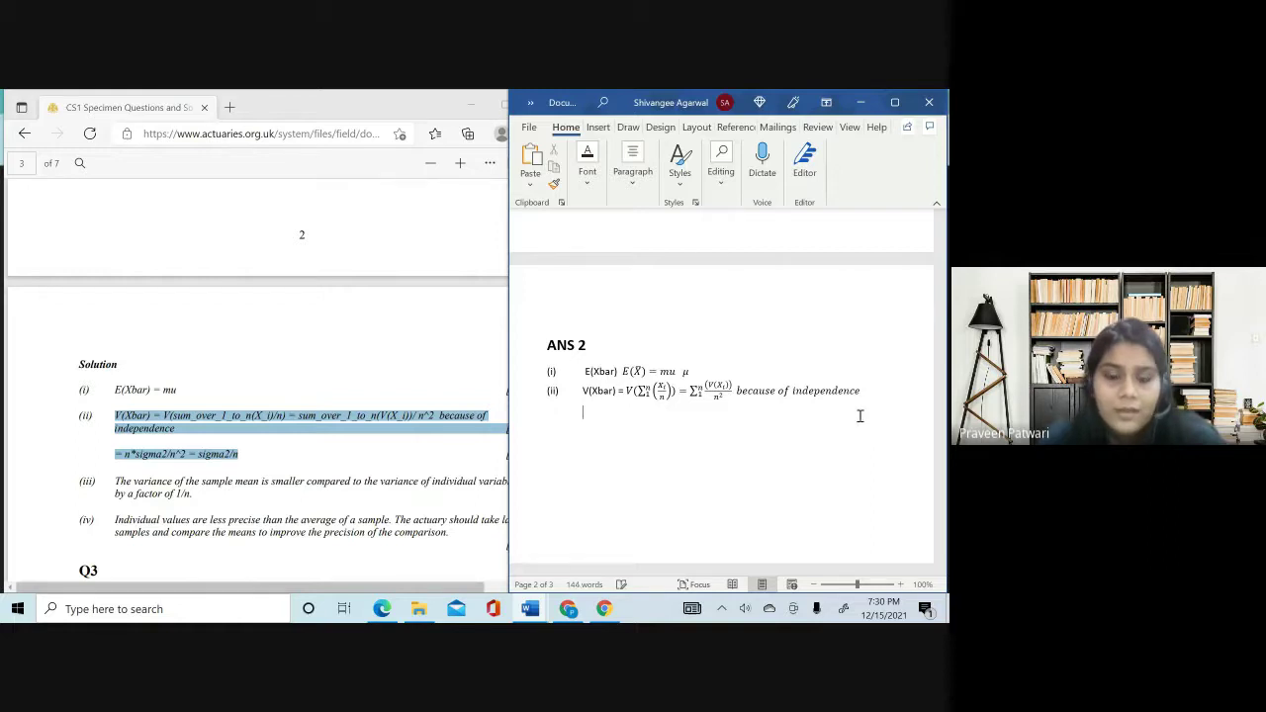
# - Begin the plain-text version of the variance working below item (ii) with V(Xbar) = V(sum over 1 to n (X_
pyautogui.write('V(Xbar')
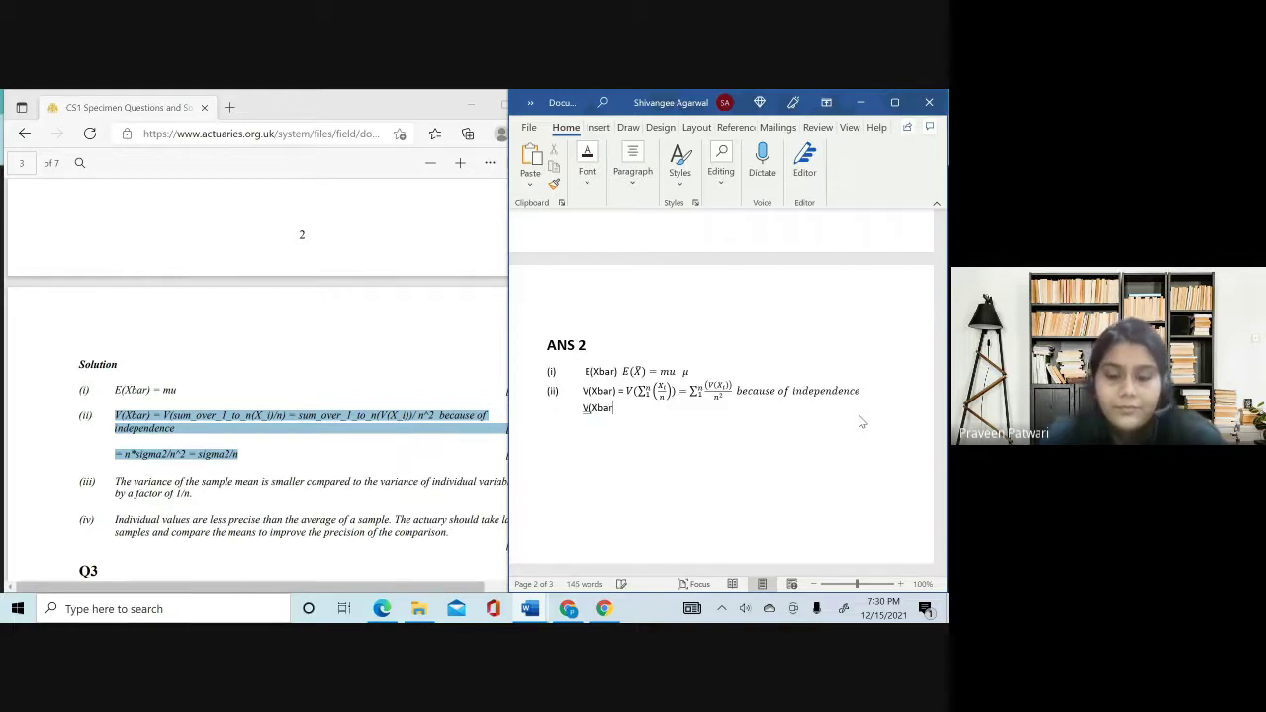
pyautogui.write(') ')
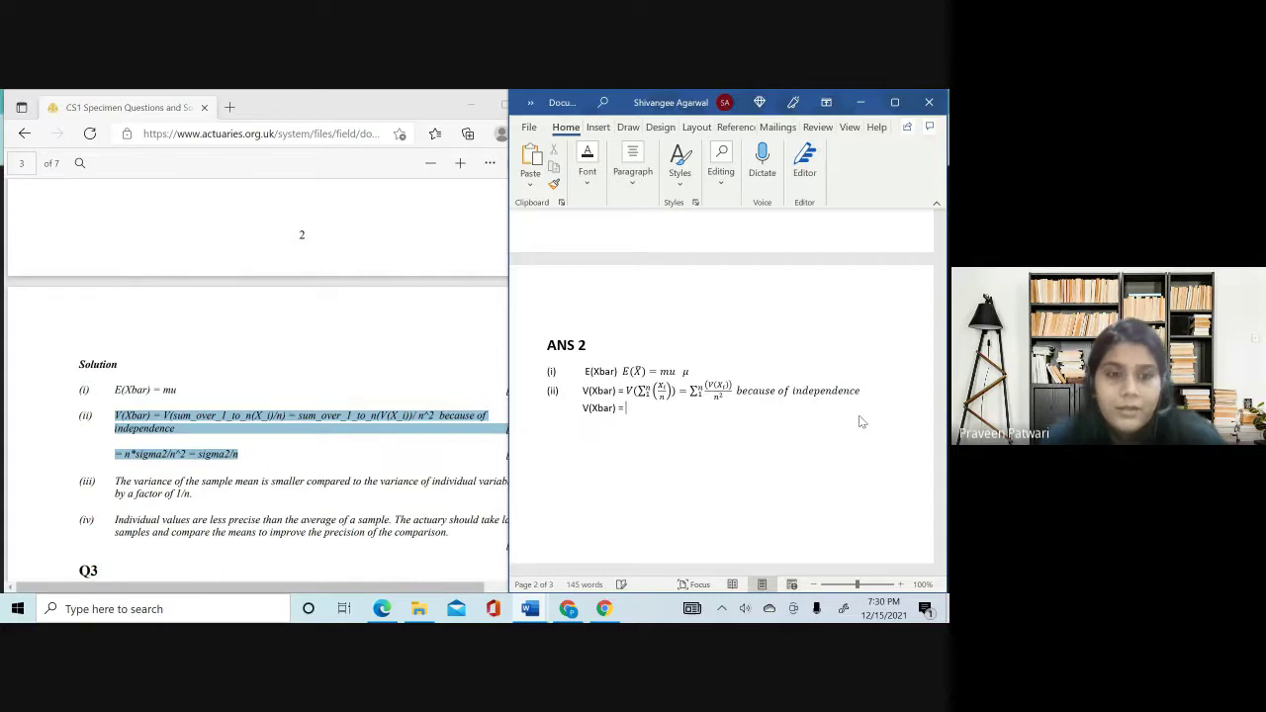
pyautogui.write('= V(')
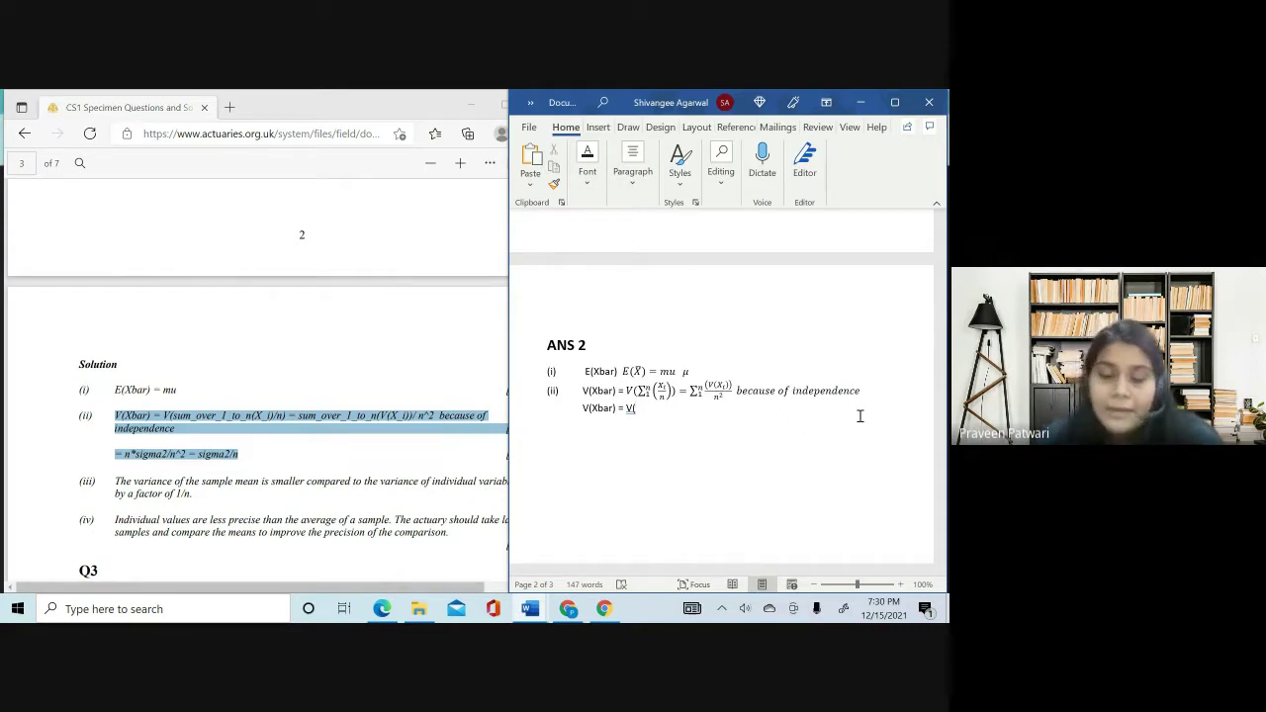
pyautogui.write('sum')
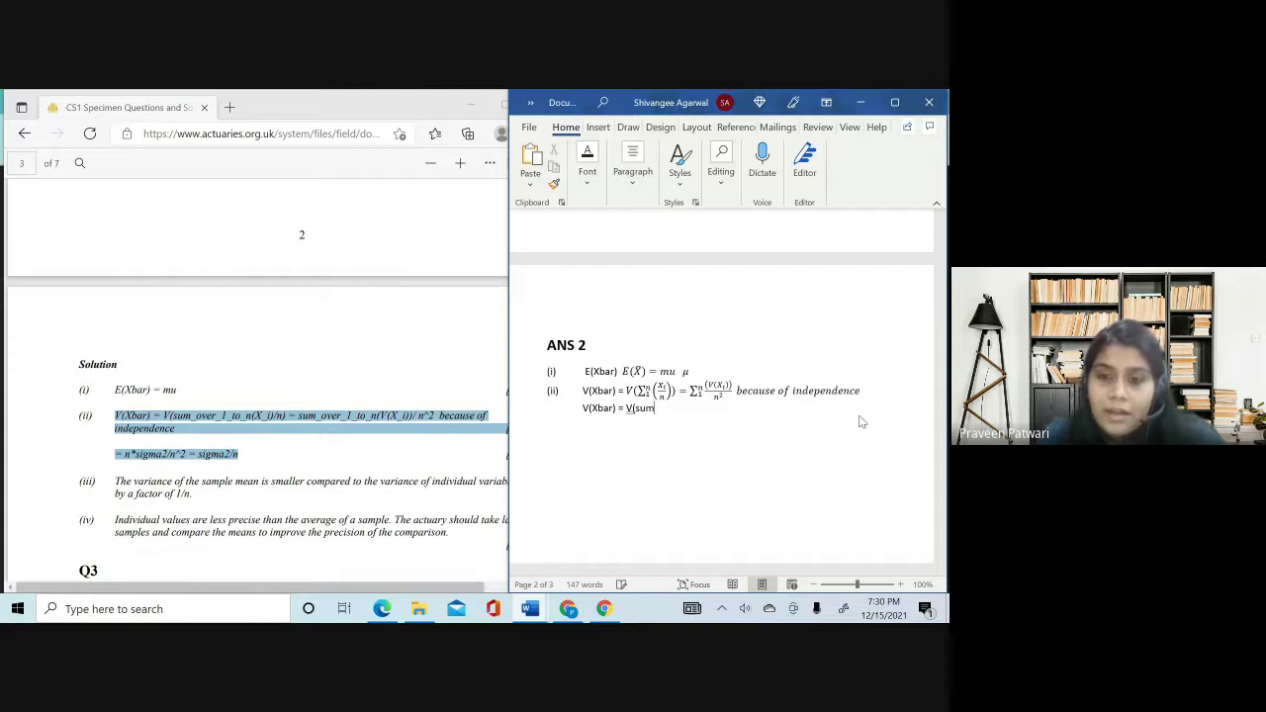
pyautogui.write(' over')
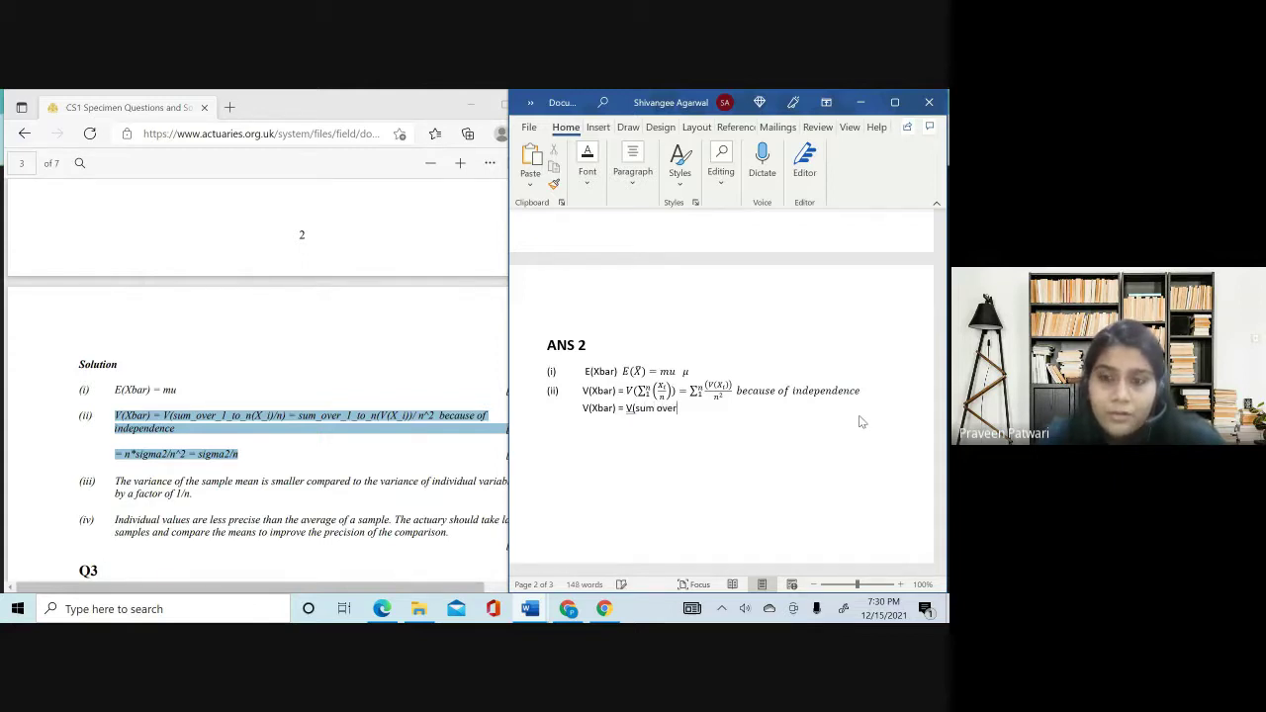
pyautogui.write(' 1 to n ')
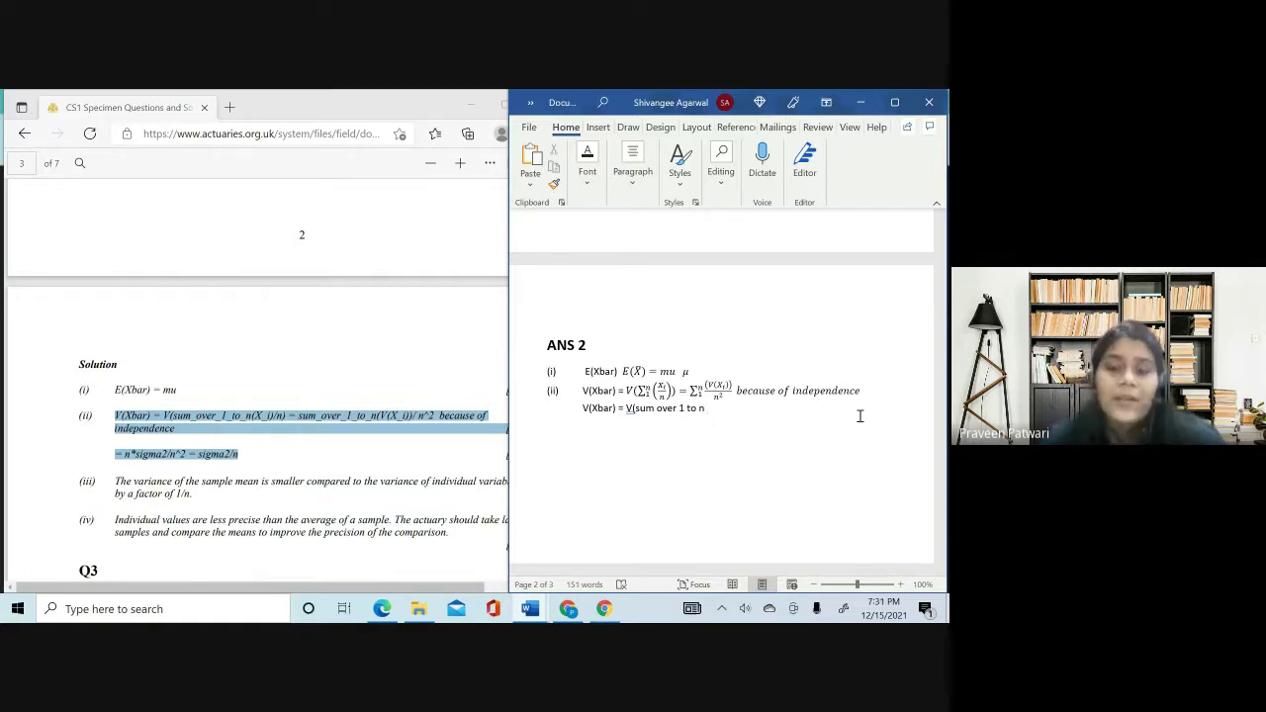
pyautogui.write('(X')
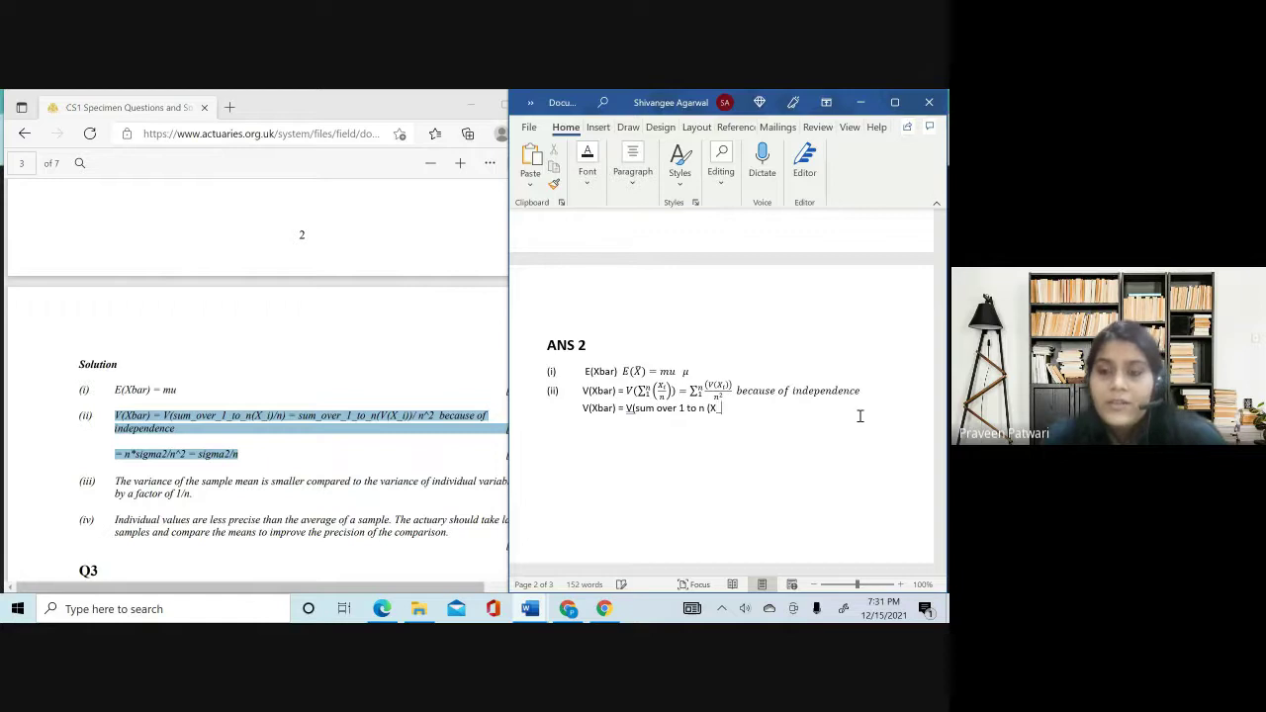
pyautogui.write('_')
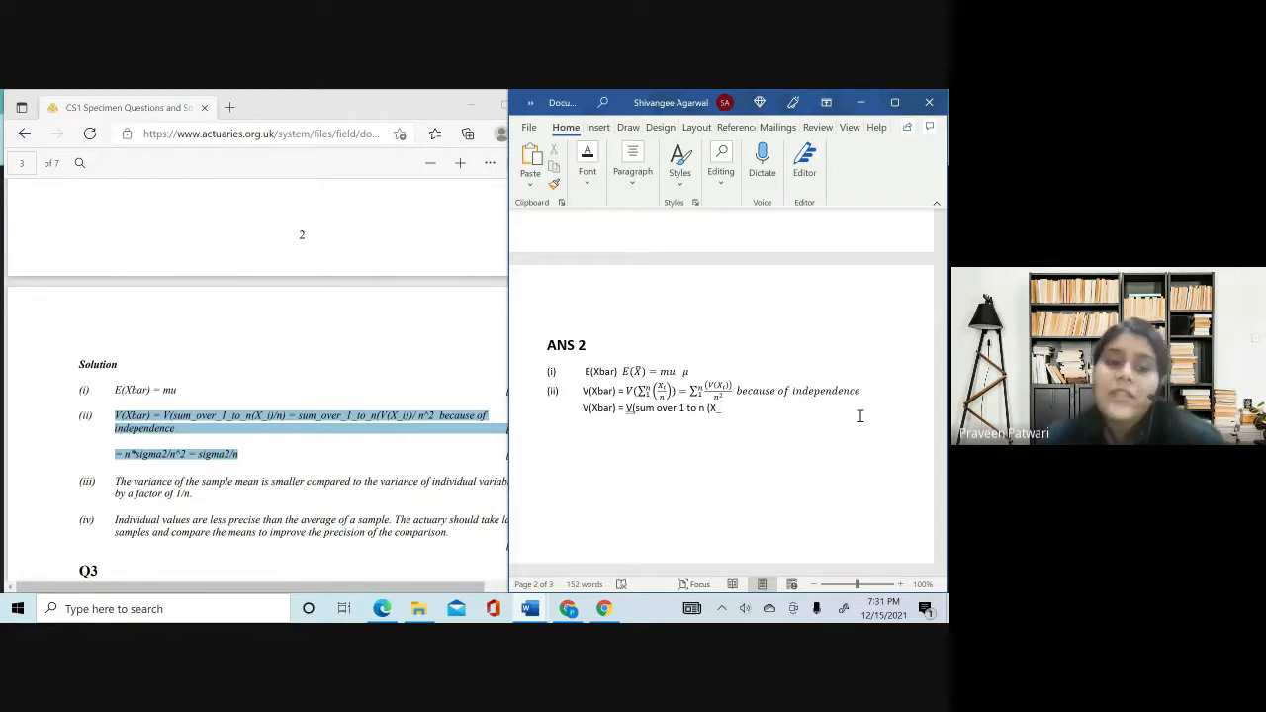
# - Open the Keyboard Notations document from the Downloads folder, recovering its contents, and maximize its window
pyautogui.click(420, 609)
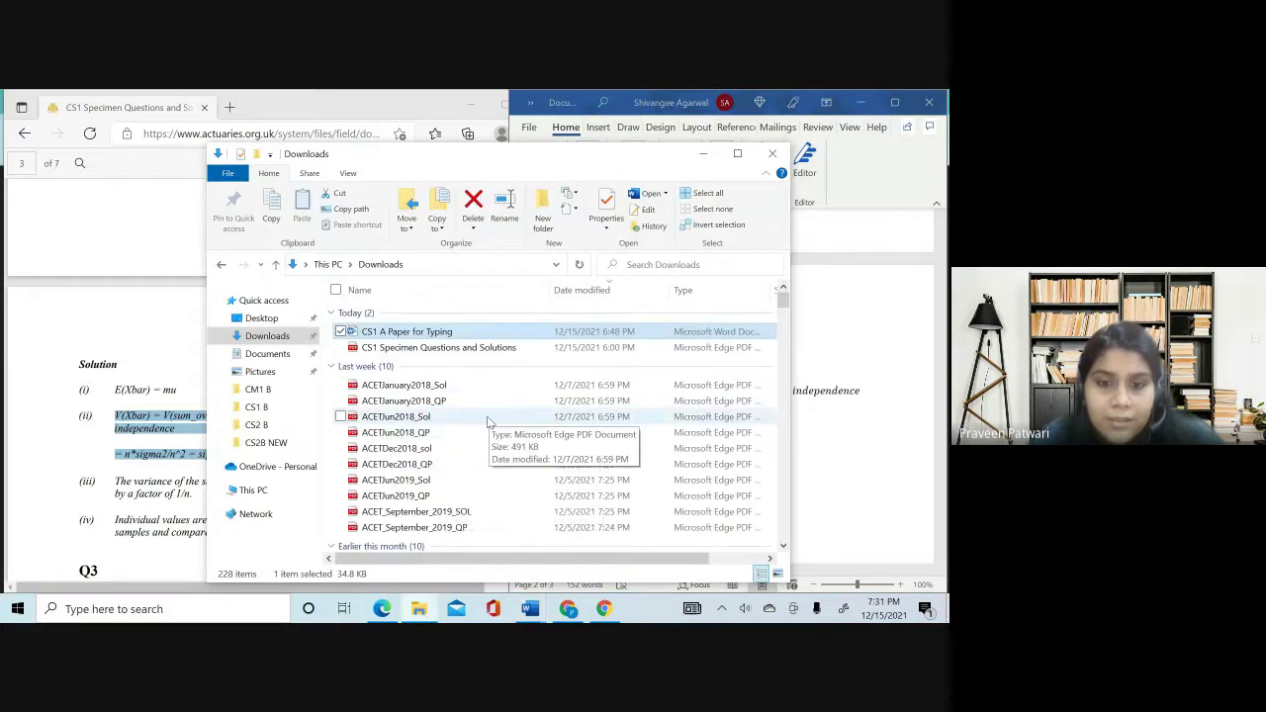
pyautogui.scroll(-2, 487, 424)
pyautogui.scroll(-5, 486, 423)
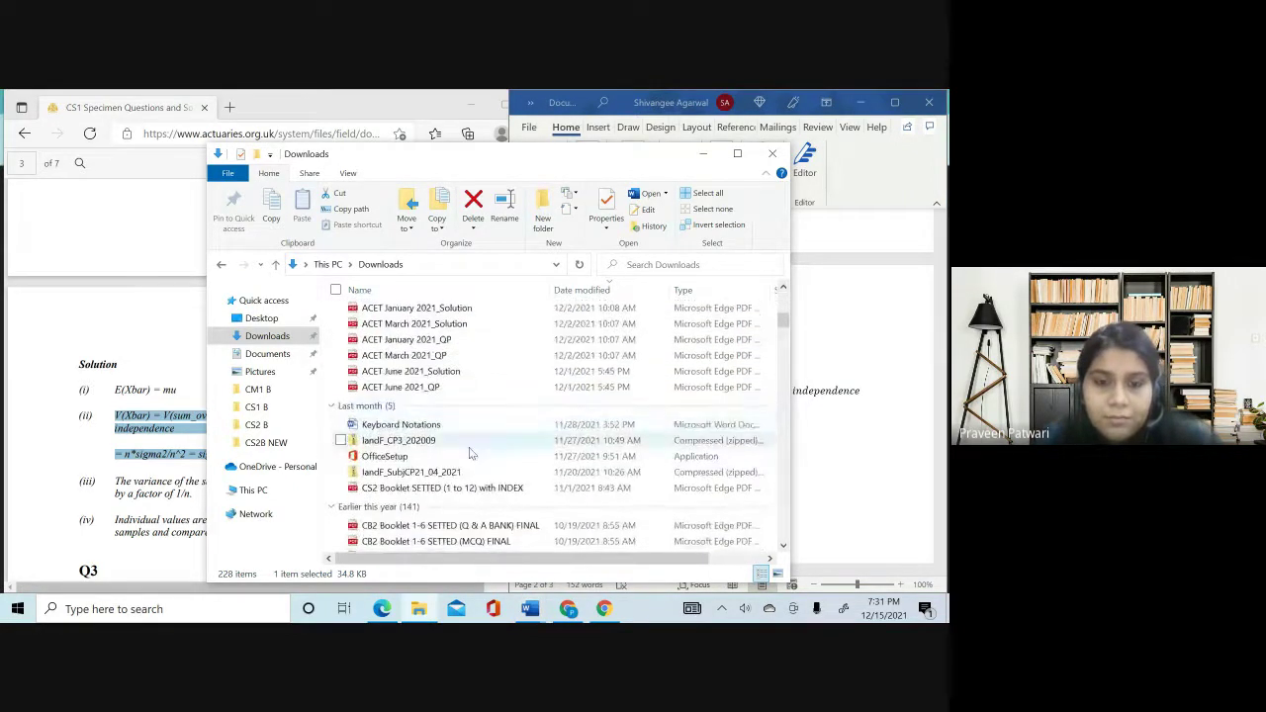
pyautogui.doubleClick(440, 425)
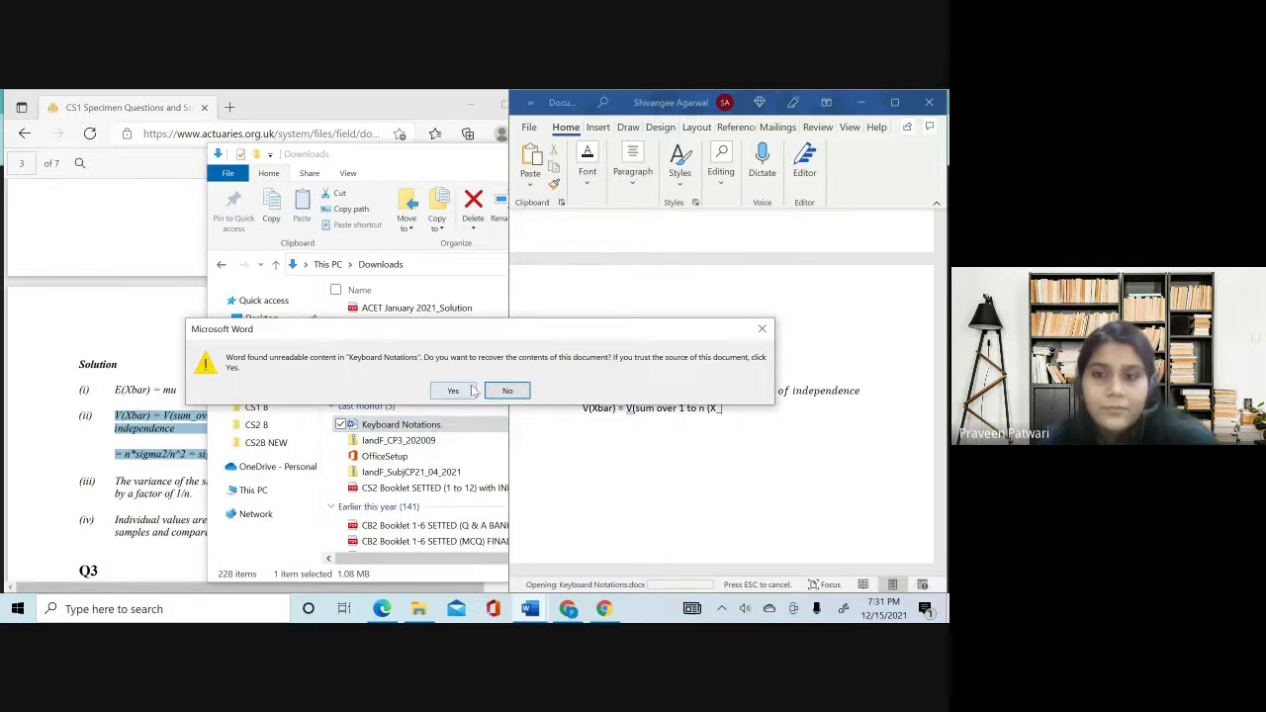
pyautogui.click(471, 391)
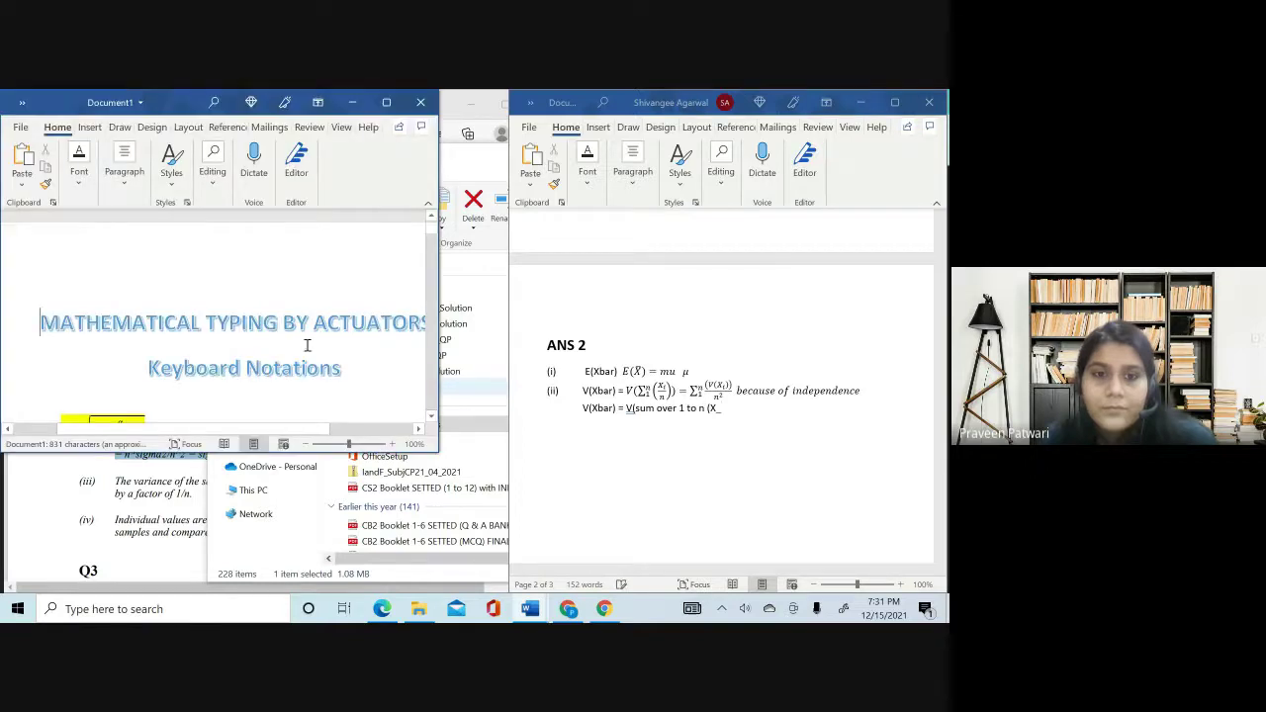
pyautogui.click(386, 102)
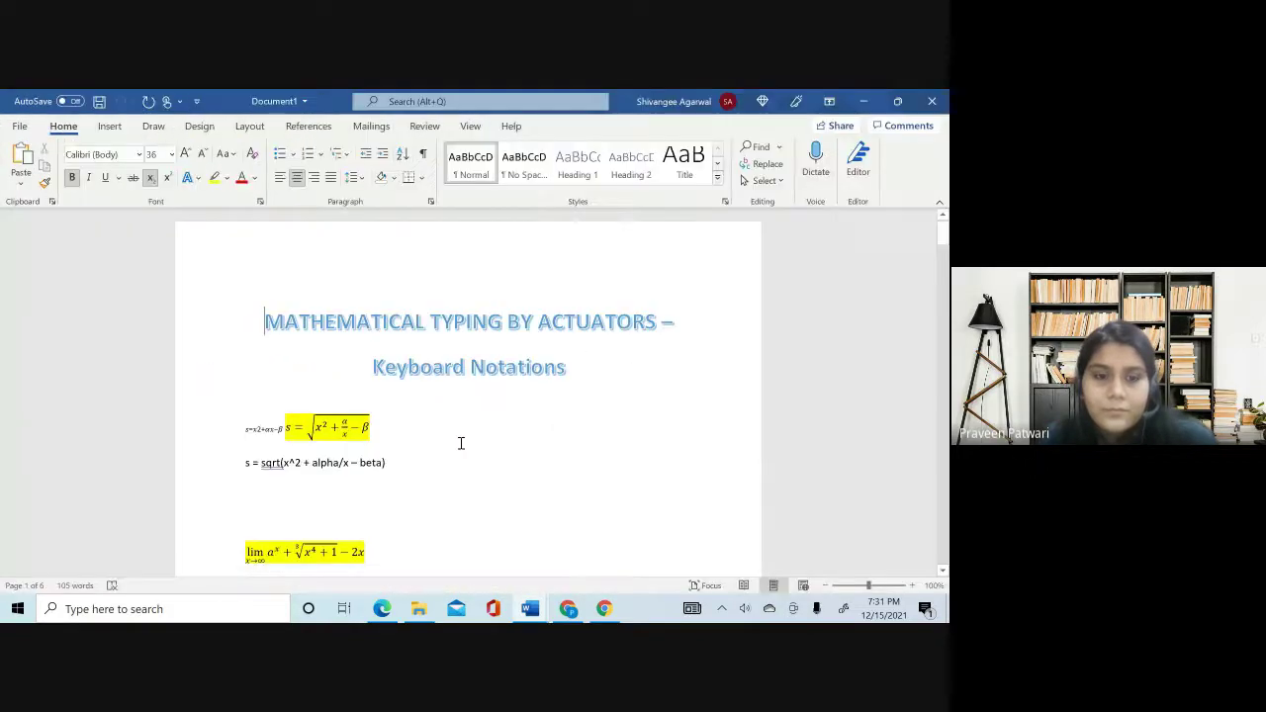
# - Look through the Keyboard Notations document's examples and notation tables for the accepted ways to write a summation
pyautogui.scroll(-10, 461, 441)
pyautogui.scroll(-15, 461, 443)
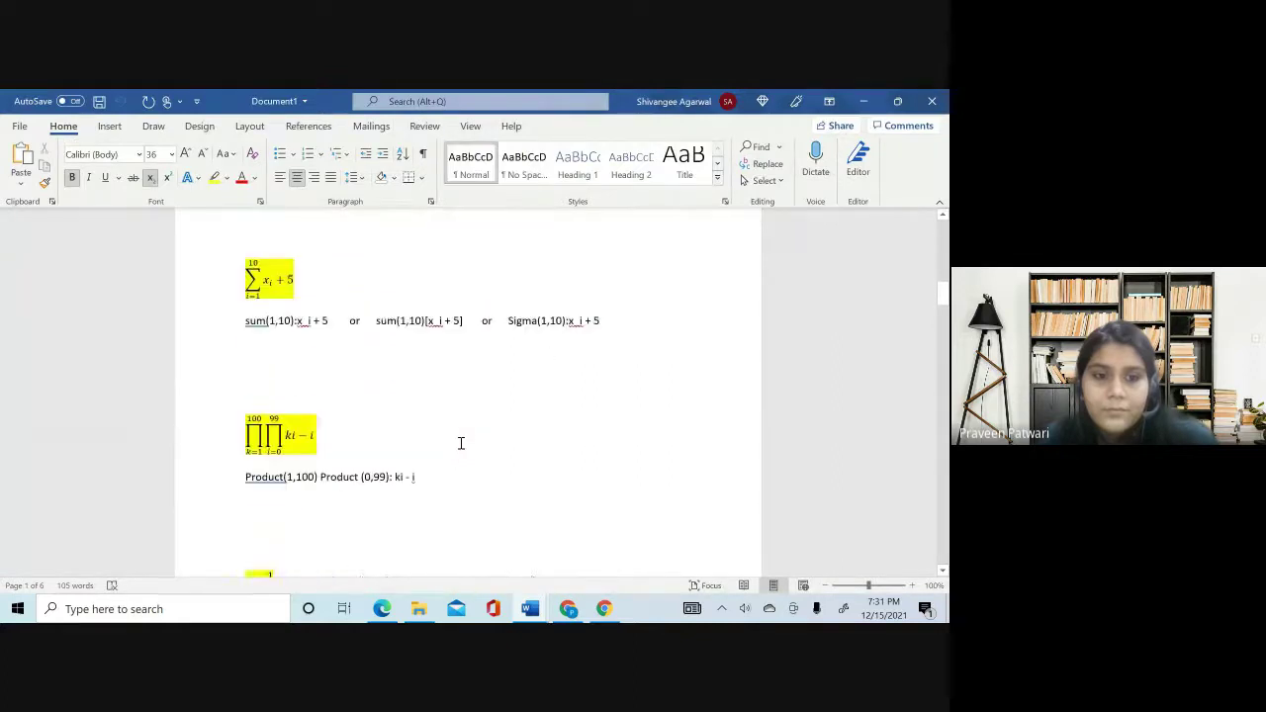
pyautogui.scroll(-15, 461, 443)
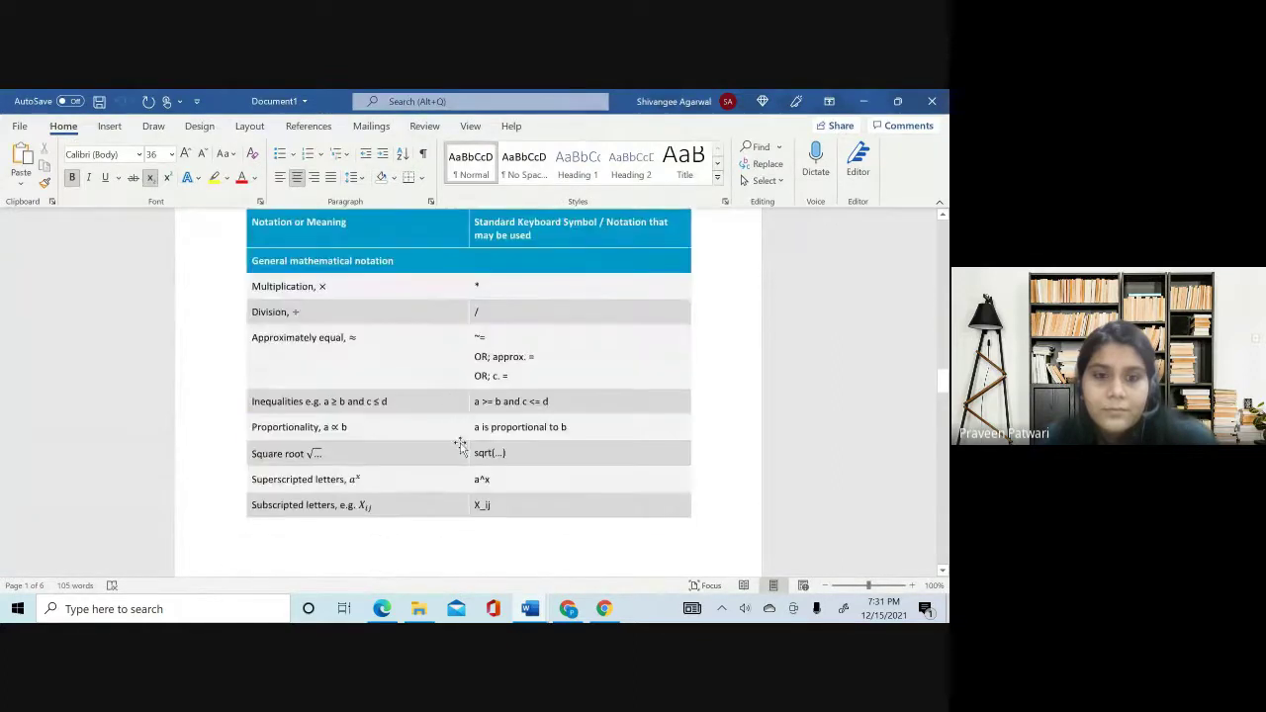
pyautogui.scroll(-2, 461, 443)
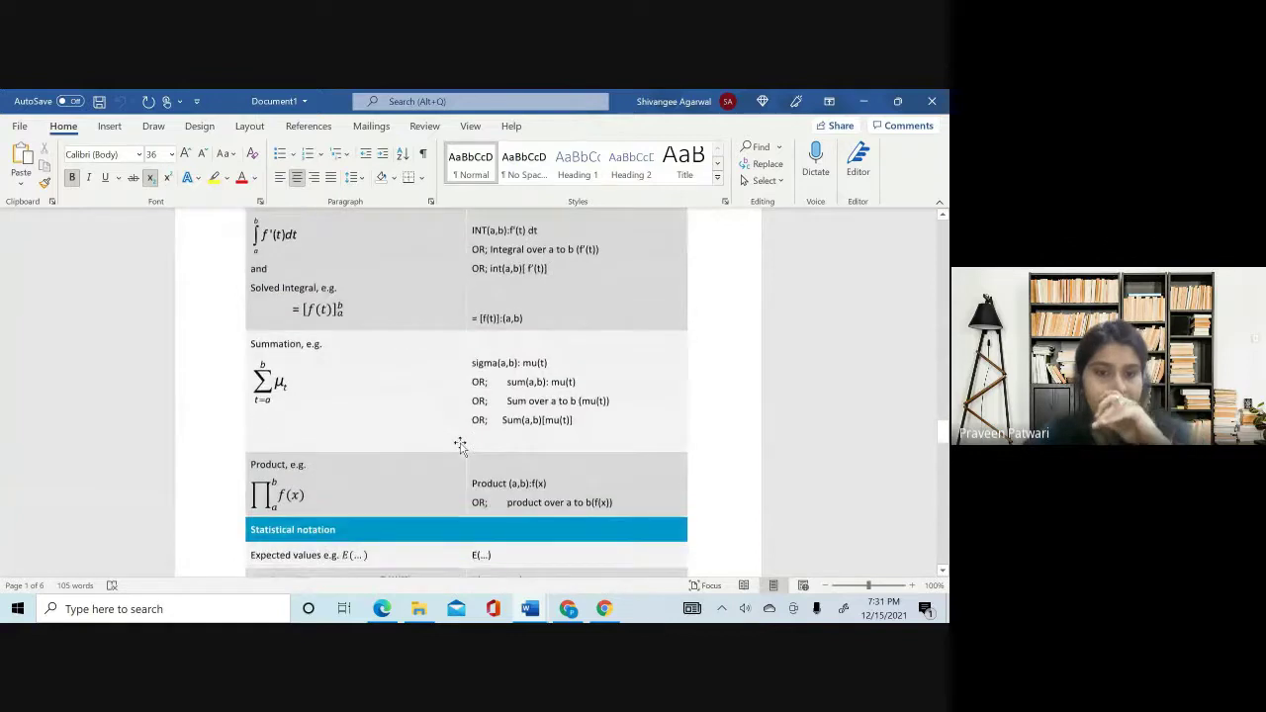
pyautogui.scroll(12, 461, 443)
pyautogui.scroll(6, 461, 443)
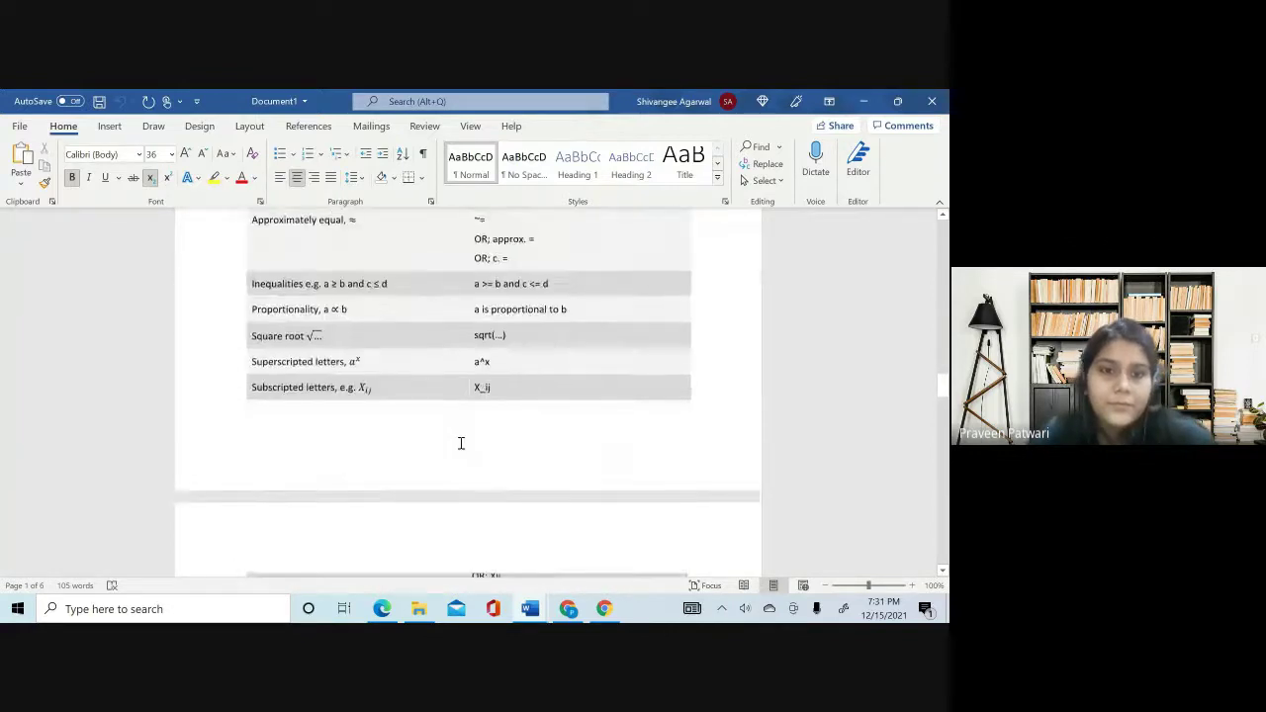
pyautogui.scroll(-10, 461, 443)
pyautogui.scroll(-1, 460, 443)
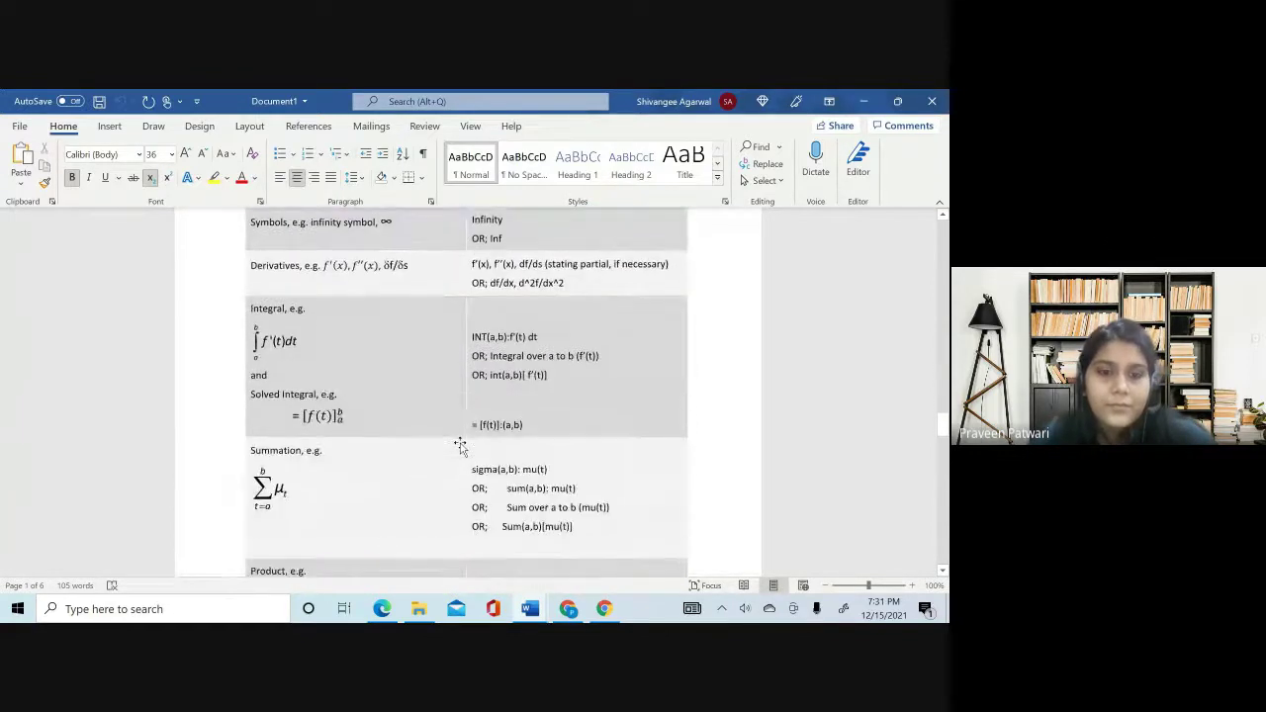
pyautogui.scroll(-1, 461, 443)
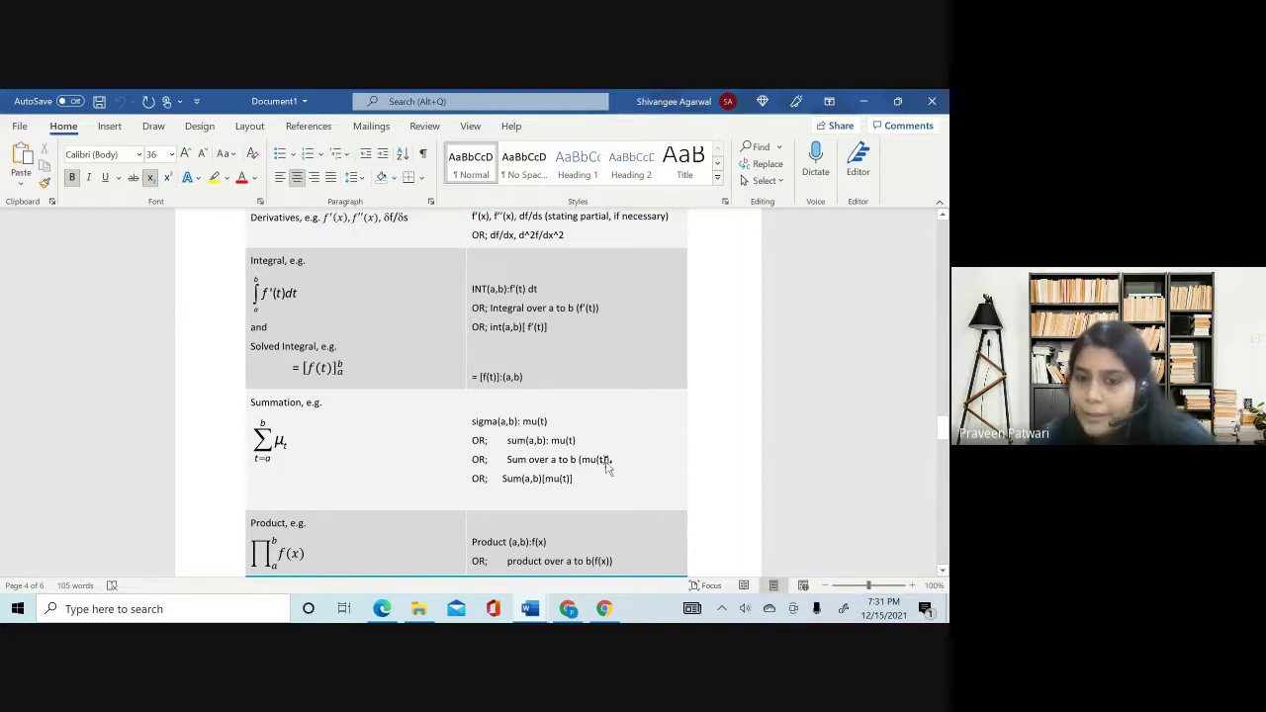
# - Check the unfinished variance line in the ANS 2 document, then return to the summation entries in the Keyboard Notations document
pyautogui.moveTo(532, 611)
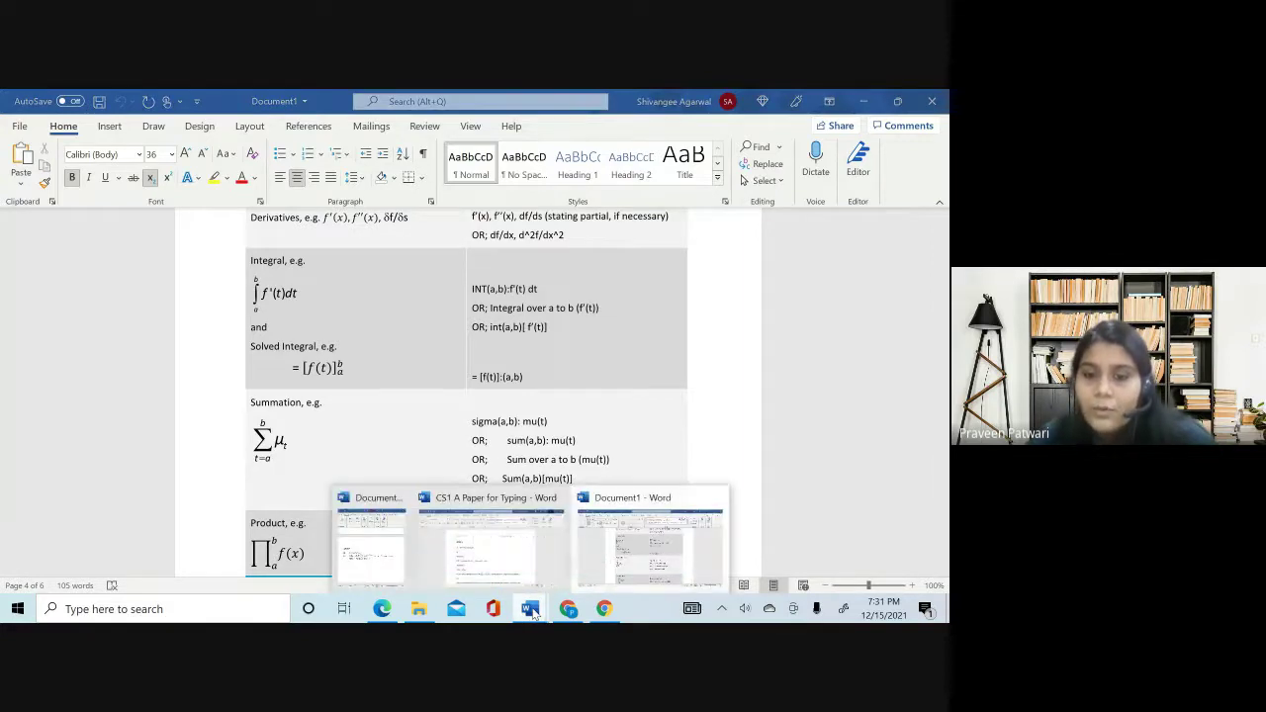
pyautogui.click(381, 548)
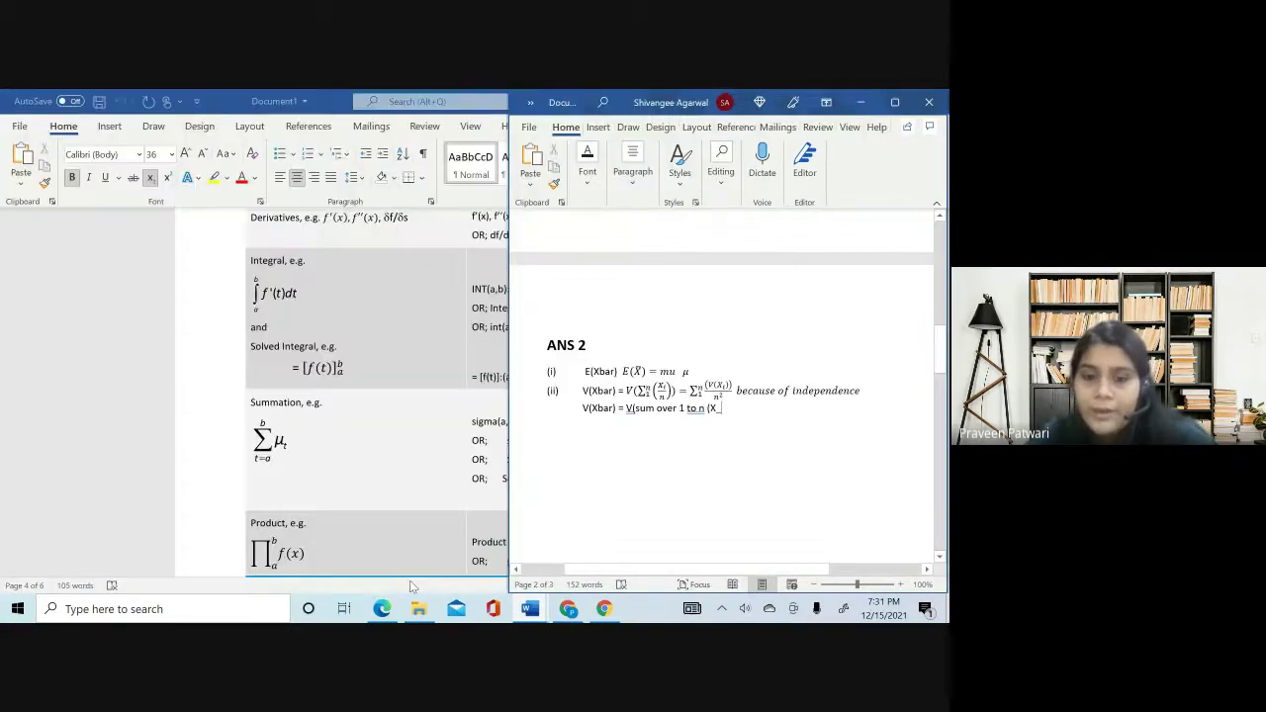
pyautogui.moveTo(418, 611)
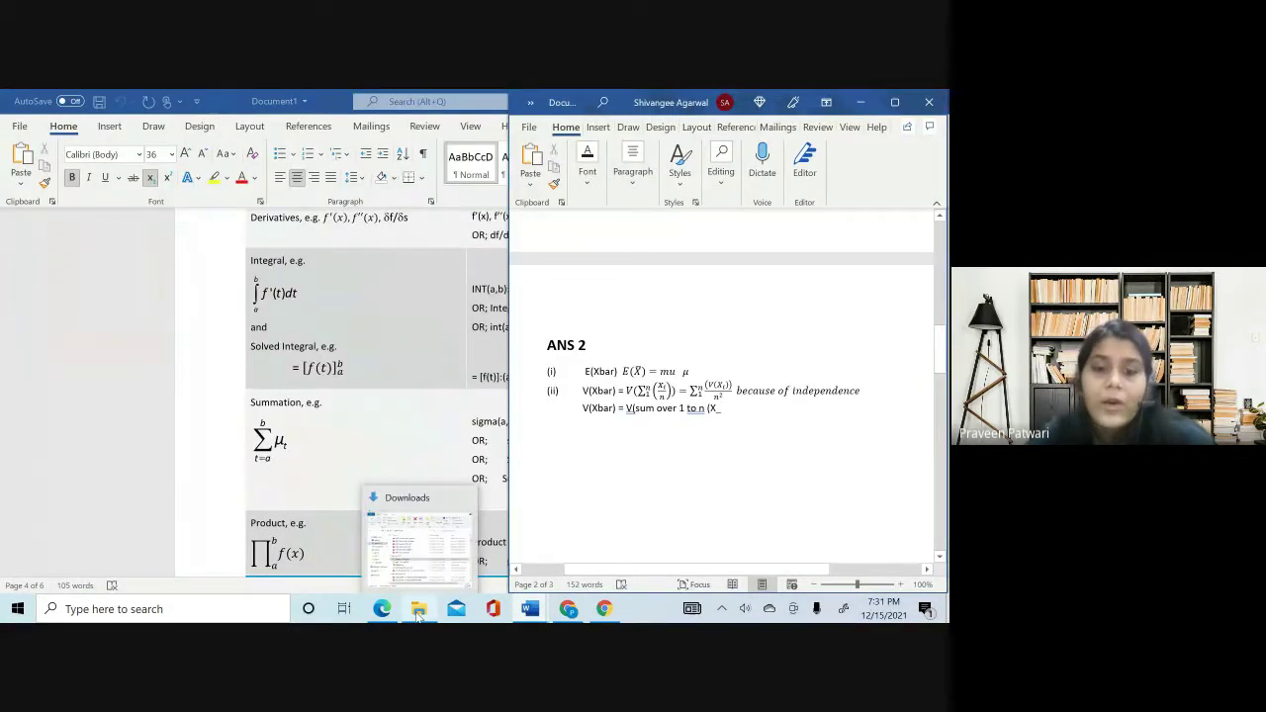
pyautogui.moveTo(530, 608)
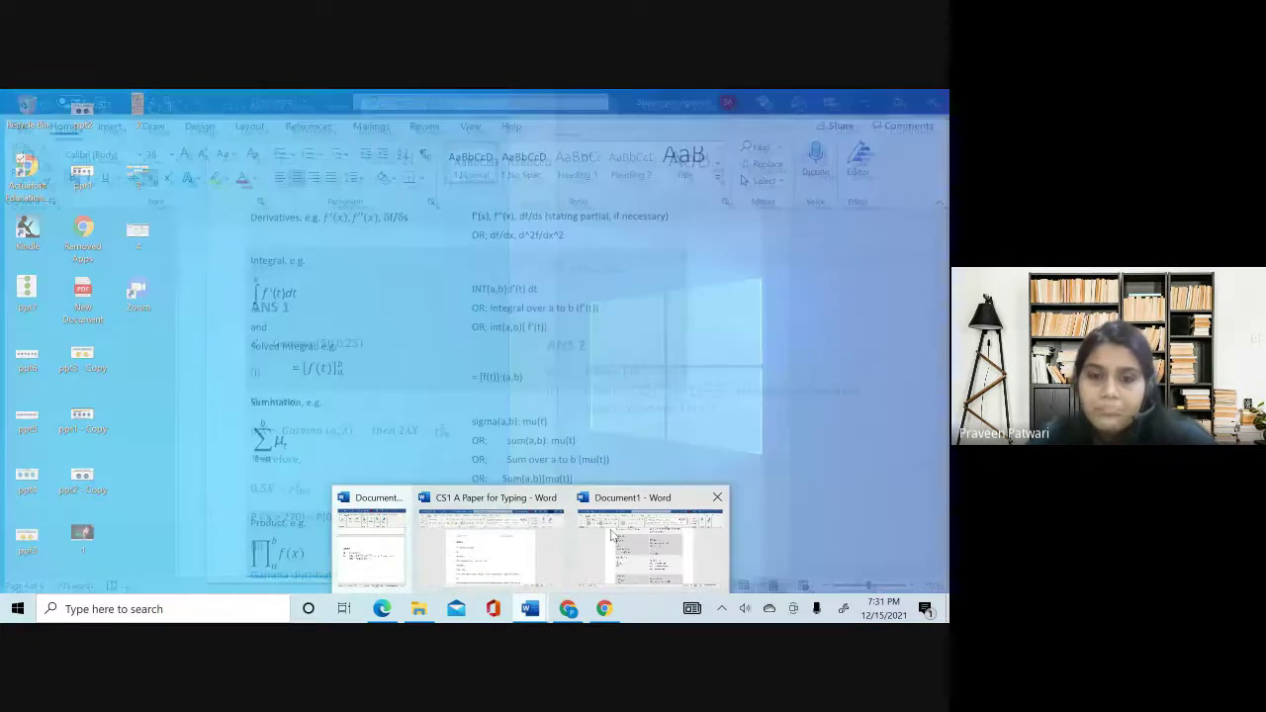
pyautogui.click(611, 535)
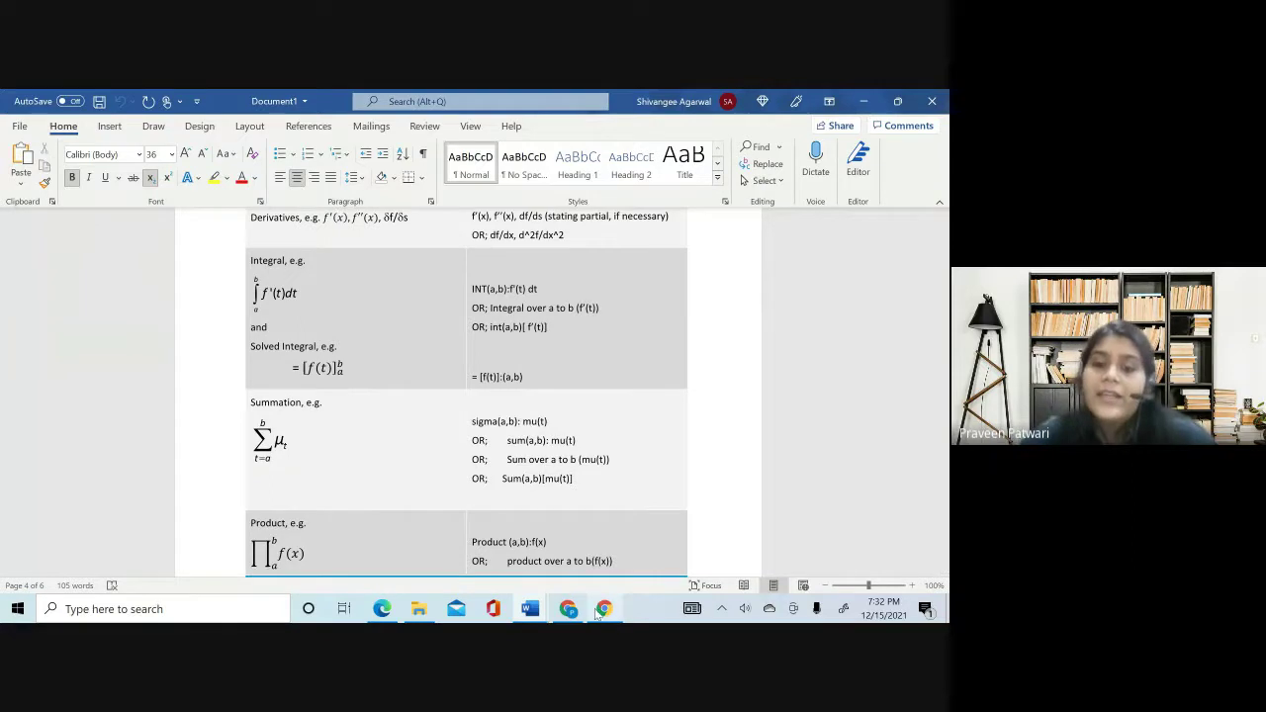
# - Return to the ANS 2 document and begin an alternative summation notation on a new line below the plain-text variance working with sum(1,n): (X
pyautogui.moveTo(539, 617)
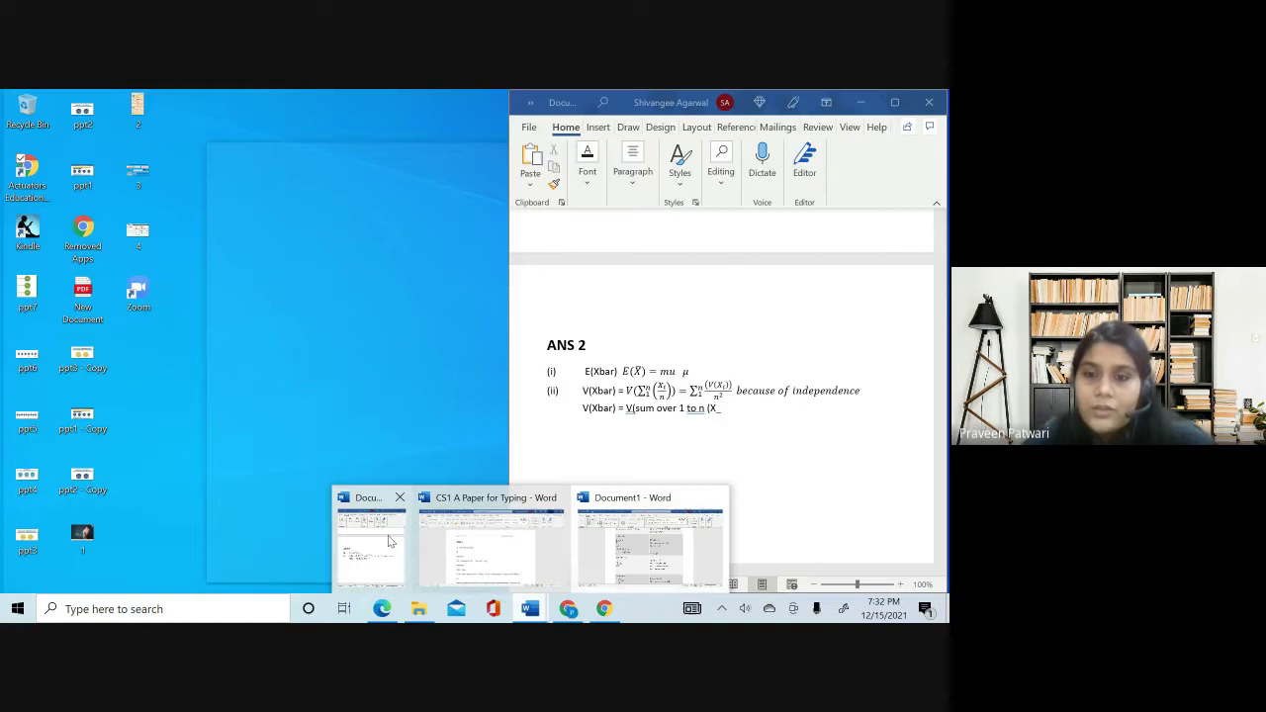
pyautogui.click(387, 535)
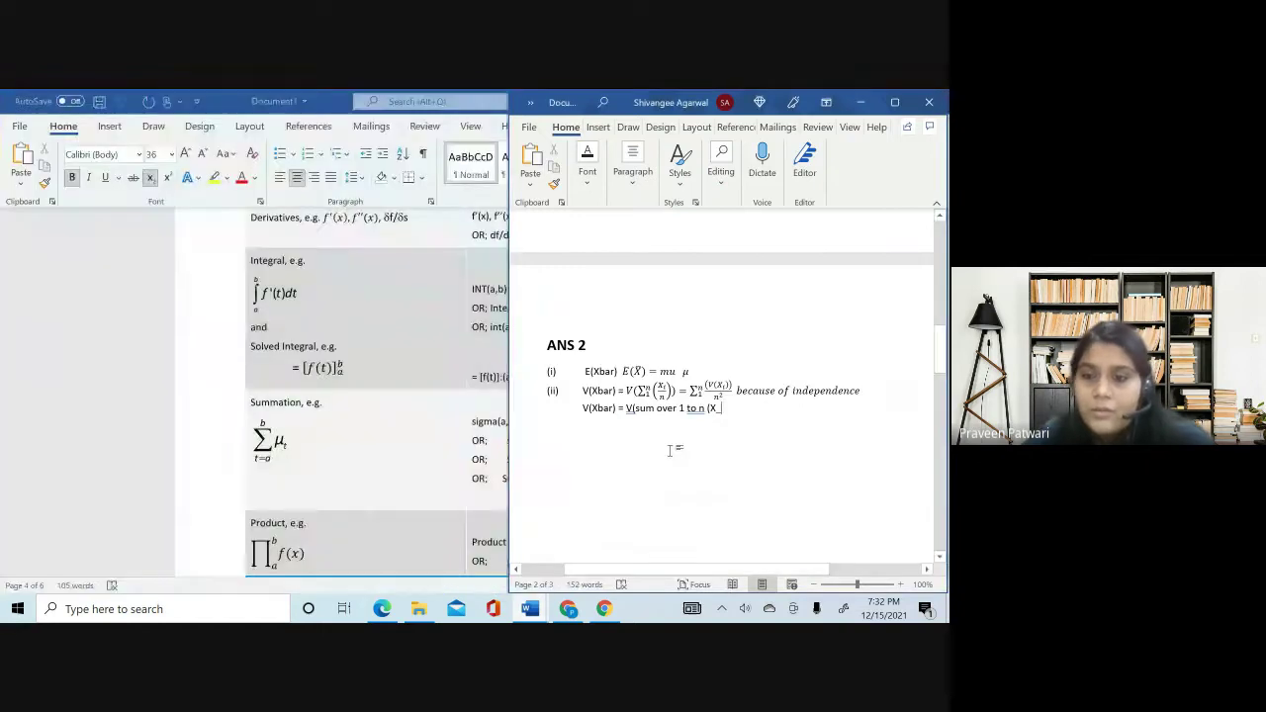
pyautogui.press('Return')
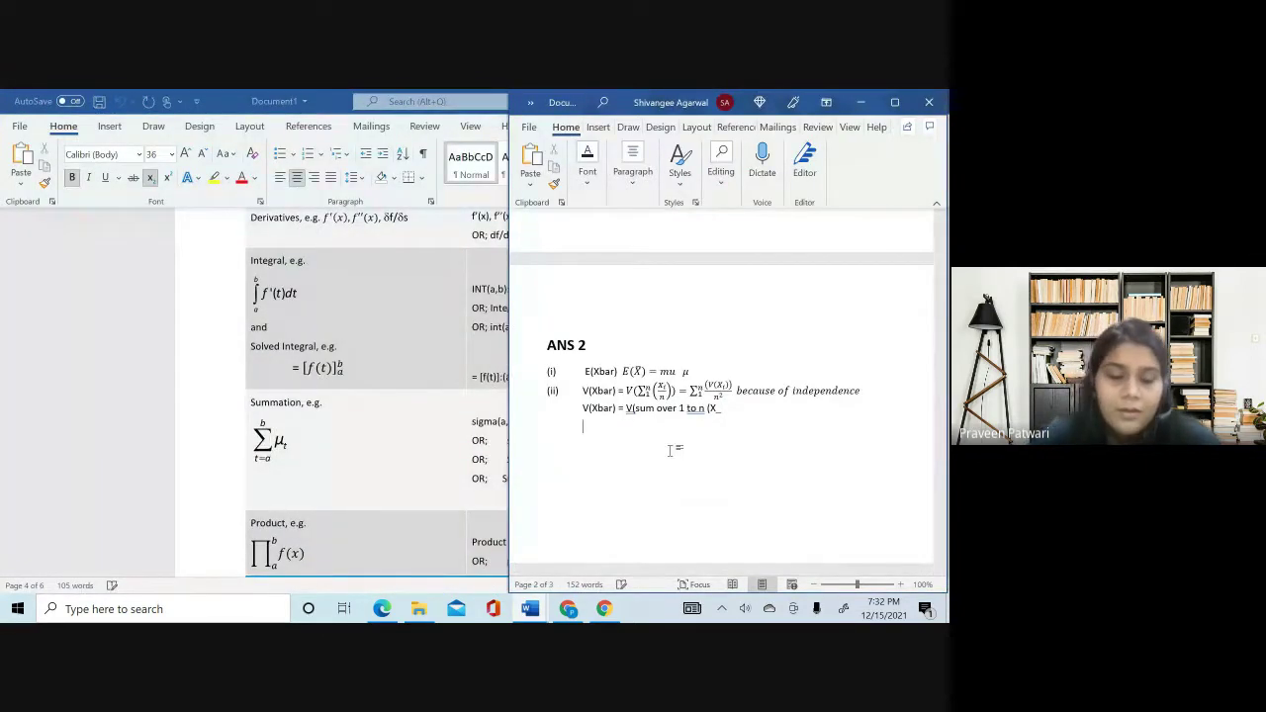
pyautogui.write('Sum(')
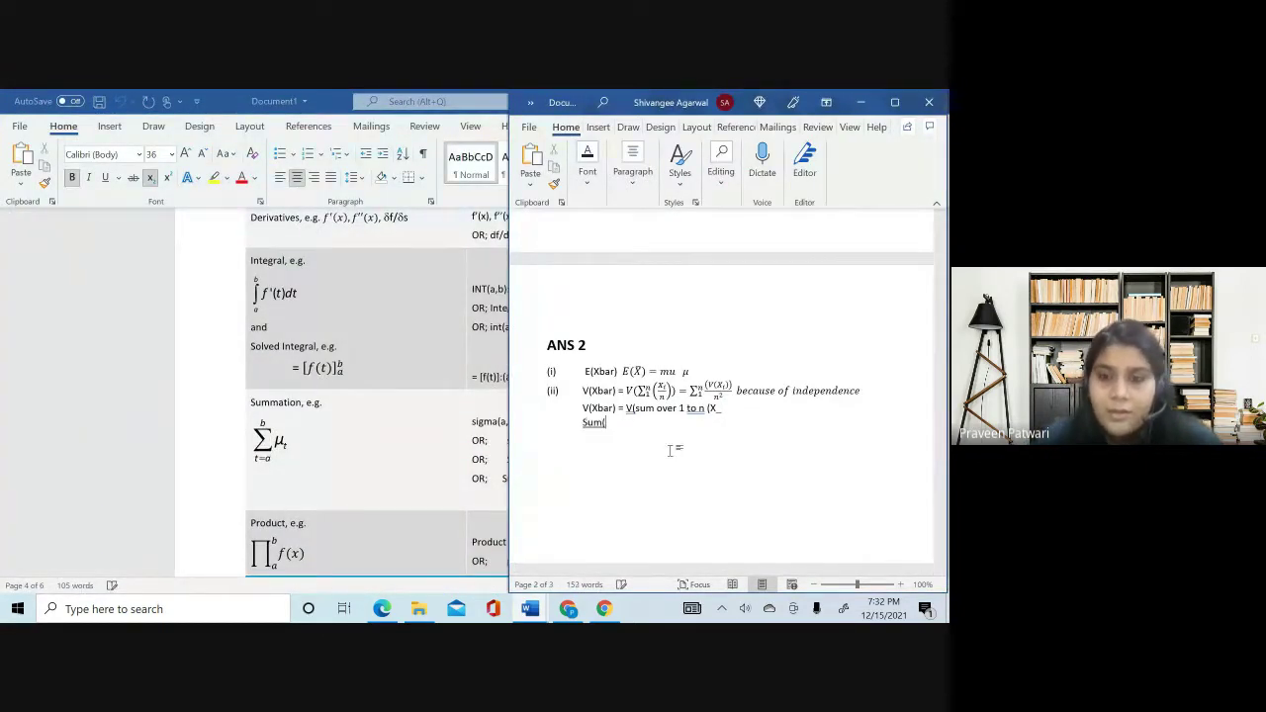
pyautogui.hotkey('ctrl', 'z')
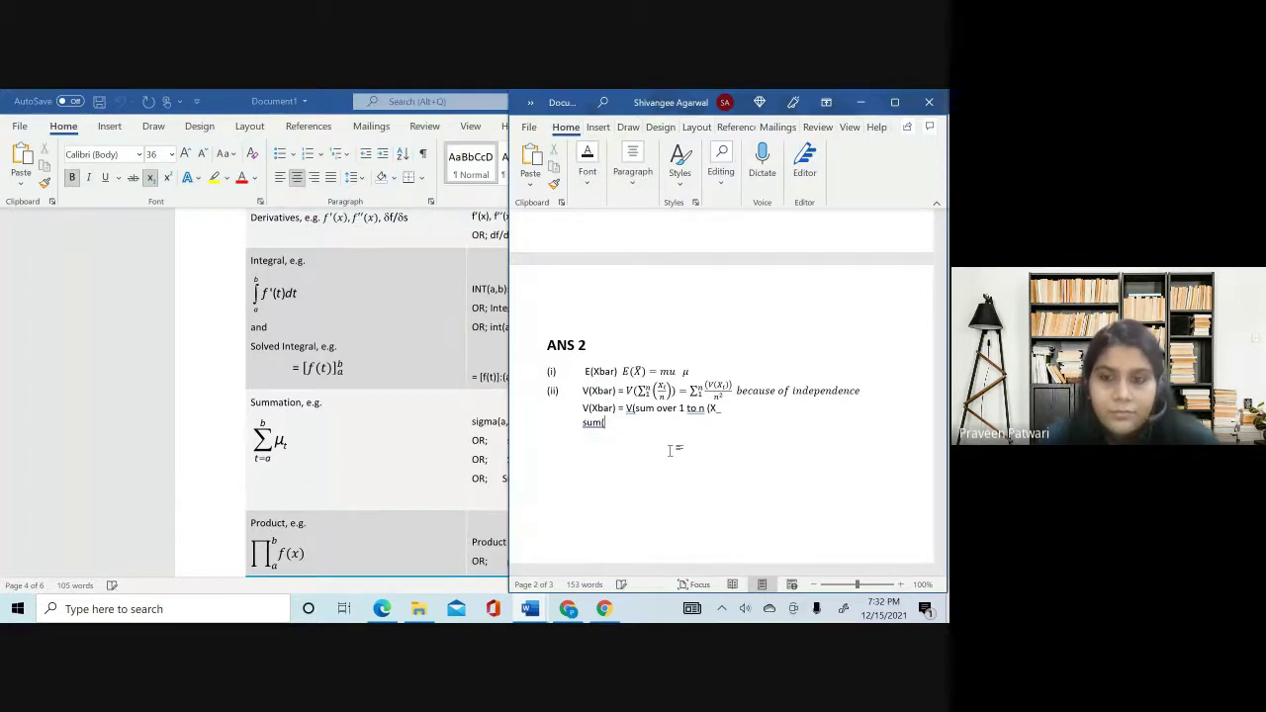
pyautogui.write('1,n')
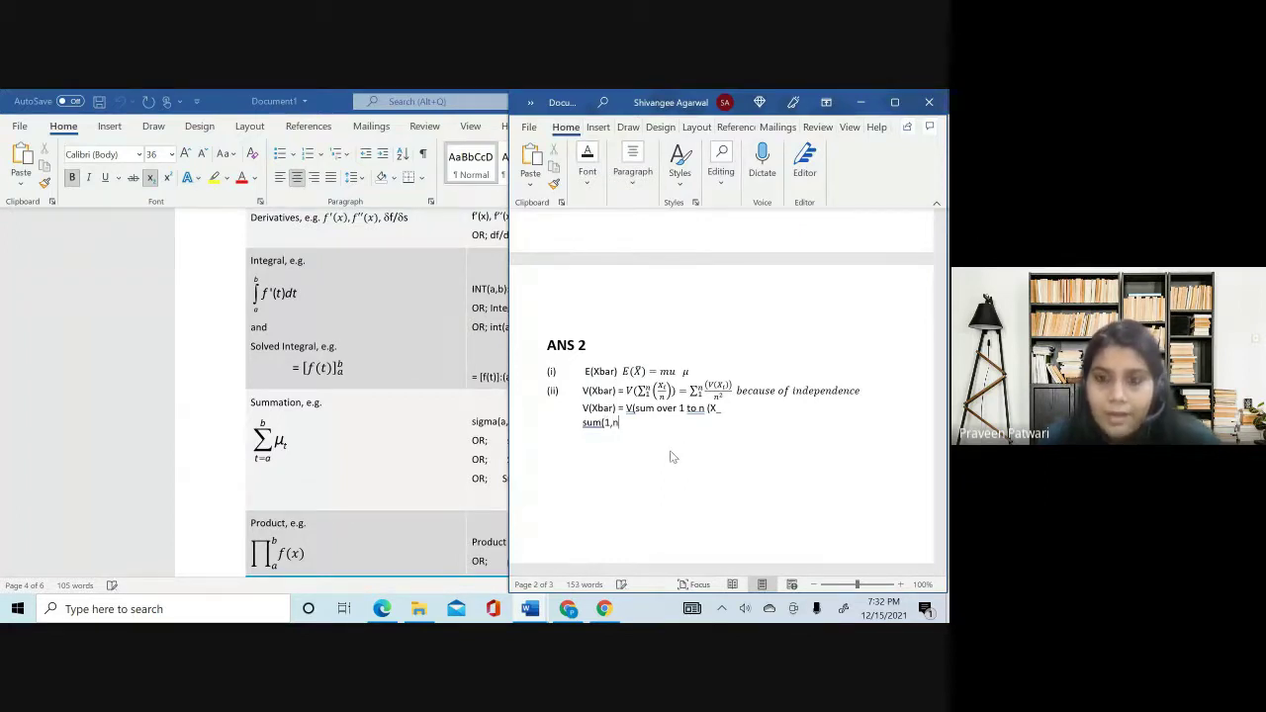
pyautogui.write('):')
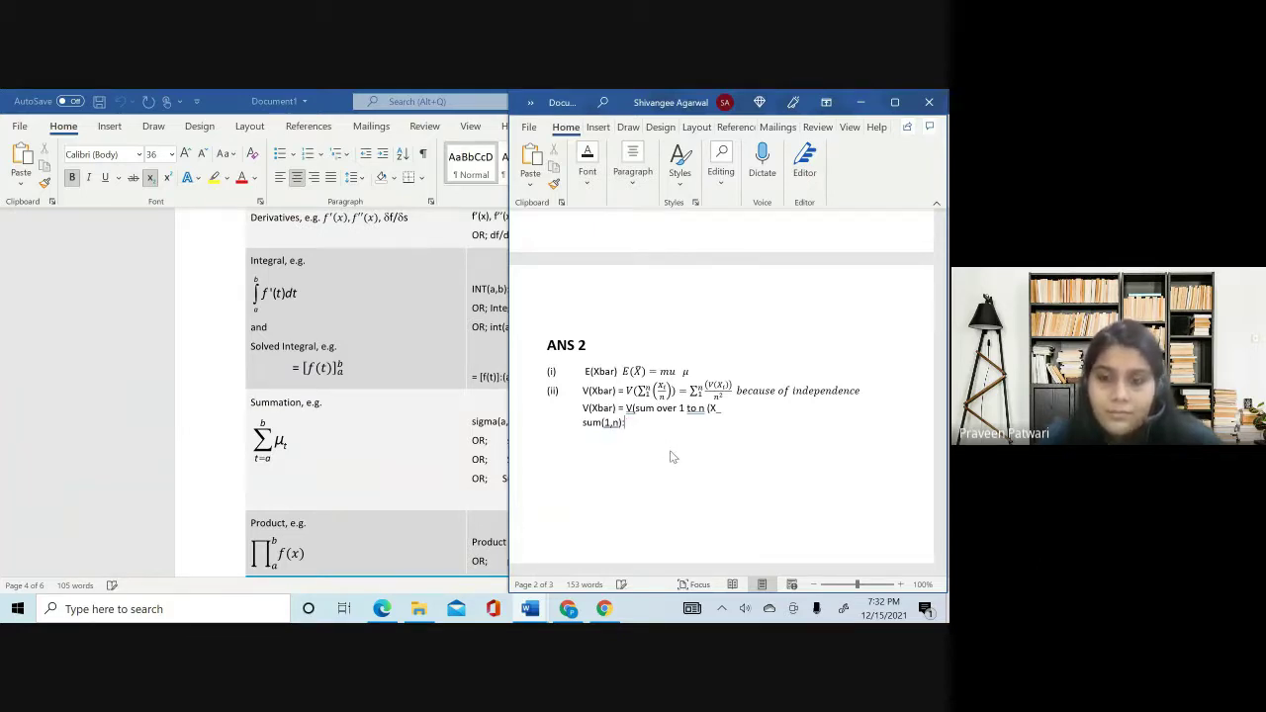
pyautogui.write(' (X_')
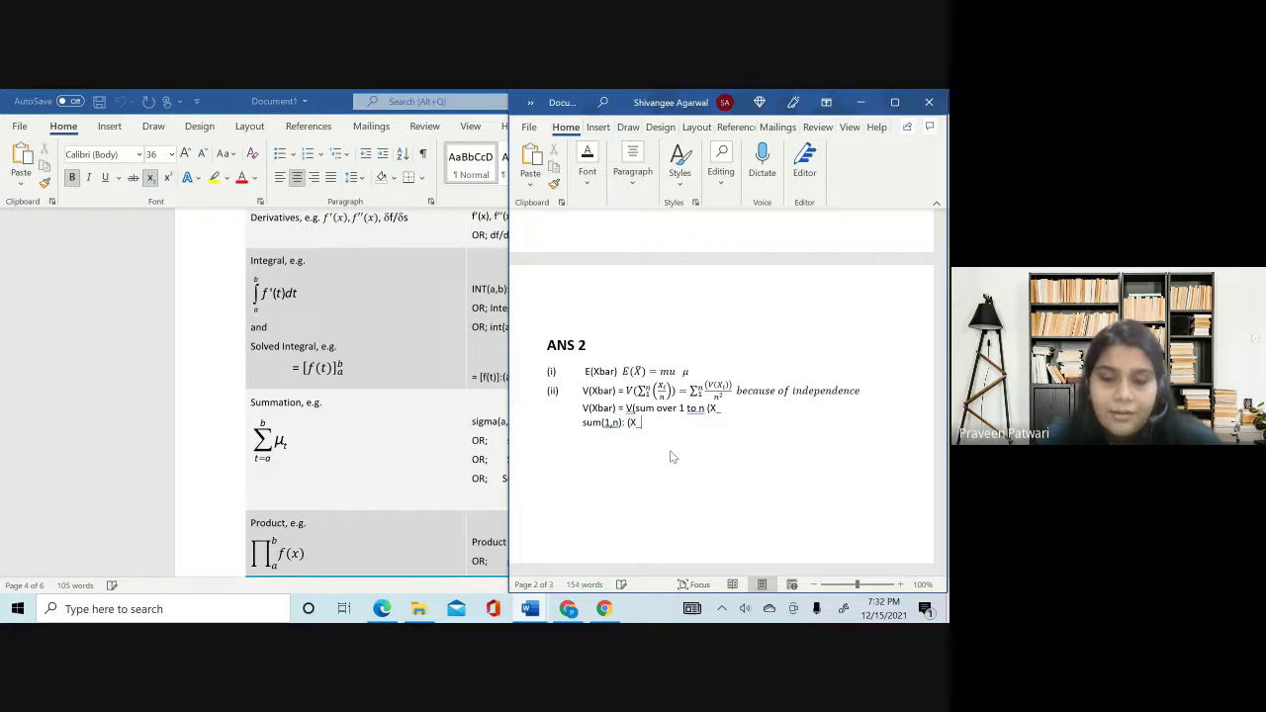
pyautogui.write('i')
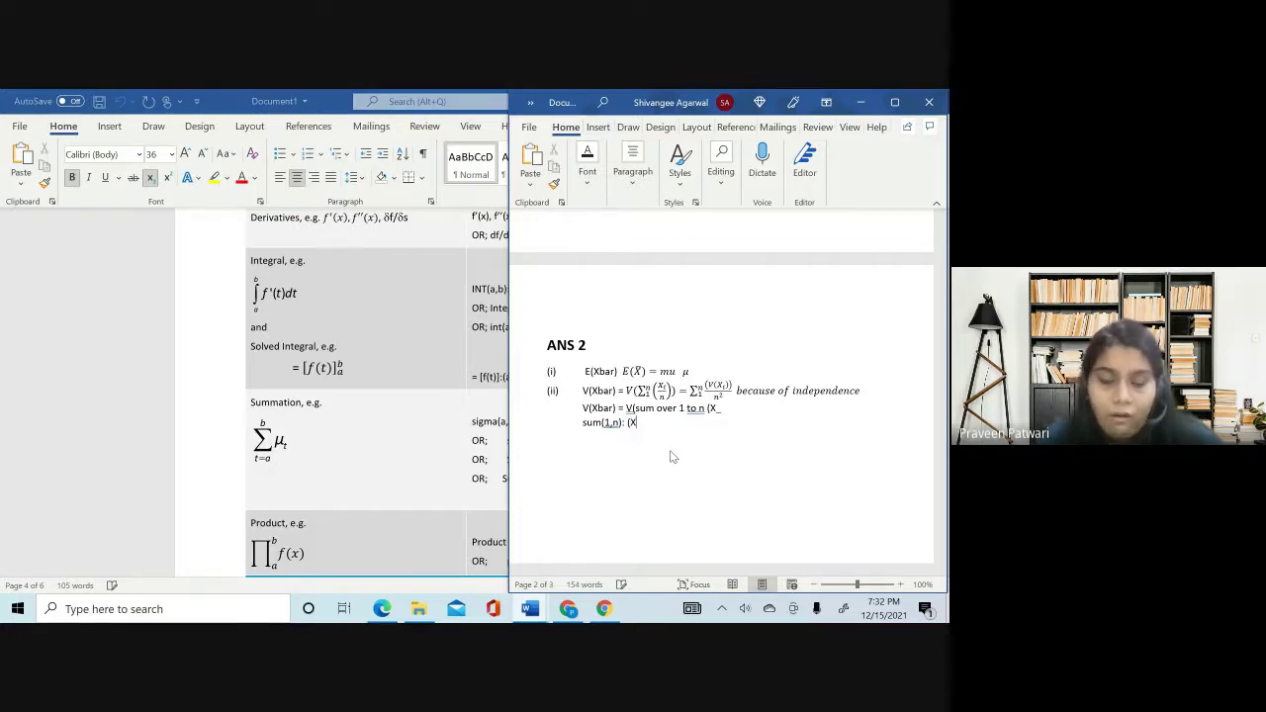